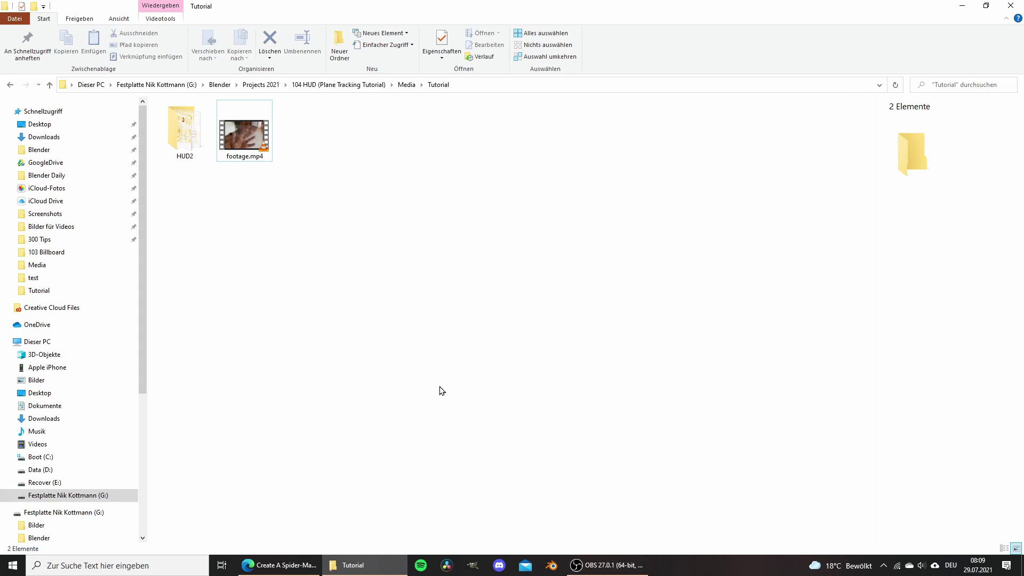
Preview footage.mp4 in the media player, close it, and open the HUD2 image sequence folder
double_click(239, 136)
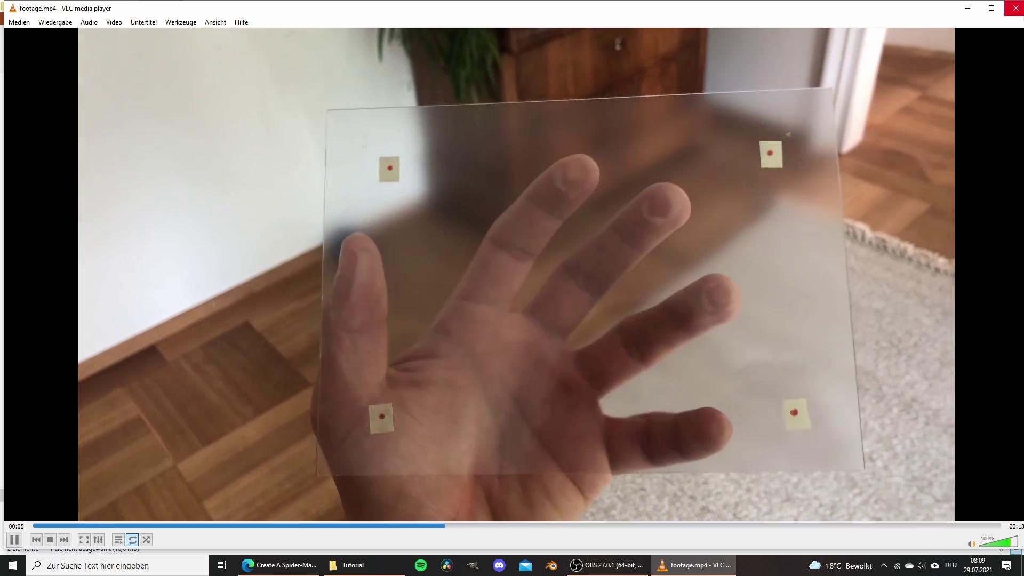
left_click(1014, 8)
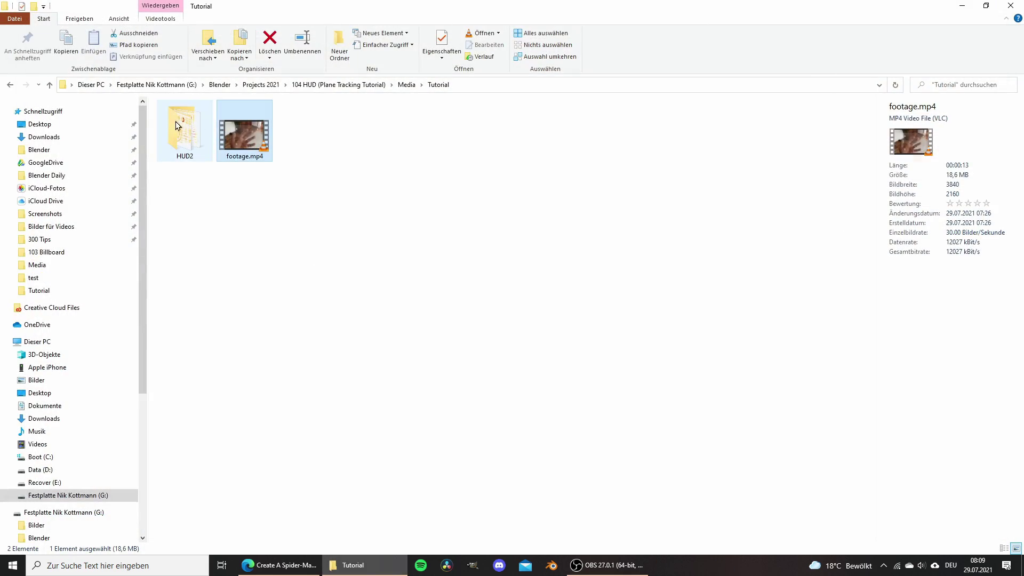
double_click(198, 131)
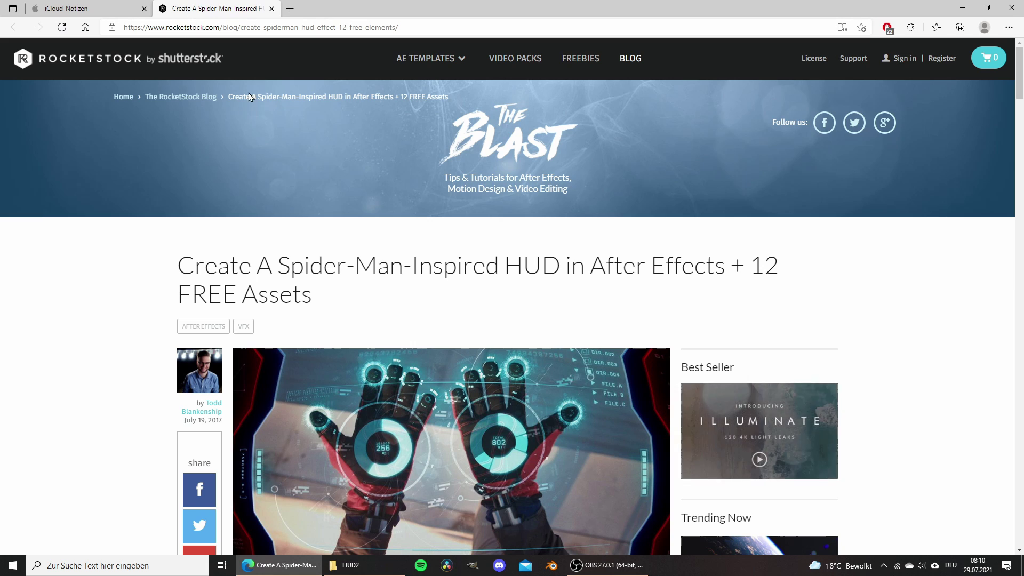
Look through the RocketStock article on the Spider-Man-inspired HUD in the browser, including its free HUD elements download section
key("ctrl+l")
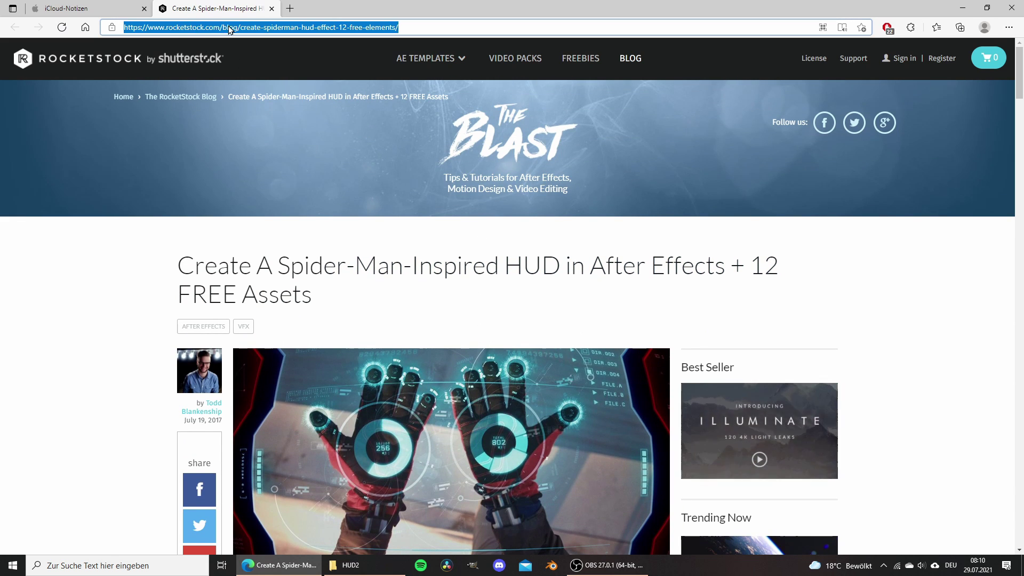
left_click(110, 304)
scroll(894, 258, "down", 6)
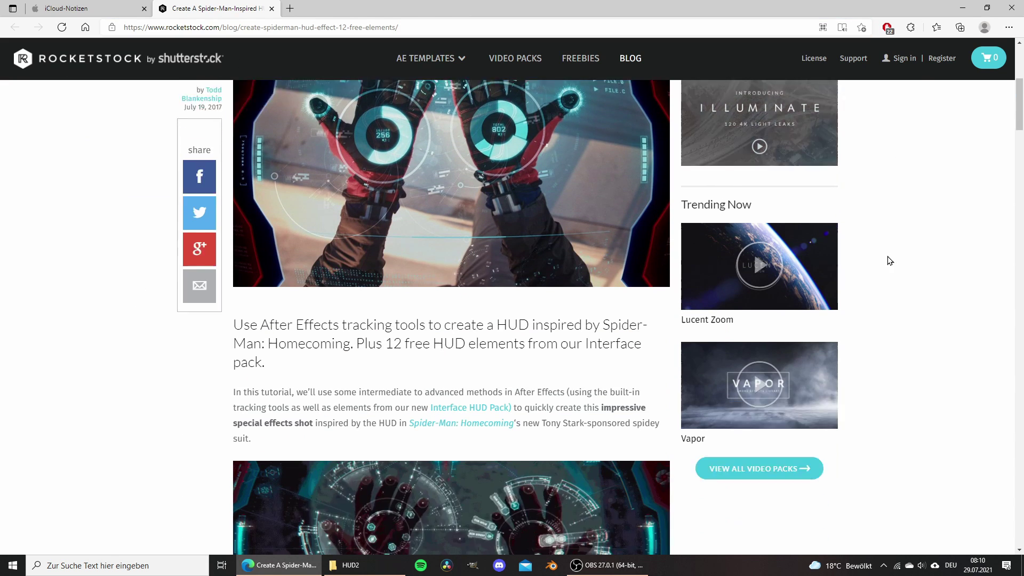
scroll(551, 407, "down", 8)
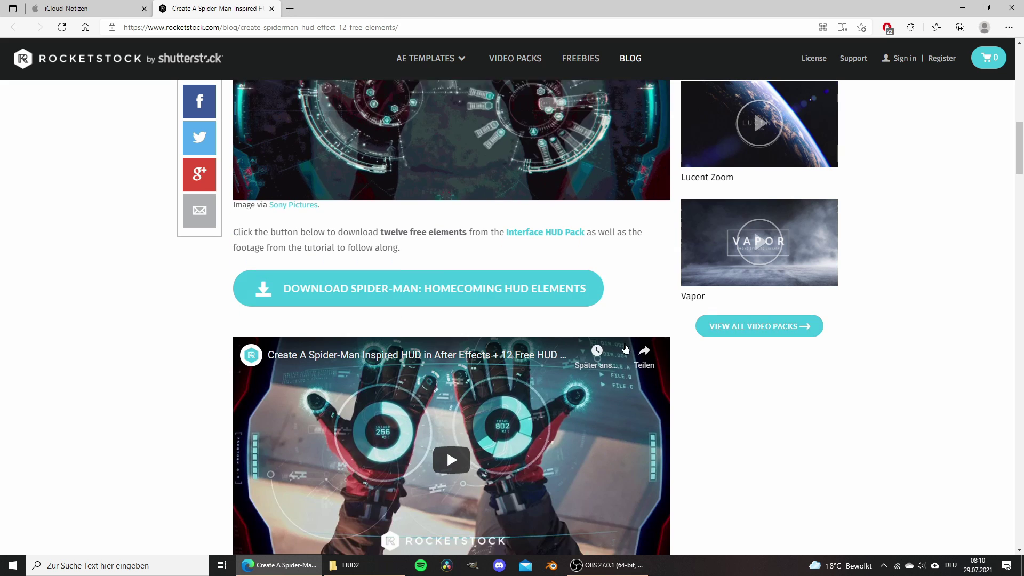
scroll(704, 300, "down", 7)
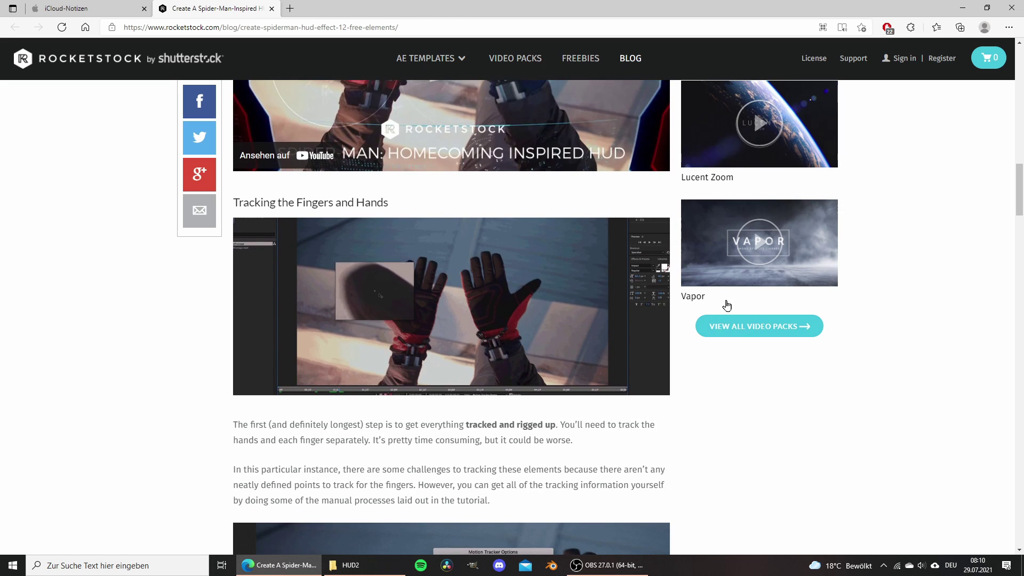
scroll(715, 368, "down", 3)
scroll(689, 321, "down", 6)
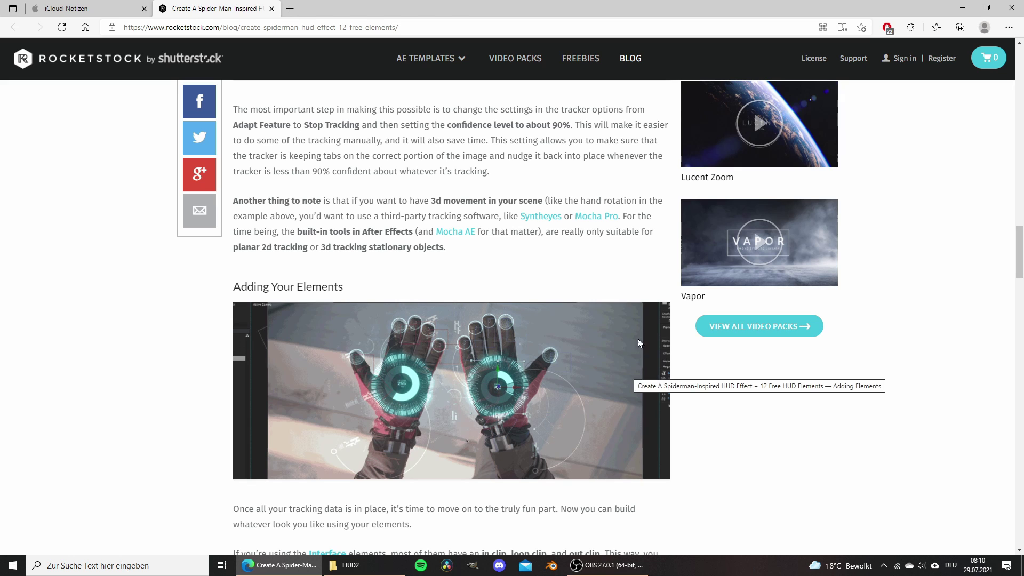
scroll(713, 408, "down", 5)
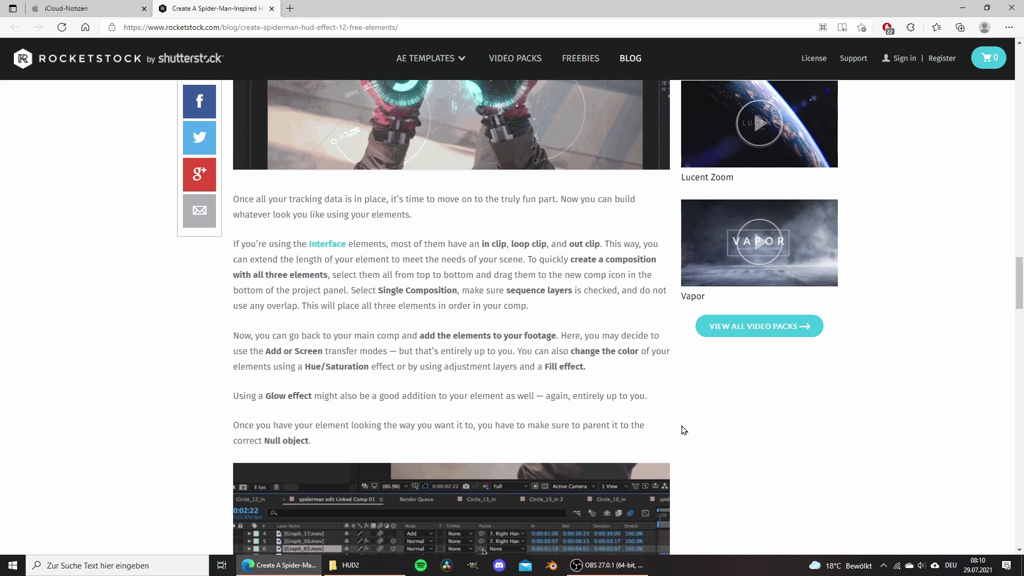
scroll(683, 426, "up", 20)
scroll(688, 427, "up", 8)
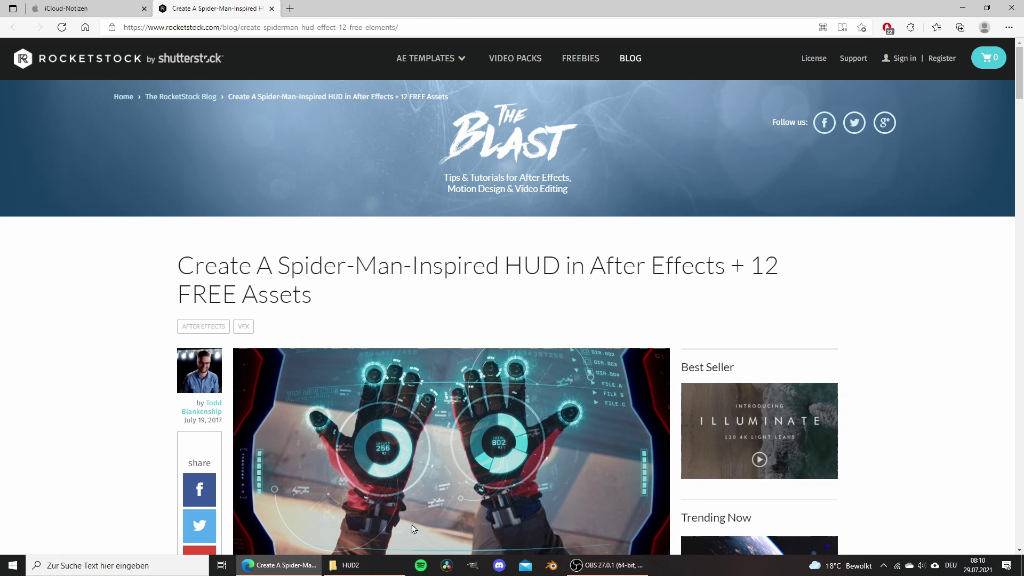
Go back to the Tutorial folder in File Explorer, and start Blender with the default scene
left_click(388, 561)
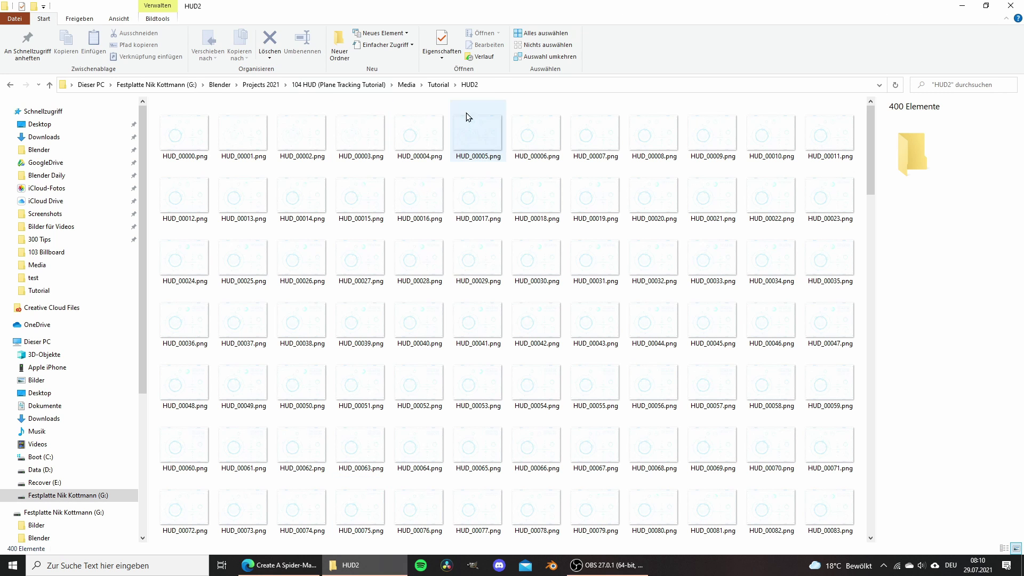
left_click(438, 85)
left_click(436, 188)
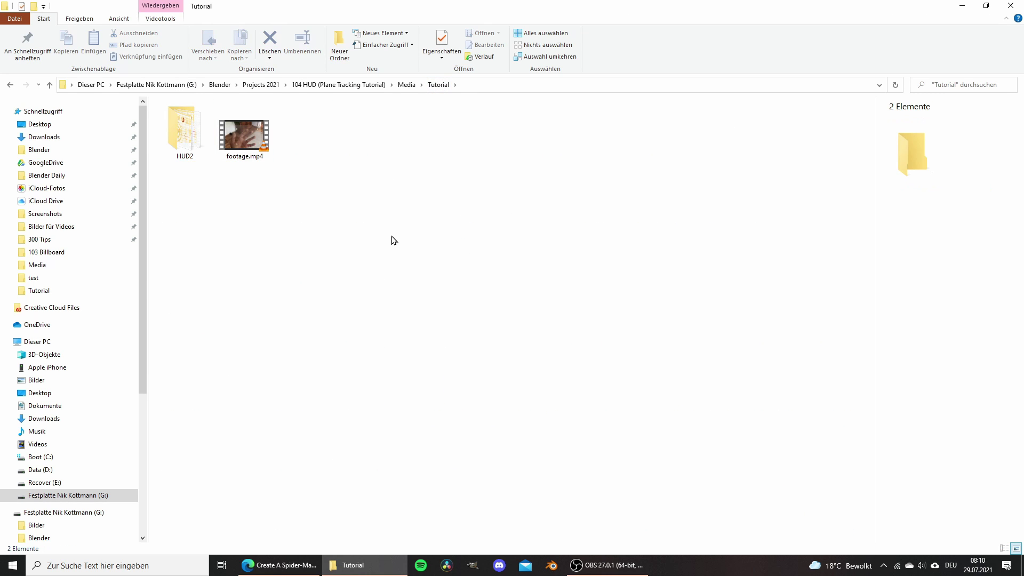
left_click(555, 571)
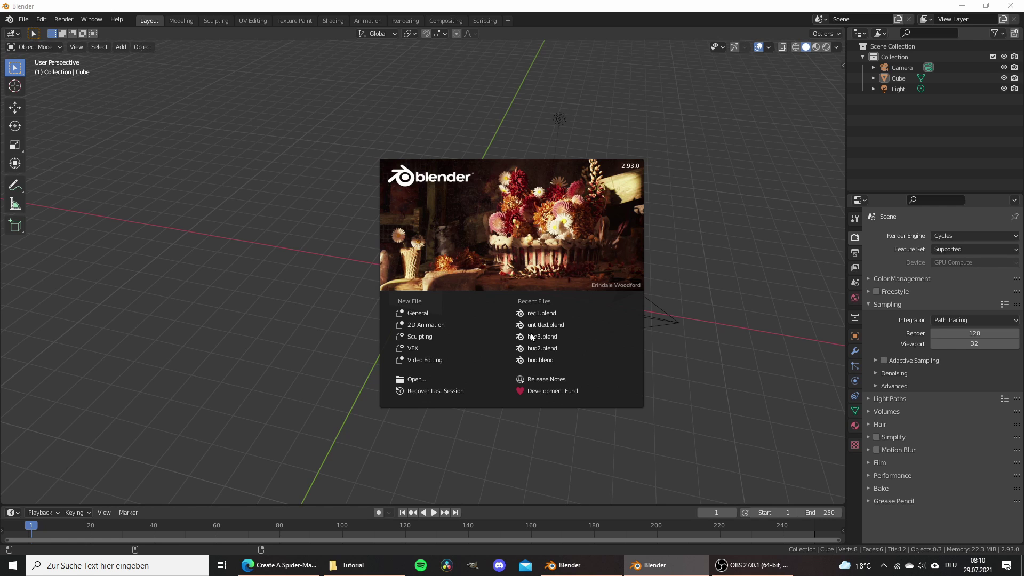
left_click(717, 193)
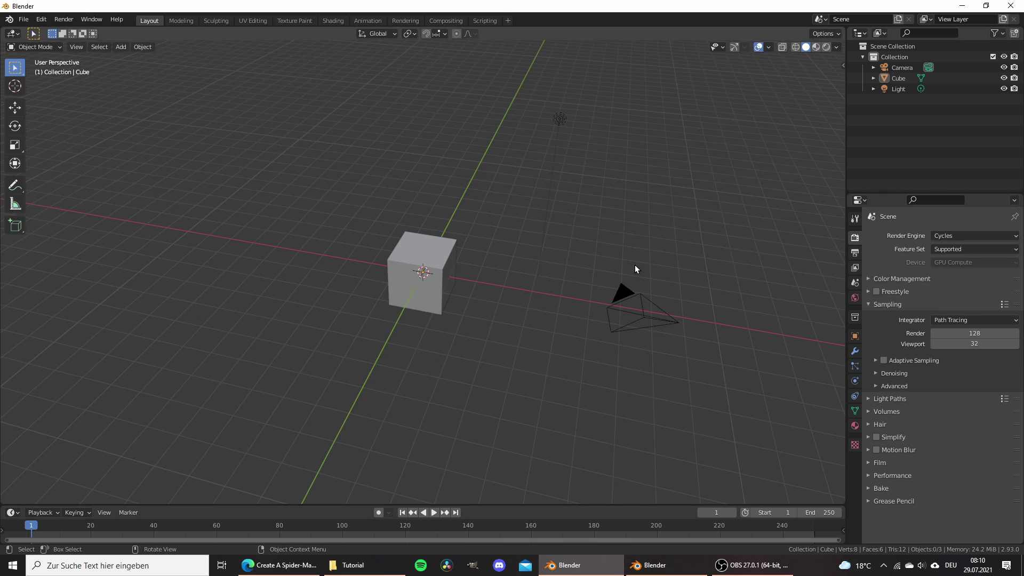
Set the output resolution to 3840 × 2160 px and the frame rate to 30 fps
left_click(856, 253)
left_click(967, 248)
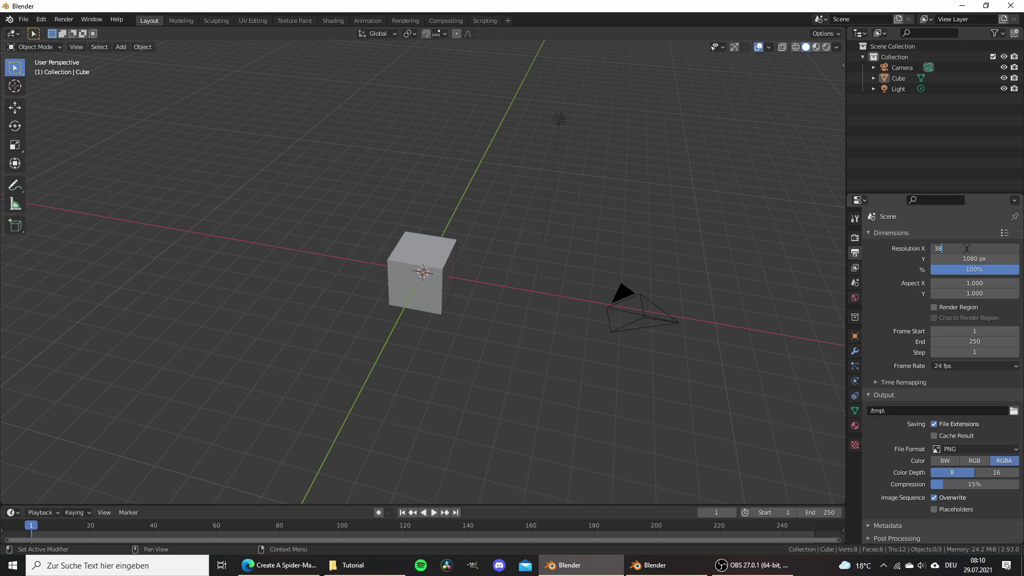
key("Tab")
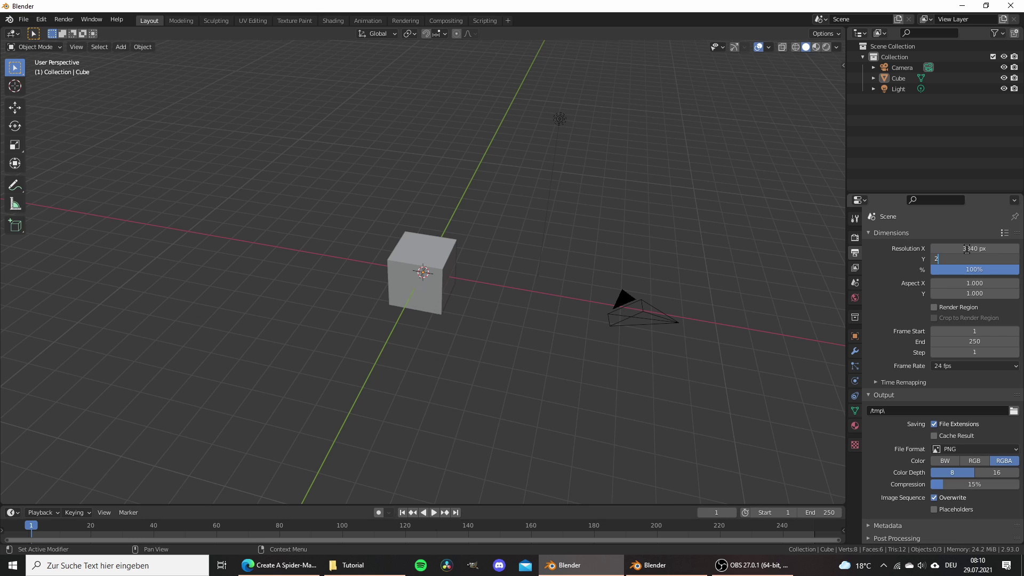
type("2160")
key("Return")
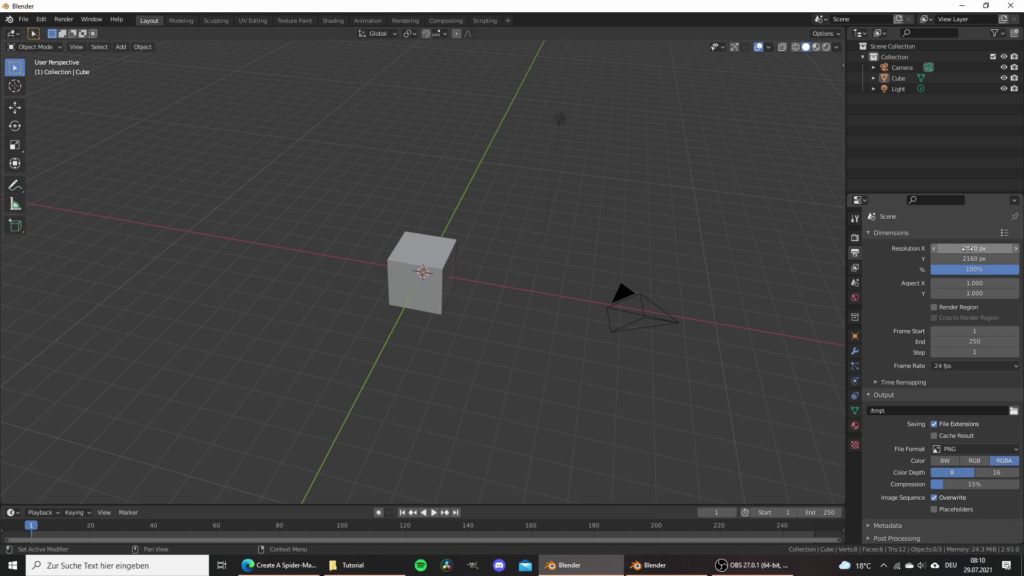
left_click(953, 366)
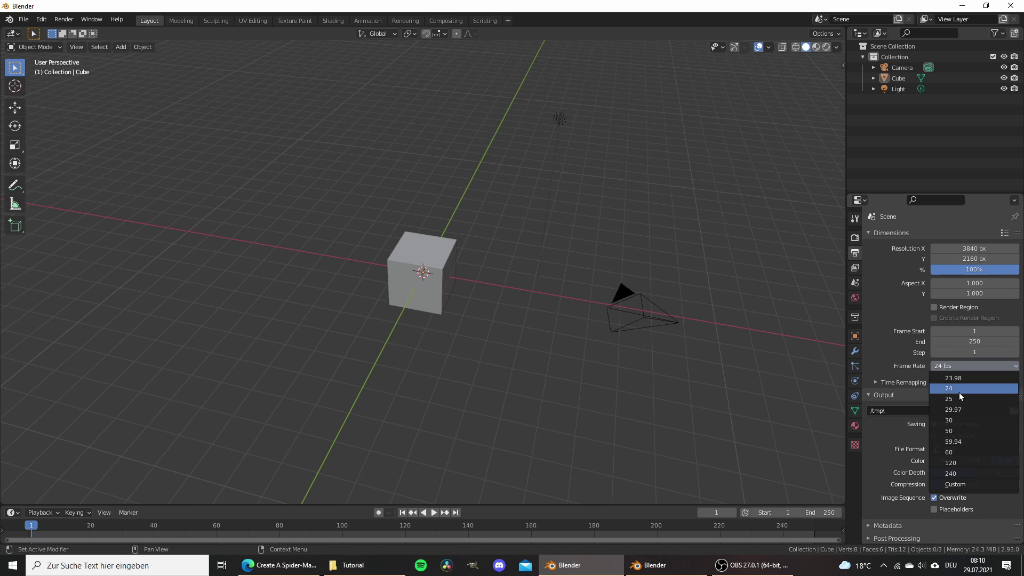
left_click(960, 419)
Check the resolution and frame rate of footage.mp4 in File Explorer and return to Blender
left_click(353, 566)
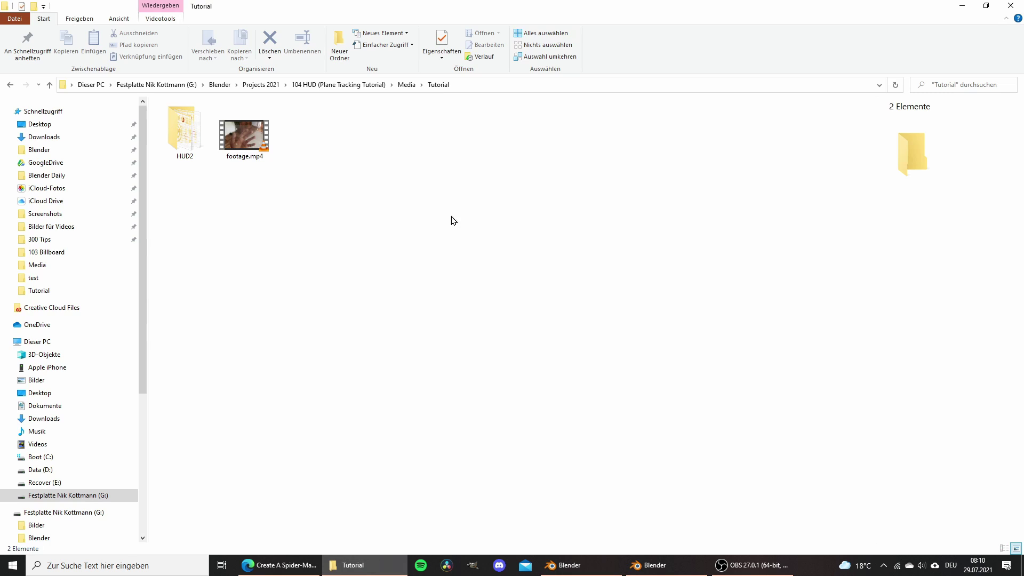
left_click(249, 140)
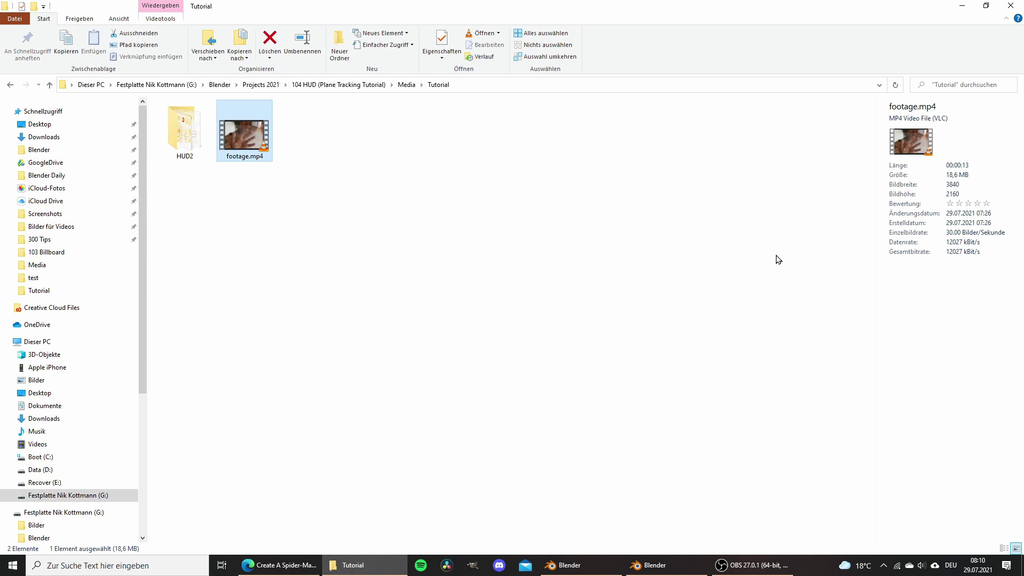
left_click(960, 6)
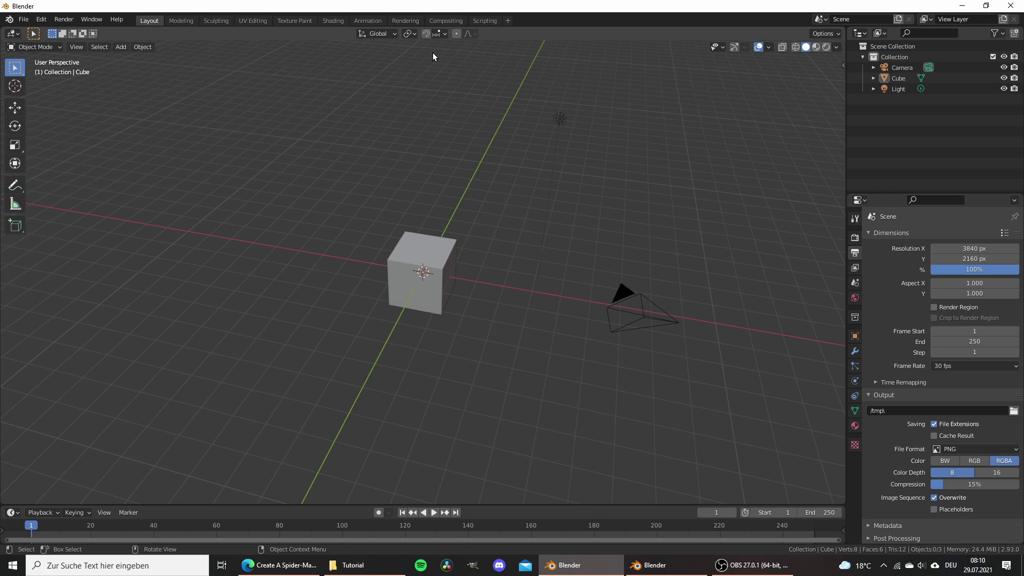
Add the VFX Motion Tracking workspace and remove the dopesheet and 3D viewport above the clip editor
left_click(509, 22)
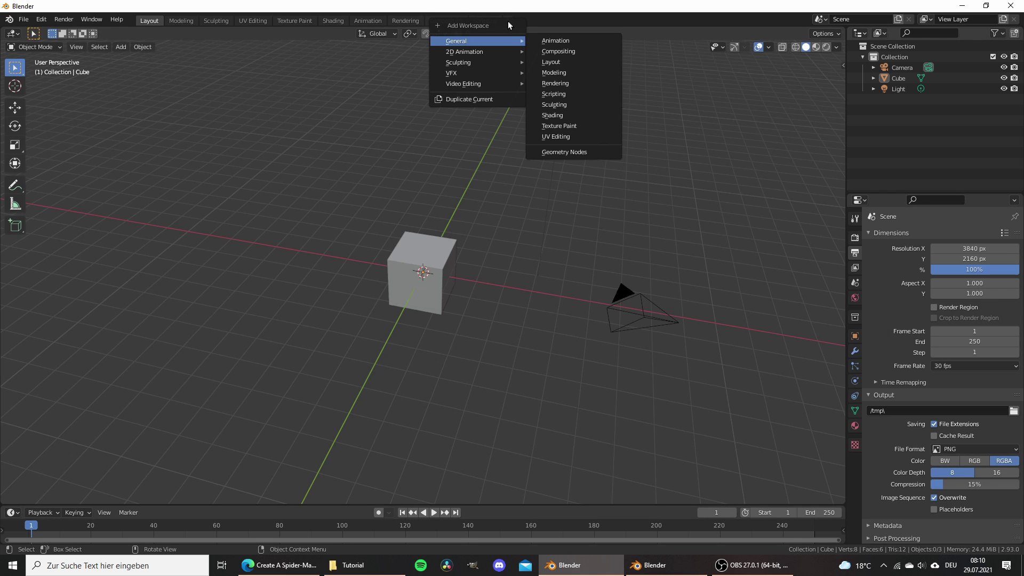
mouse_move(467, 73)
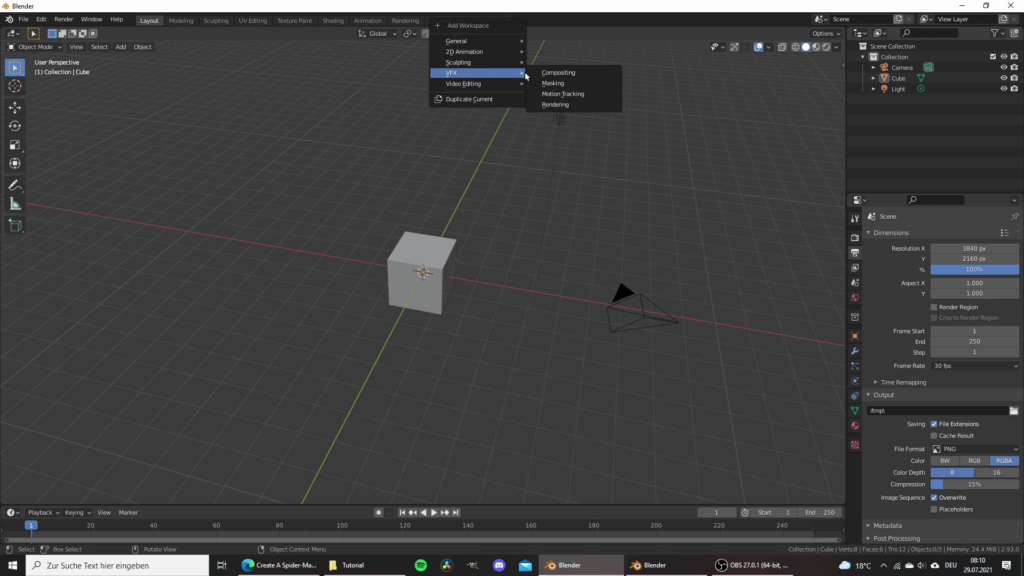
left_click(583, 94)
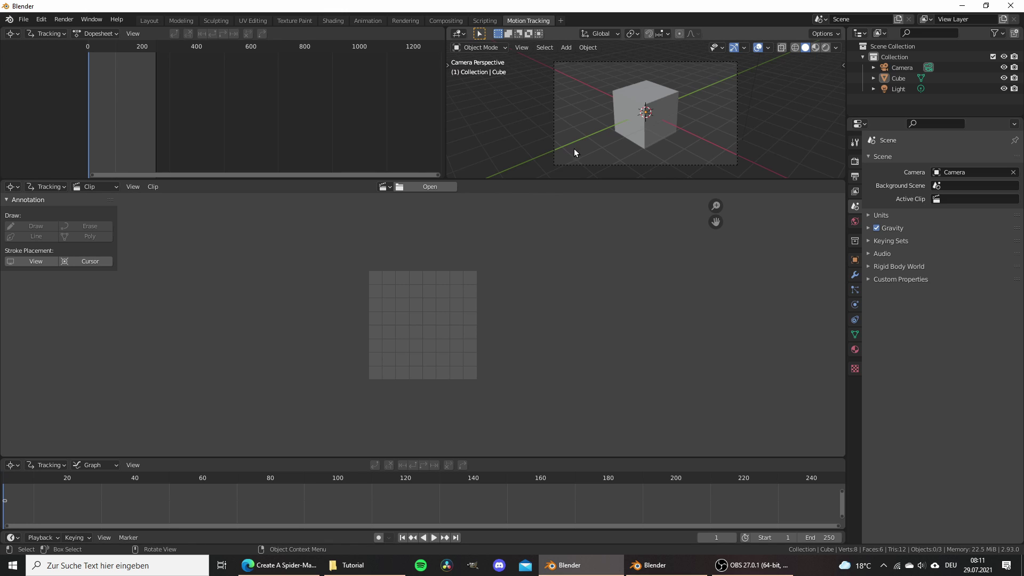
left_click_drag(441, 175, 838, 136)
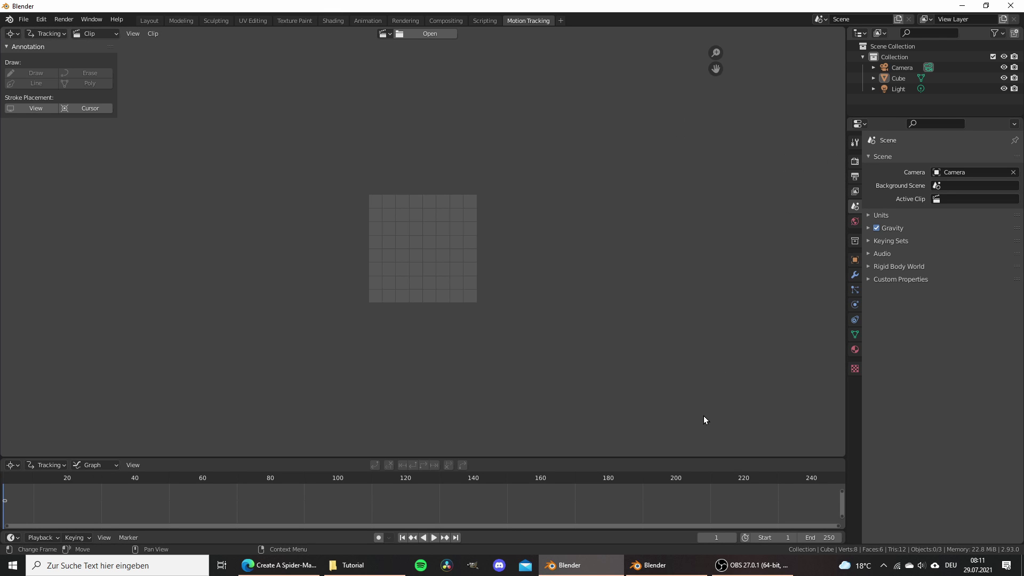
Load footage.mp4 from the Tutorial folder into the clip editor and switch the Blender window to fullscreen
left_click(365, 572)
left_click_drag(330, 10, 752, 113)
left_click_drag(707, 247, 385, 187)
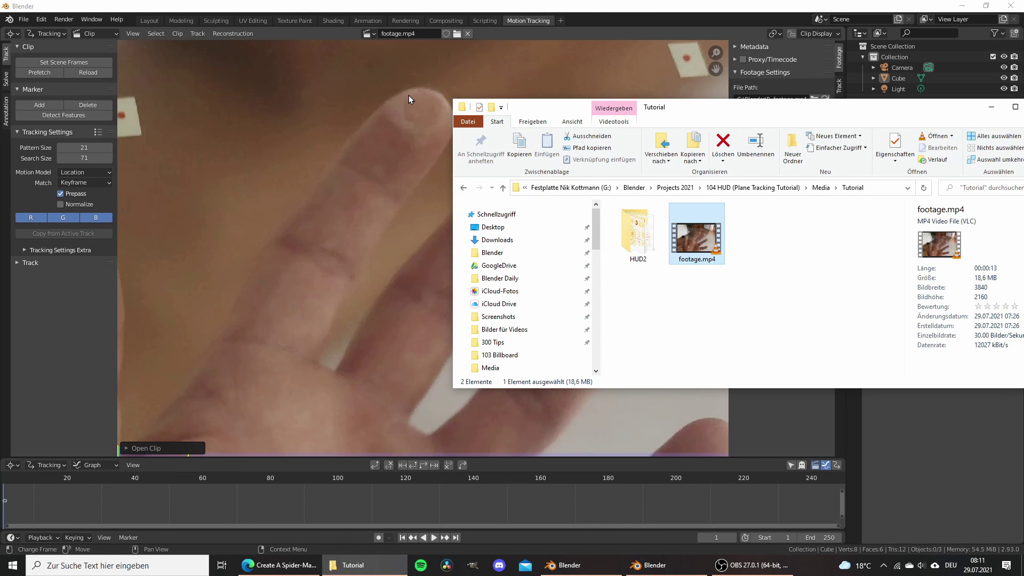
left_click(409, 95)
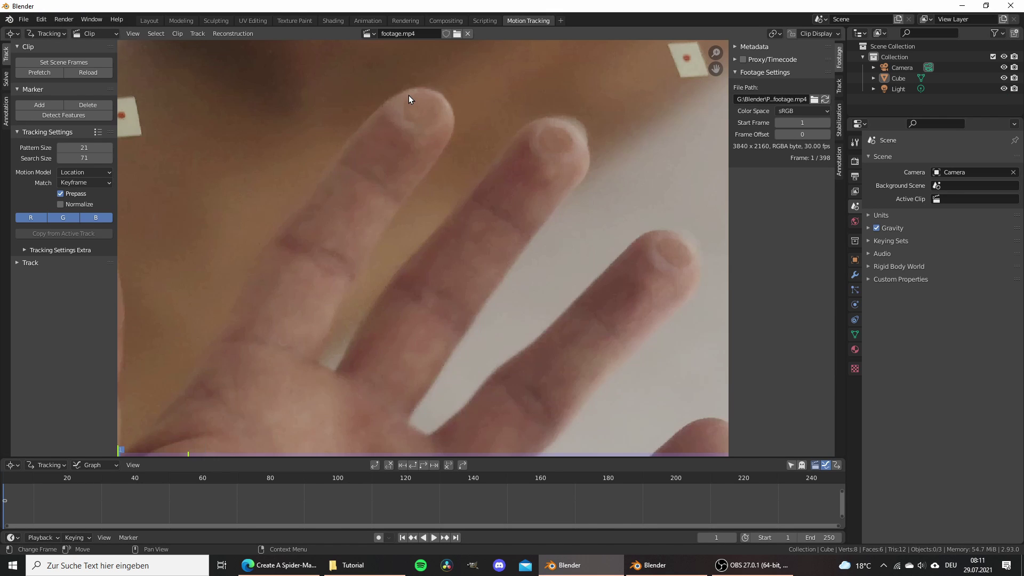
scroll(489, 209, "down", 5)
key("alt+F11")
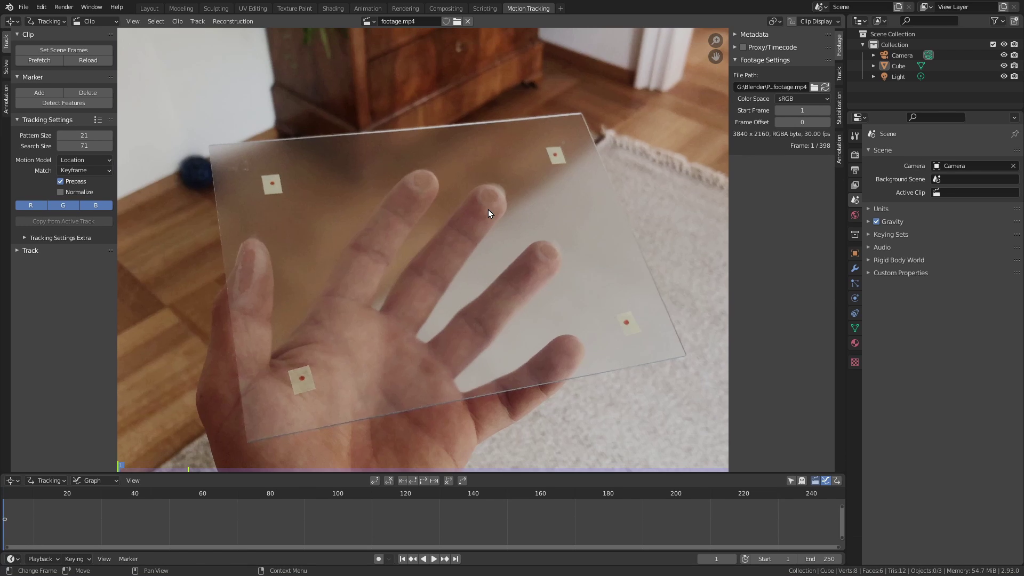
Set the scene frame range to match the length of the footage clip
scroll(463, 183, "down", 2)
scroll(459, 186, "up", 2)
scroll(458, 214, "down", 2)
middle_click_drag(458, 224, 463, 218, "ctrl")
left_click(57, 49)
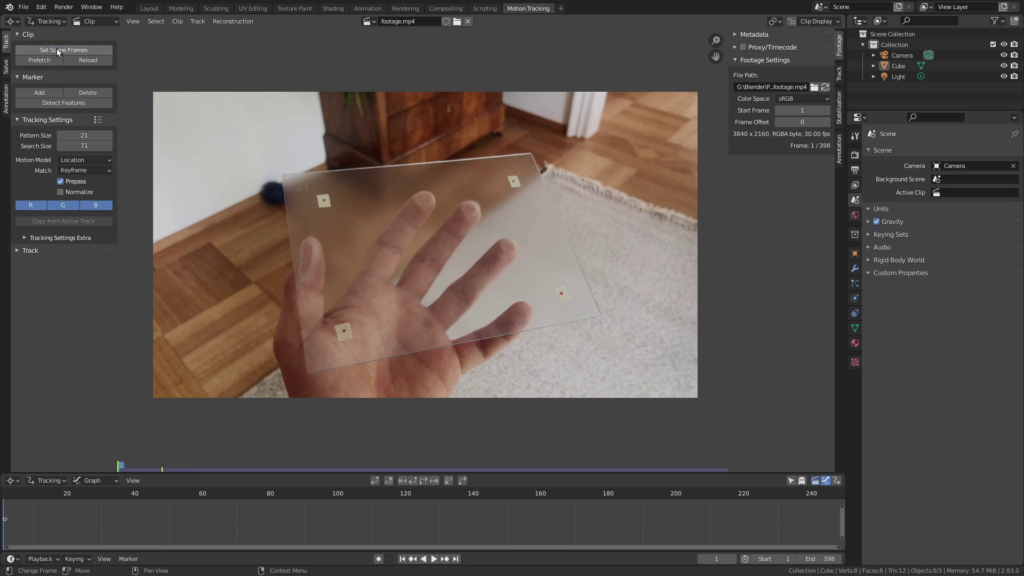
Prefetch the footage frames into memory and hide the clip editor's footage settings sidebar
scroll(510, 527, "down", 9)
middle_click_drag(505, 507, 337, 506)
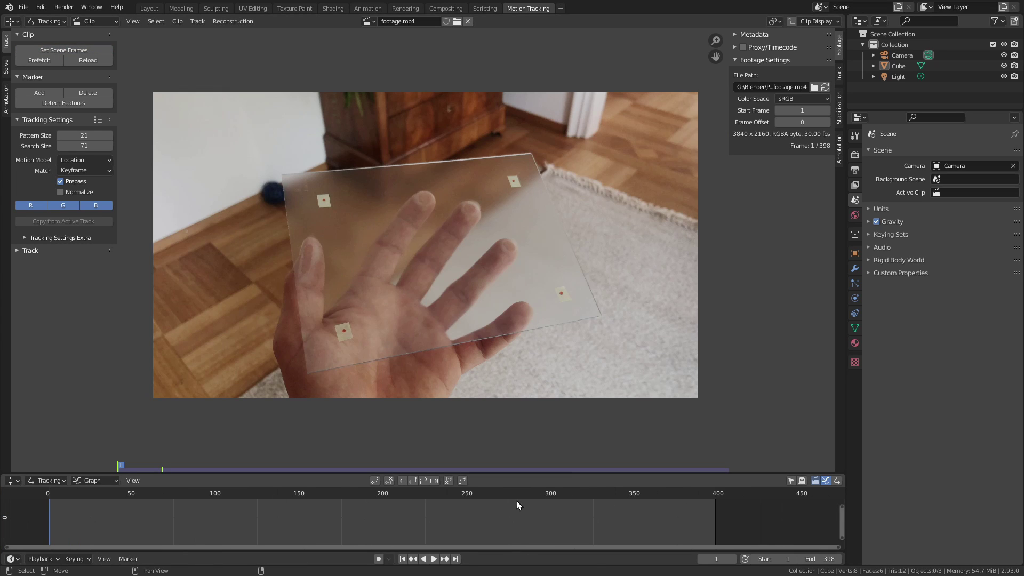
scroll(516, 524, "up", 2)
middle_click_drag(480, 517, 501, 513)
scroll(501, 524, "up", 1)
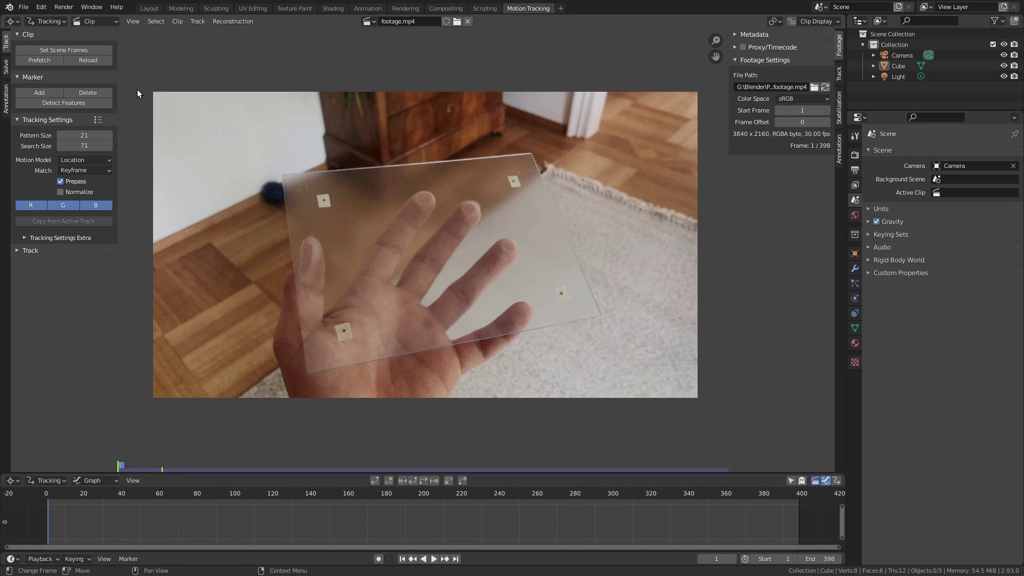
left_click(36, 62)
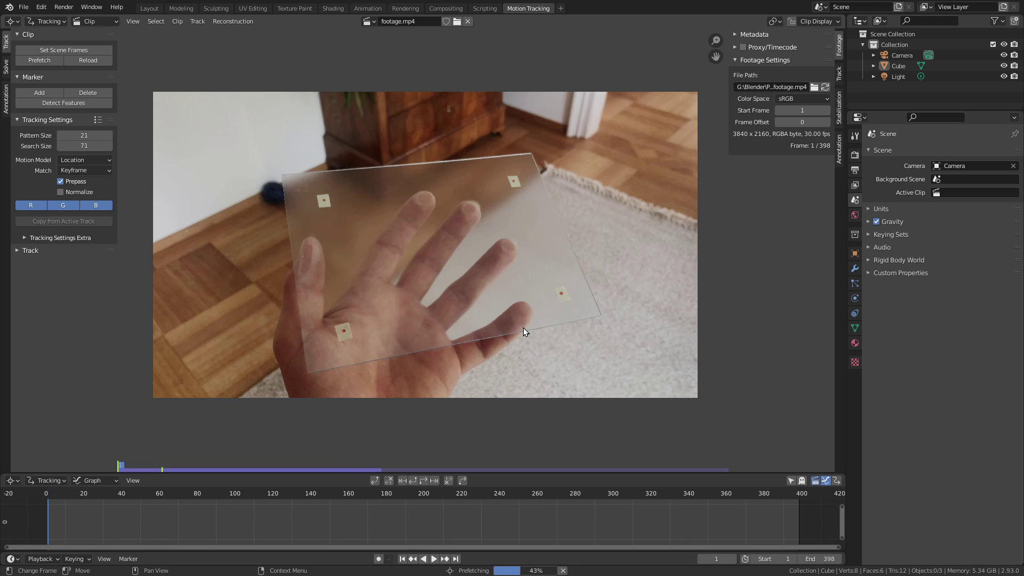
key("n")
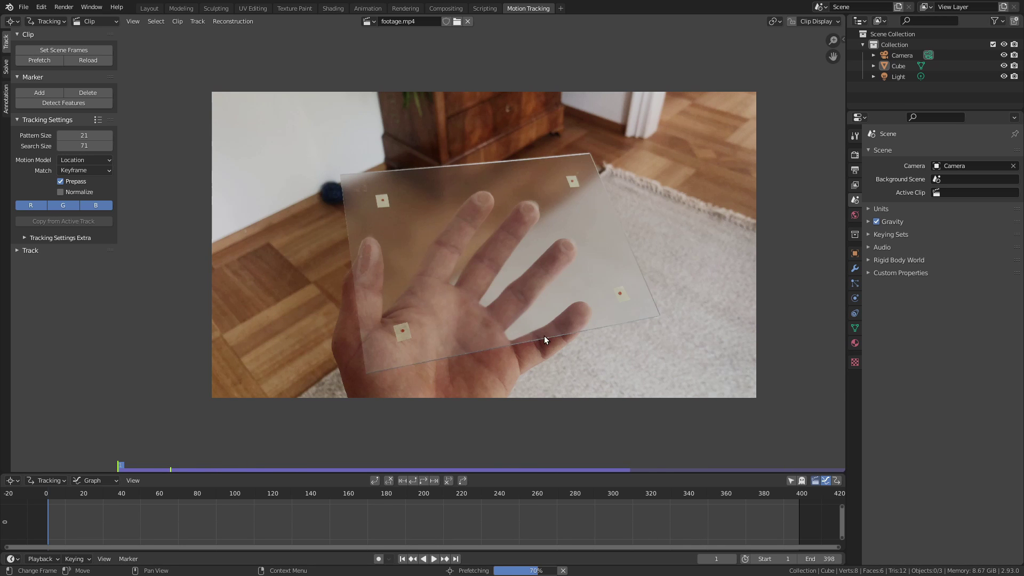
middle_click_drag(520, 315, 512, 287, "ctrl")
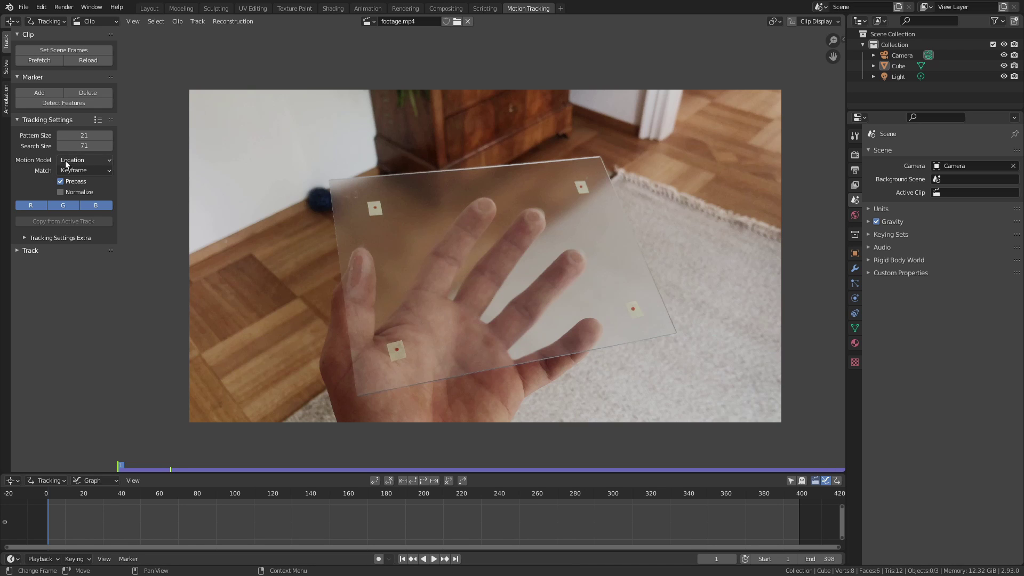
Set the tracking motion model to Location, Rotation & Scale and enable Normalize
left_click(90, 160)
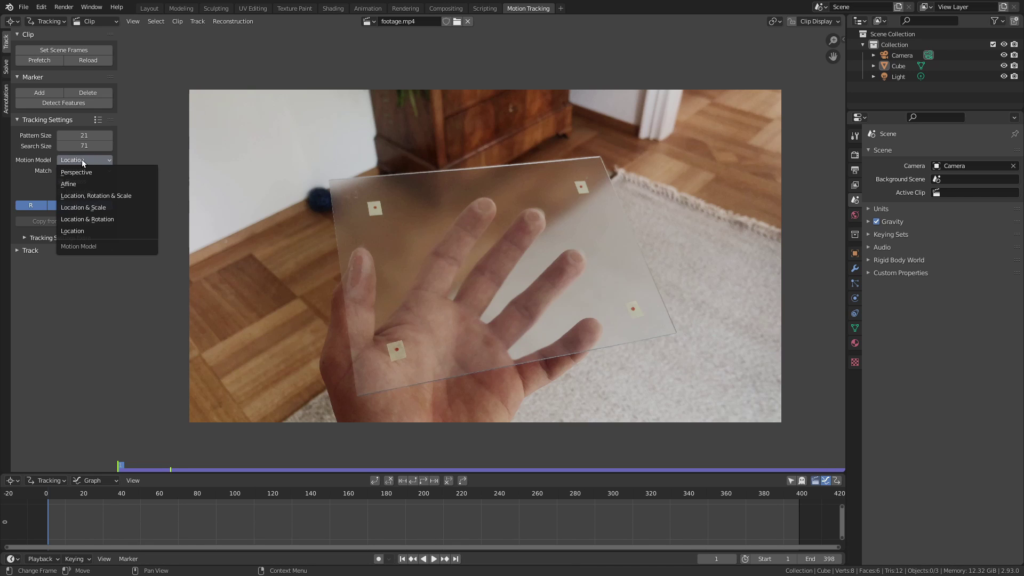
left_click(137, 197)
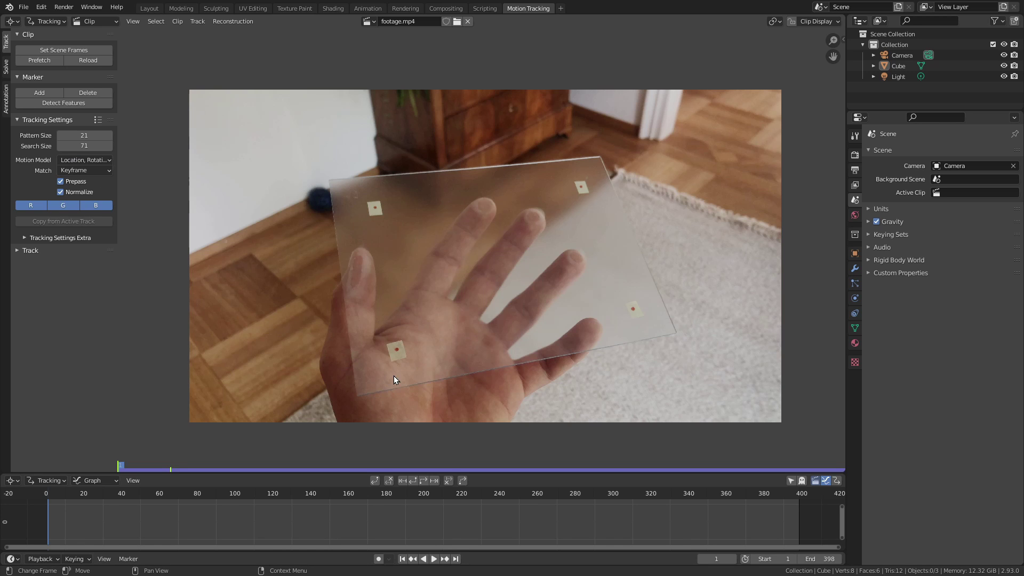
Scrub the footage from the first frame to frame 74 to review the plate's motion, and return to frame 1
middle_click_drag(397, 356, 411, 339)
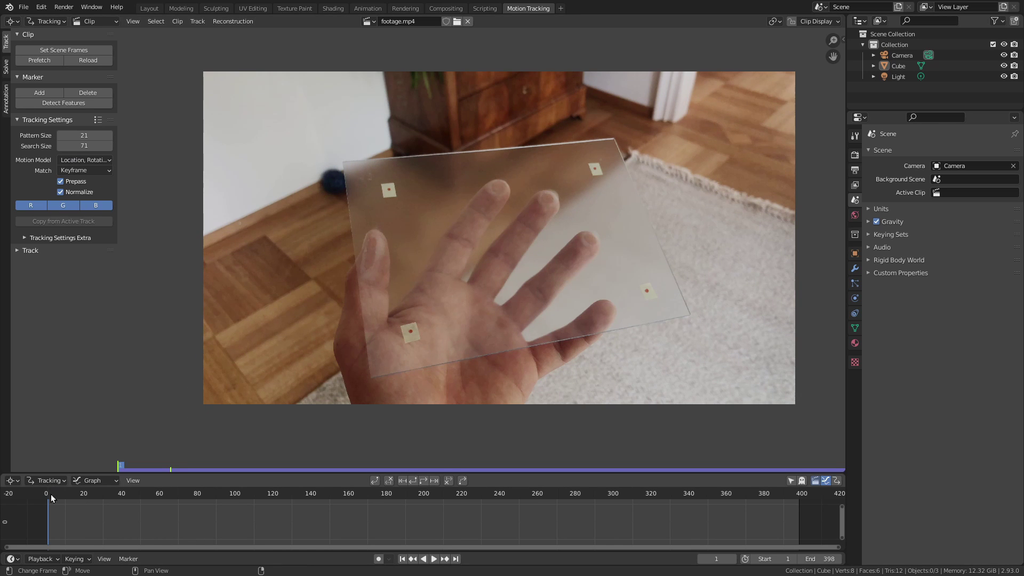
left_click_drag(52, 498, 186, 526)
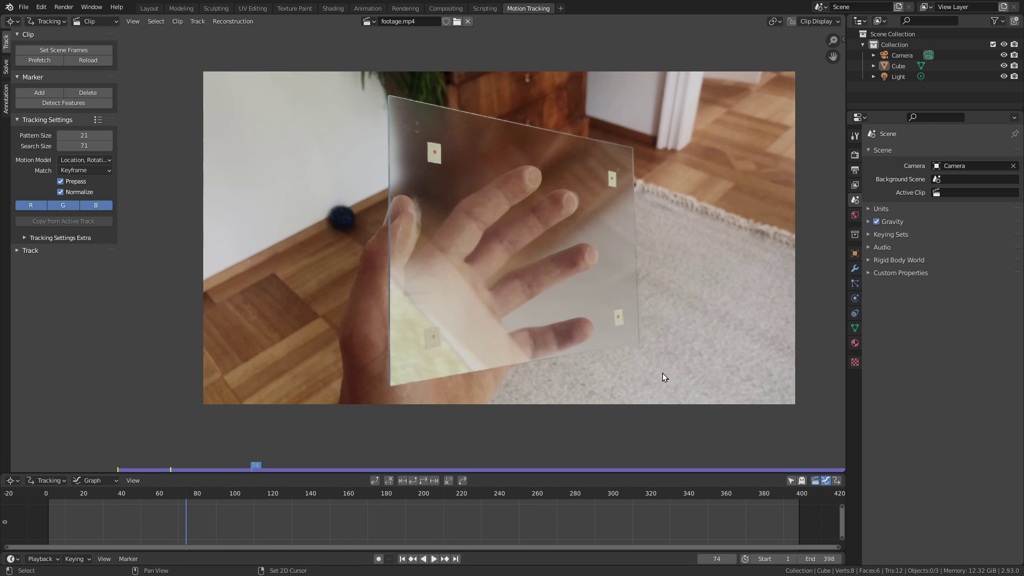
key("shift+Left")
Place a tracking marker on the red dot of the glass plate's lower-left sticker at frame 1
scroll(662, 374, "up", 1)
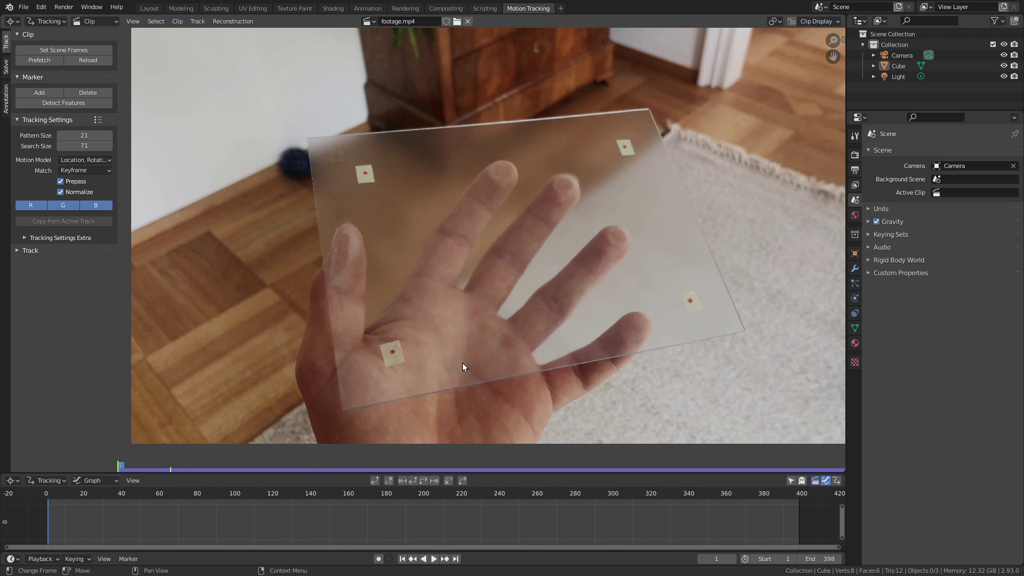
scroll(462, 367, "up", 2)
middle_click_drag(480, 286, 573, 188)
scroll(438, 309, "up", 4)
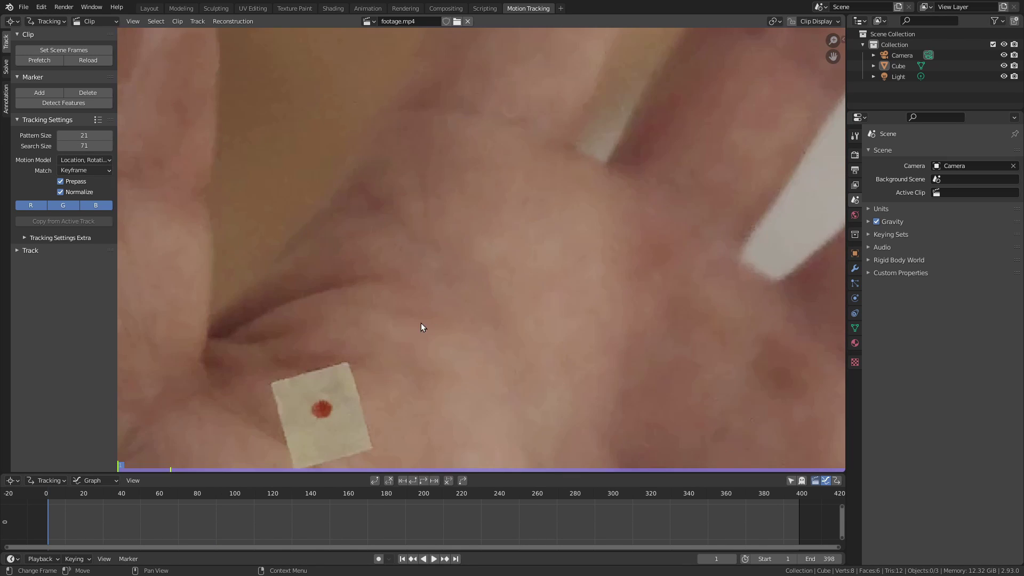
middle_click_drag(387, 399, 529, 239)
scroll(507, 244, "up", 2)
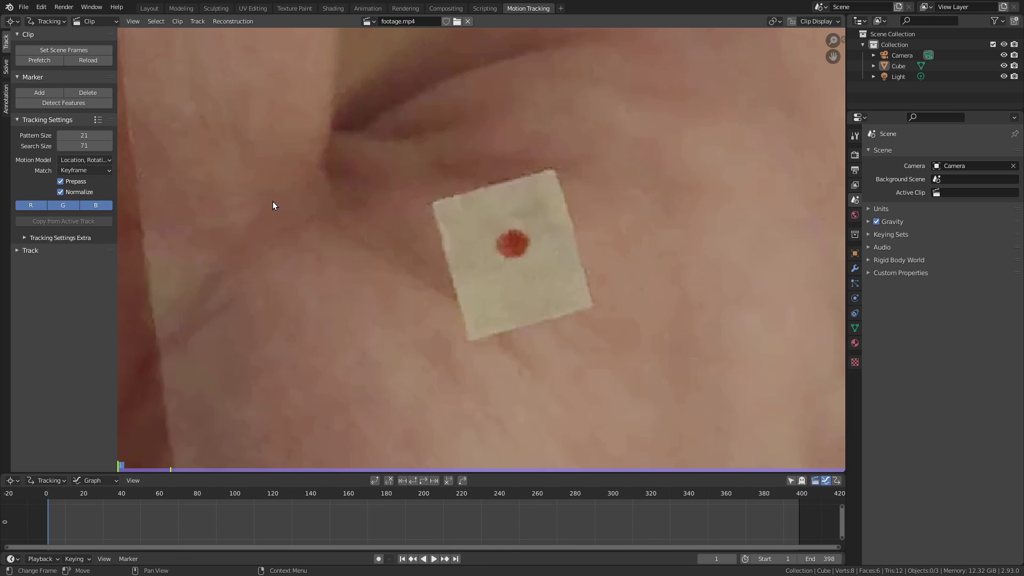
left_click(514, 243, "ctrl")
Scale up the marker's pattern area until it encloses the whole red dot with some margin, keeping it unrotated
scroll(546, 236, "down", 3)
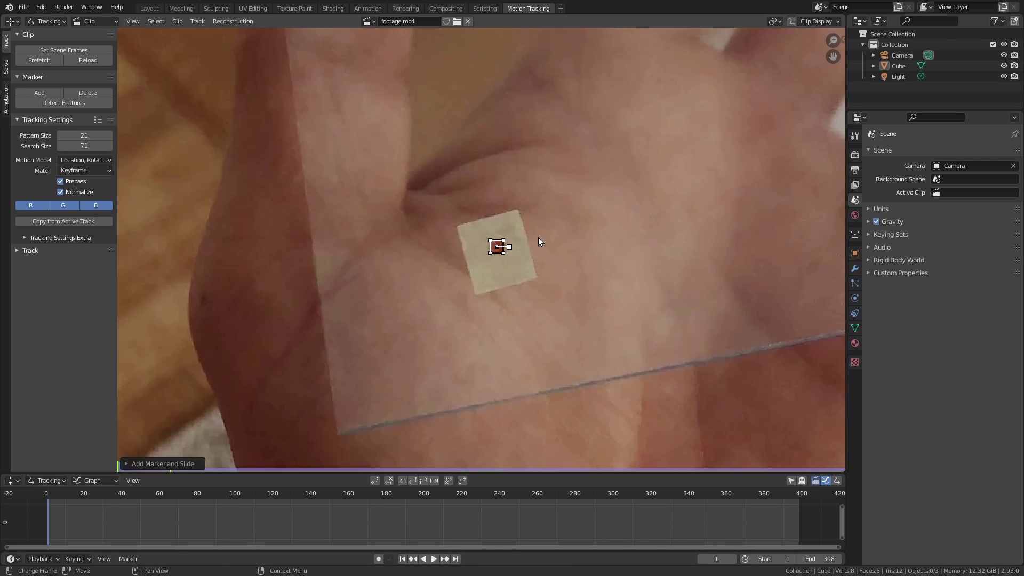
scroll(522, 261, "up", 4)
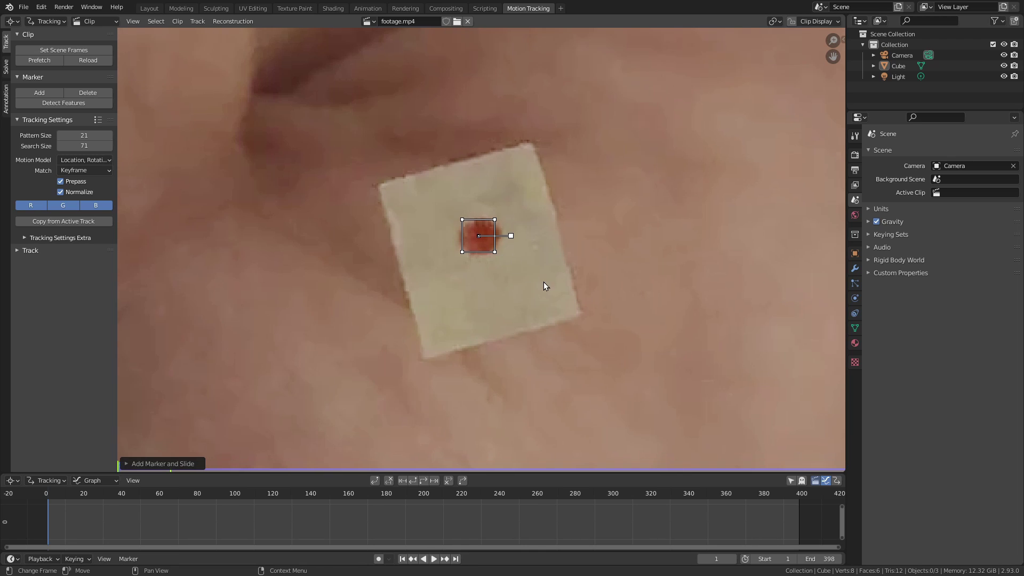
key("s")
left_click(591, 309)
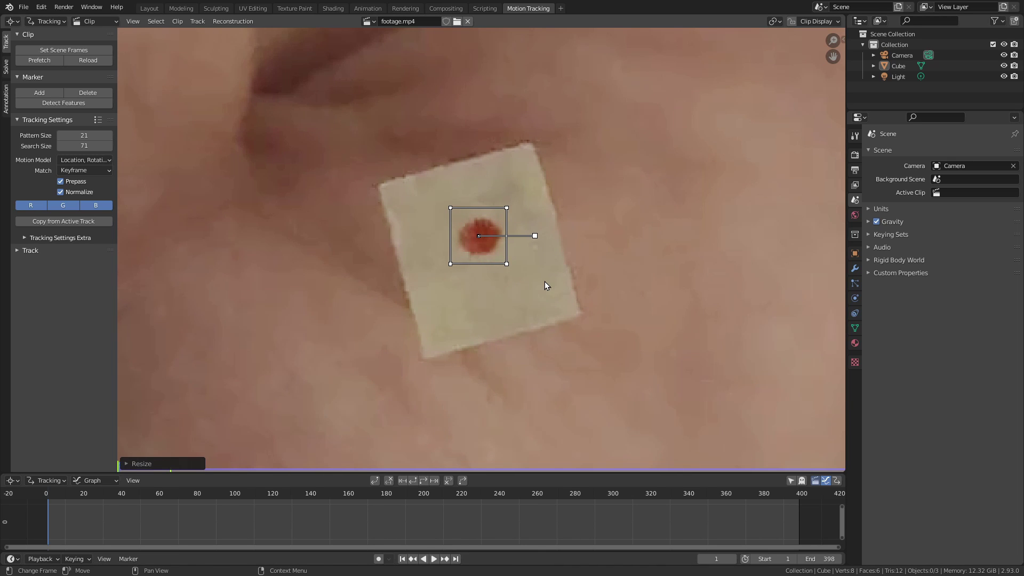
key("g")
right_click(578, 247)
key("r")
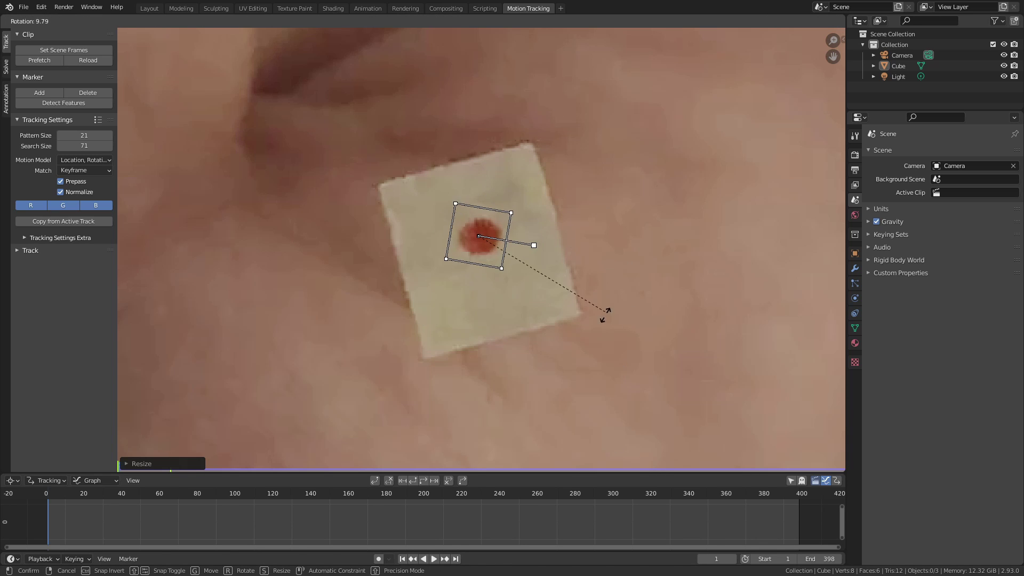
right_click(606, 302)
middle_click_drag(586, 265, 565, 257)
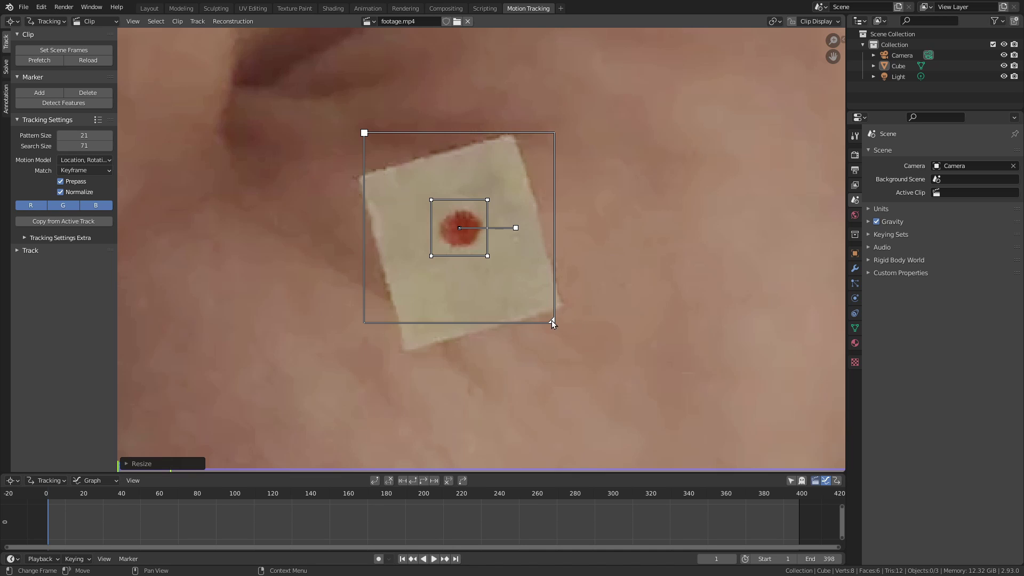
Enlarge the lower-left marker's search area until it extends well beyond the paper sticker on every side
left_click_drag(552, 322, 629, 398)
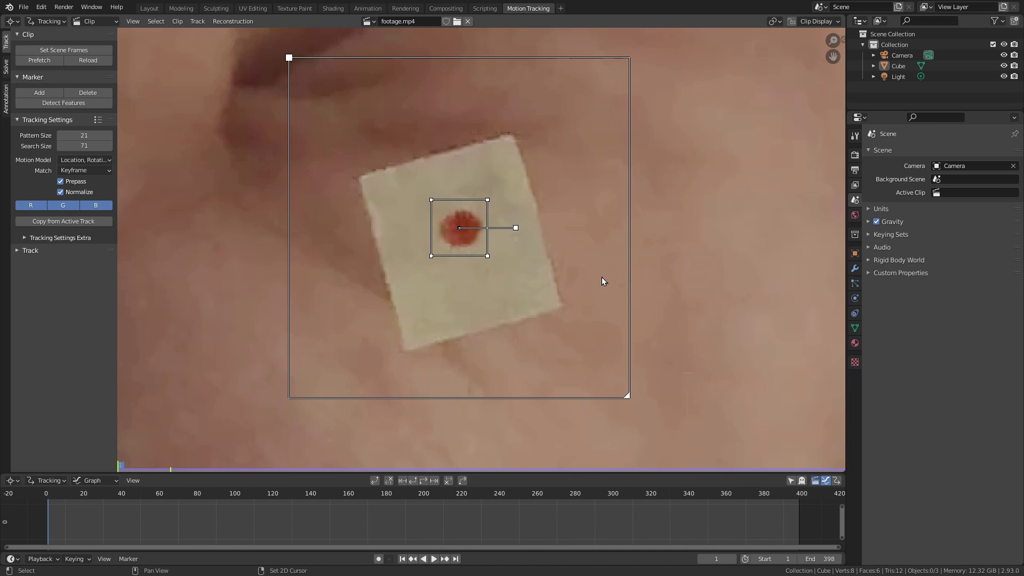
mouse_move(596, 268)
middle_mouse_down()
mouse_move(581, 294)
mouse_move(578, 261)
middle_mouse_up()
scroll(580, 294, "down", 2)
left_click_drag(574, 336, 582, 346)
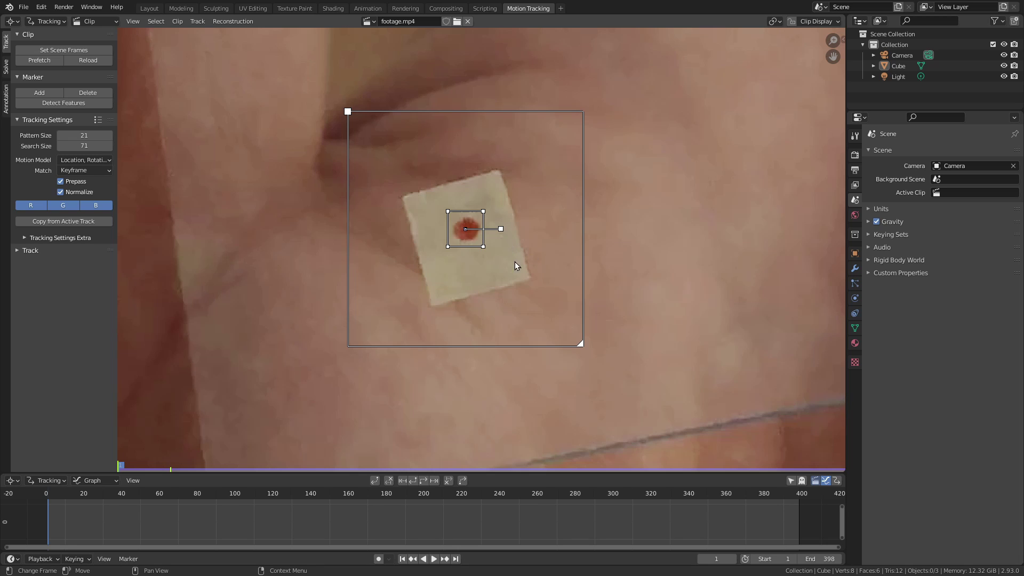
scroll(550, 248, "down", 1)
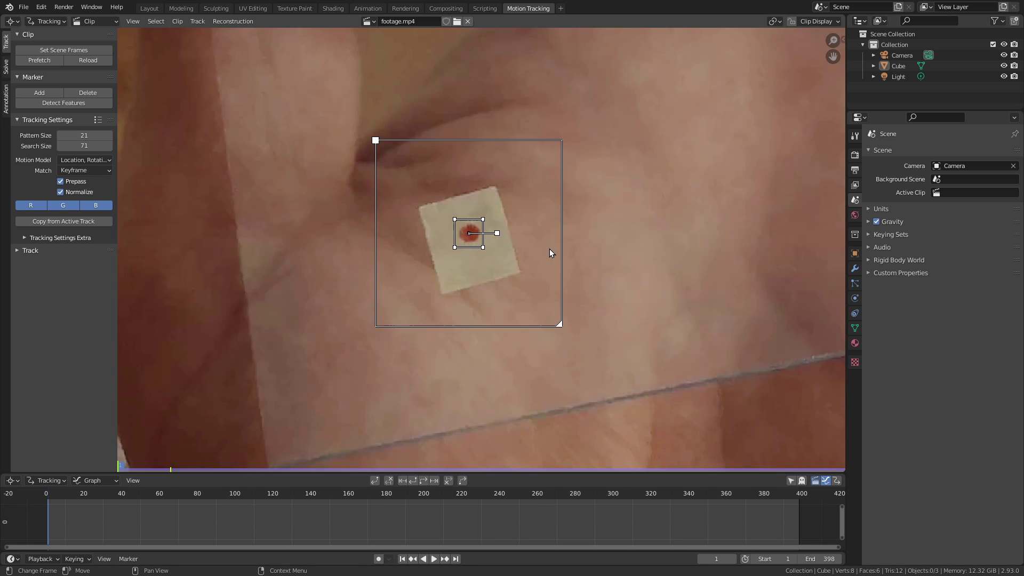
scroll(550, 248, "up", 1)
middle_click_drag(536, 245, 523, 227)
left_click_drag(567, 326, 581, 339)
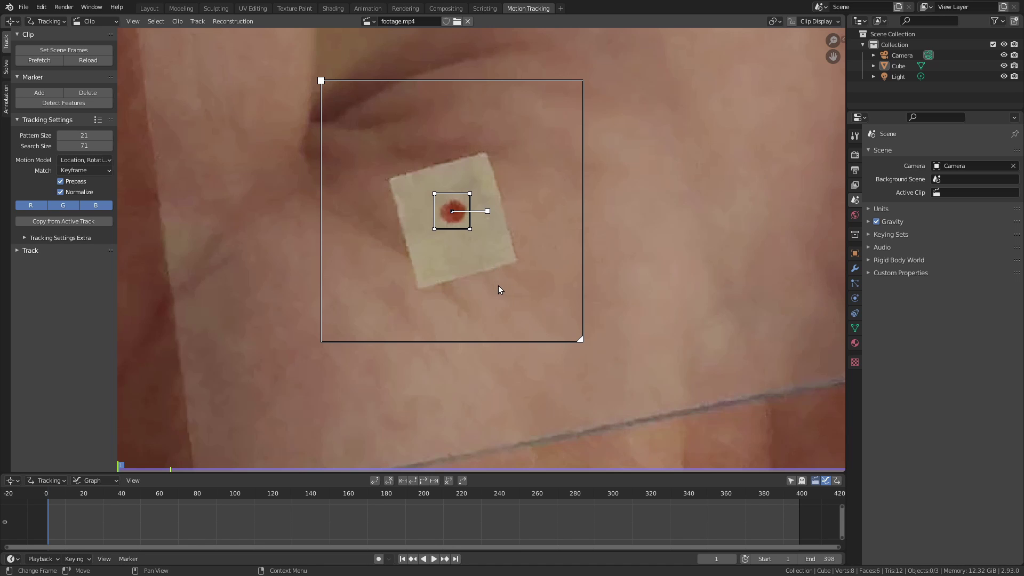
Track the lower-left marker forward through the clip and lock the view to the selected marker
left_click(424, 481)
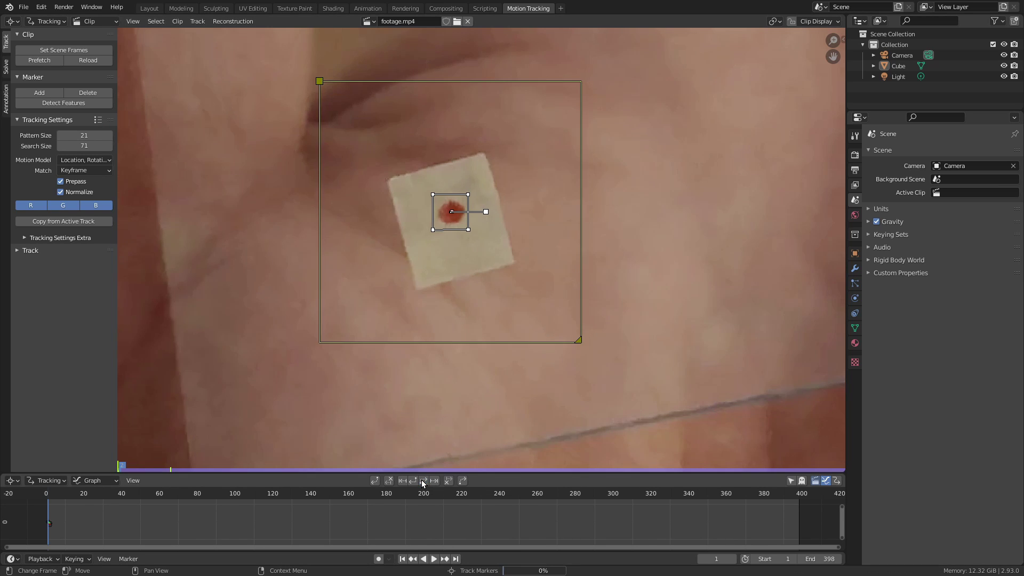
key("l")
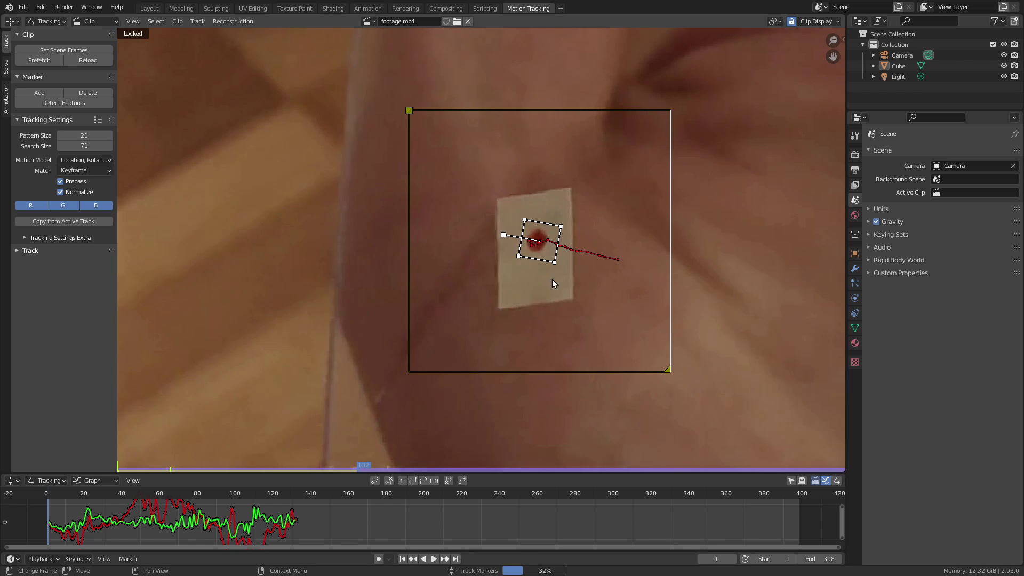
scroll(571, 292, "down", 5)
scroll(571, 291, "down", 2)
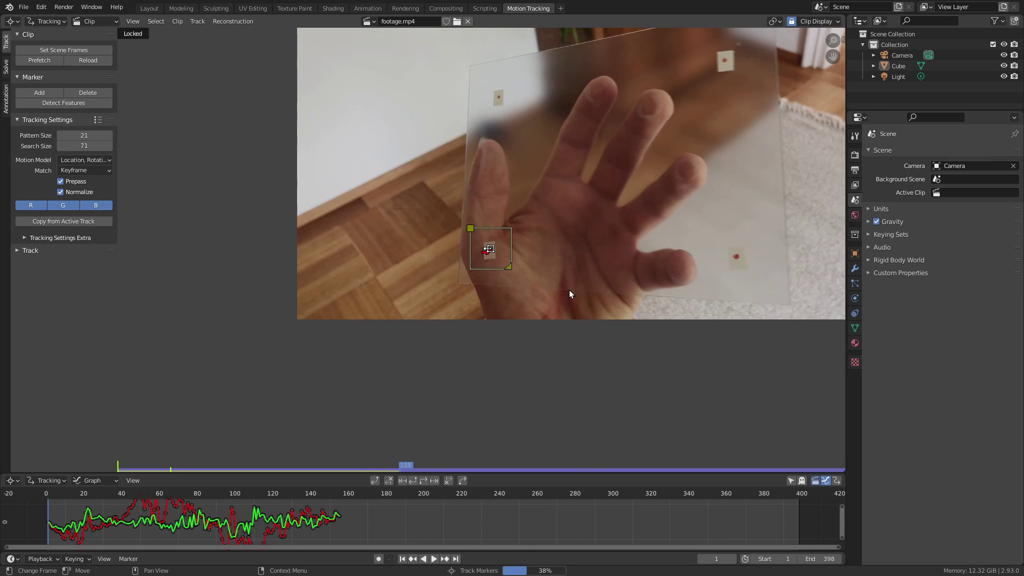
Check the lower-left track up close and by scrubbing back to frame 211, and return to frame 1
scroll(569, 289, "up", 7)
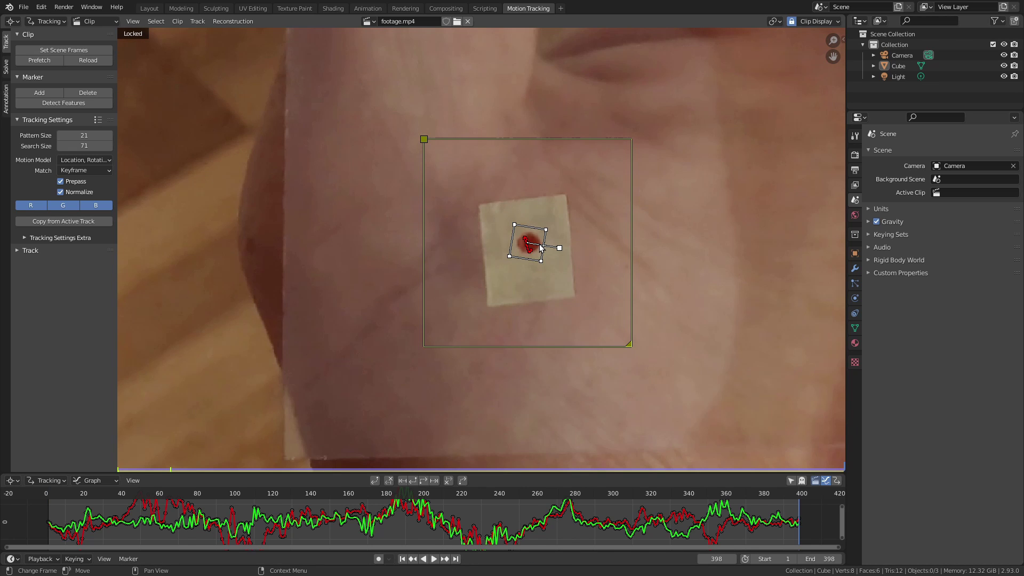
scroll(540, 247, "down", 5)
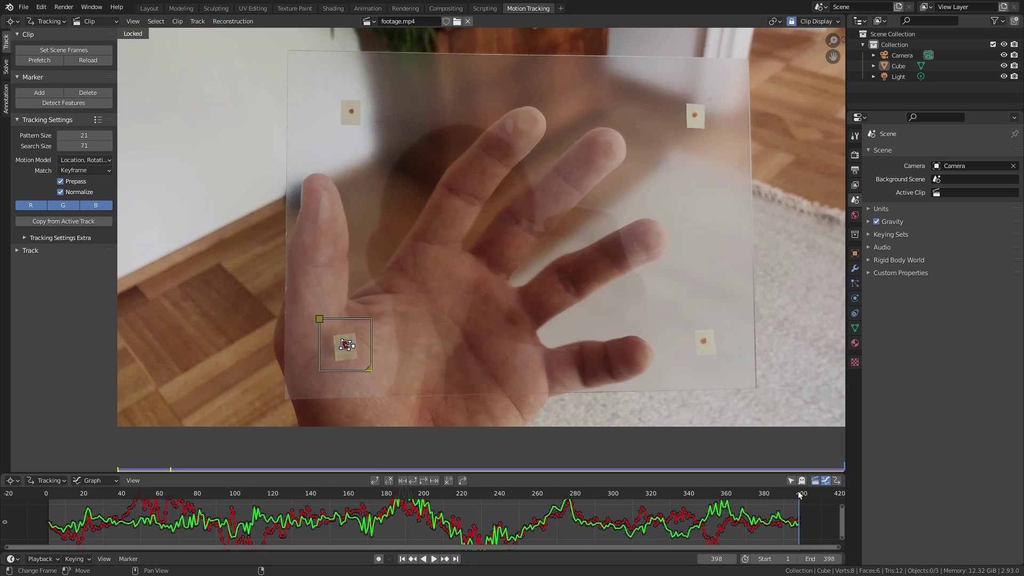
left_click_drag(801, 495, 444, 488)
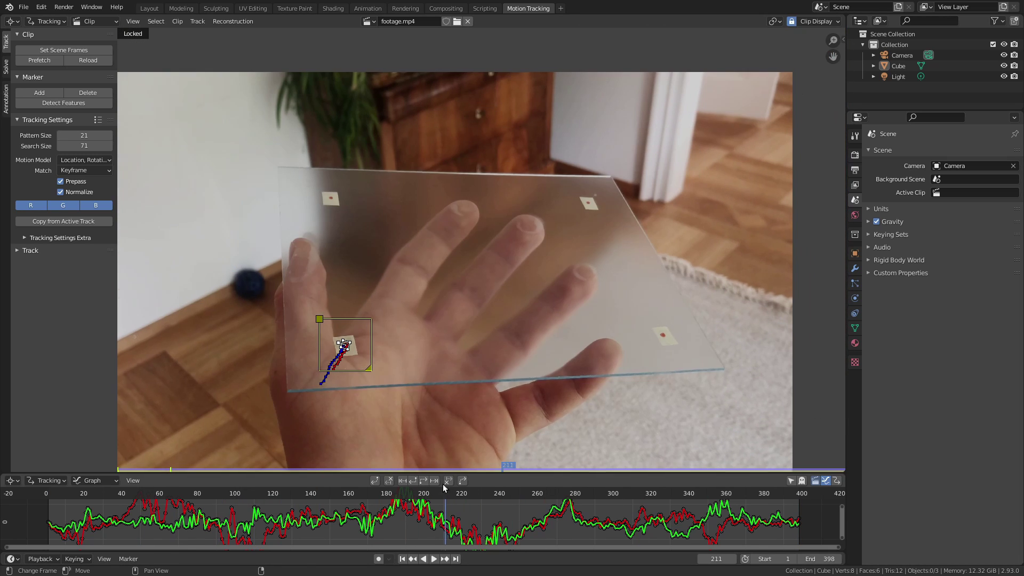
key("shift+Left")
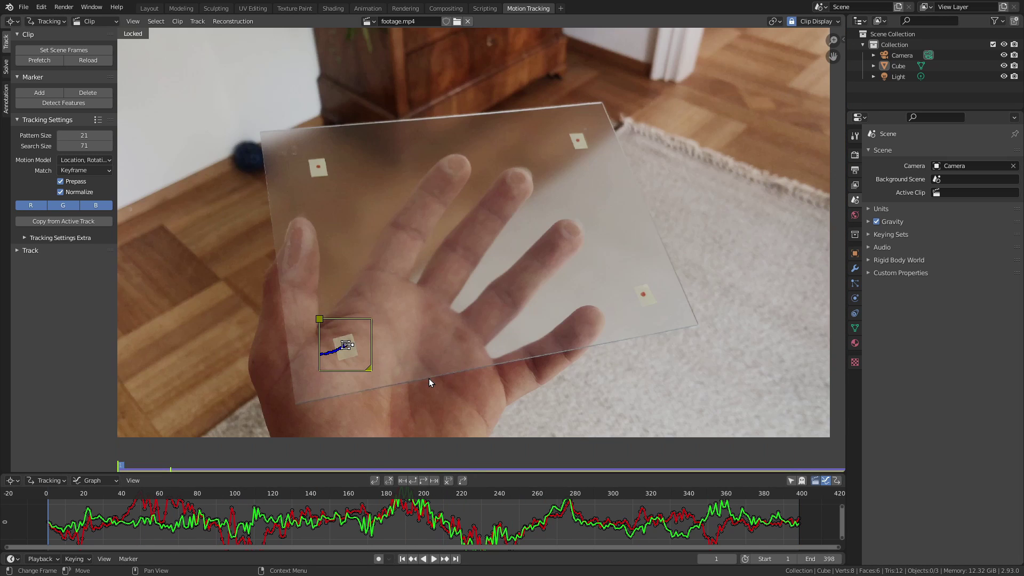
Add a marker on the lower-right sticker's red dot and scale it up about 1.77 times to enclose the dot
mouse_move(667, 306)
middle_mouse_down()
mouse_move(401, 300)
mouse_move(410, 309)
middle_mouse_up()
scroll(416, 315, "up", 6)
middle_click_drag(257, 315, 672, 186)
scroll(551, 272, "up", 2)
middle_click_drag(551, 274, 593, 187)
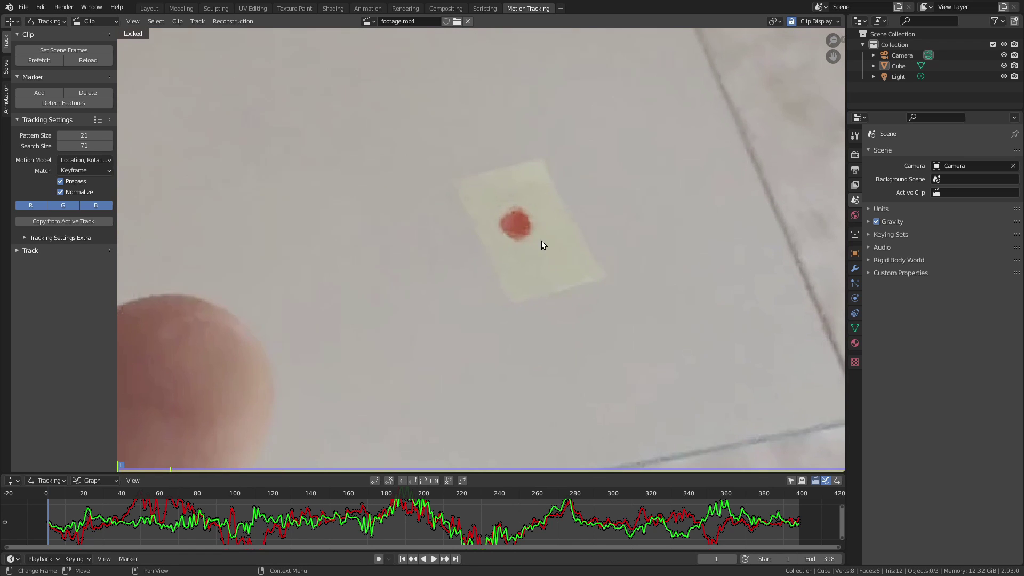
left_click(517, 226, "ctrl")
key("s")
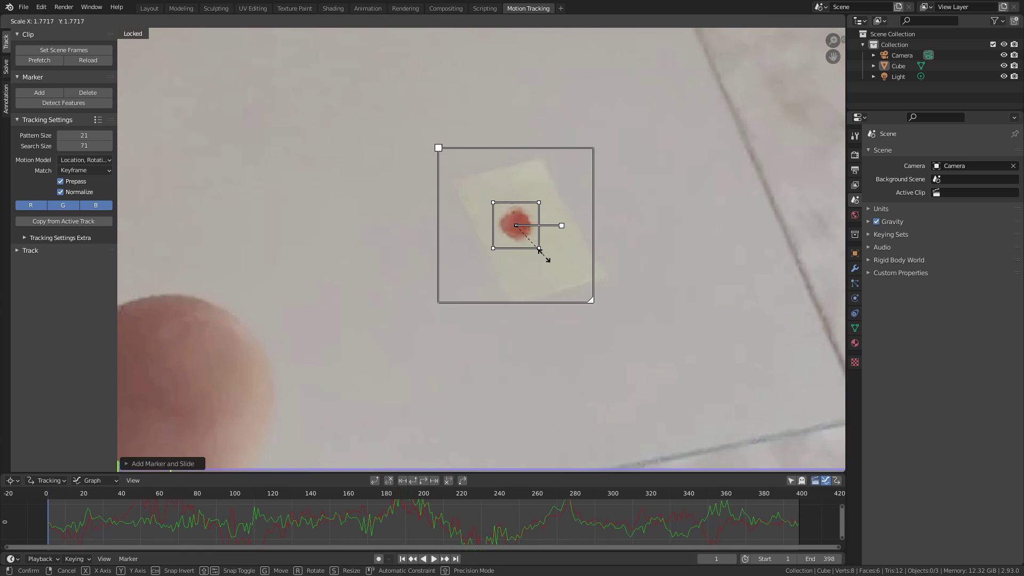
left_click(543, 258)
Track the lower-right marker forward from frame 1
scroll(542, 257, "down", 4)
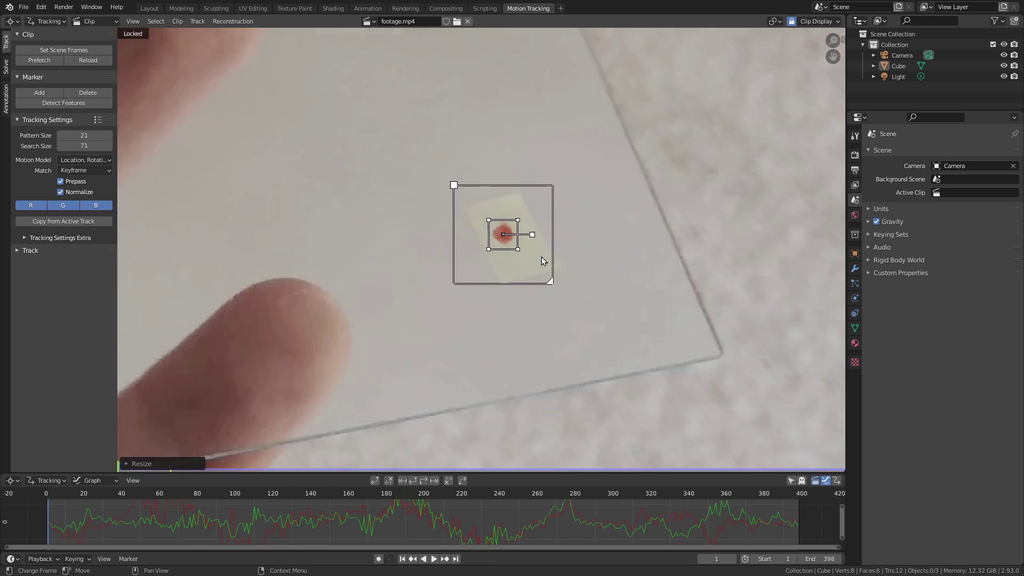
scroll(540, 253, "up", 2)
middle_click_drag(521, 249, 498, 278)
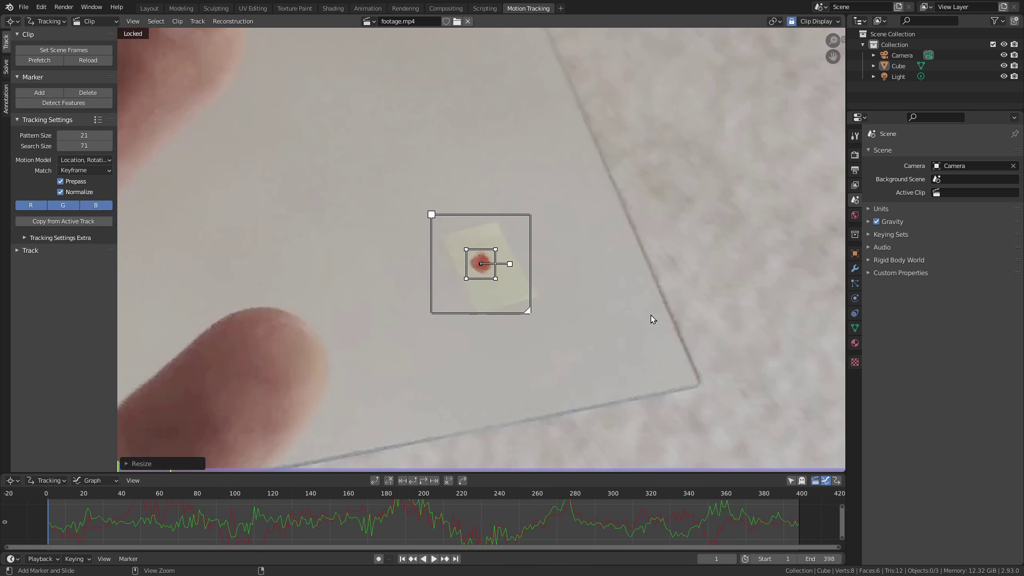
key("ctrl+t")
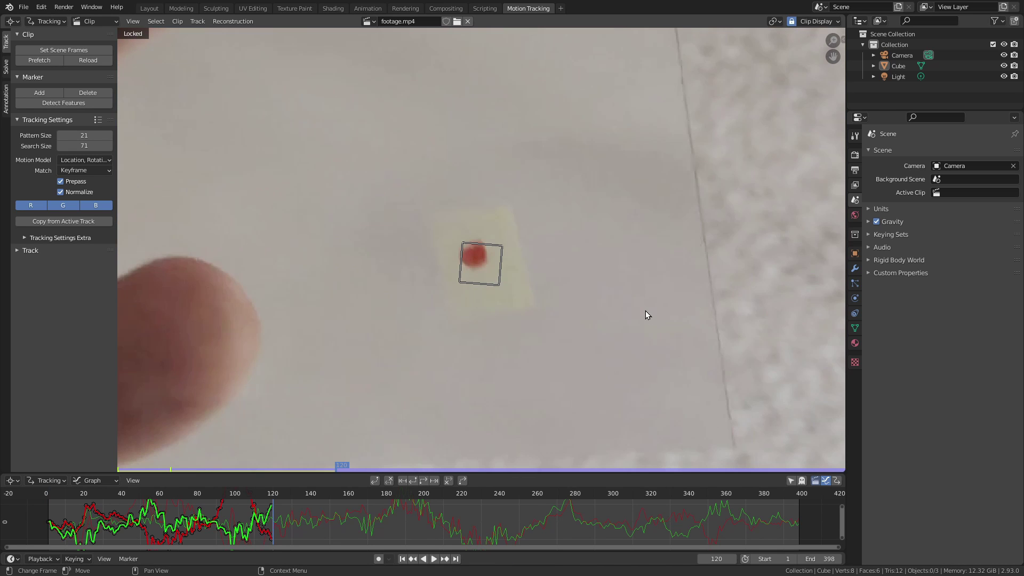
Go back to frame 119, enlarge the lower-right marker's search area well beyond the sticker, and resume tracking forward
scroll(522, 282, "down", 1)
middle_click_drag(468, 264, 479, 287)
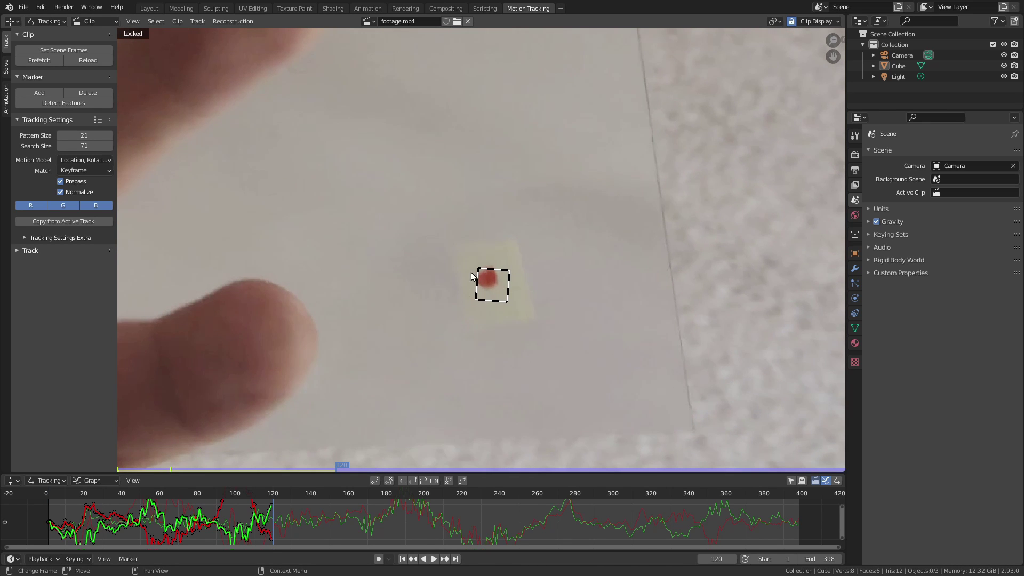
left_click(566, 291)
key("Left")
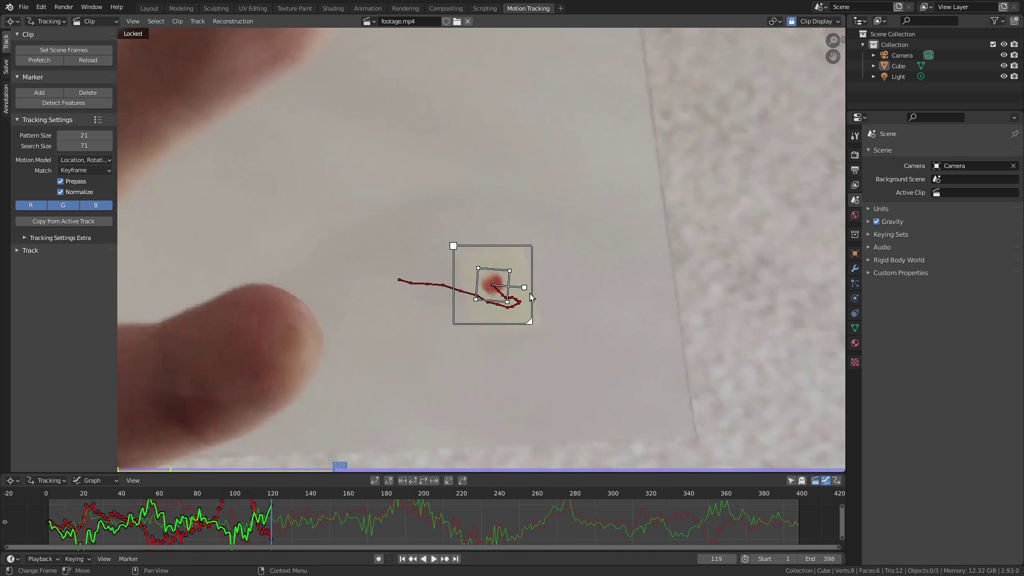
left_click_drag(531, 323, 579, 371)
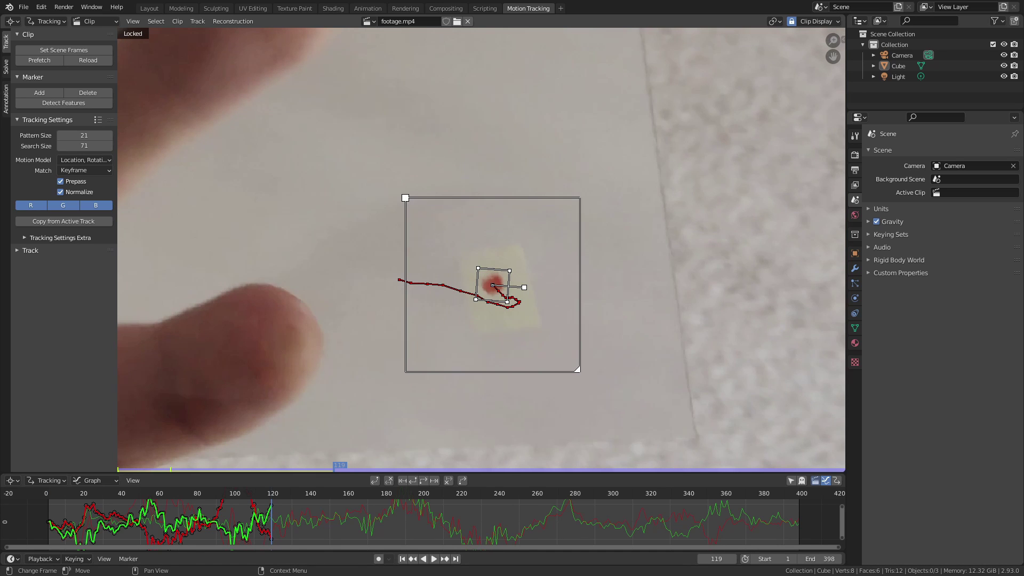
key("ctrl+t")
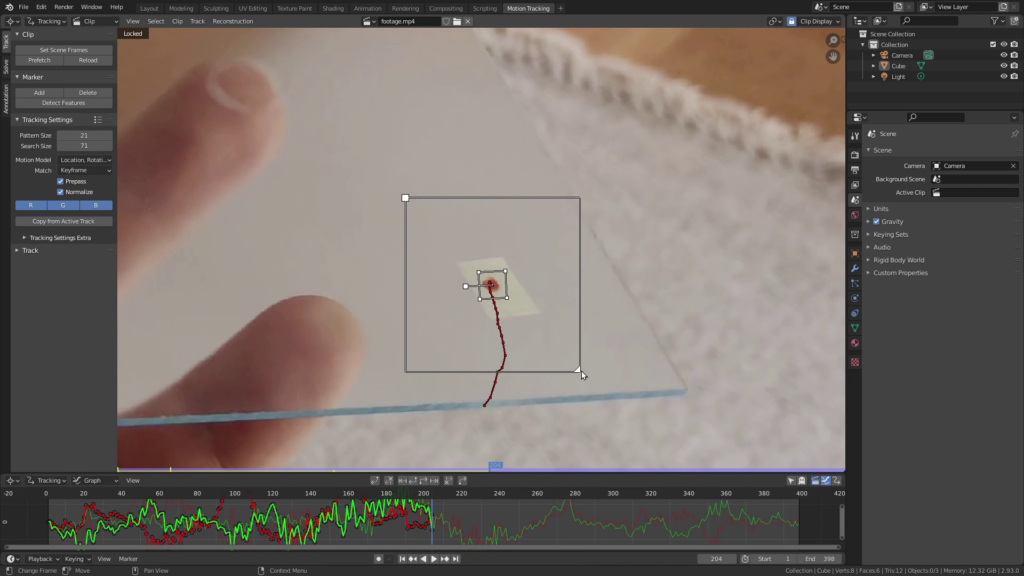
Slightly reduce the lower-right marker's search area at frame 204 and continue tracking forward
left_click_drag(571, 363, 569, 361)
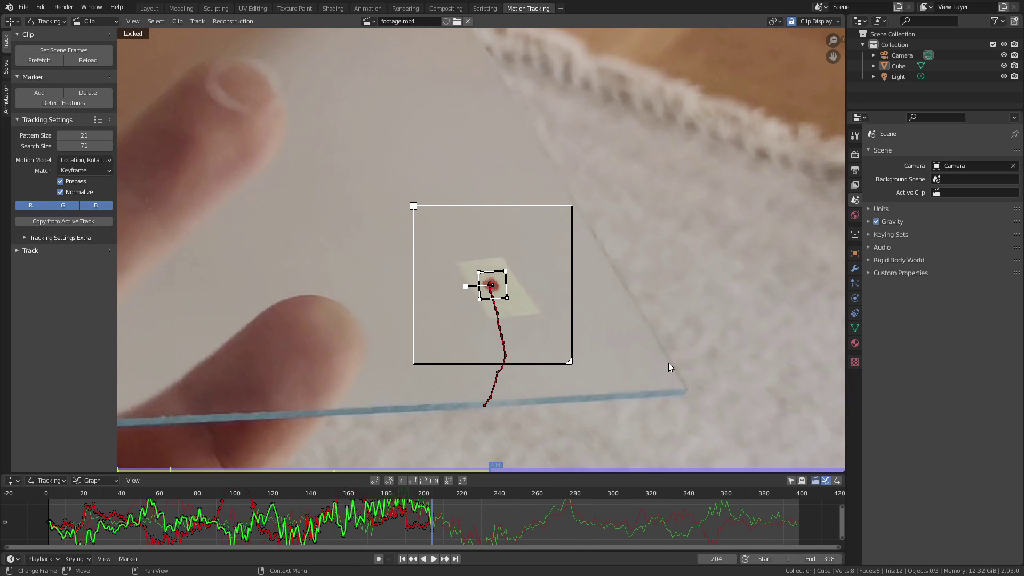
key("ctrl+t")
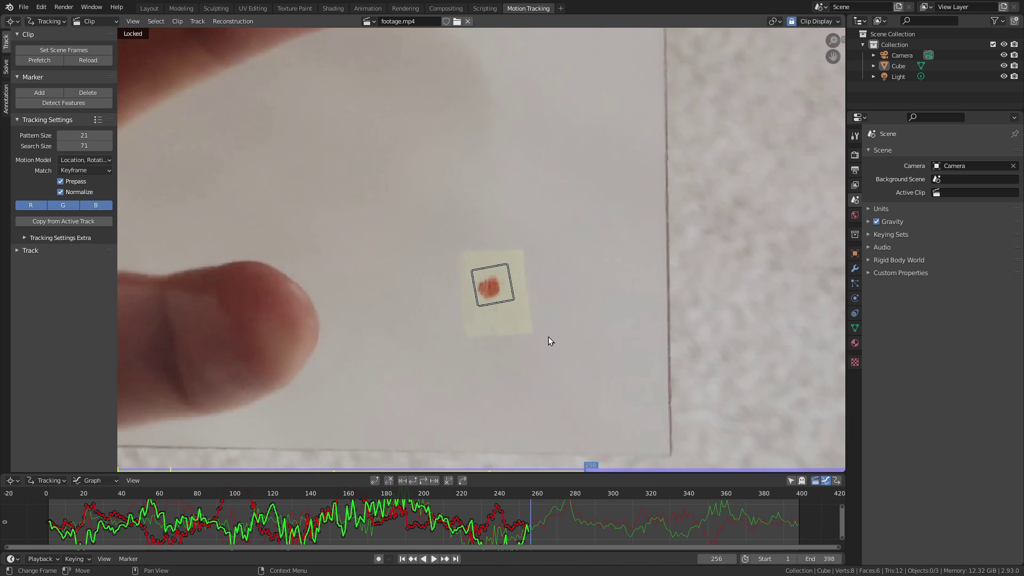
Step back one frame from frame 256, enlarge the search area again, and track the lower-right marker to the clip's end
key("Left")
left_click_drag(569, 361, 587, 374)
key("ctrl+t")
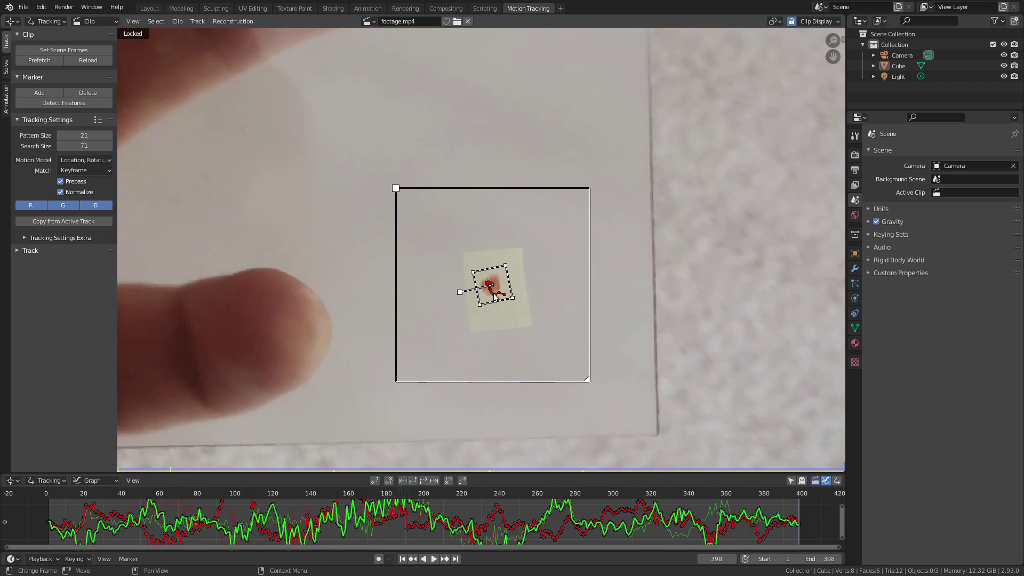
Review the lower-right marker's track by scrubbing through later frames and comparing the clip's first and last frames
left_click(614, 493)
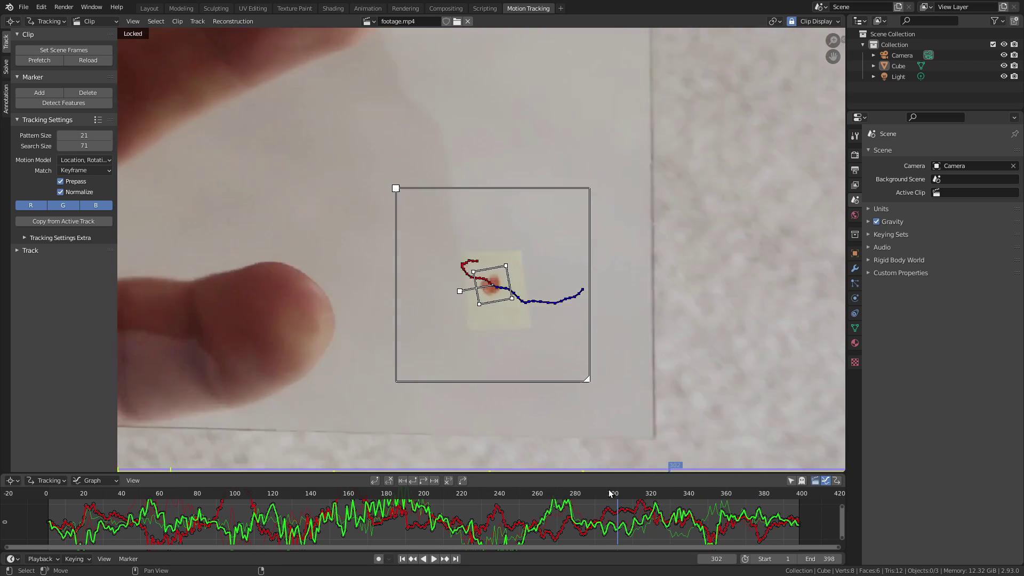
mouse_move(611, 493)
left_mouse_down()
mouse_move(82, 499)
mouse_move(791, 538)
mouse_move(726, 536)
left_mouse_up()
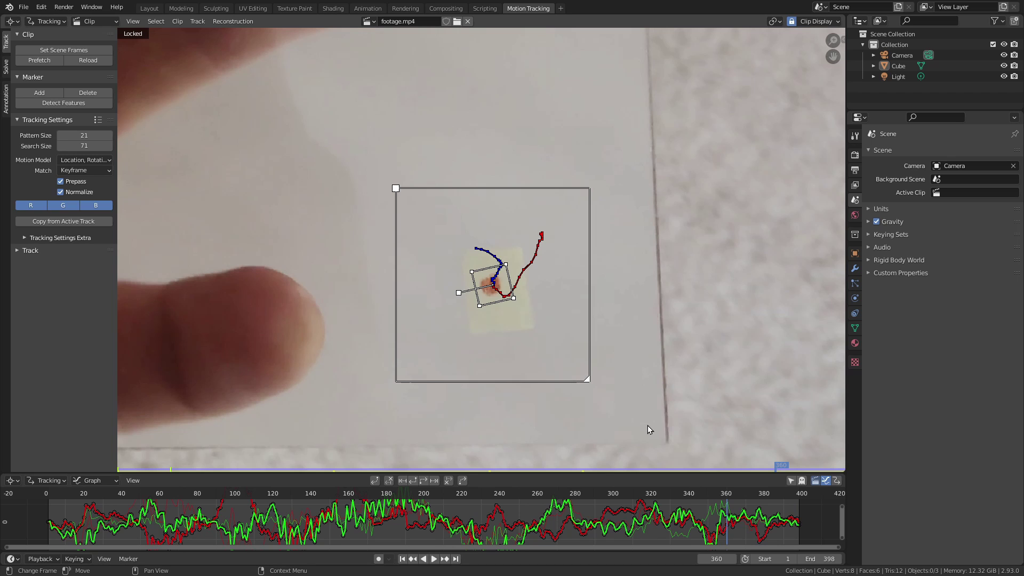
scroll(560, 289, "down", 5)
mouse_move(521, 279)
middle_mouse_down()
mouse_move(612, 362)
mouse_move(680, 384)
middle_mouse_up()
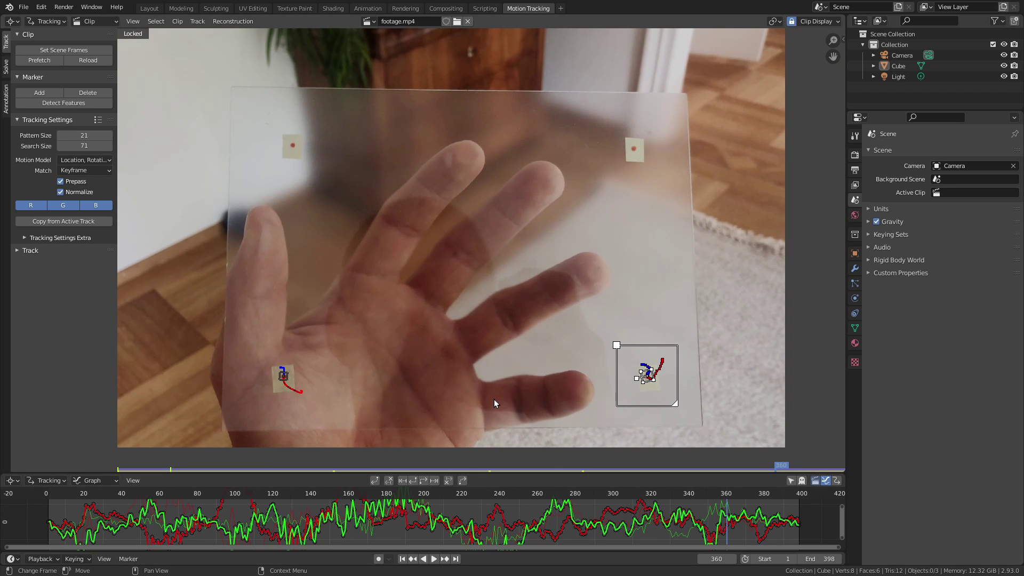
key("shift+Left")
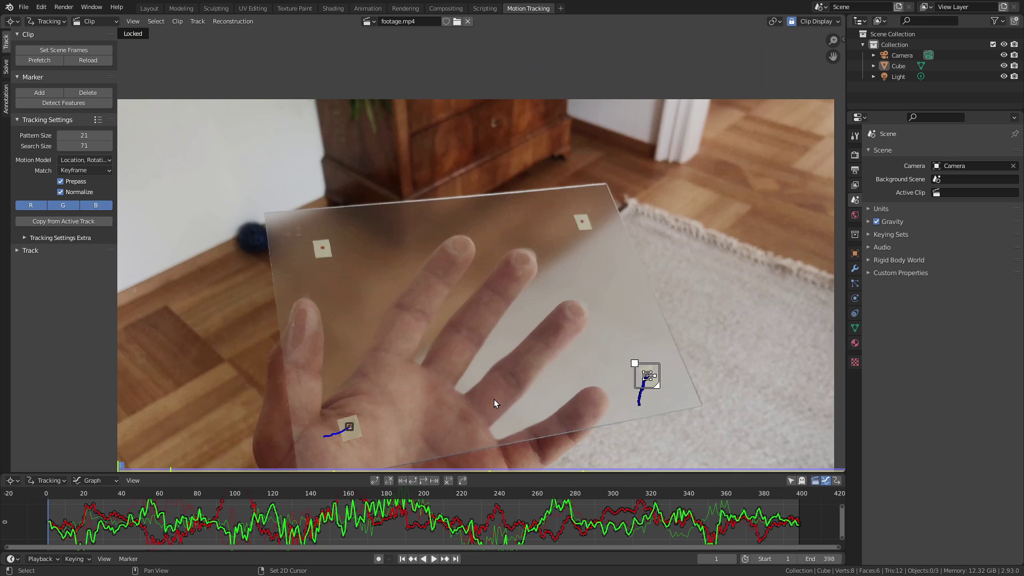
key("shift+Right")
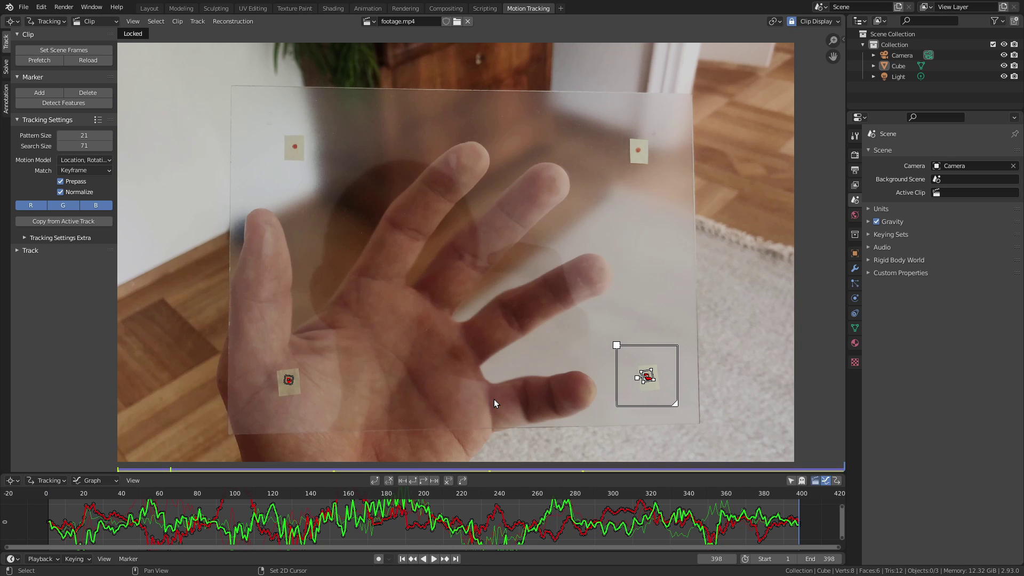
key("shift+Left")
key("shift+Right")
Return to frame 1 and add a tracking marker on the red dot of the upper-left sticker
key("shift+Left")
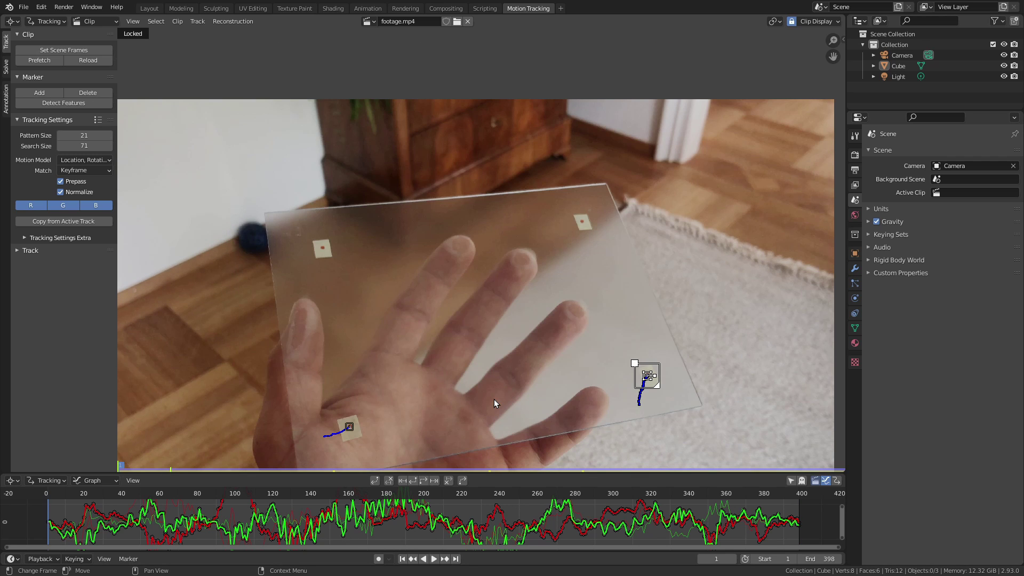
scroll(436, 246, "up", 5)
scroll(435, 241, "up", 1)
middle_click_drag(436, 242, 507, 440)
scroll(515, 302, "up", 3)
middle_click_drag(515, 302, 554, 218)
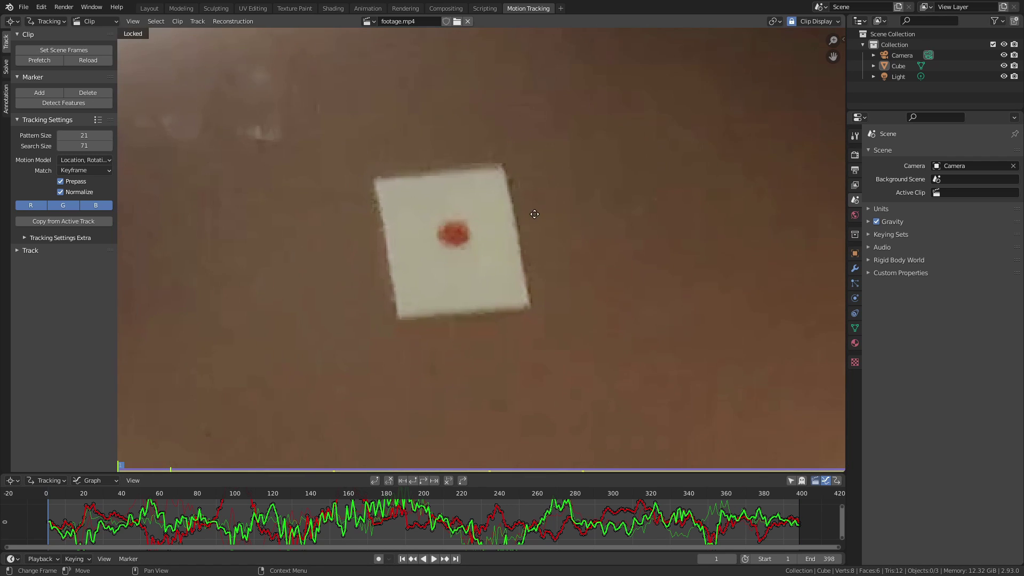
left_click(454, 239, "ctrl")
Scale the upper-left marker up about 1.5 times, extend its search area beyond the sticker, and track it forward
key("s")
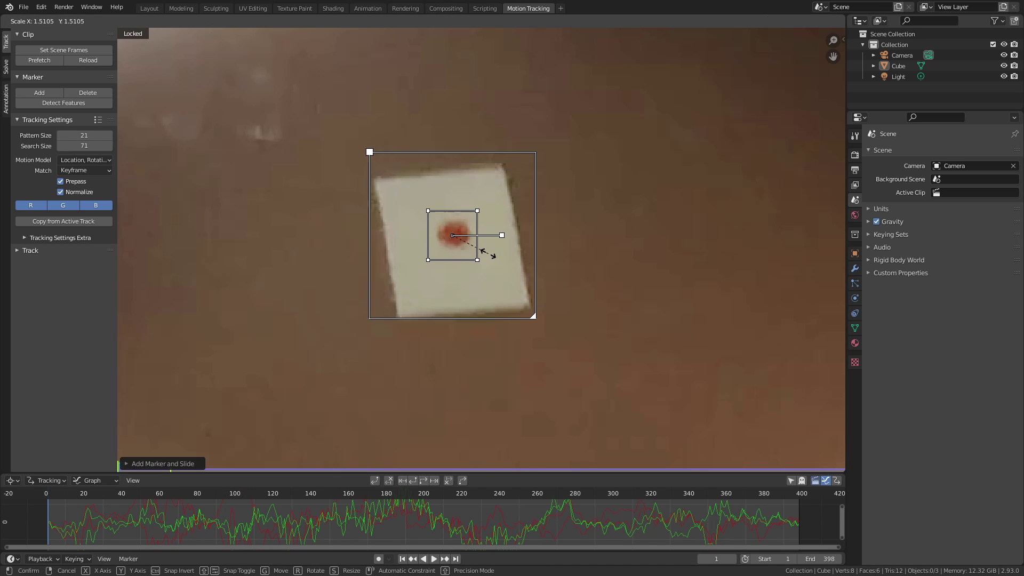
left_click(488, 252)
scroll(505, 293, "down", 3)
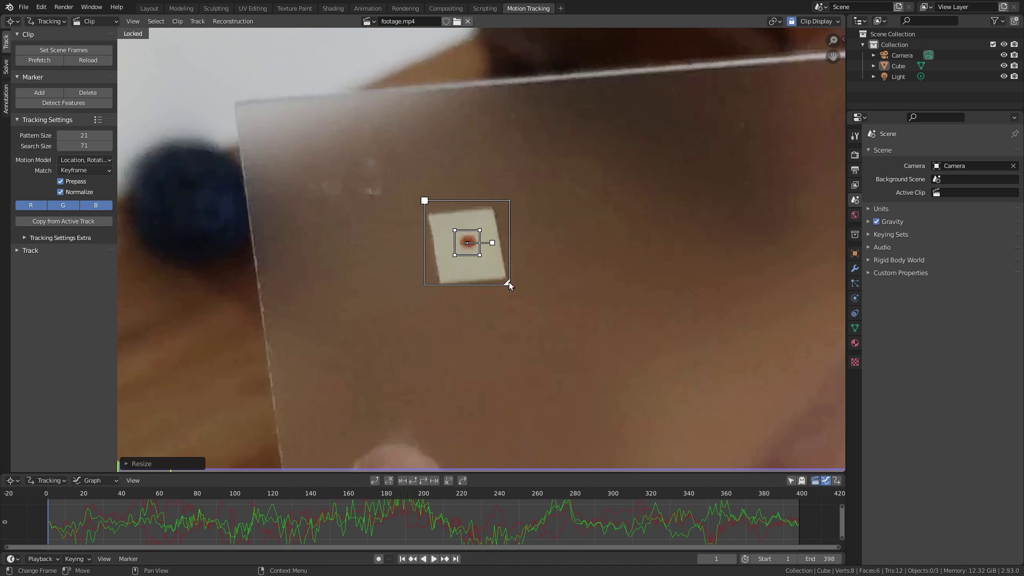
left_click_drag(509, 285, 545, 321)
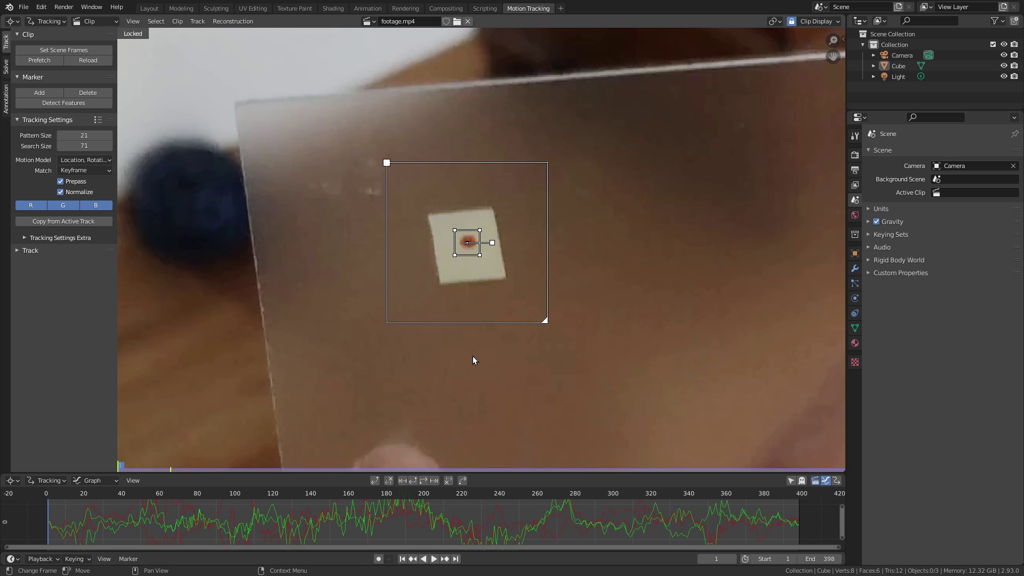
key("ctrl+t")
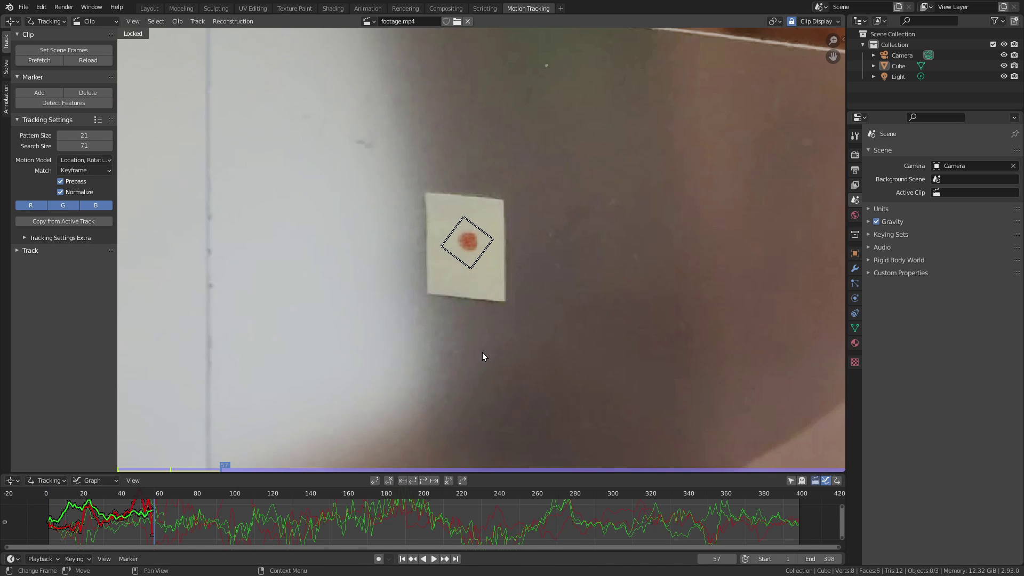
Step back to frame 56, shrink the upper-left marker slightly, enlarge its search area, and resume tracking forward
key("Left")
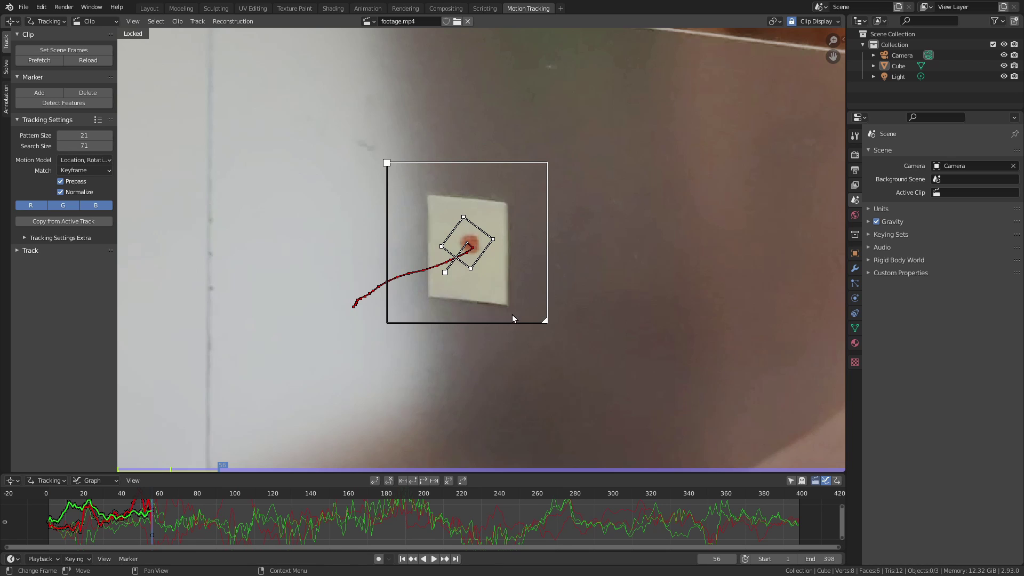
key("s")
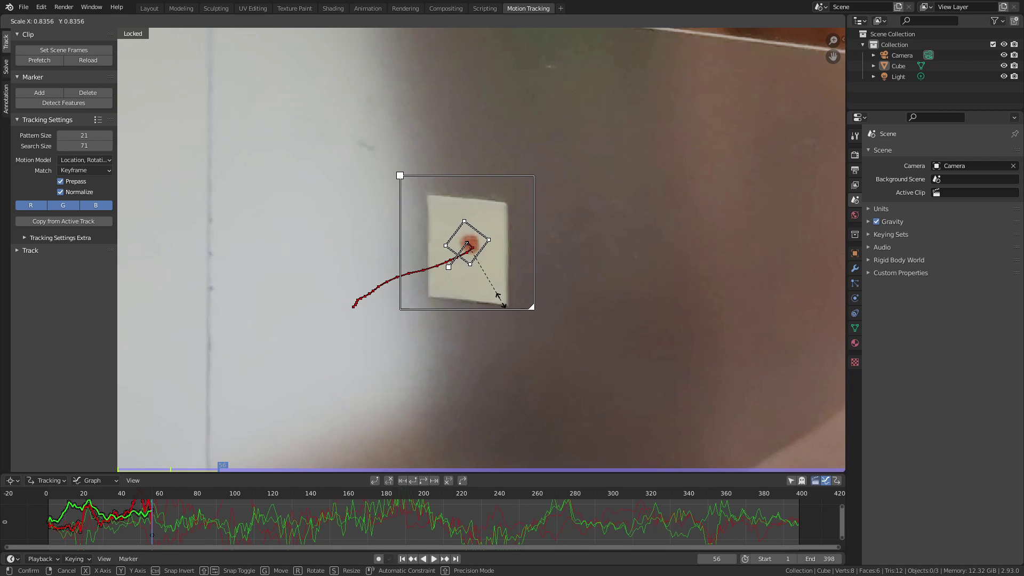
left_click(510, 307)
left_click_drag(533, 308, 553, 329)
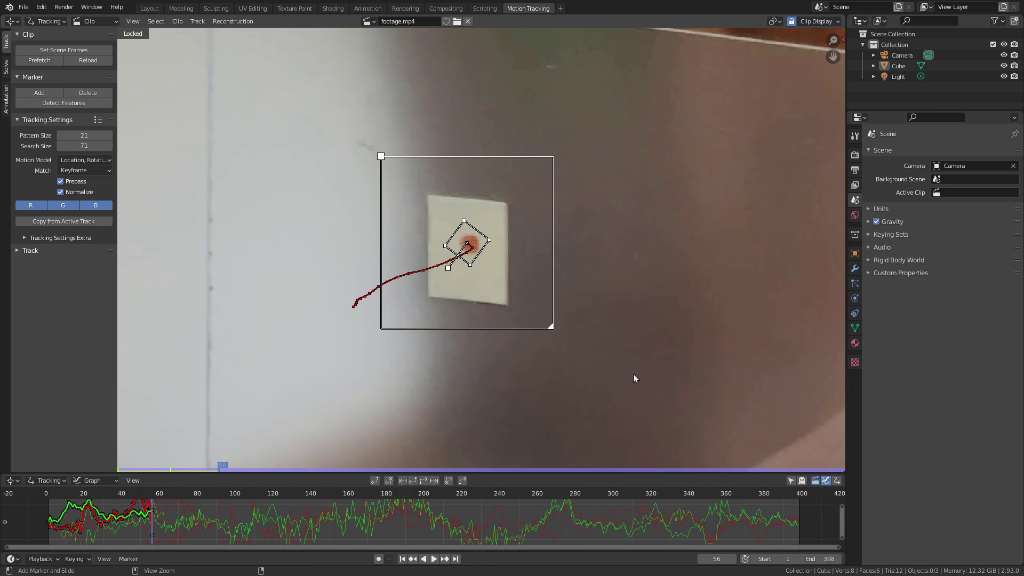
key("ctrl+t")
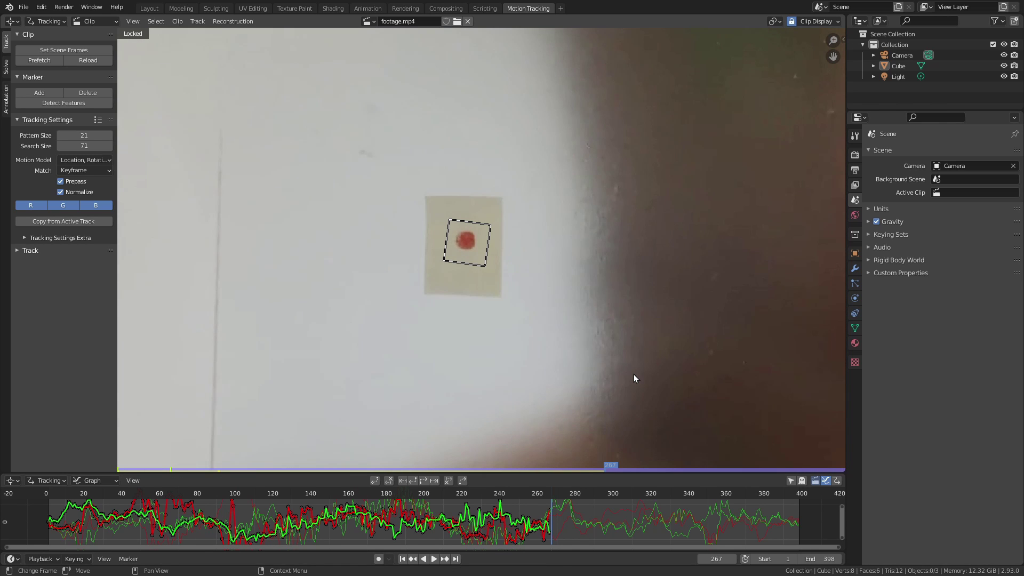
Step back to frame 266, enlarge the upper-left marker's search area further, and track it to the clip's end
key("Left")
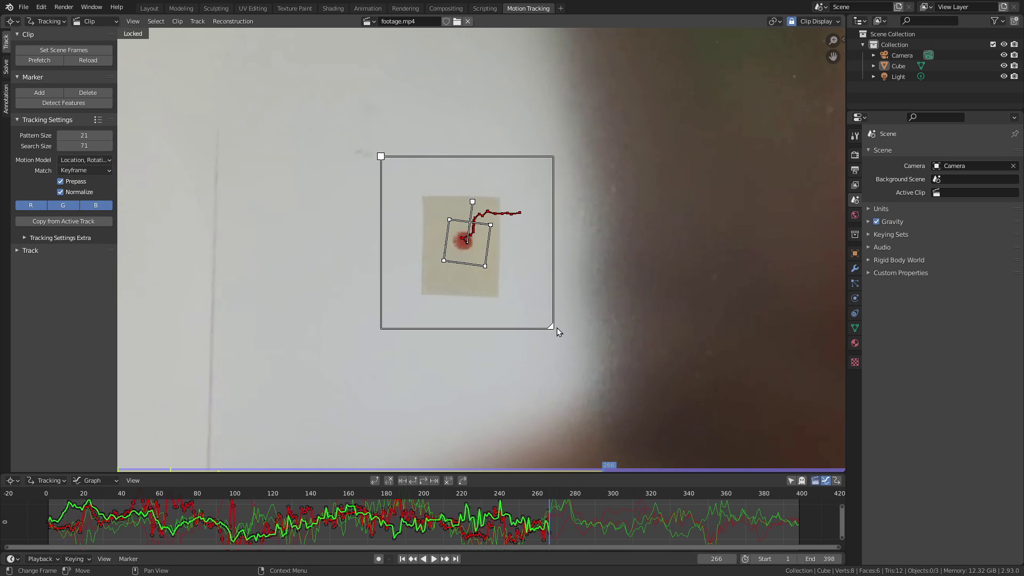
left_click_drag(557, 331, 576, 341)
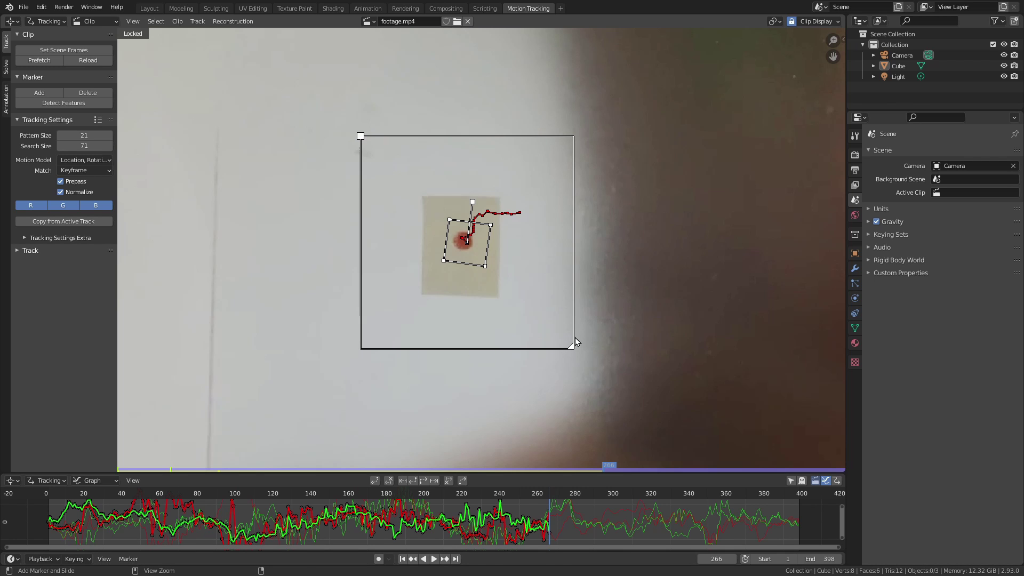
key("ctrl+t")
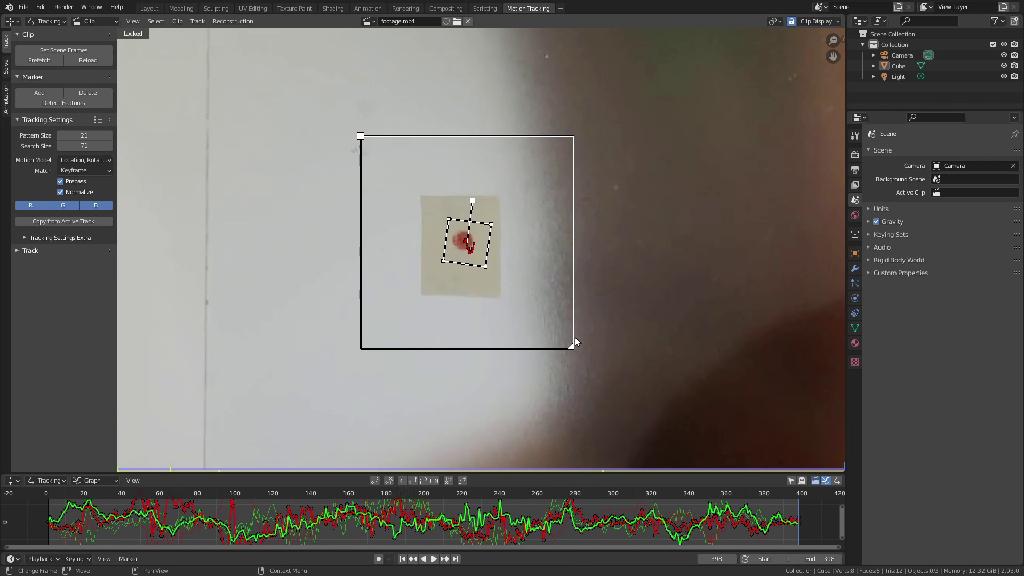
Return to frame 1 and add a tracking marker on the red dot of the upper-right sticker
scroll(521, 248, "down", 6)
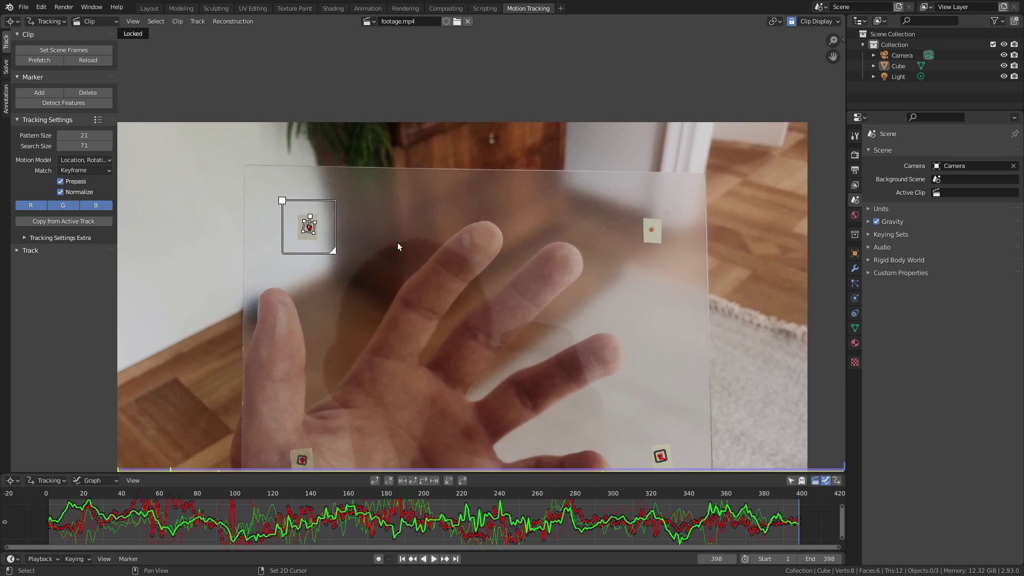
middle_click_drag(605, 308, 445, 318)
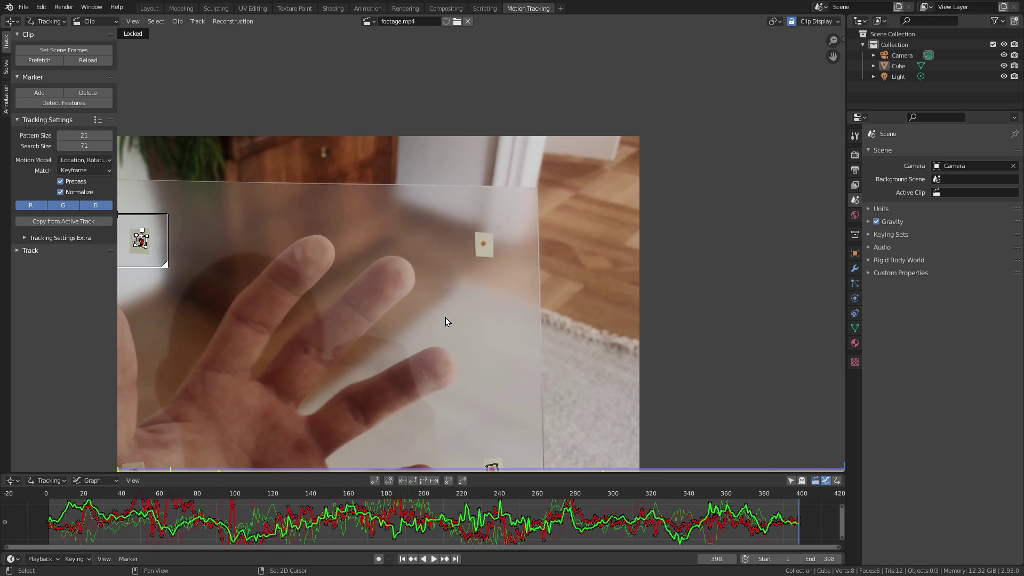
key("shift+Left")
scroll(433, 270, "up", 6)
middle_click_drag(538, 199, 677, 406)
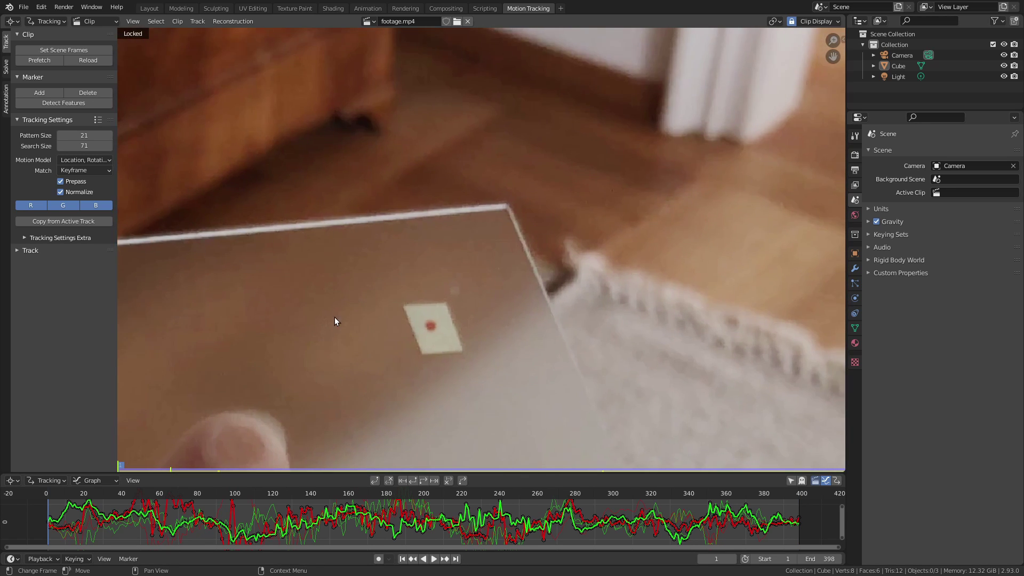
scroll(429, 274, "up", 3)
mouse_move(429, 274)
middle_mouse_down()
mouse_move(389, 263)
mouse_move(450, 153)
middle_mouse_up()
left_click(451, 255, "ctrl")
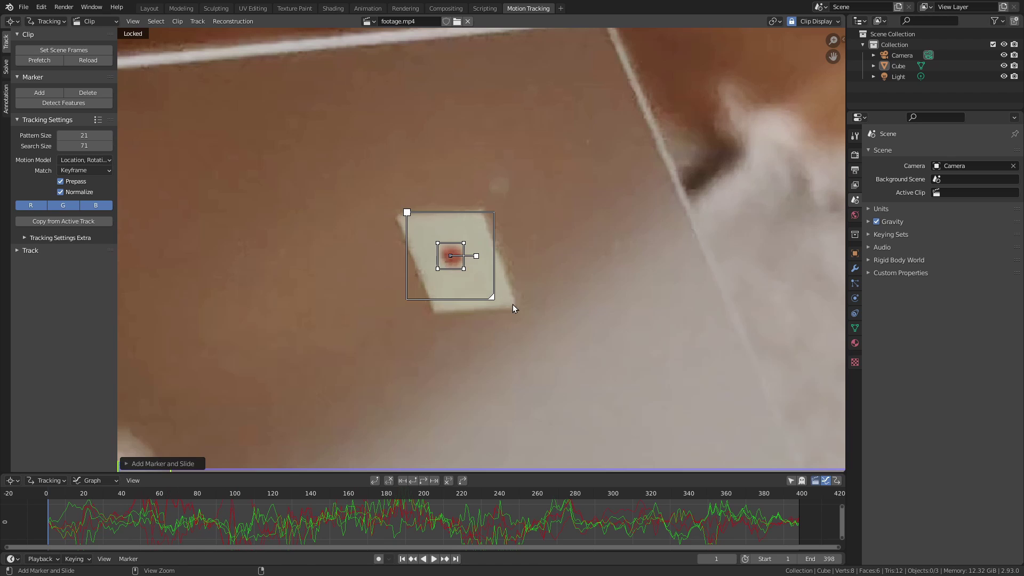
Scale the upper-right marker up about 1.15 times, extend its search area well beyond the sticker, and track it forward
key("s")
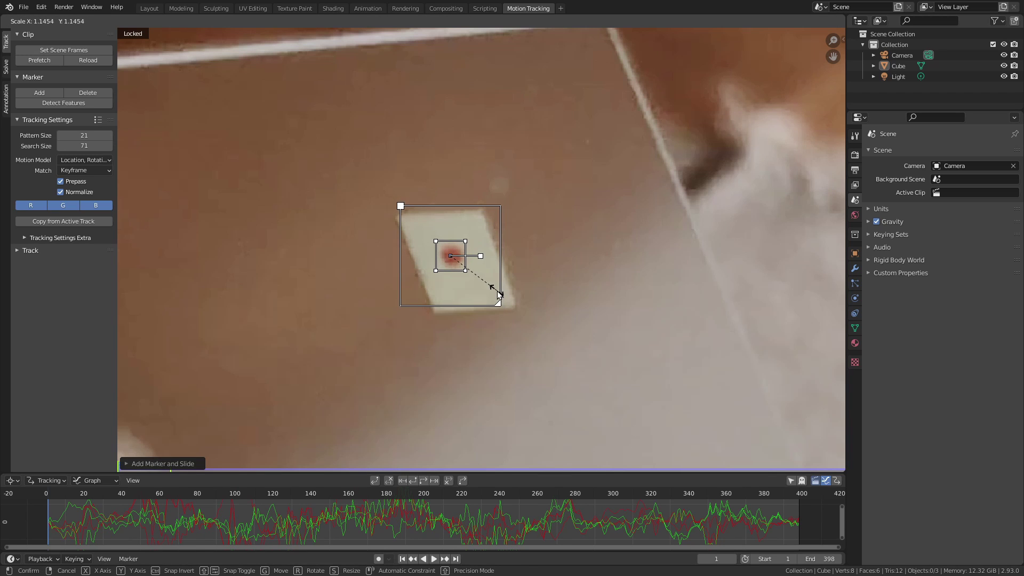
left_click(498, 293)
left_click_drag(499, 304, 581, 341)
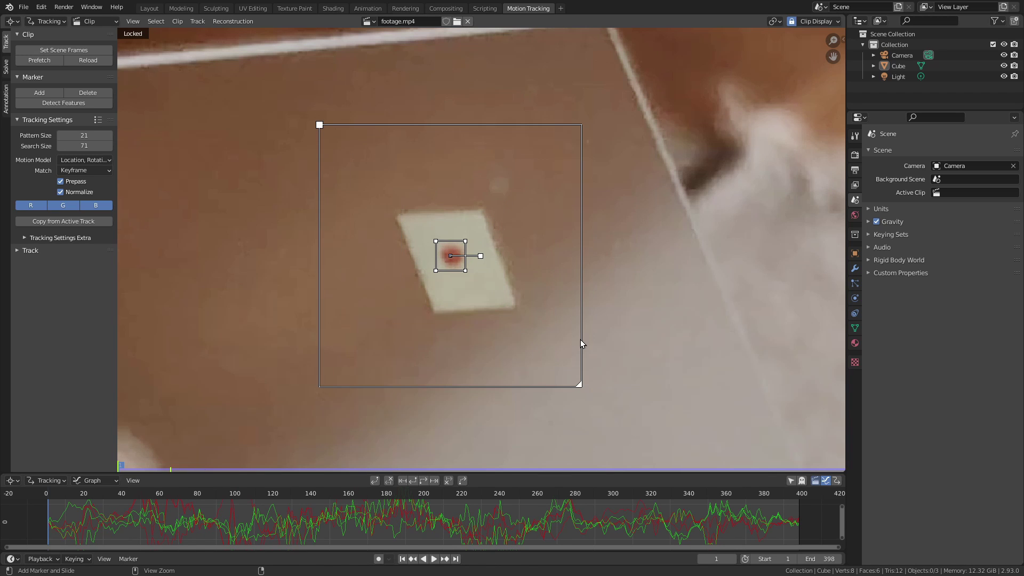
key("ctrl+t")
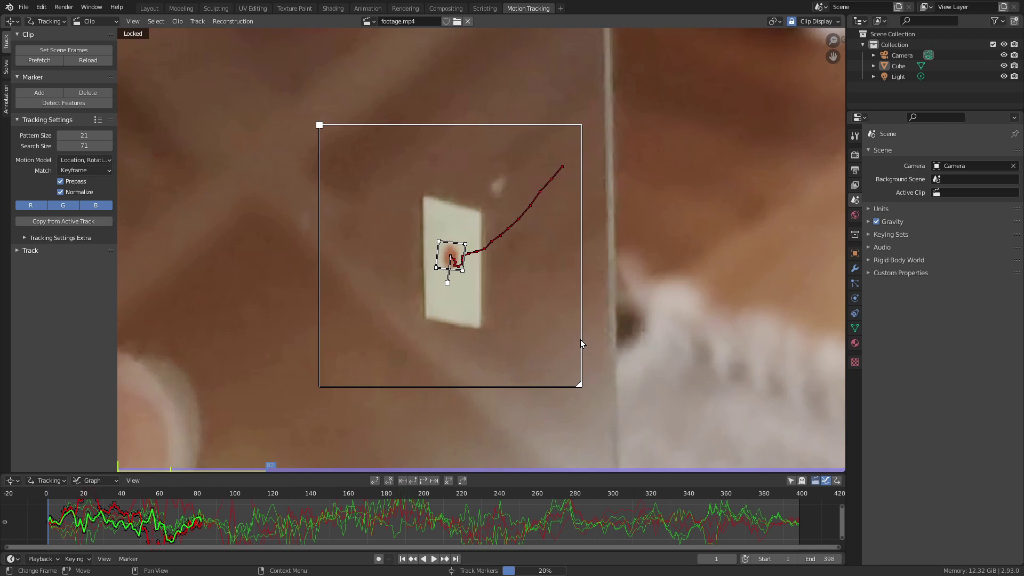
Step back to frame 136, enlarge the upper-right marker's search area, and track it to the clip's end
key("Left")
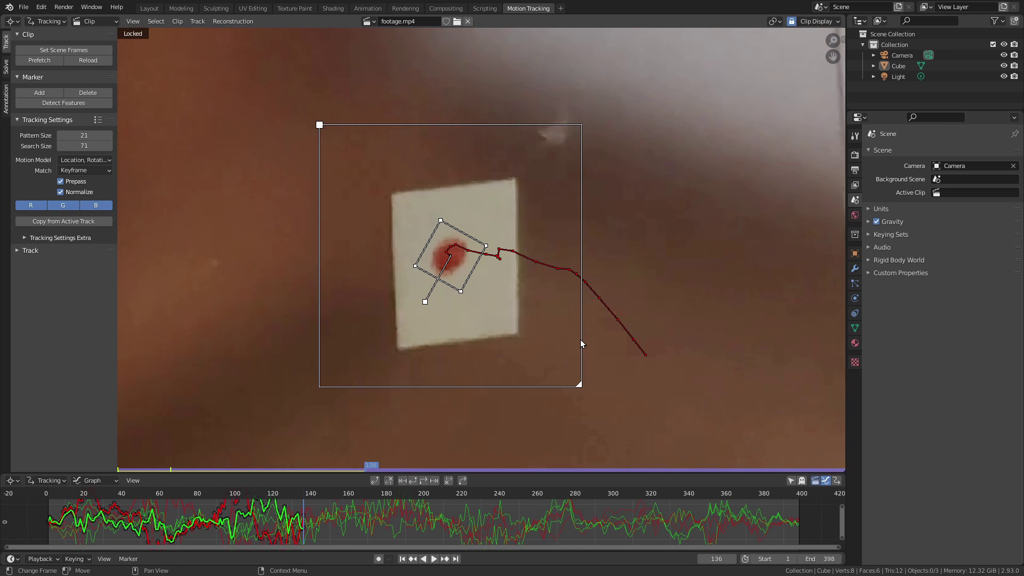
left_click_drag(574, 378, 606, 396)
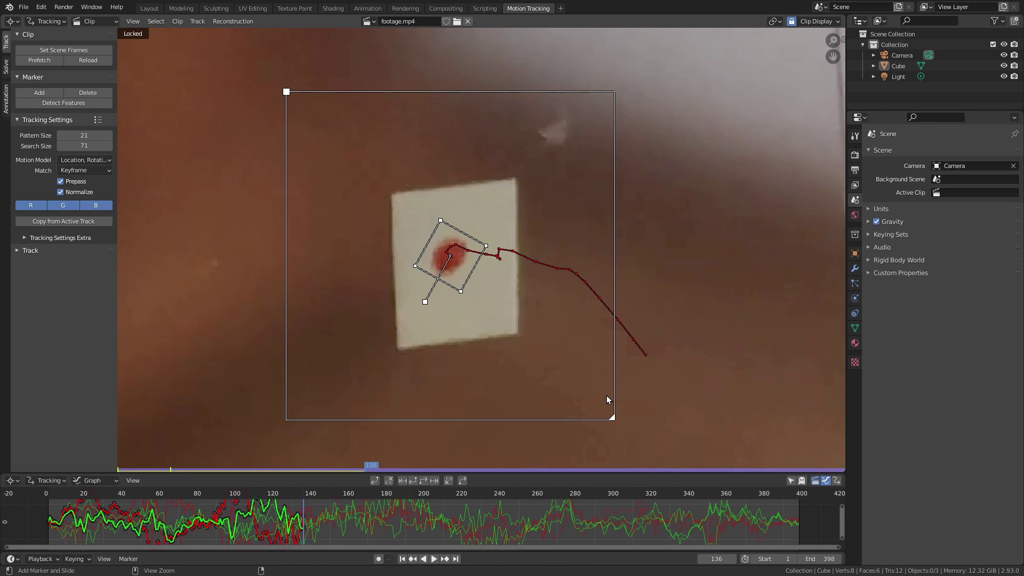
key("ctrl+t")
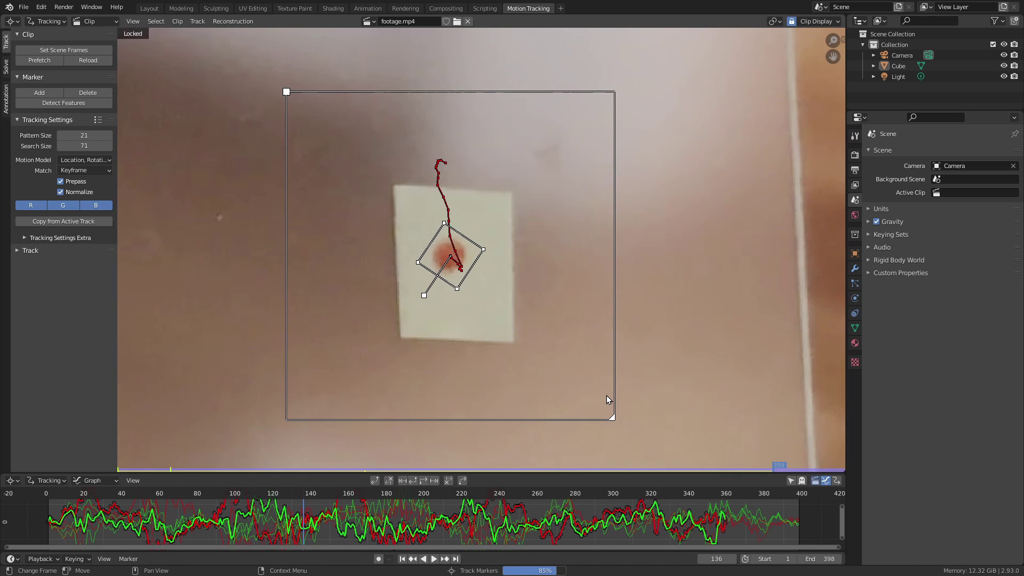
Show the whole footage and scrub back to frame 182 to review all four marker tracks
scroll(504, 308, "down", 7)
scroll(504, 307, "down", 3)
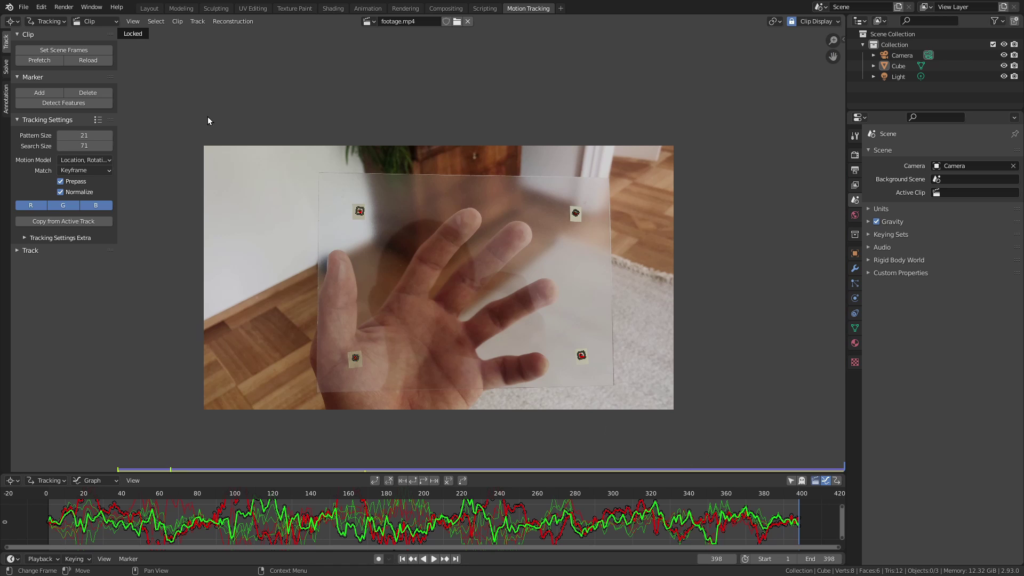
key("ctrl+l")
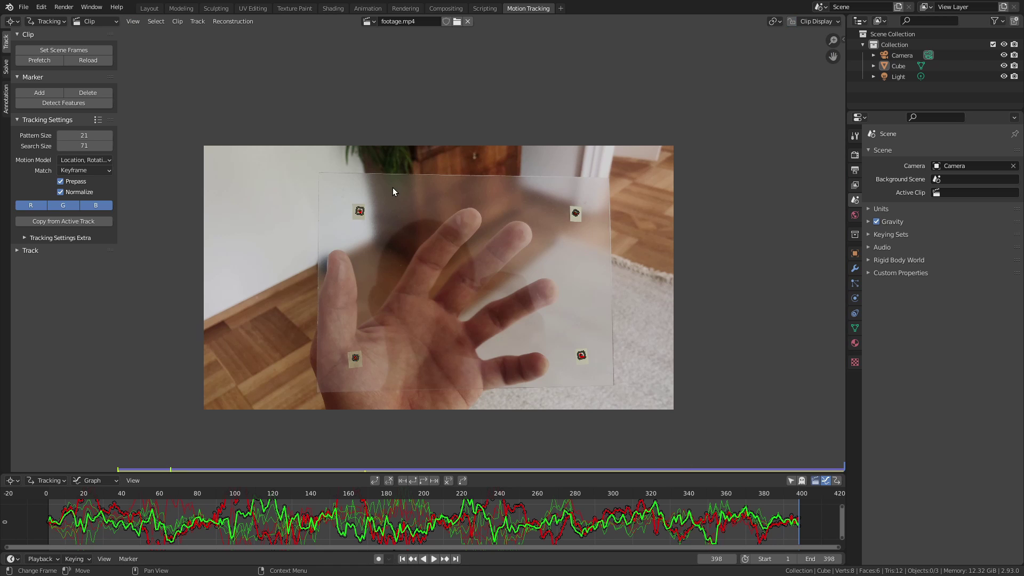
middle_click_drag(529, 277, 575, 233)
left_click_drag(801, 494, 394, 488)
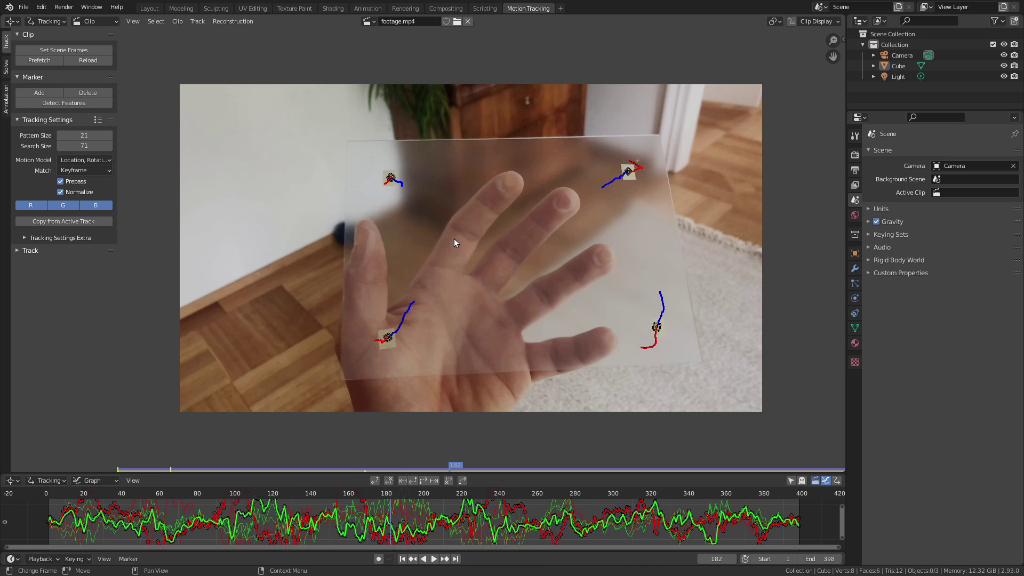
Select all four markers and create a plane track from them at frame 182
key("a")
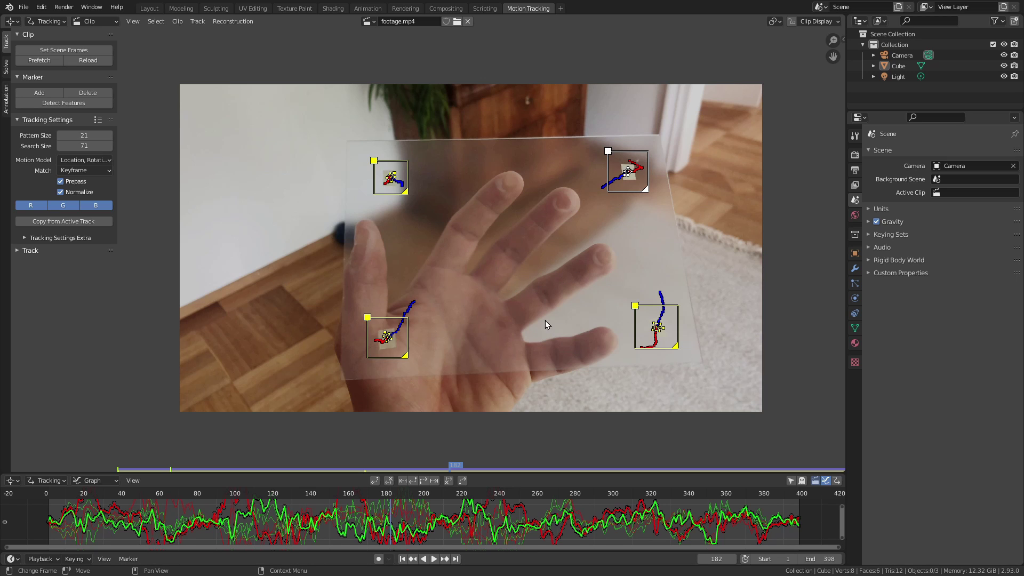
left_click(6, 67)
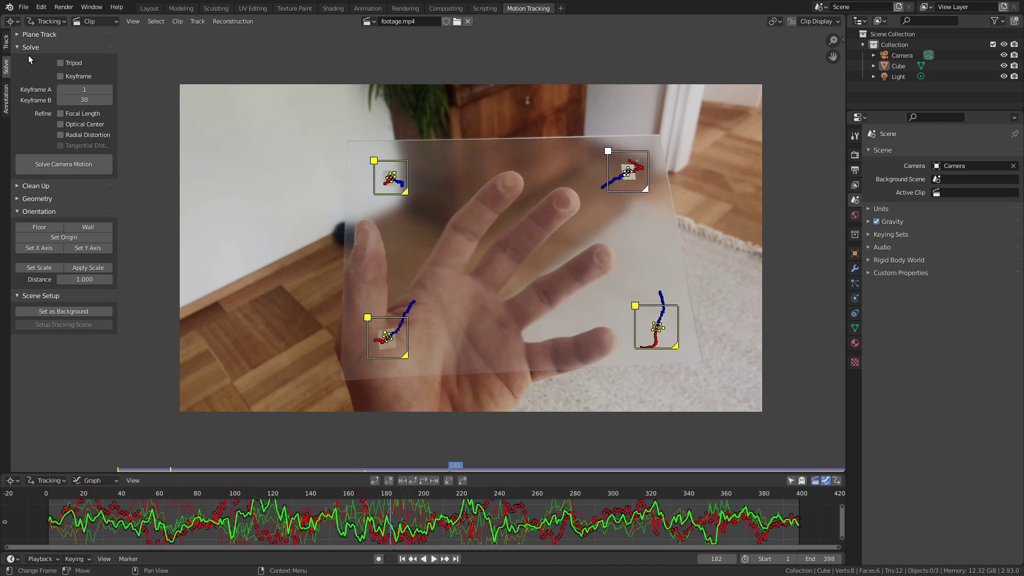
left_click(25, 48)
left_click(18, 85)
left_click(22, 98)
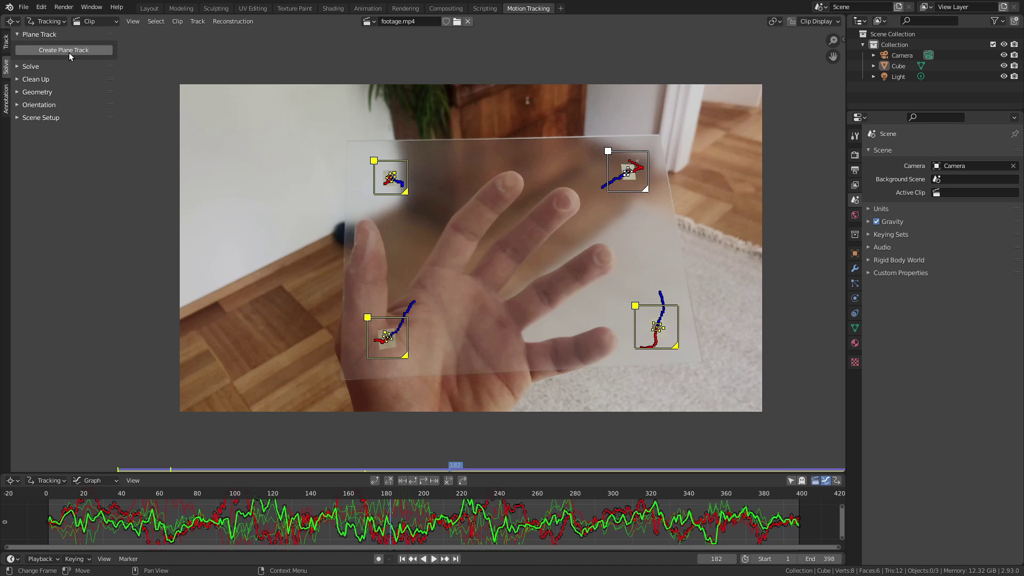
left_click(72, 50)
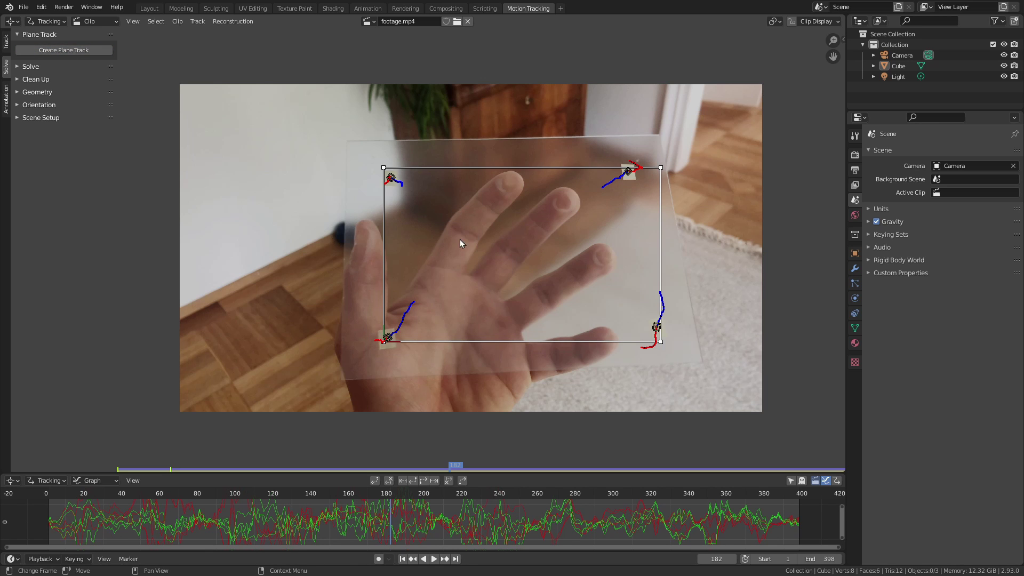
Move the plane track's upper-left and lower-left corners onto the matching corners of the glass plate
scroll(469, 245, "up", 4)
mouse_move(366, 197)
middle_mouse_down()
mouse_move(548, 414)
mouse_move(544, 454)
middle_mouse_up()
scroll(453, 310, "up", 2)
middle_click_drag(451, 313, 533, 276)
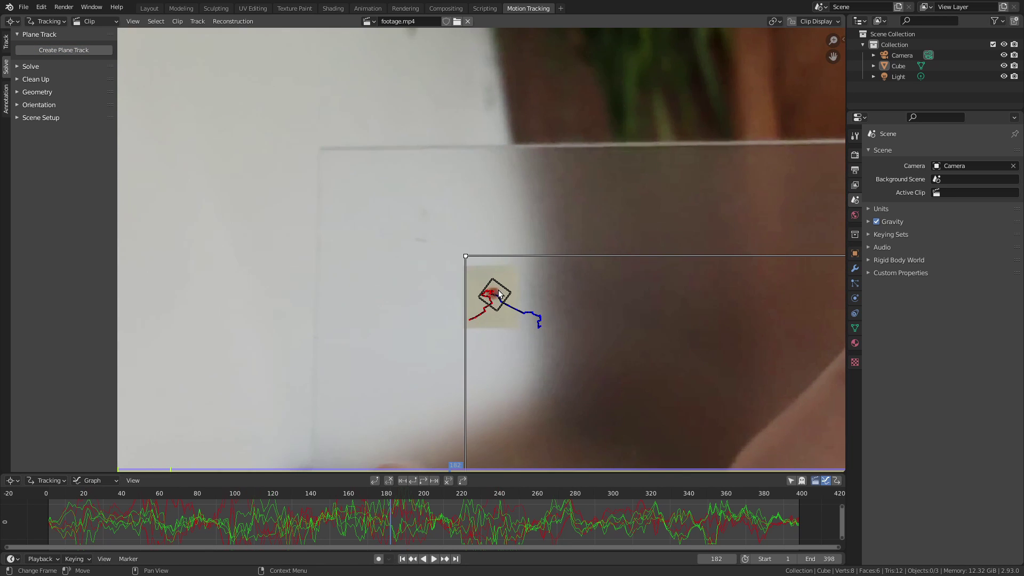
left_click_drag(465, 256, 320, 150)
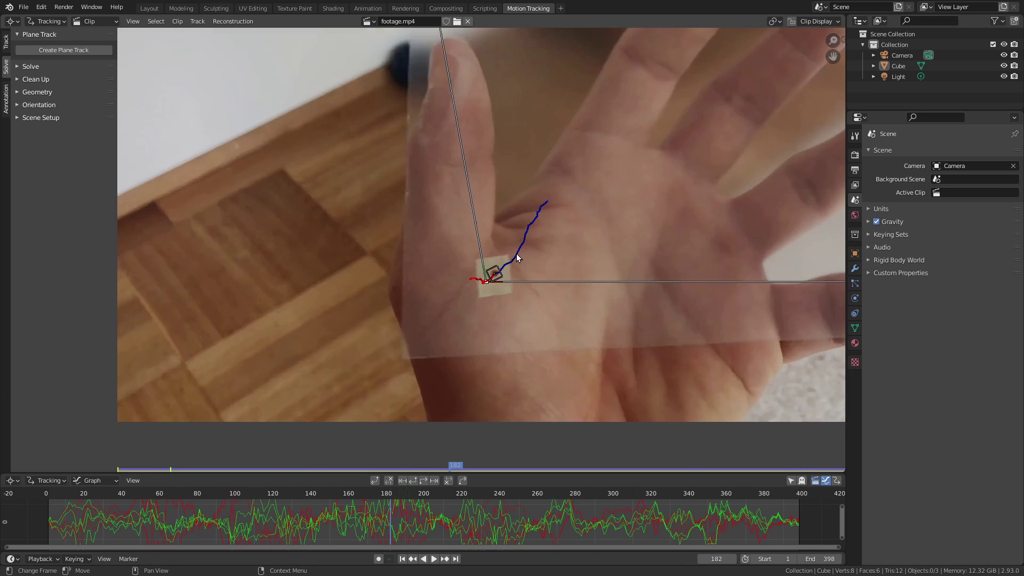
scroll(498, 267, "up", 2)
middle_click_drag(483, 276, 547, 180)
left_click_drag(546, 194, 411, 316)
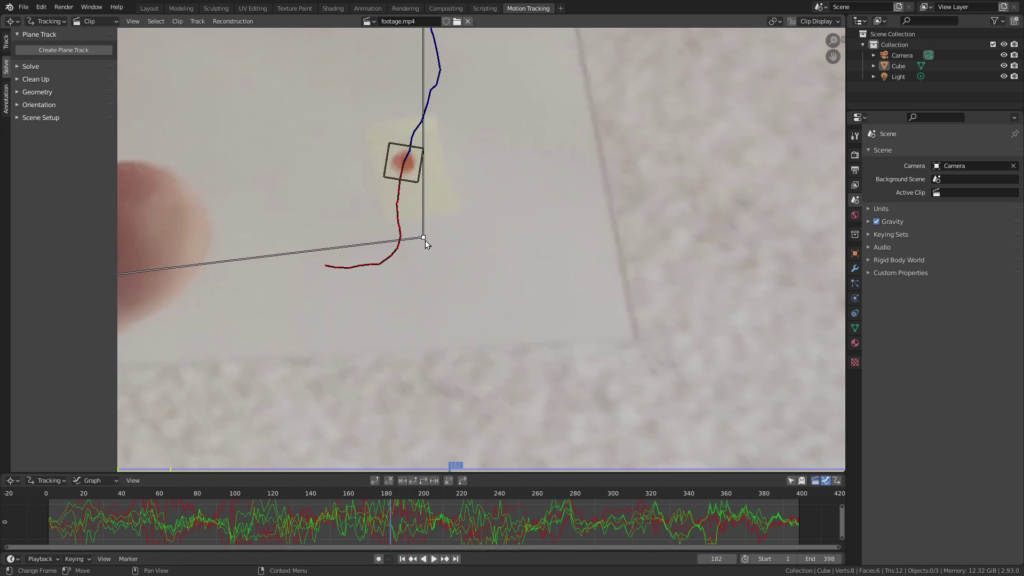
Move the plane track's lower-right and upper-right corners onto the glass plate's corners, and play back the clip to check the fit
left_click_drag(425, 240, 635, 339)
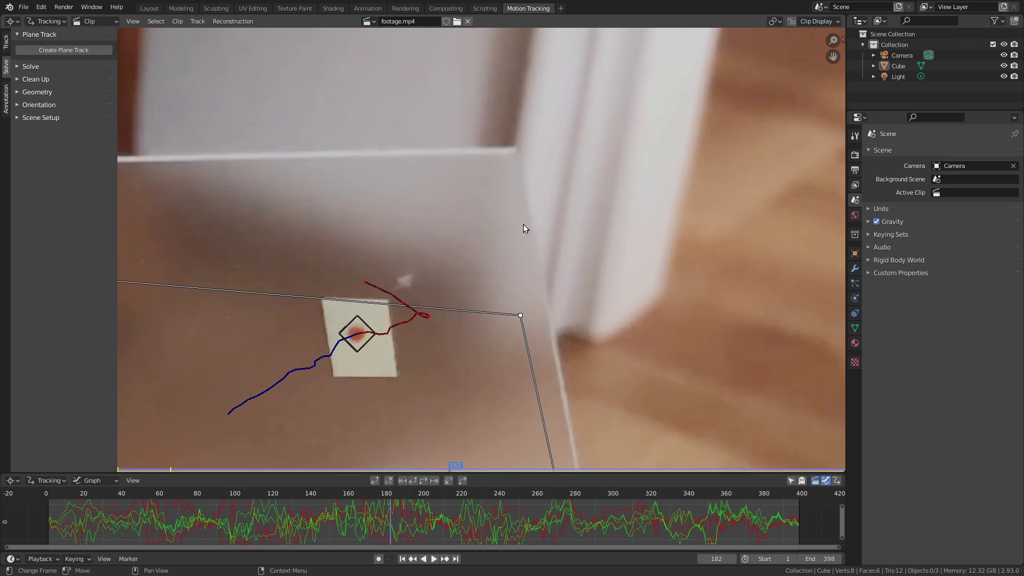
left_click_drag(523, 320, 515, 150)
scroll(560, 183, "down", 6)
key("space")
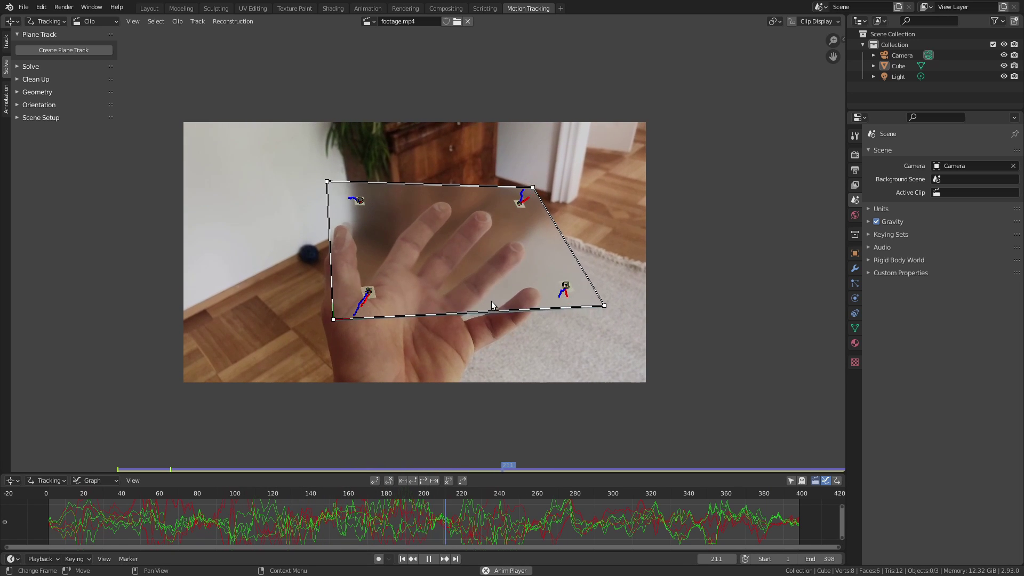
key("space")
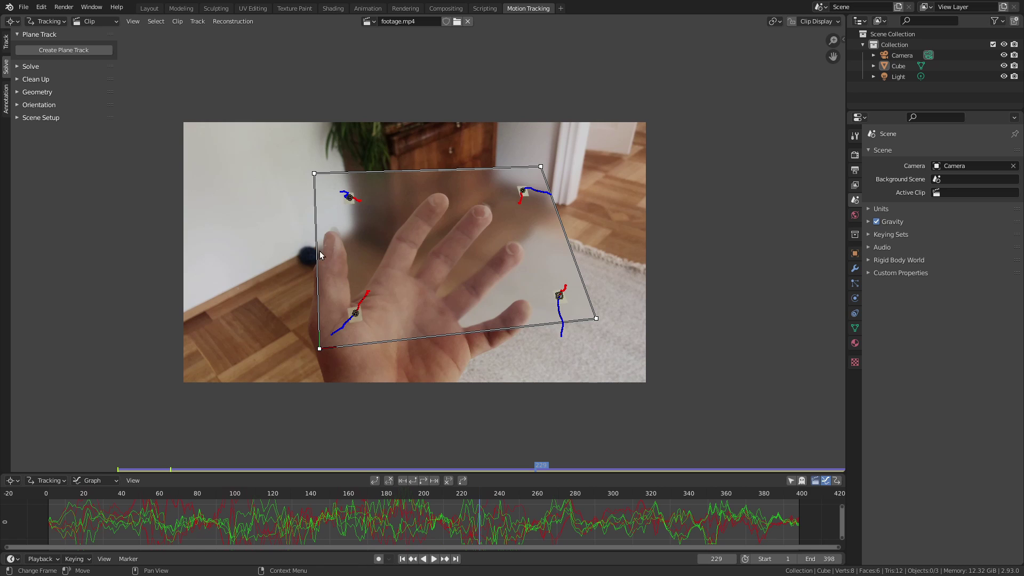
Rename the plane track as Screen
key("n")
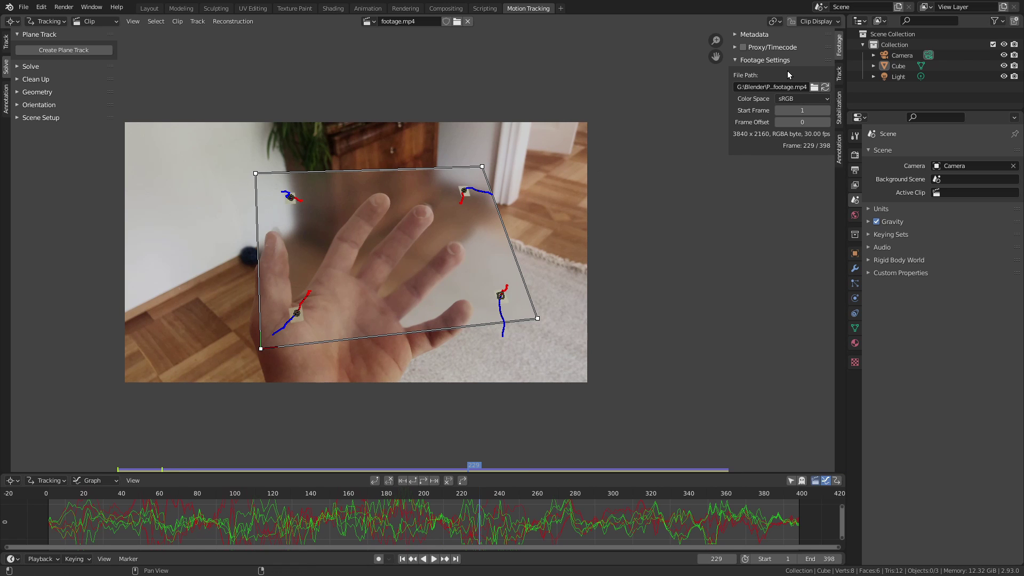
left_click(840, 75)
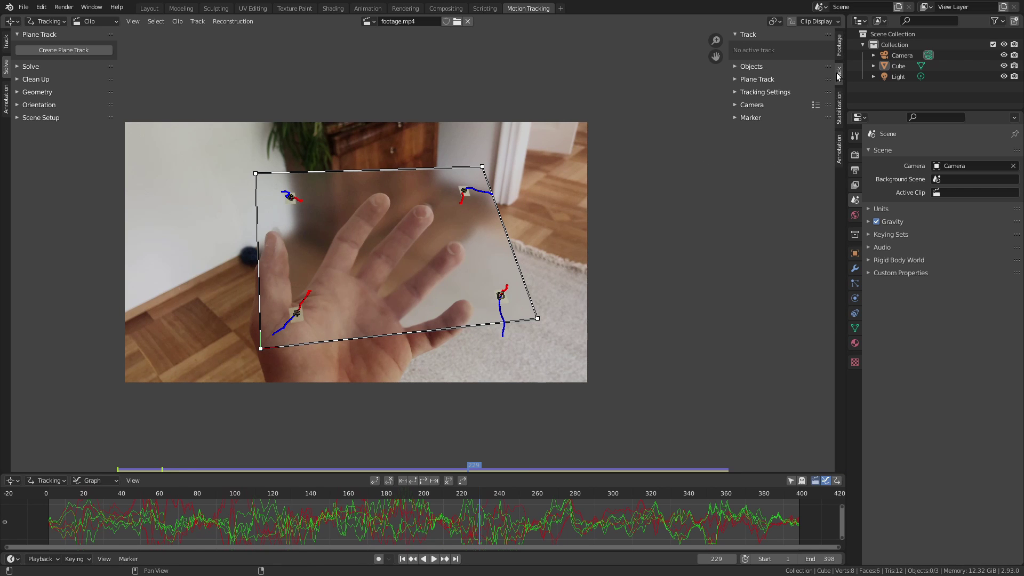
left_click(754, 81)
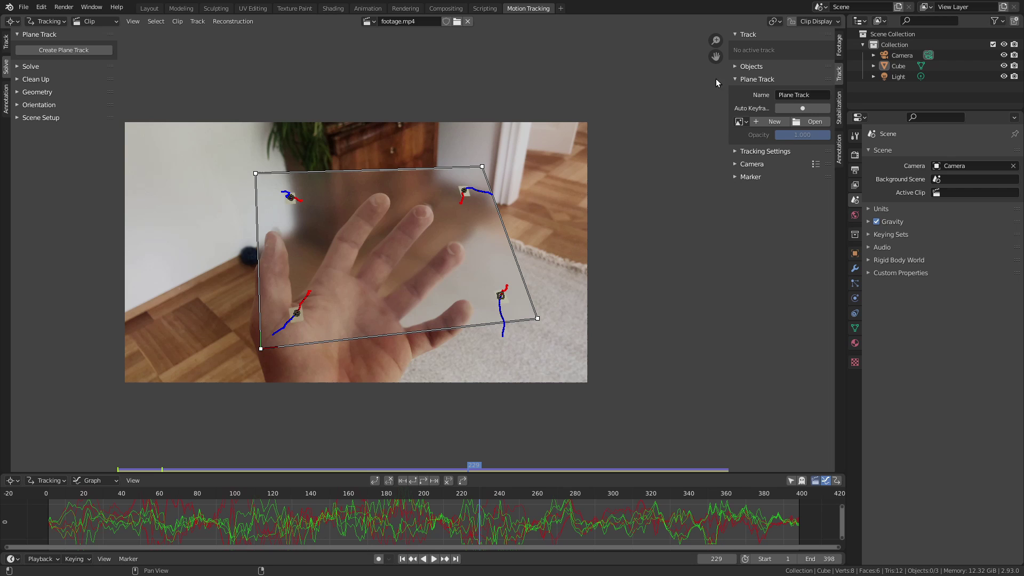
left_click(795, 96)
type("Screen")
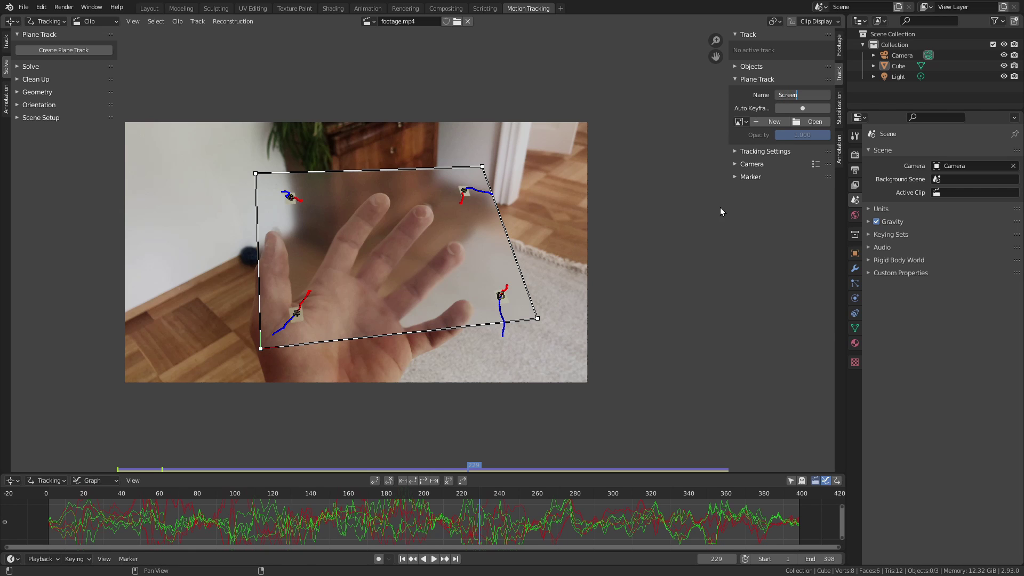
key("Return")
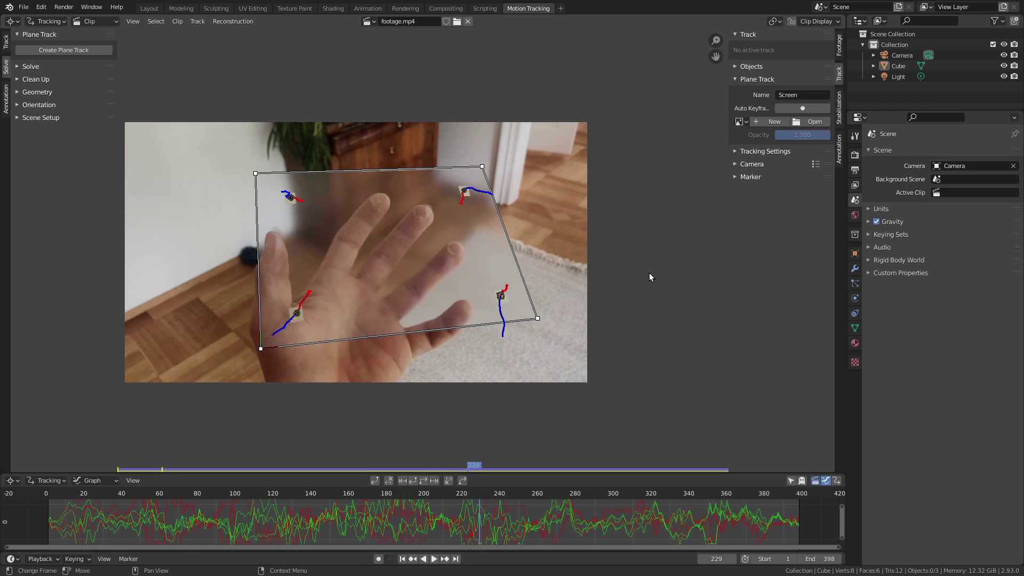
key("n")
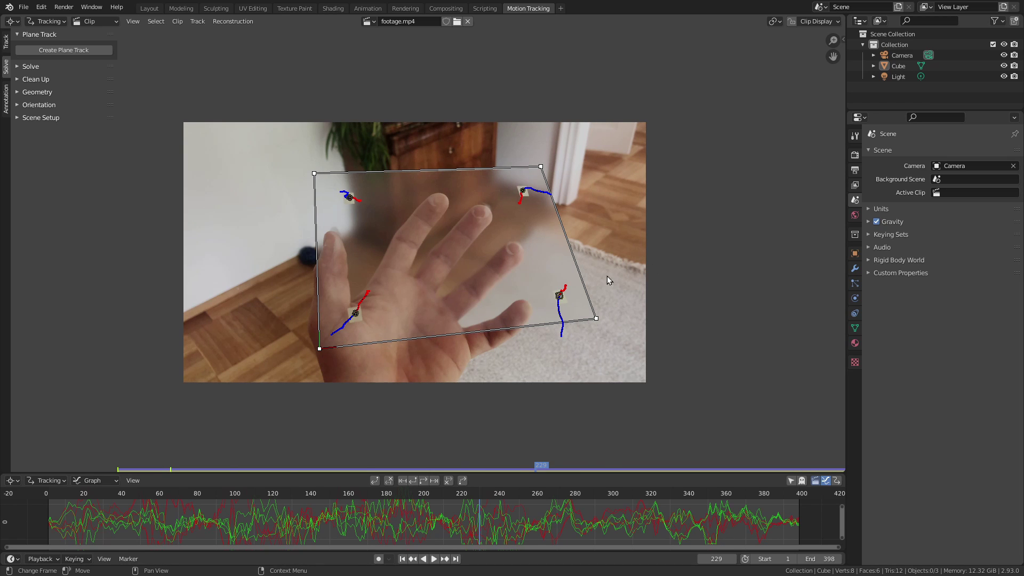
Enable nodes in the Compositing workspace and give the node editor more room by closing the dope sheet and the sidebar
left_click(446, 9)
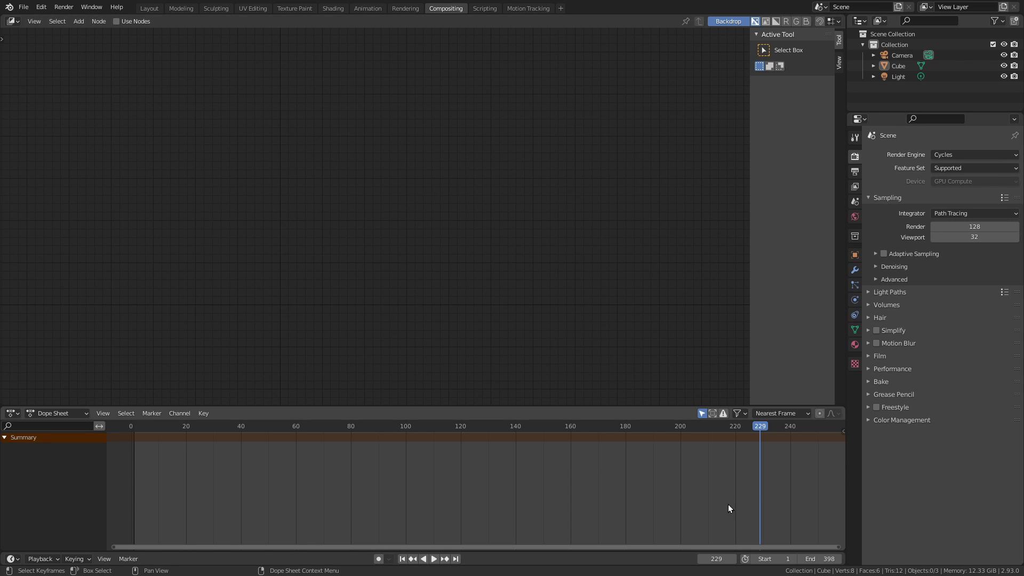
left_click_drag(841, 405, 416, 469)
left_click(118, 22)
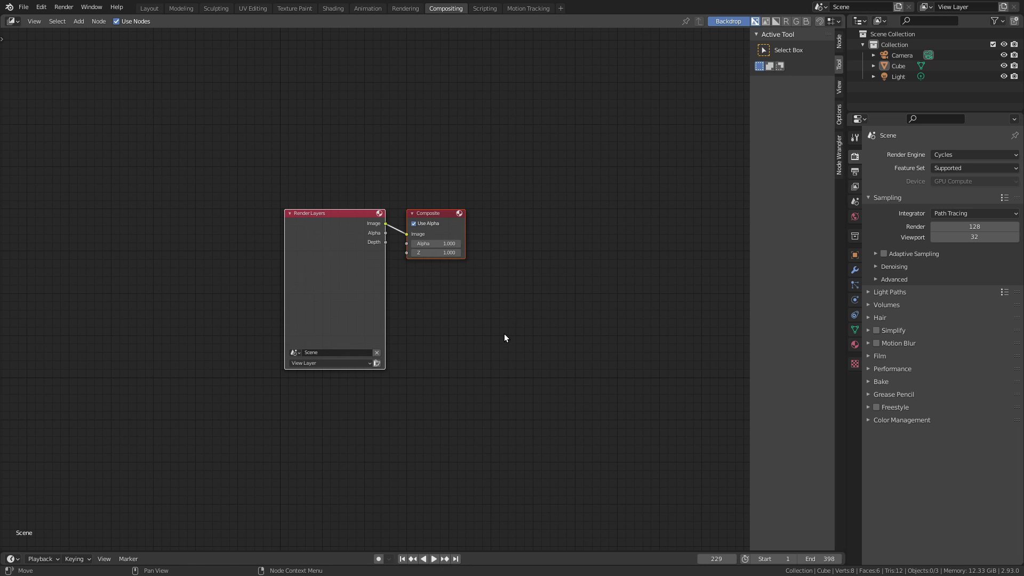
key("n")
Turn the half beside the node editor into an Image Editor showing the Viewer Node, and enlarge the timeline
left_click_drag(844, 133, 503, 93)
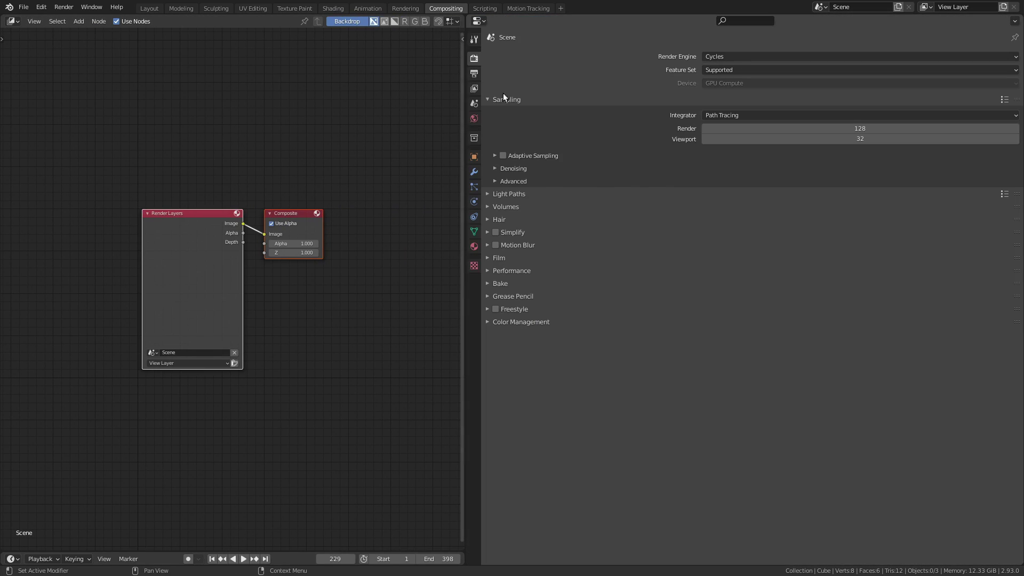
left_click(479, 21)
key("Escape")
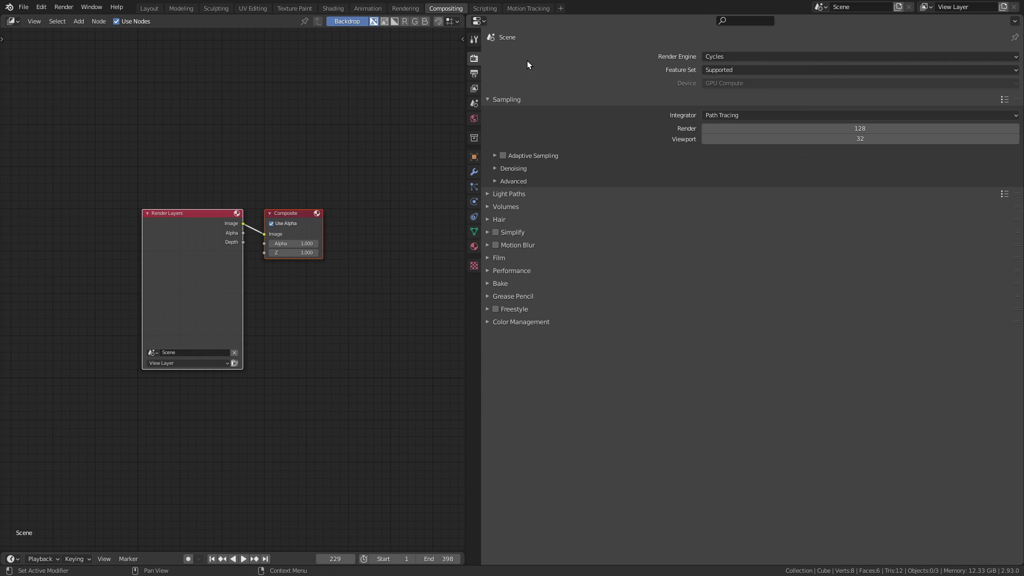
left_click(484, 20)
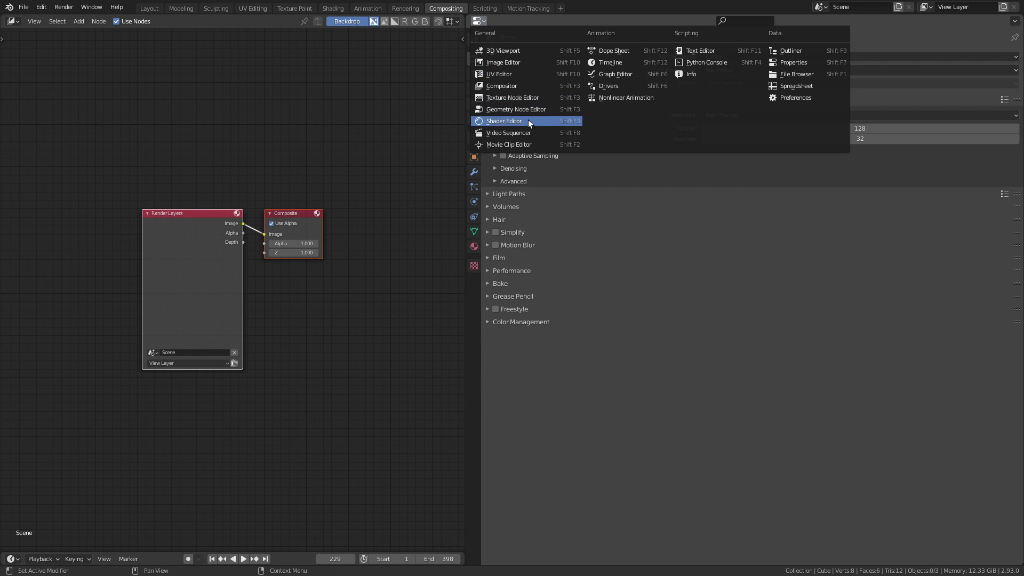
left_click(514, 62)
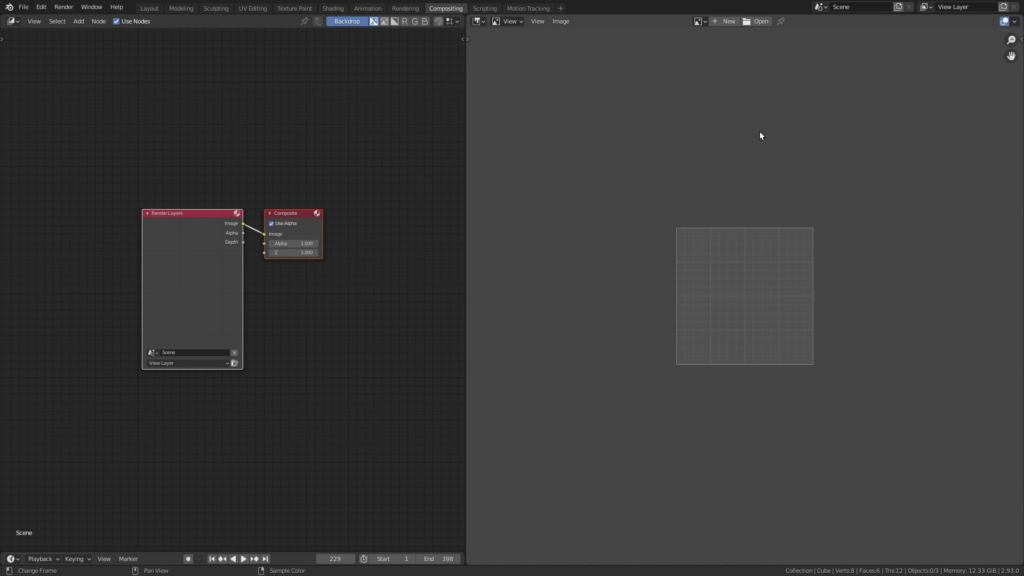
left_click(699, 21)
left_click(737, 48)
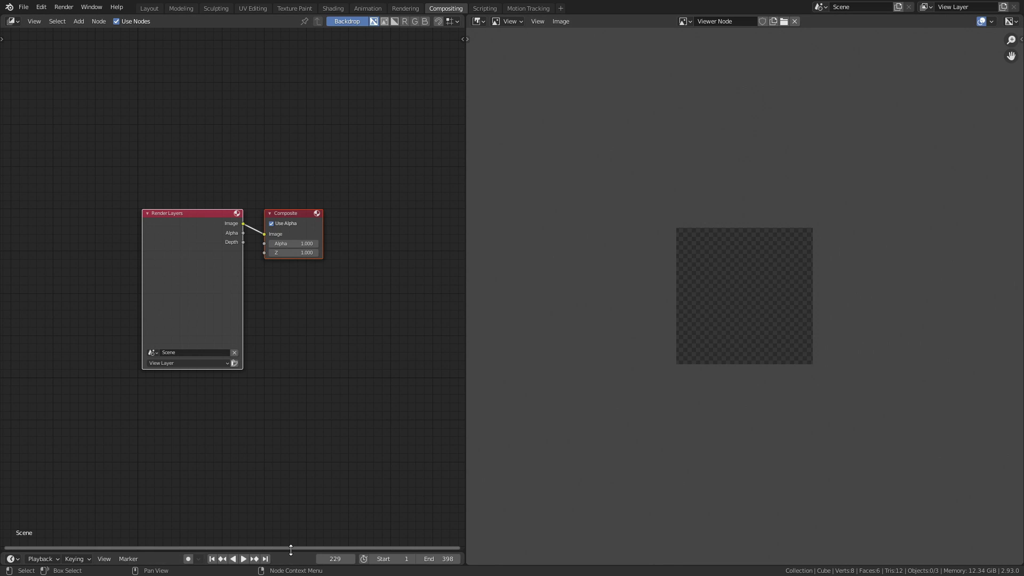
left_click_drag(290, 551, 288, 451)
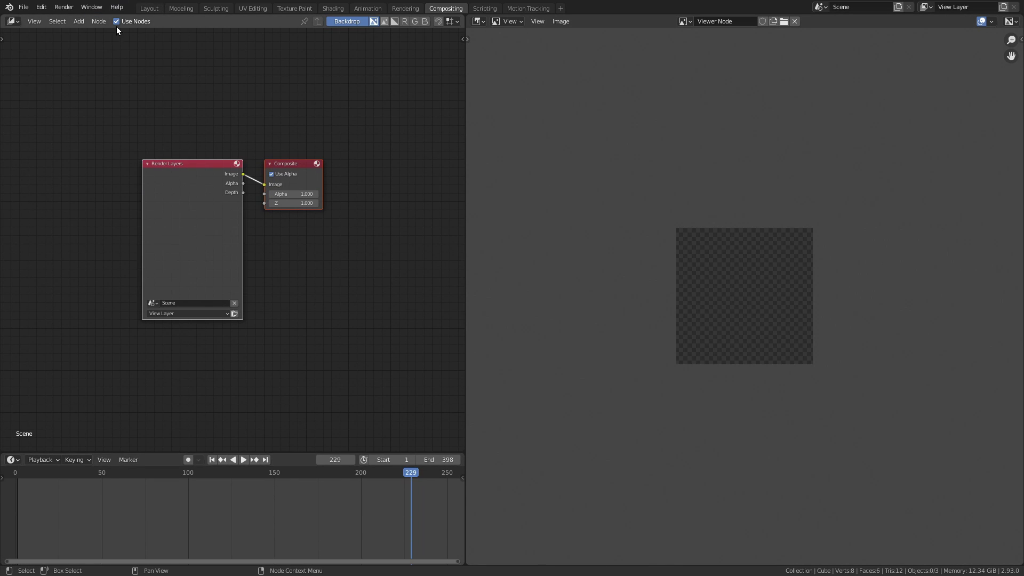
Turn off the node editor's backdrop and delete the Render Layers node
left_click(352, 21)
middle_click_drag(229, 62, 261, 85)
scroll(298, 73, "up", 1)
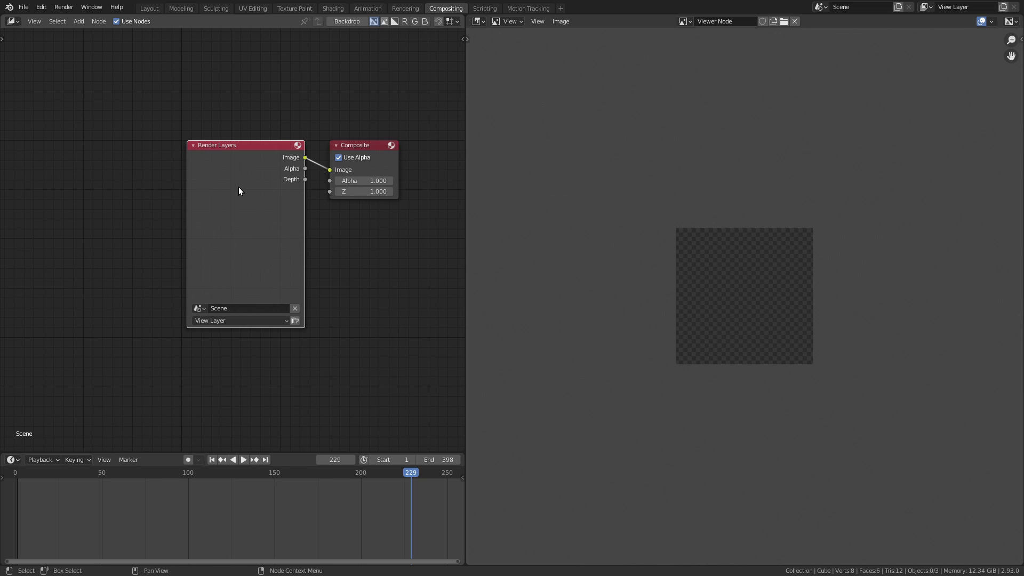
key("x")
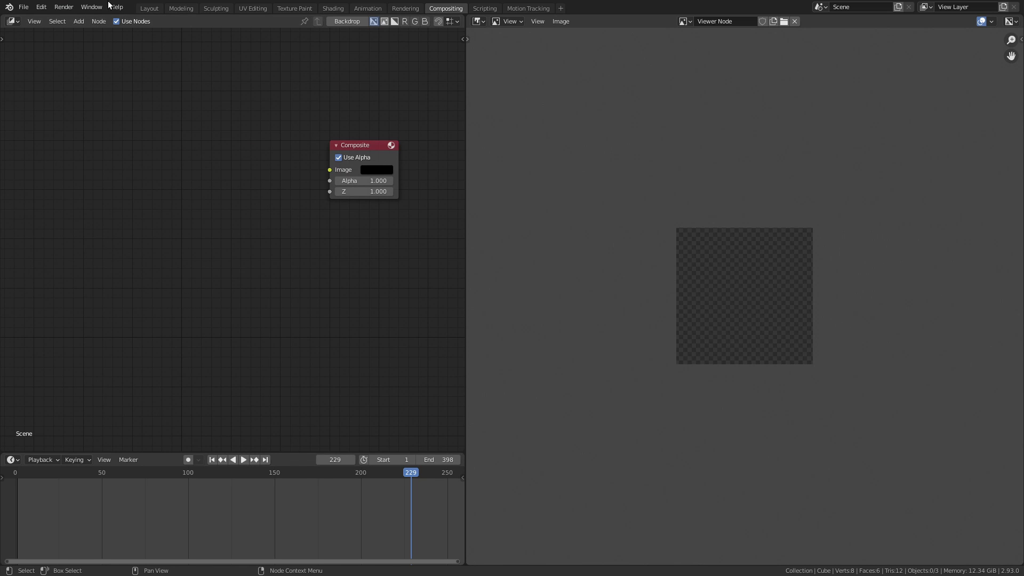
From the Layout workspace, set the scene's color management view transform to Standard
left_click(148, 8)
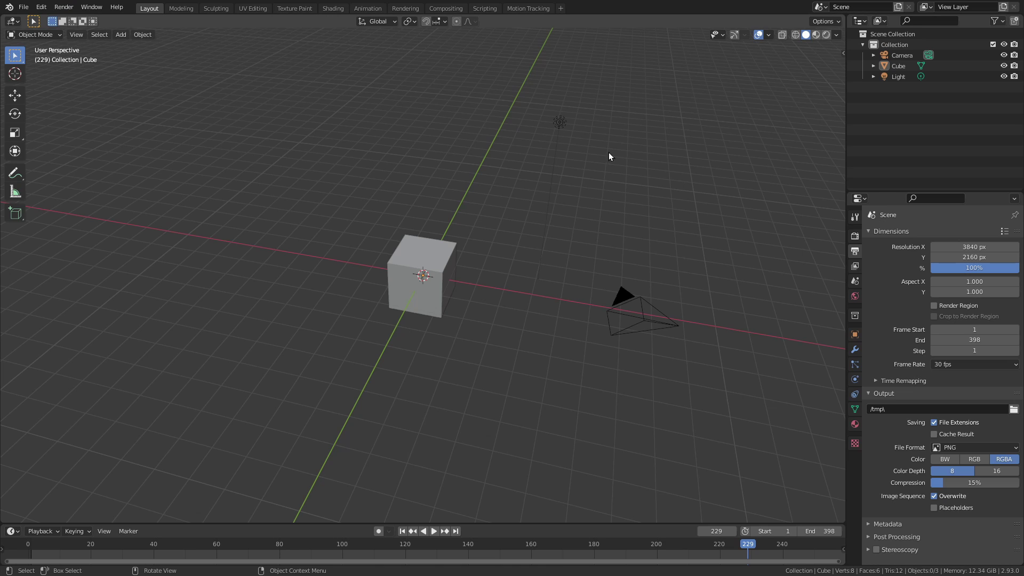
middle_click_drag(467, 325, 455, 355)
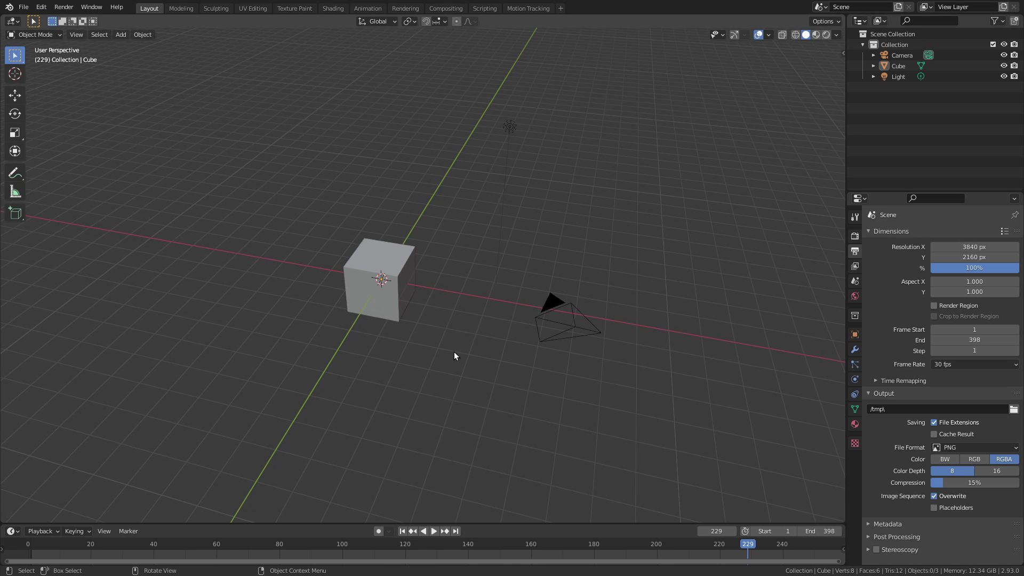
left_click(855, 236)
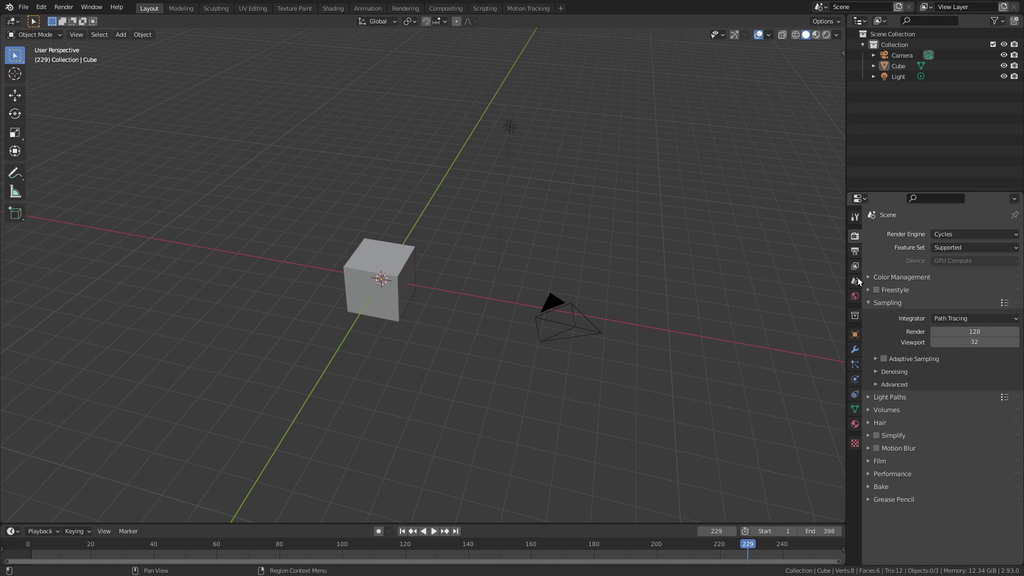
left_click(886, 474)
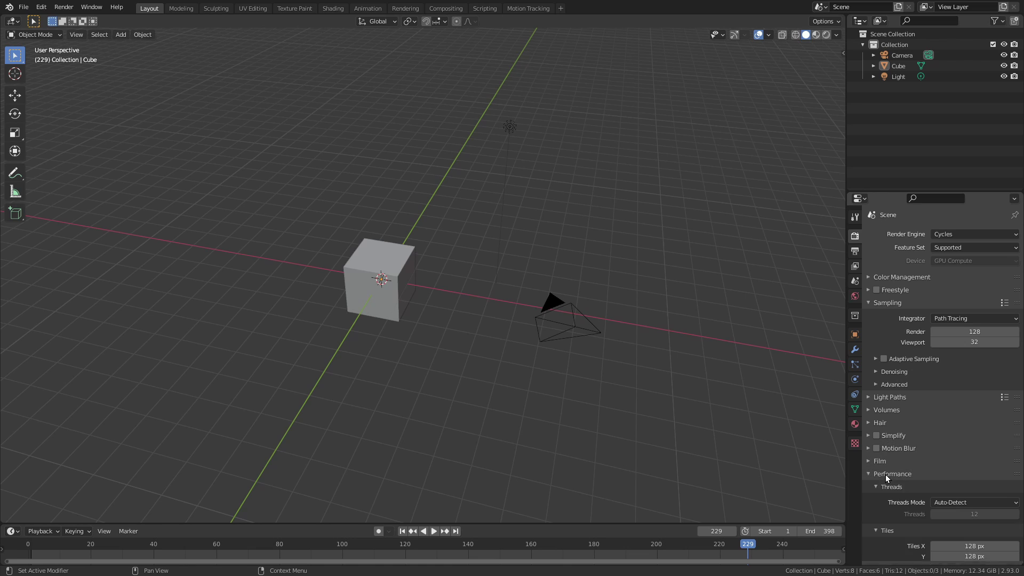
left_click(886, 473)
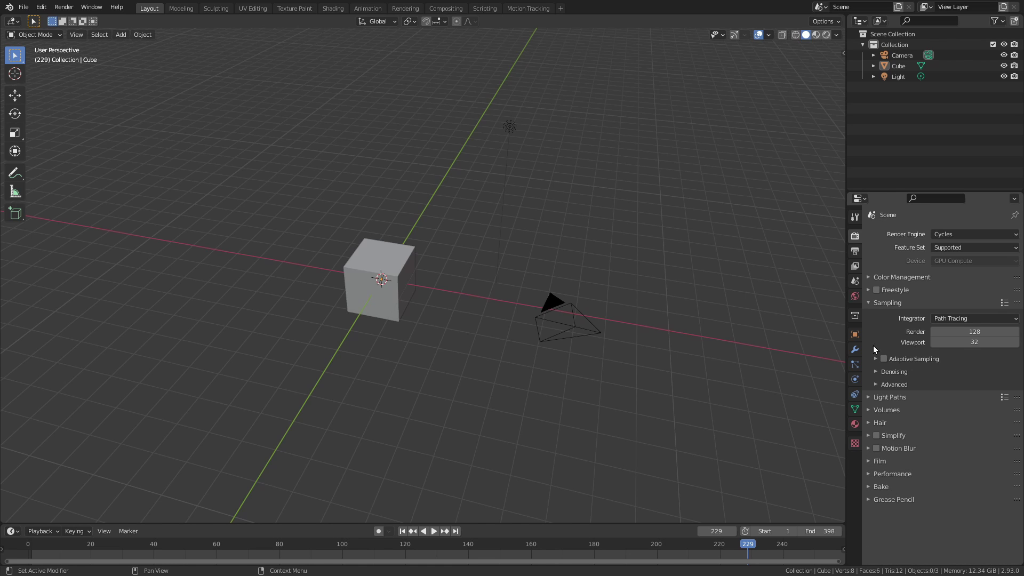
left_click(894, 278)
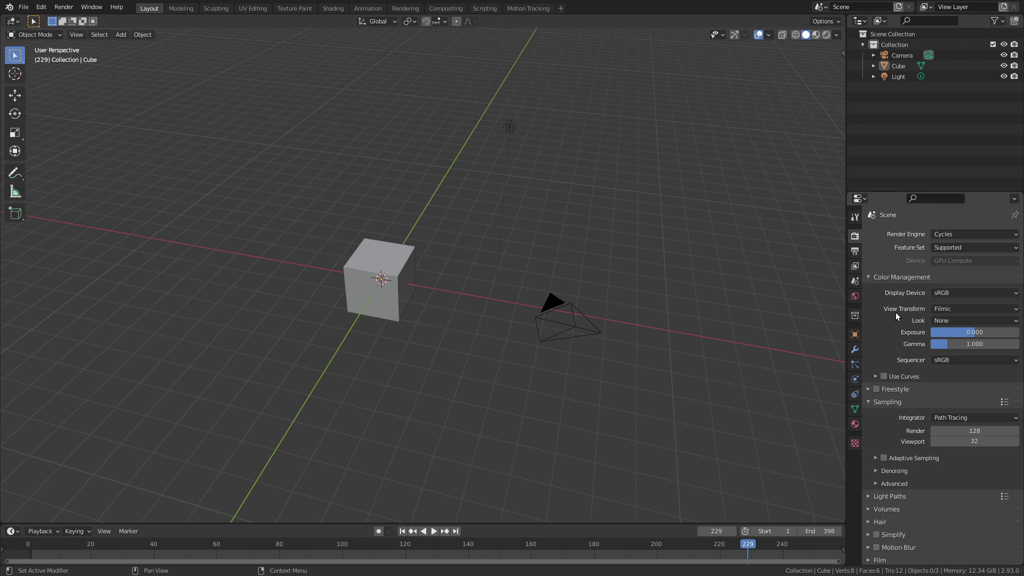
left_click(964, 310)
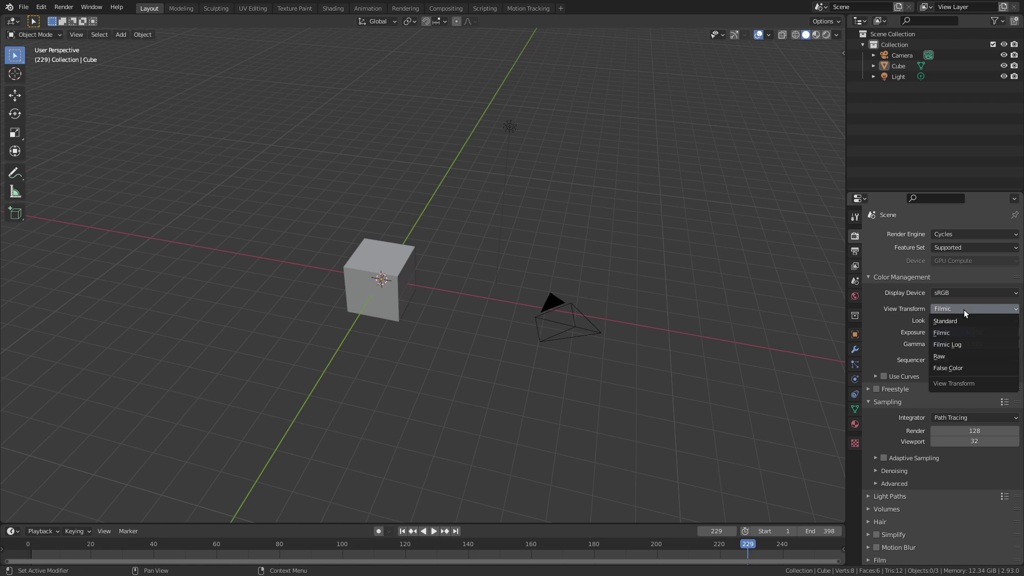
left_click(959, 321)
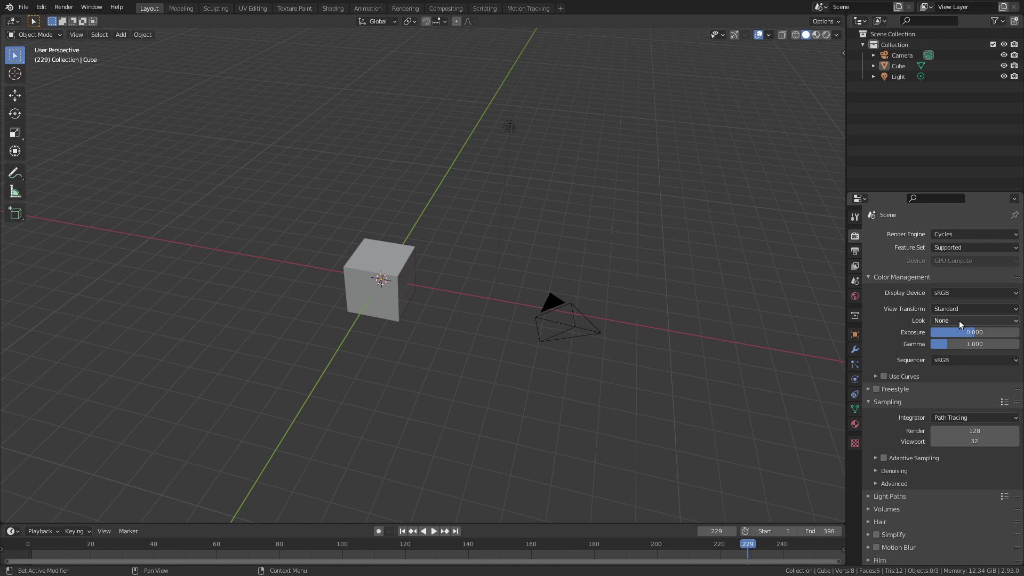
Compare the tracked footage under the Filmic and Standard view transforms in the Motion Tracking workspace, ending on Standard
left_click(539, 9)
scroll(516, 198, "up", 1)
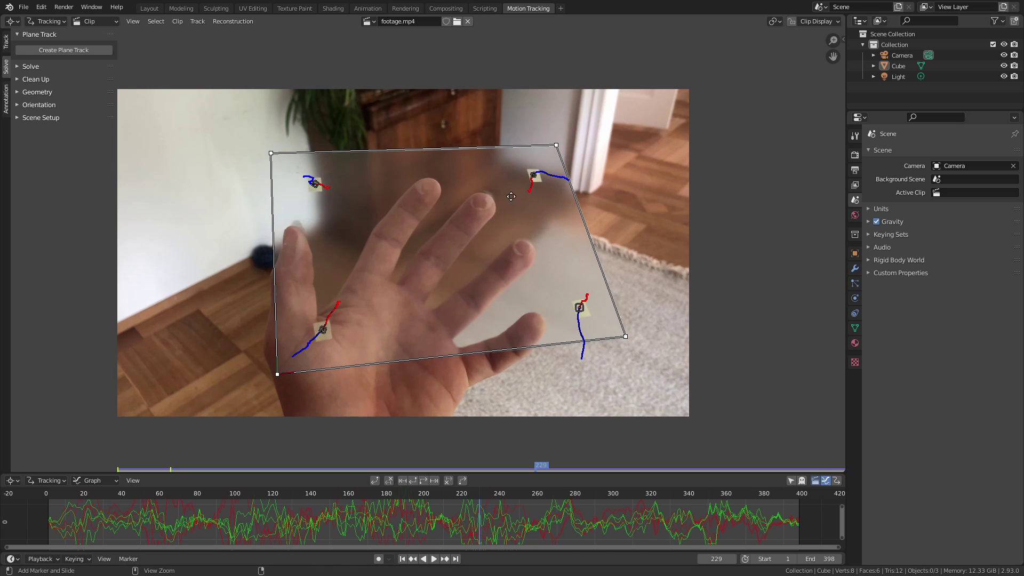
middle_click_drag(510, 197, 514, 197, "ctrl")
left_click(856, 155)
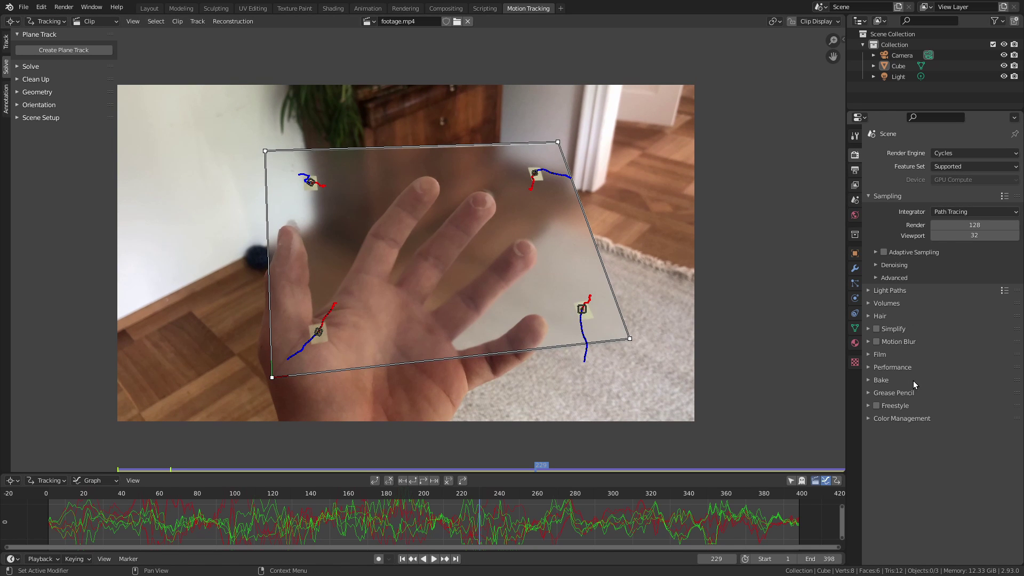
left_click(899, 418)
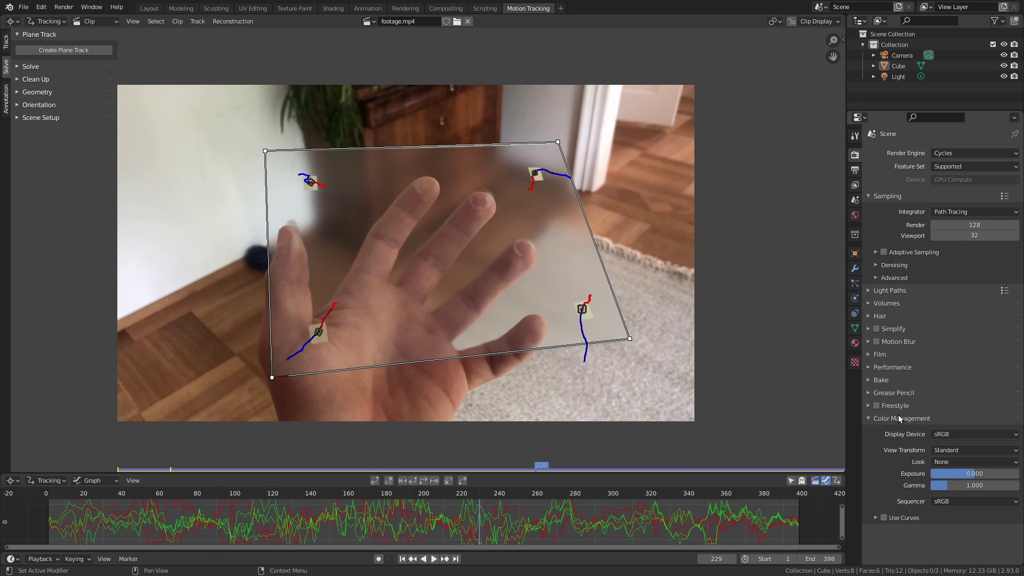
left_click(966, 452)
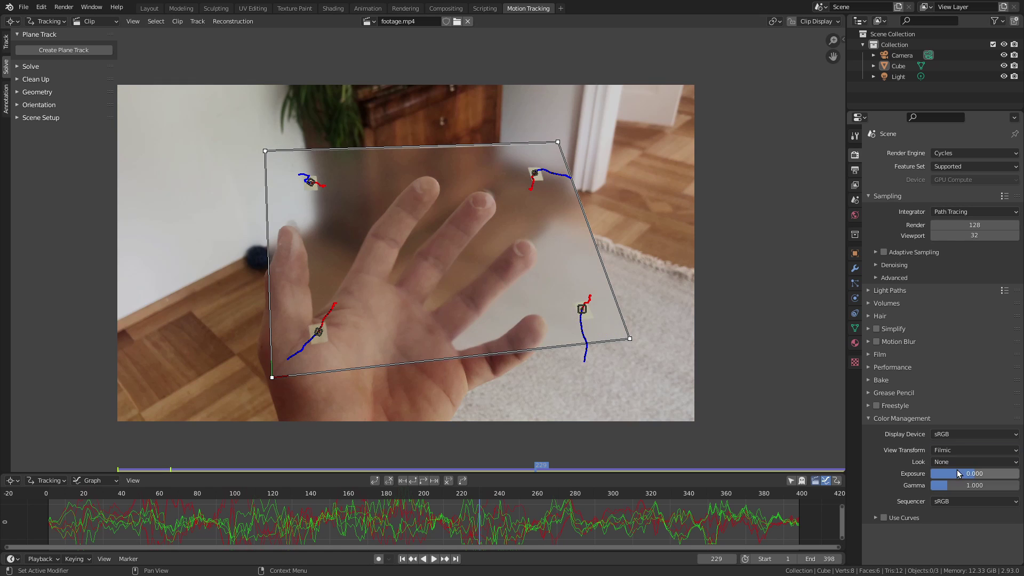
left_click(958, 462)
left_click(955, 451)
left_click(953, 462)
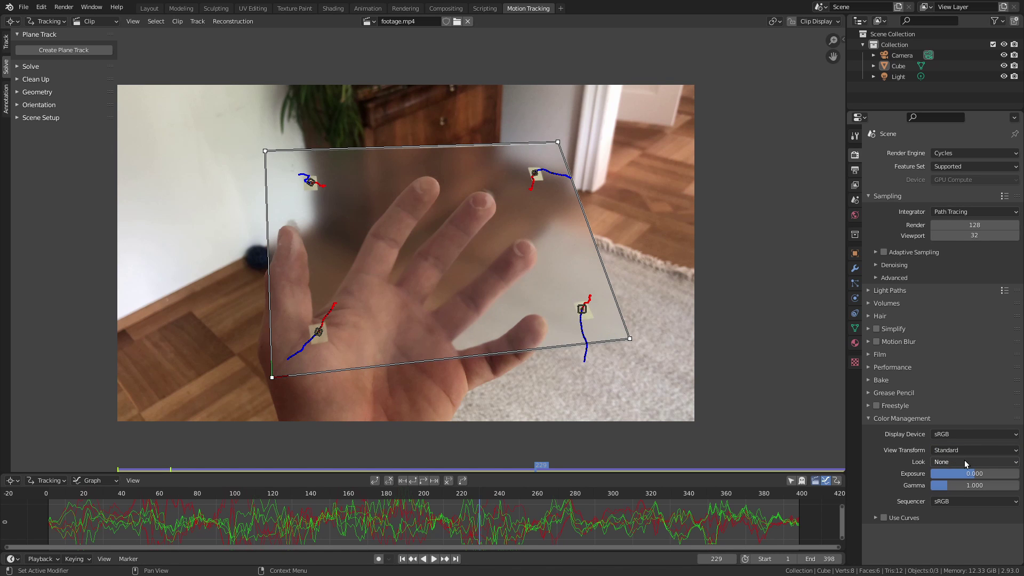
Set the scene's view transform to Filmic and look through the Layout, Motion Tracking and Compositing workspaces
left_click(958, 452)
left_click(952, 473)
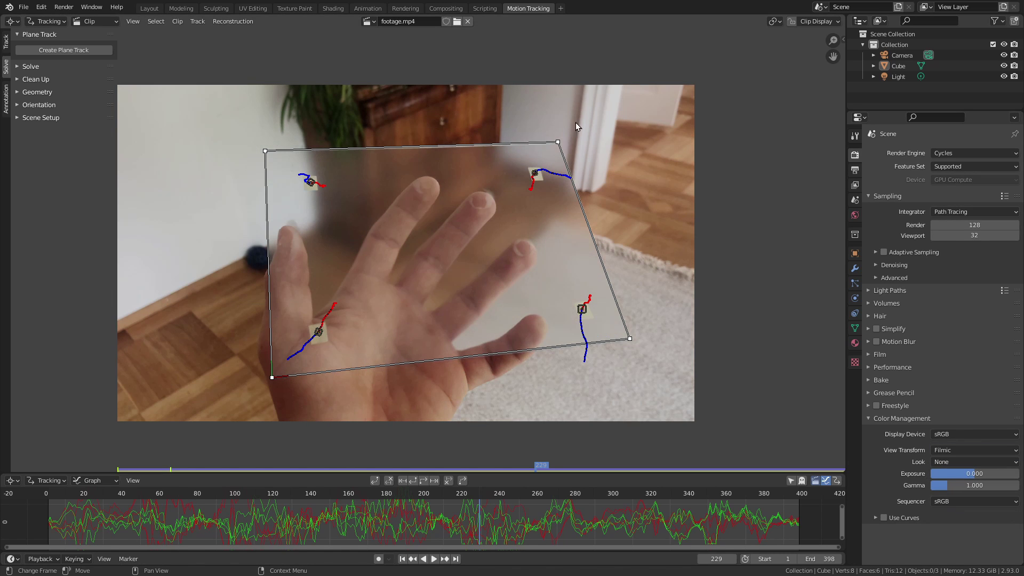
left_click(955, 451)
left_click(949, 474)
left_click(149, 8)
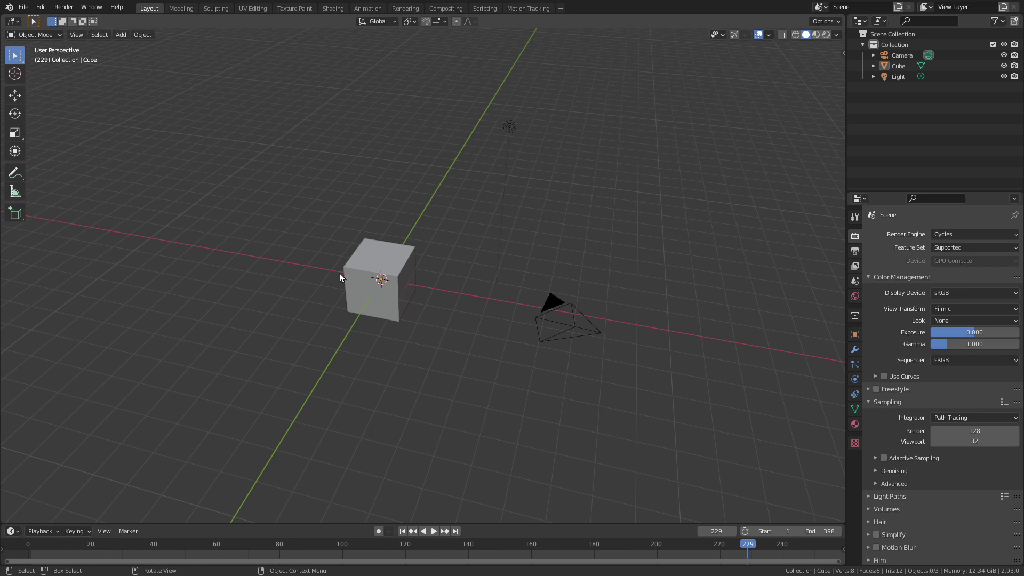
left_click(531, 8)
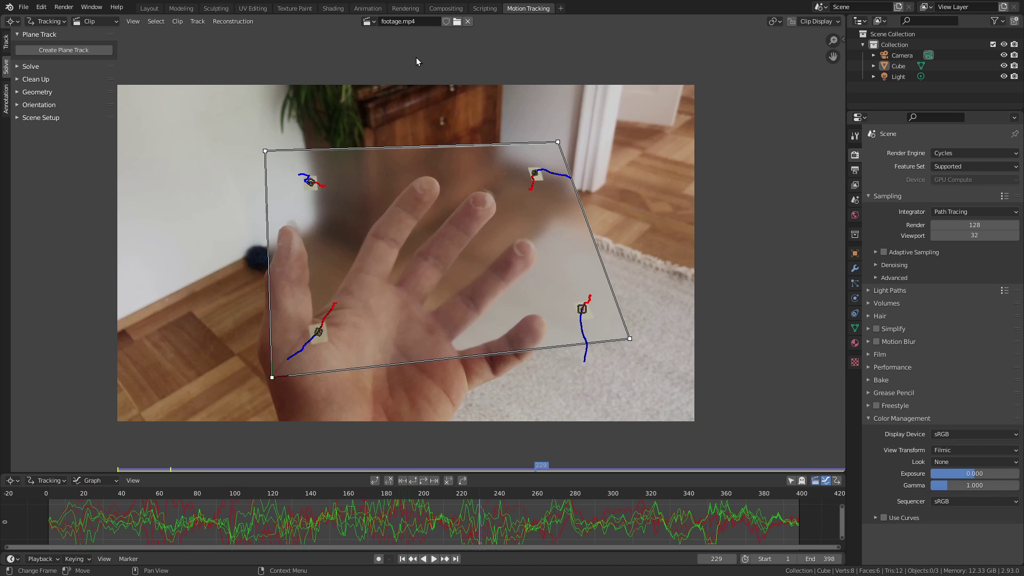
left_click(446, 8)
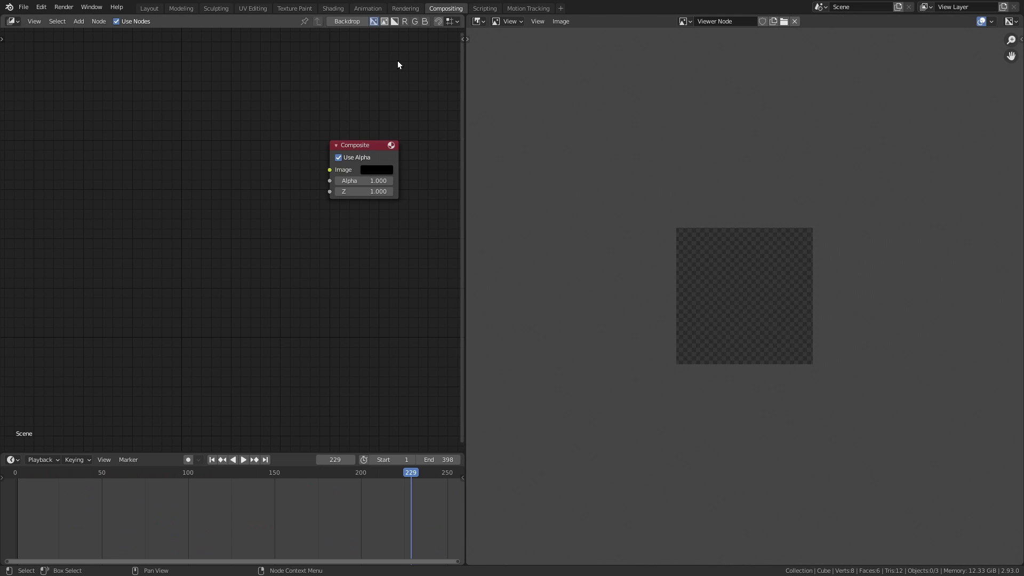
In the Motion Tracking workspace, set the color management view transform to Standard
left_click(530, 8)
left_click(966, 450)
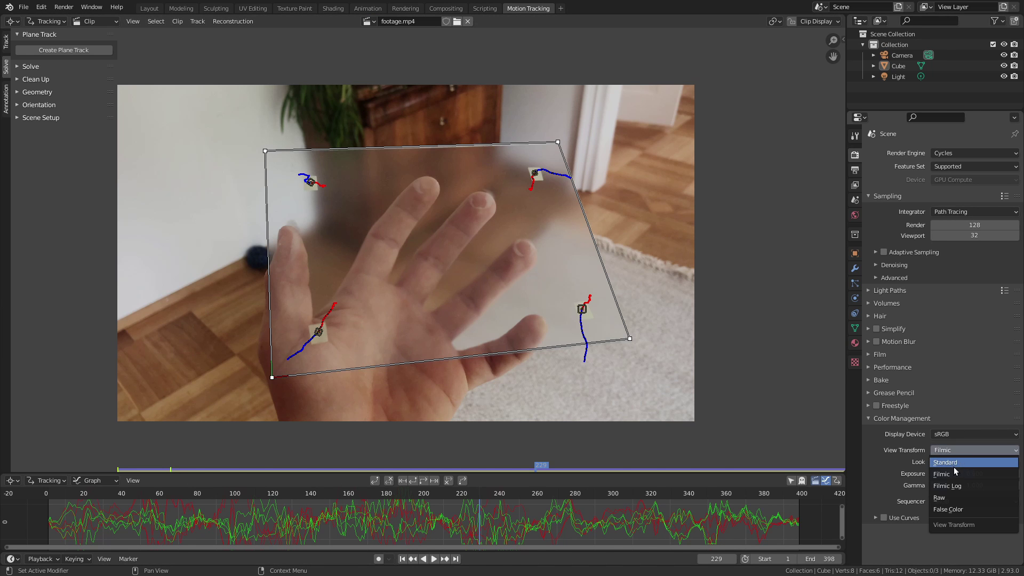
left_click(955, 463)
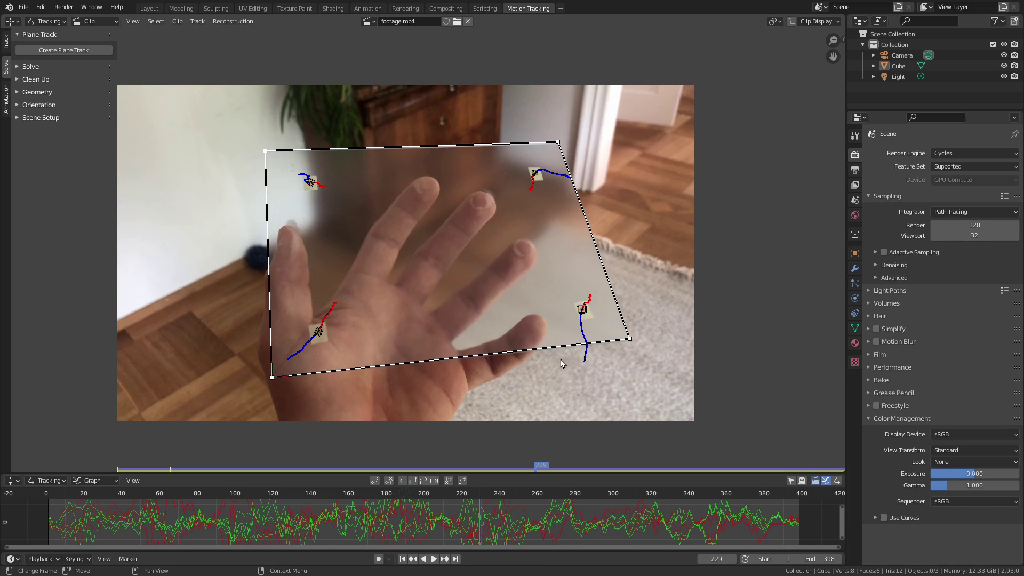
left_click(970, 451)
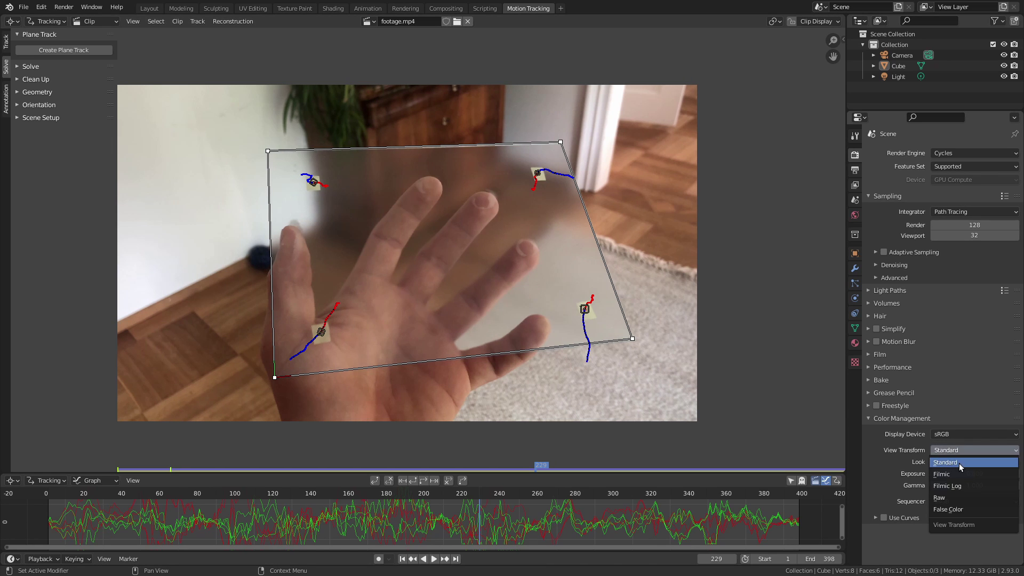
left_click(960, 463)
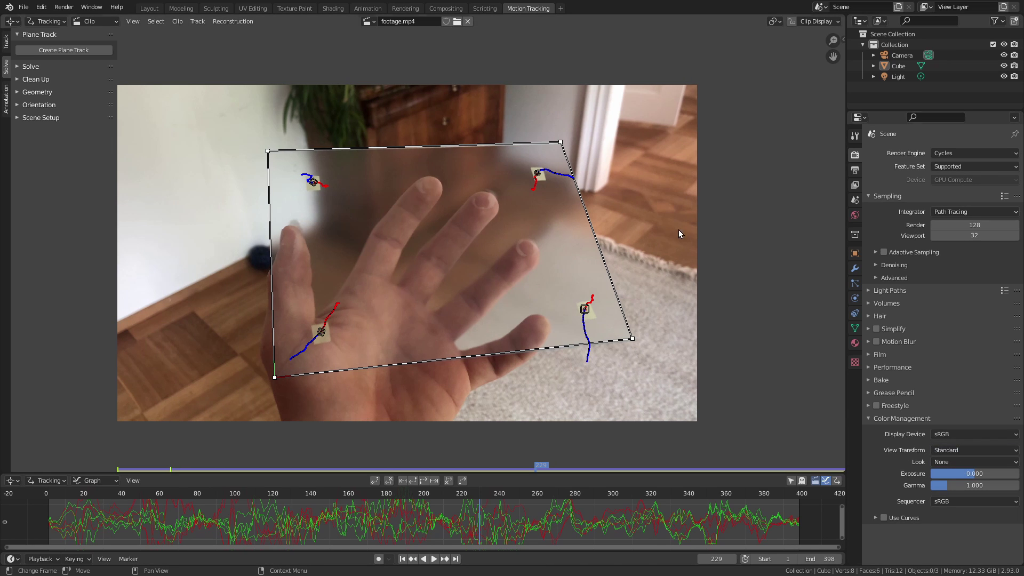
In the Compositing workspace, add a Movie Clip node to the left of the Composite node and assign the tracked footage to it
left_click(446, 9)
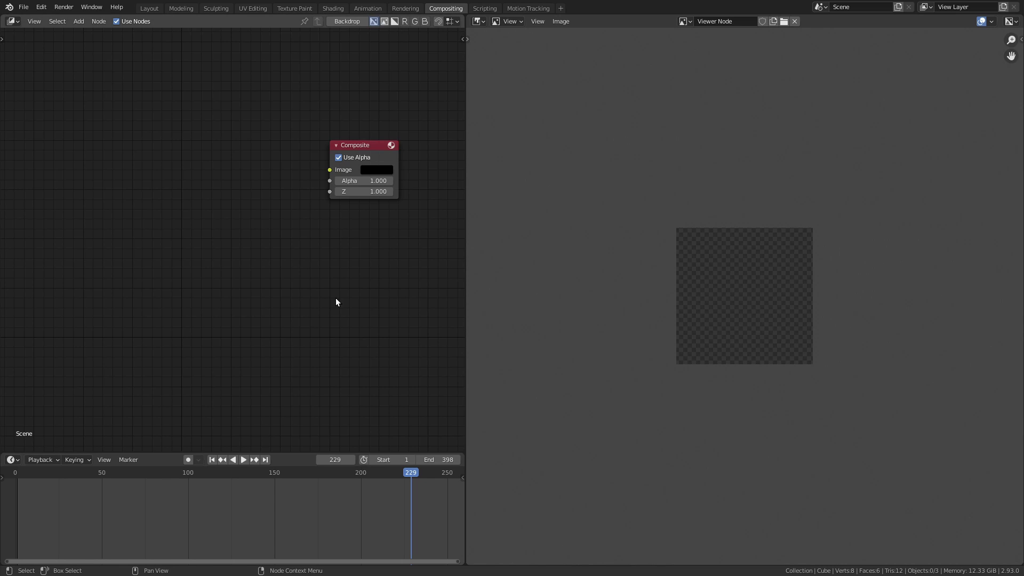
middle_click_drag(336, 298, 340, 250)
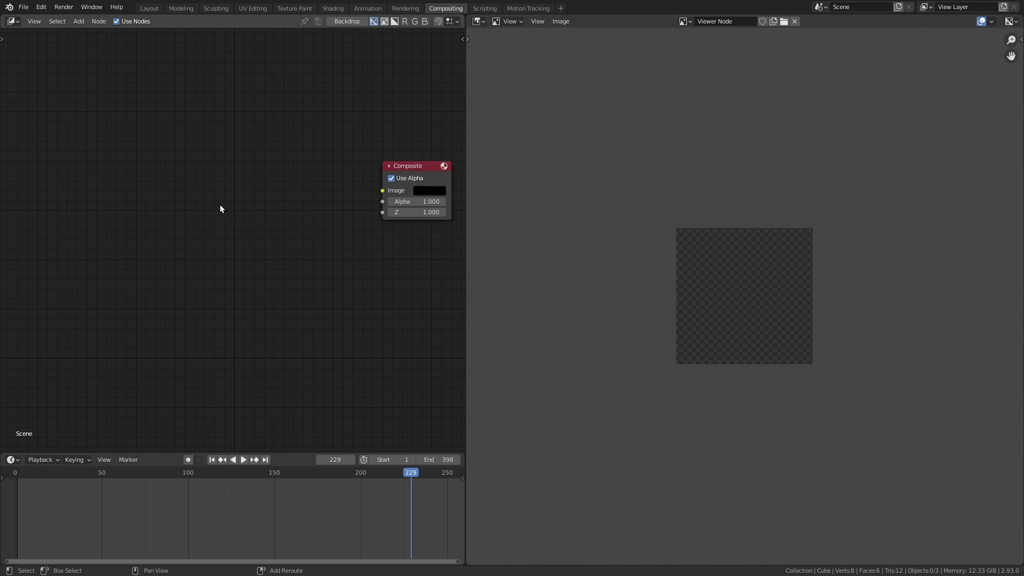
key("shift+a")
mouse_move(181, 220)
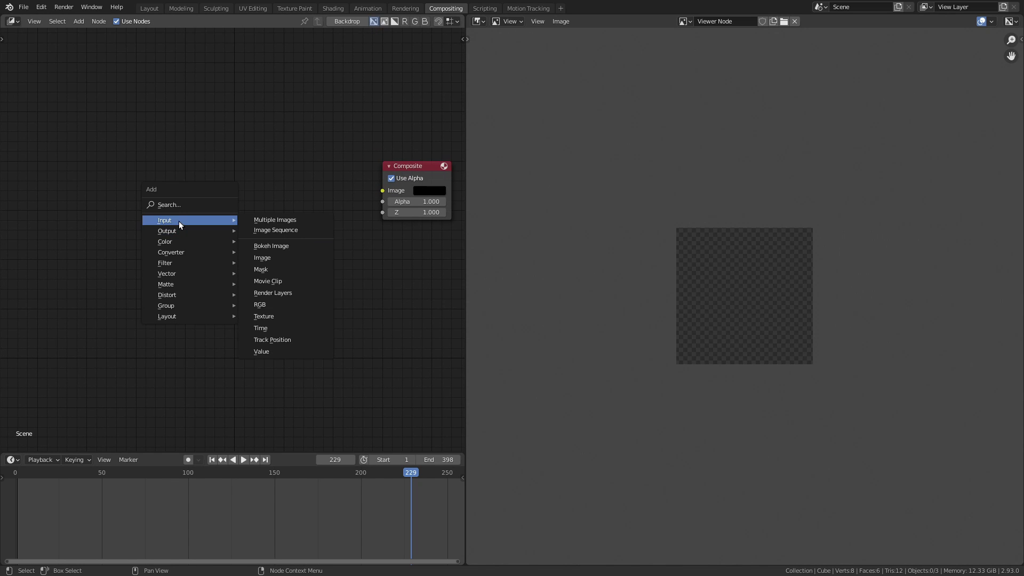
left_click(278, 285)
left_click(74, 80)
middle_click_drag(193, 238, 262, 231)
scroll(262, 231, "up", 1)
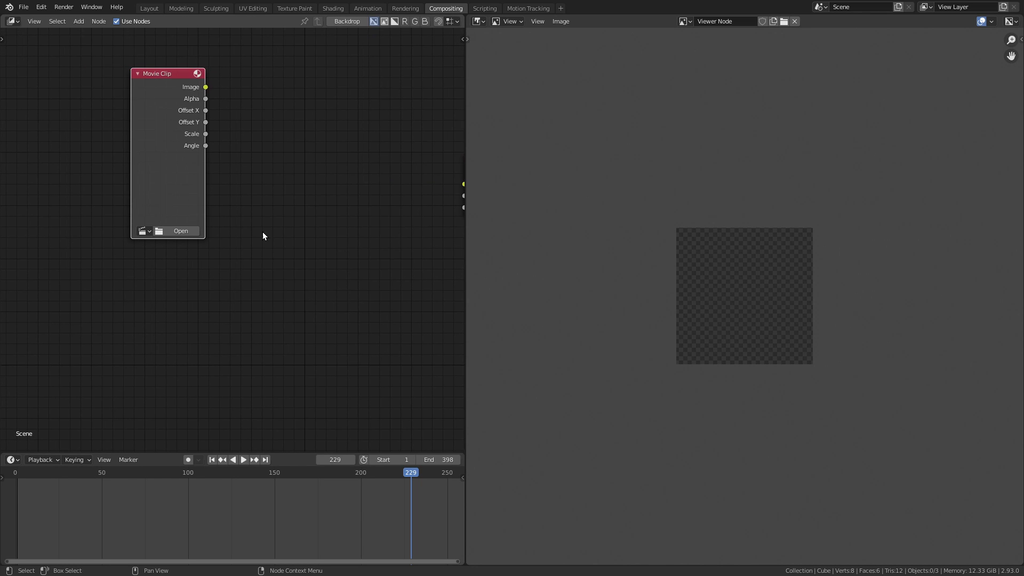
left_click(143, 231)
left_click(169, 248)
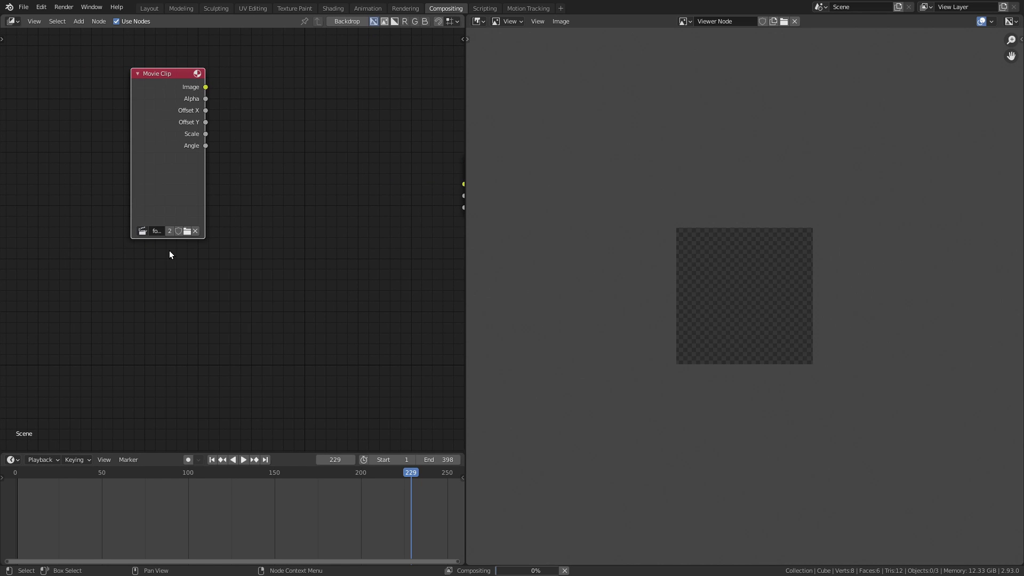
Add a Viewer node above the Composite node and connect the Movie Clip's Image output to its Image input
key("Home")
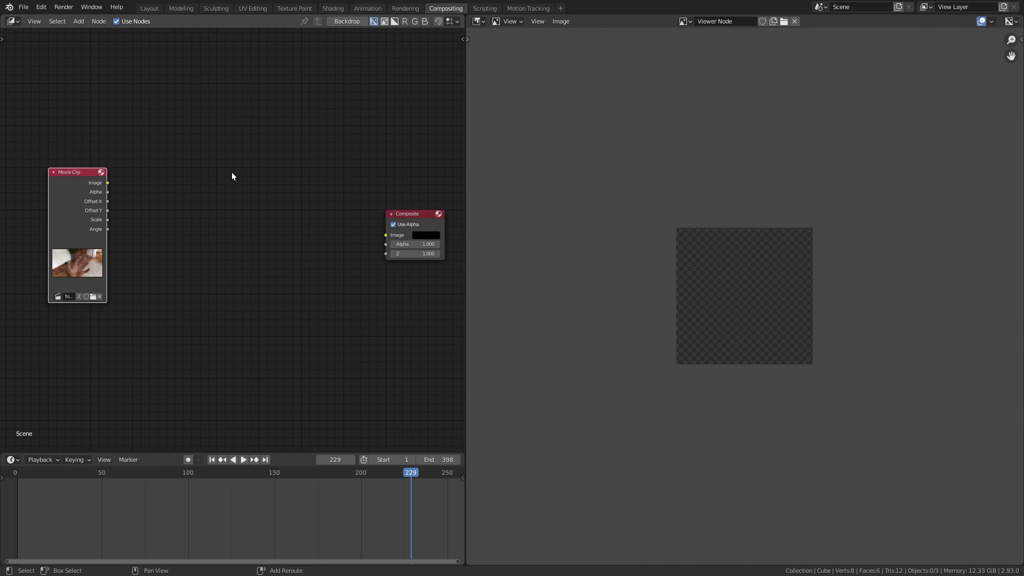
key("shift+a")
mouse_move(232, 173)
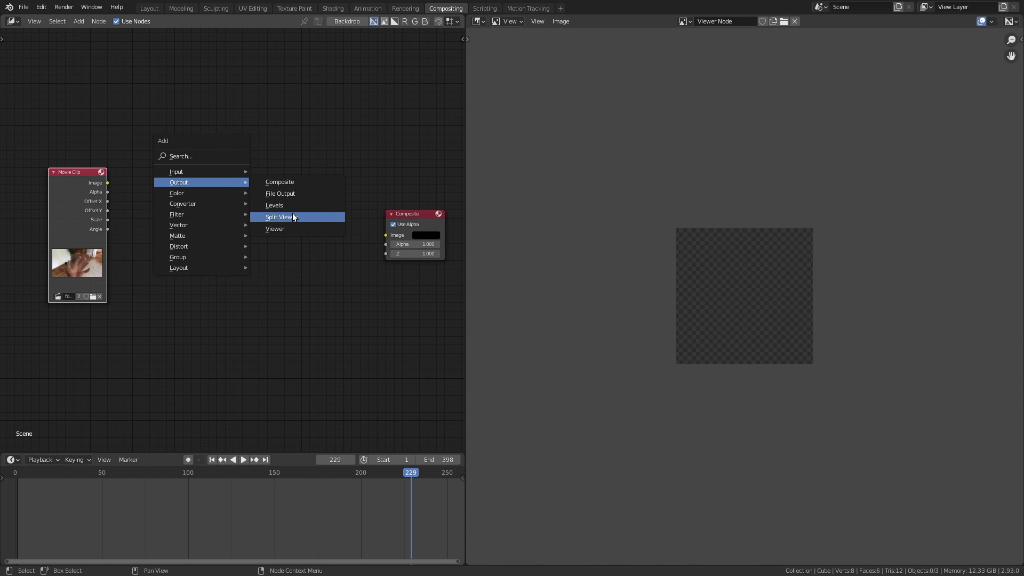
left_click(288, 229)
left_click(293, 142)
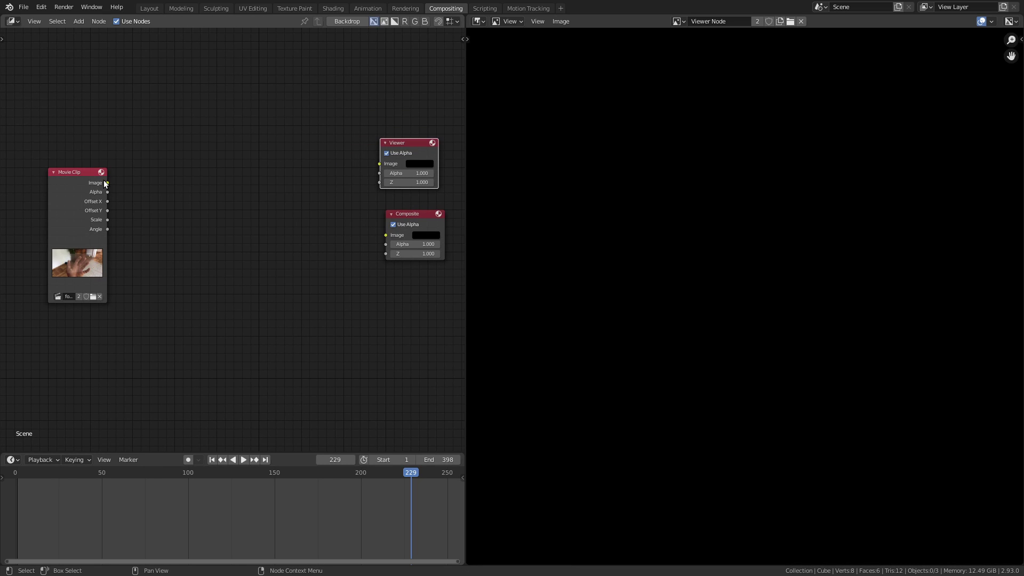
left_click_drag(107, 183, 379, 164)
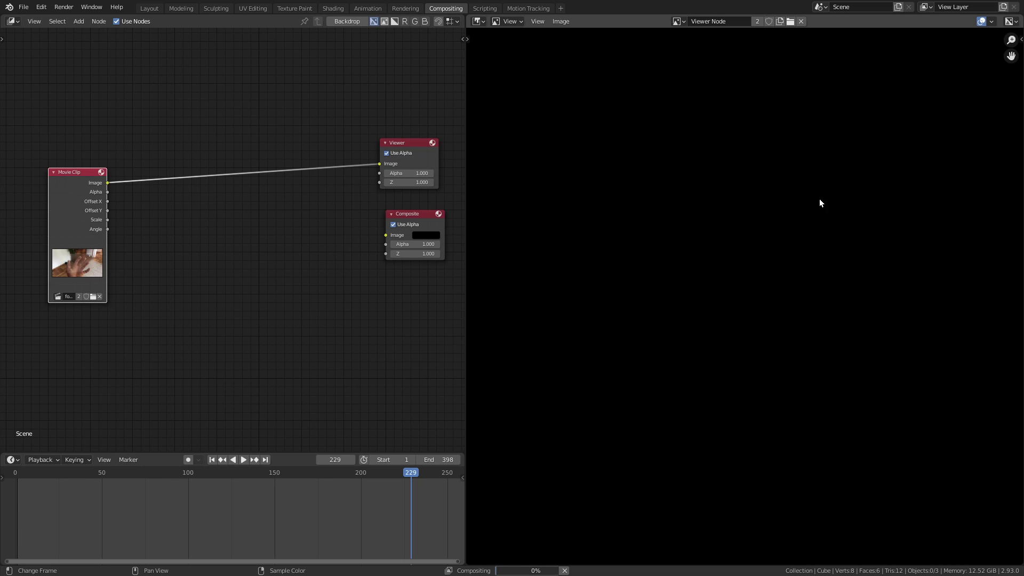
scroll(721, 282, "down", 6)
scroll(714, 286, "up", 1)
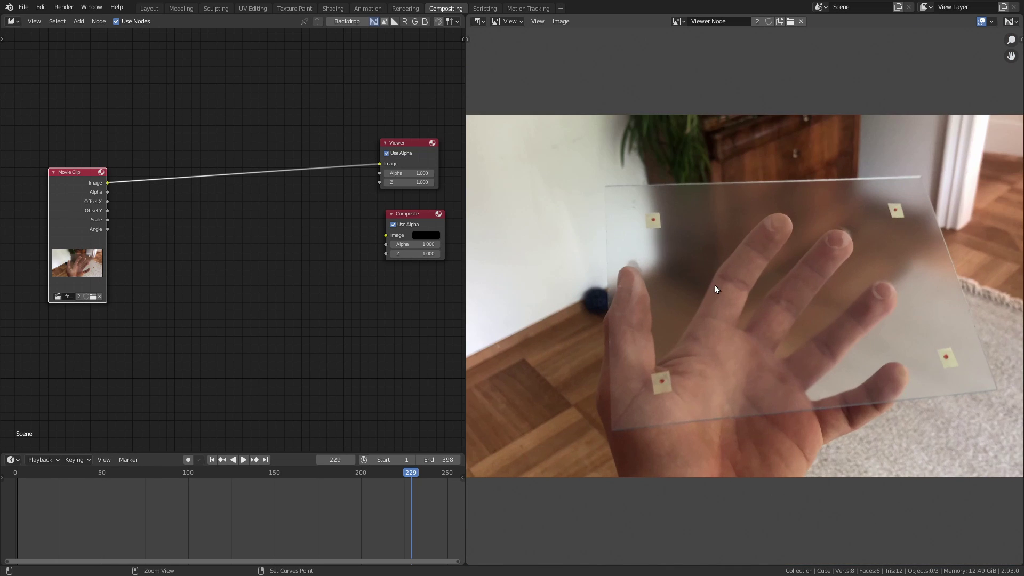
mouse_move(715, 285)
middle_mouse_down("ctrl")
mouse_move(717, 306)
mouse_move(717, 294)
middle_mouse_up("ctrl")
Insert a Scale node on the link between the Movie Clip and Viewer nodes and set its space to Render Size
middle_click_drag(163, 235, 208, 217)
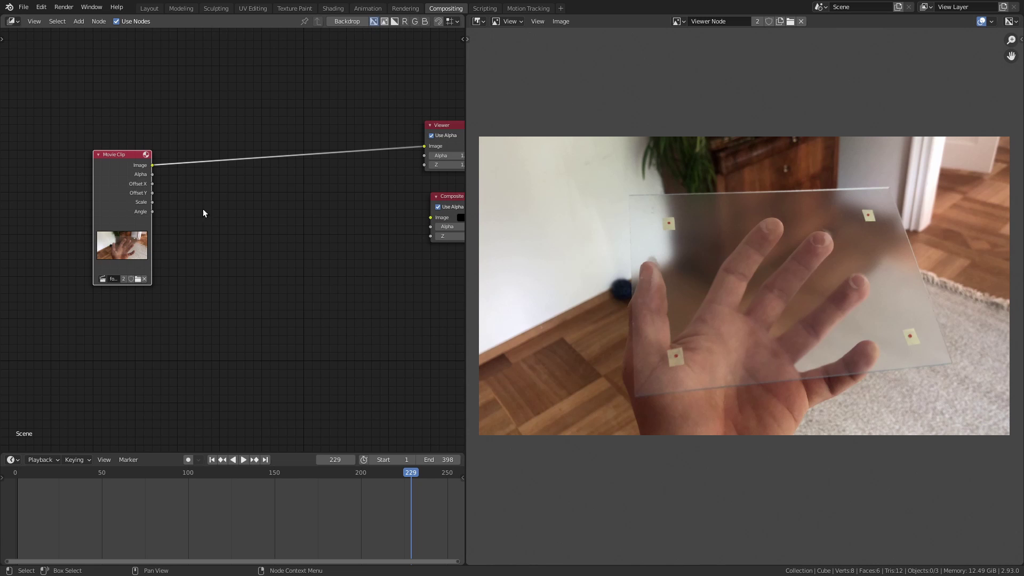
middle_click_drag(244, 264, 199, 243)
key("shift+a")
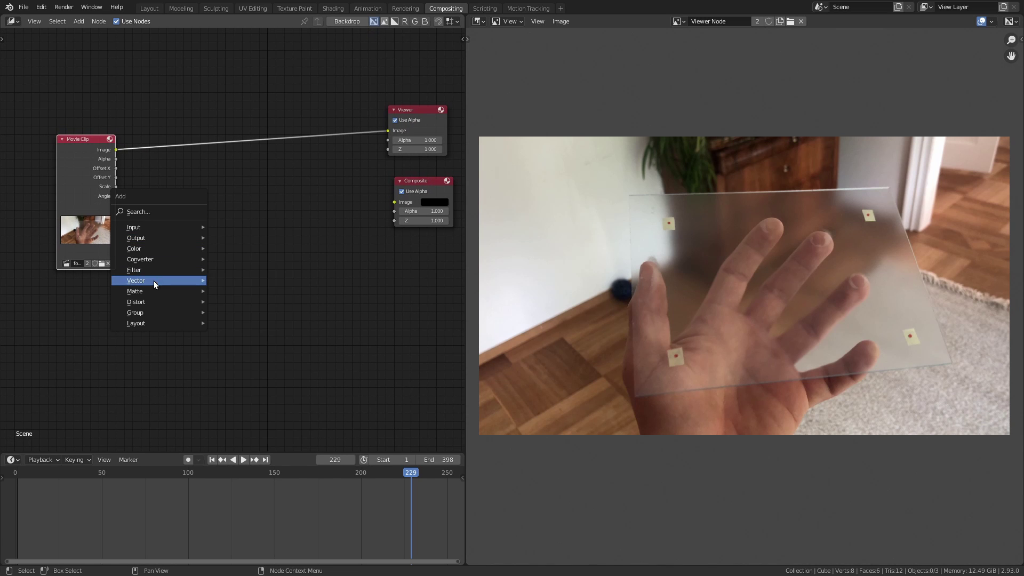
mouse_move(148, 302)
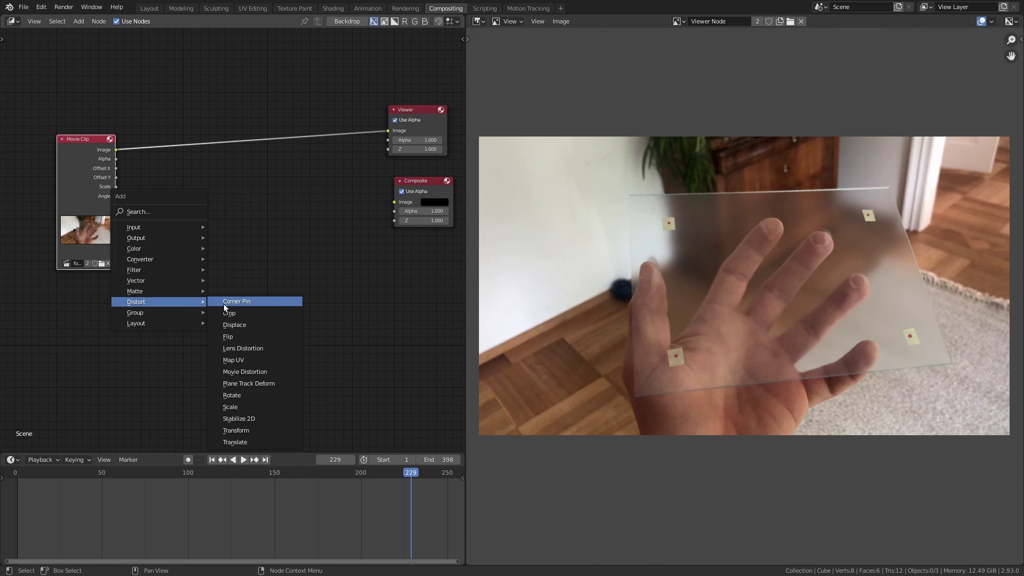
left_click(248, 407)
left_click(136, 101)
scroll(148, 127, "up", 2)
left_click(148, 127)
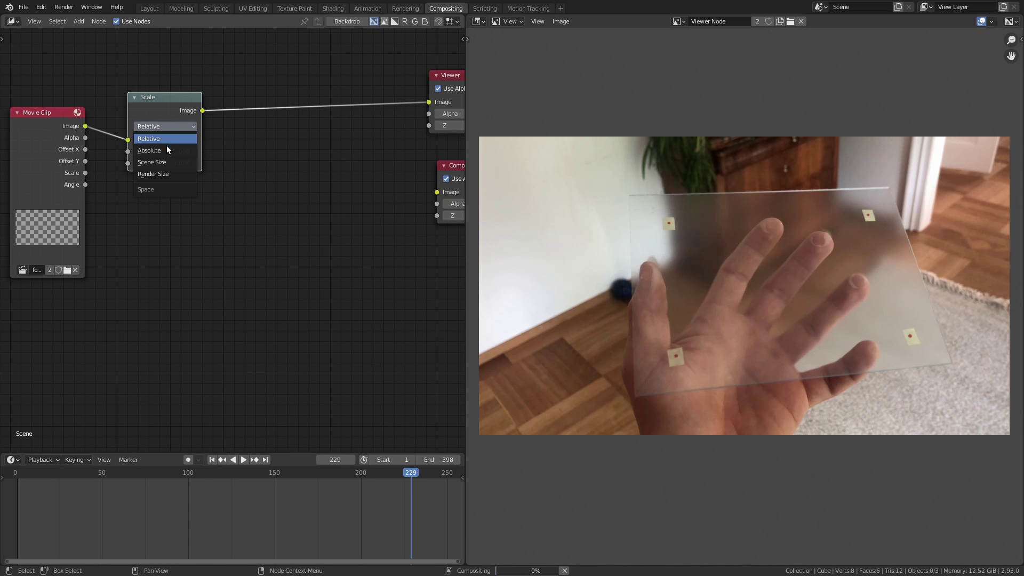
left_click(168, 172)
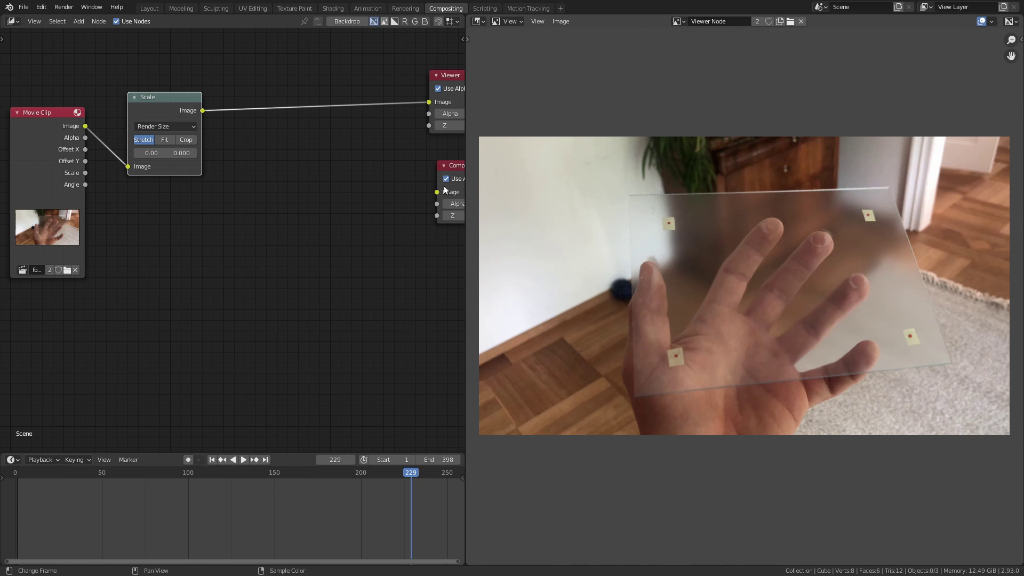
From the Layout workspace, set the scene's output resolution percentage to 50%
left_click(149, 8)
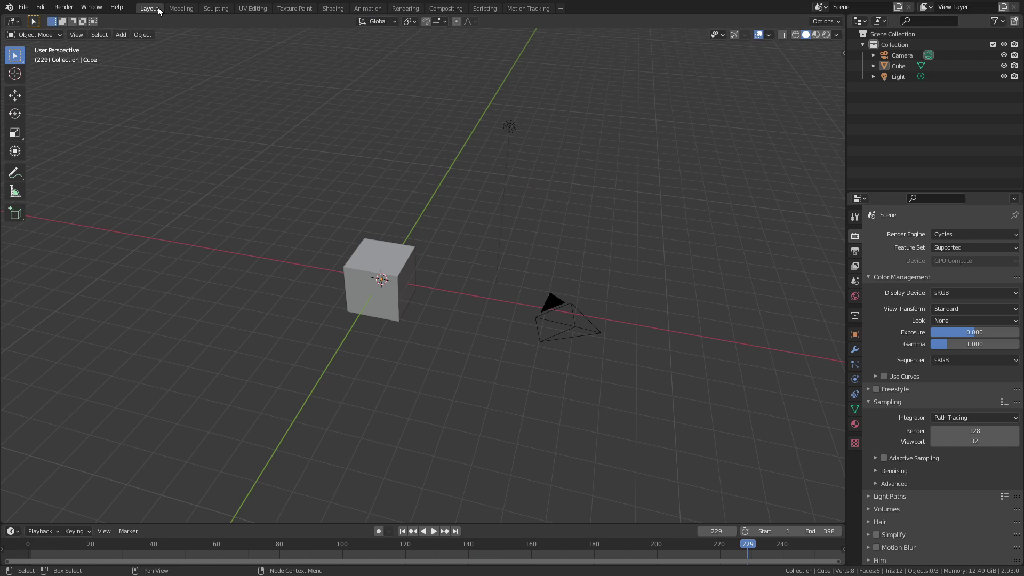
left_click(855, 251)
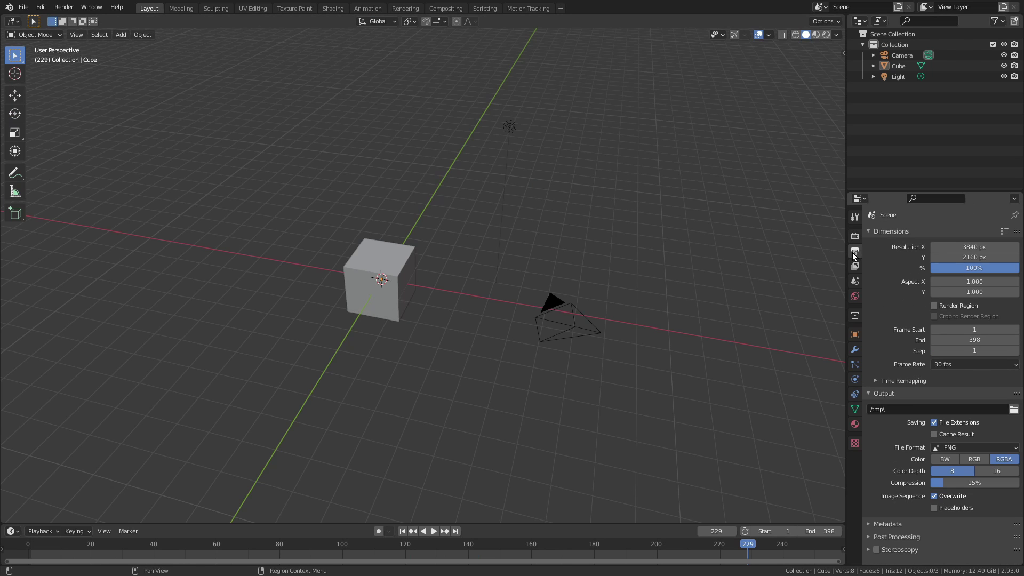
left_click(965, 269)
type("50")
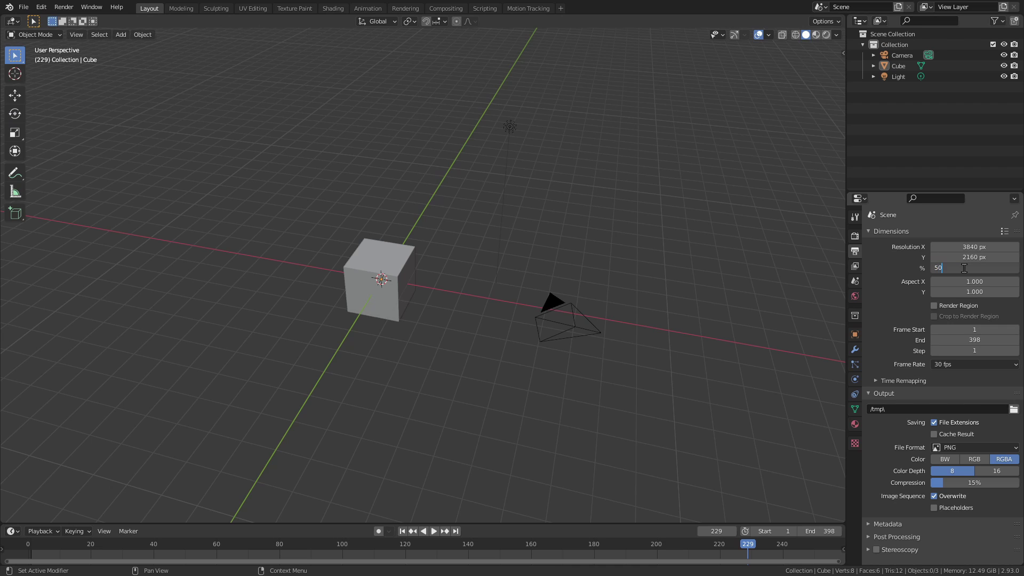
key("Return")
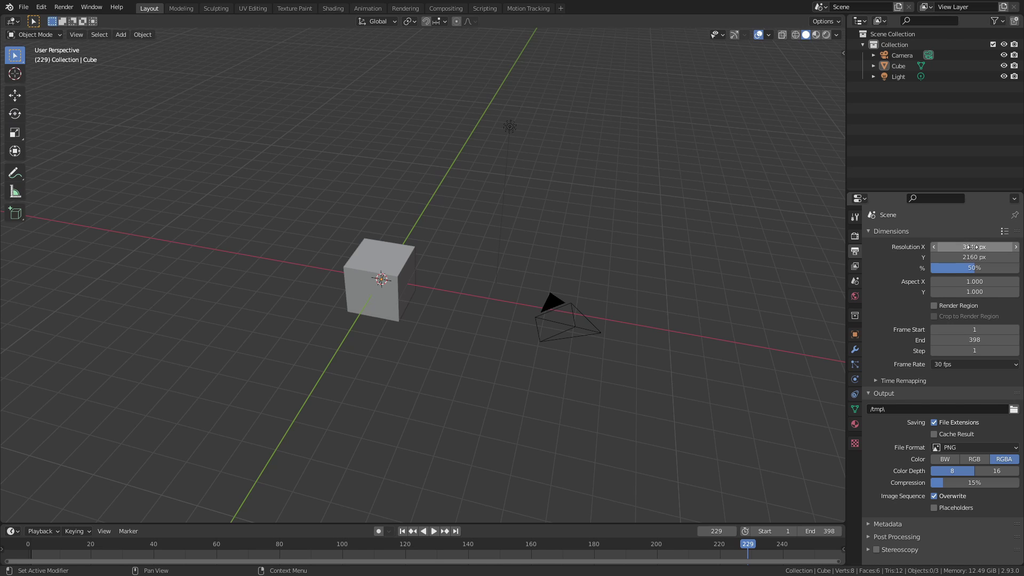
Compare the scaled footage in the Compositing workspace with the output dimensions in the Layout workspace
left_click(432, 8)
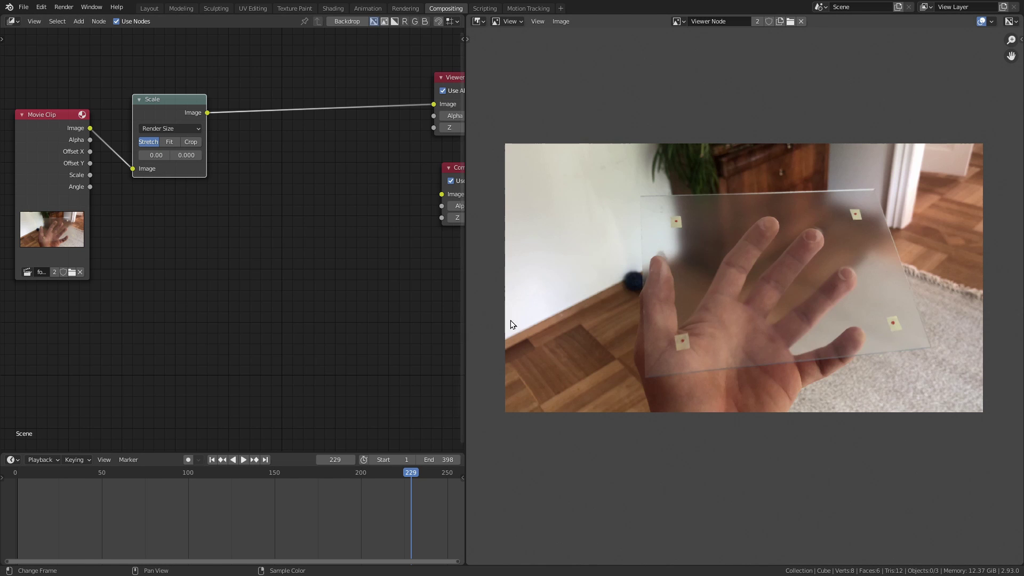
left_click(149, 8)
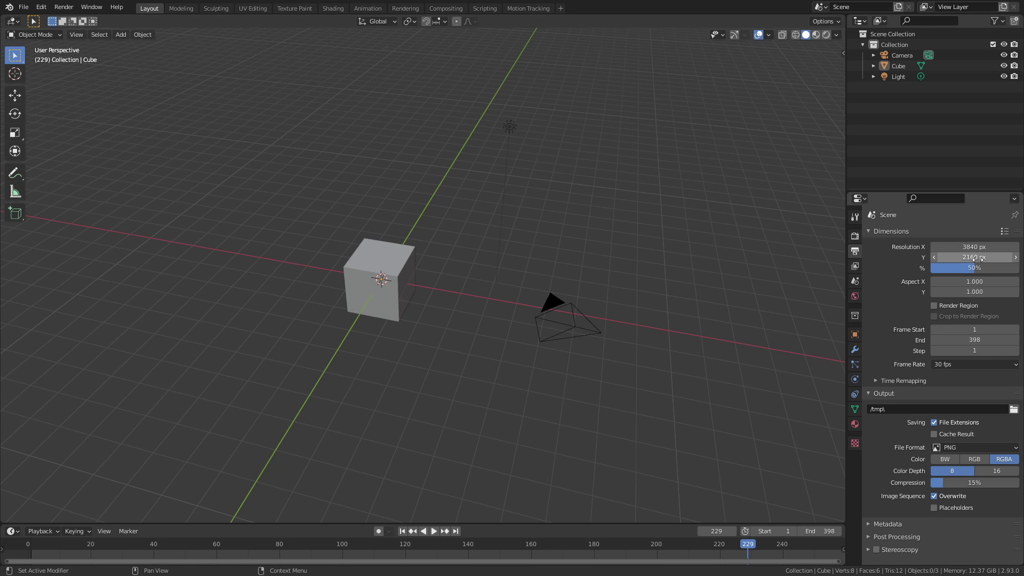
left_click(446, 8)
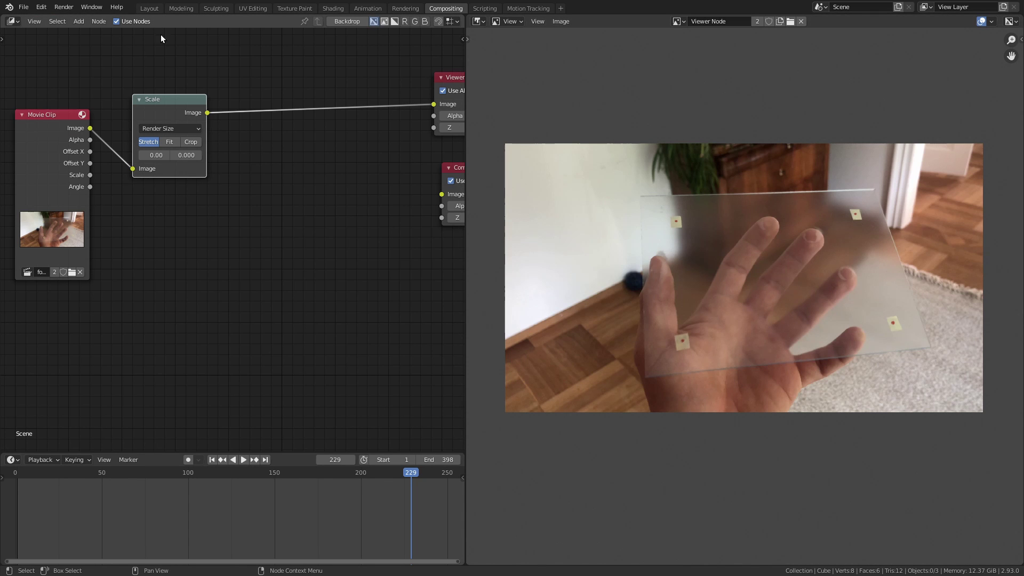
left_click(149, 8)
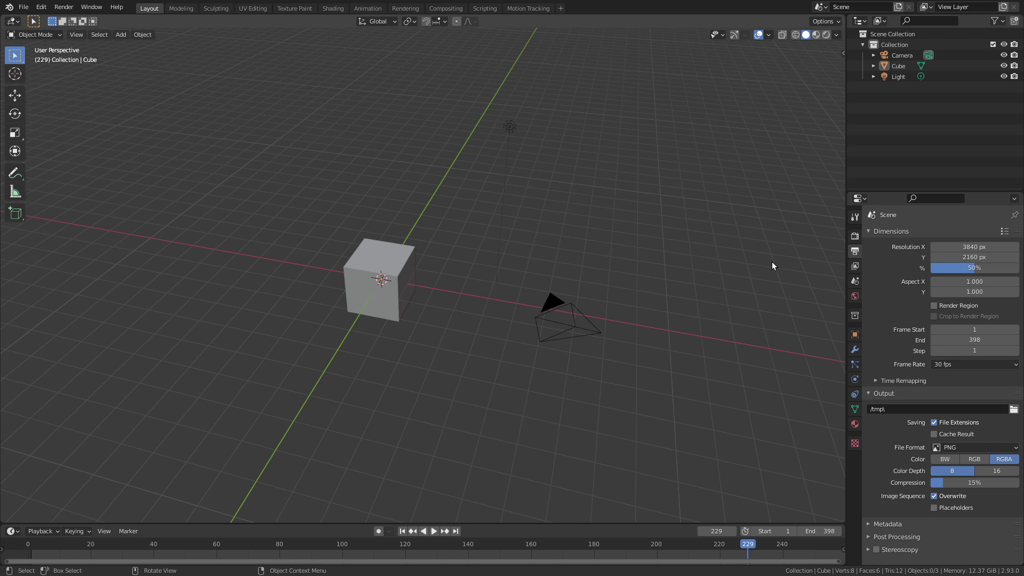
In the Compositing workspace, add an Image node below the Movie Clip node
left_click(450, 8)
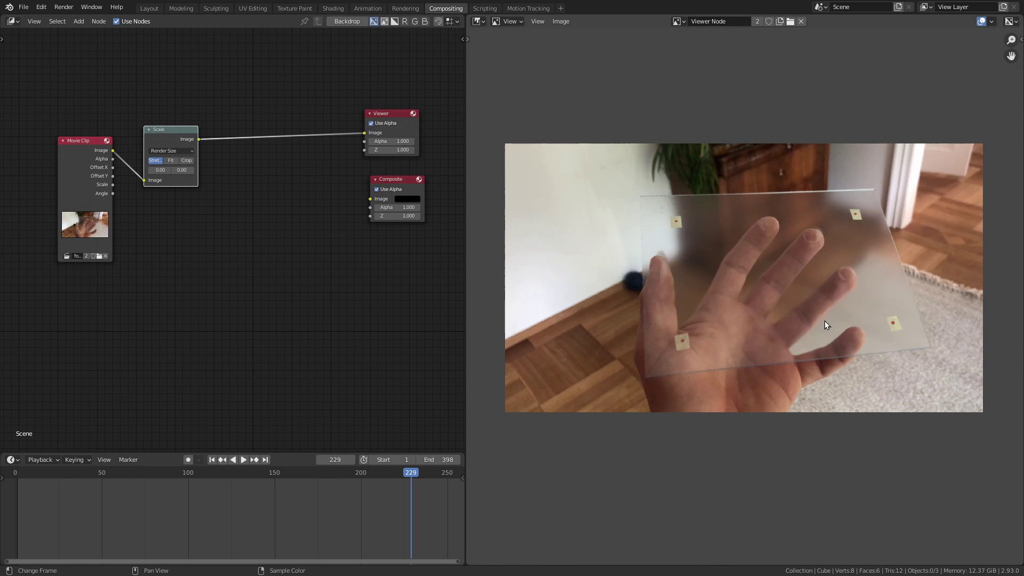
scroll(214, 254, "up", 3)
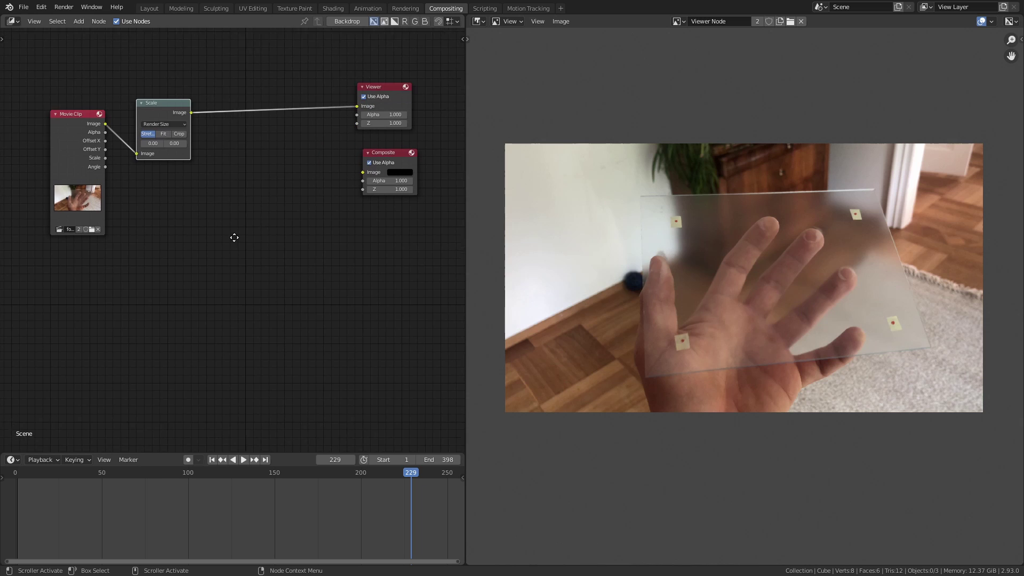
middle_click_drag(160, 213, 183, 208)
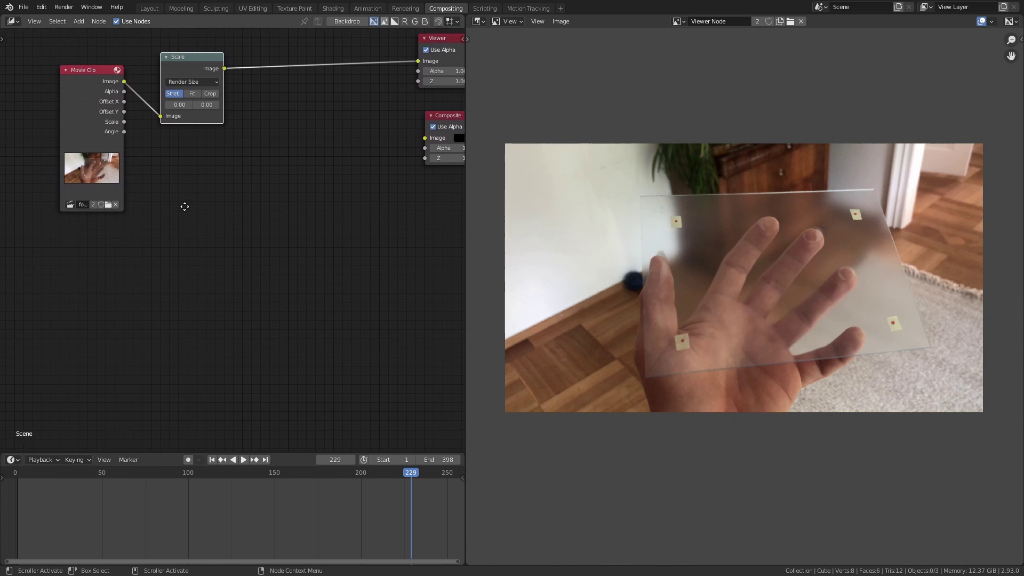
key("shift+a")
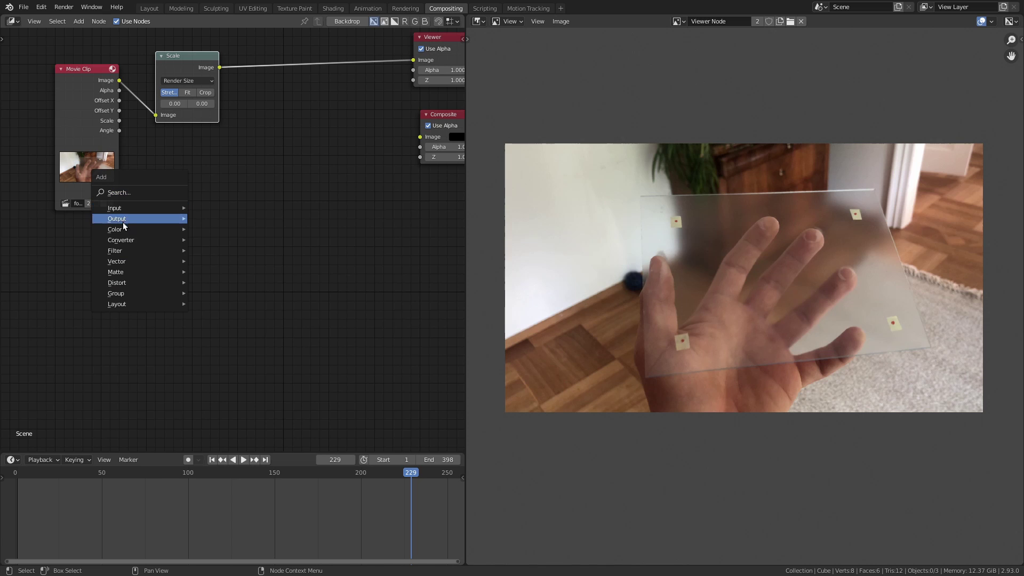
mouse_move(105, 208)
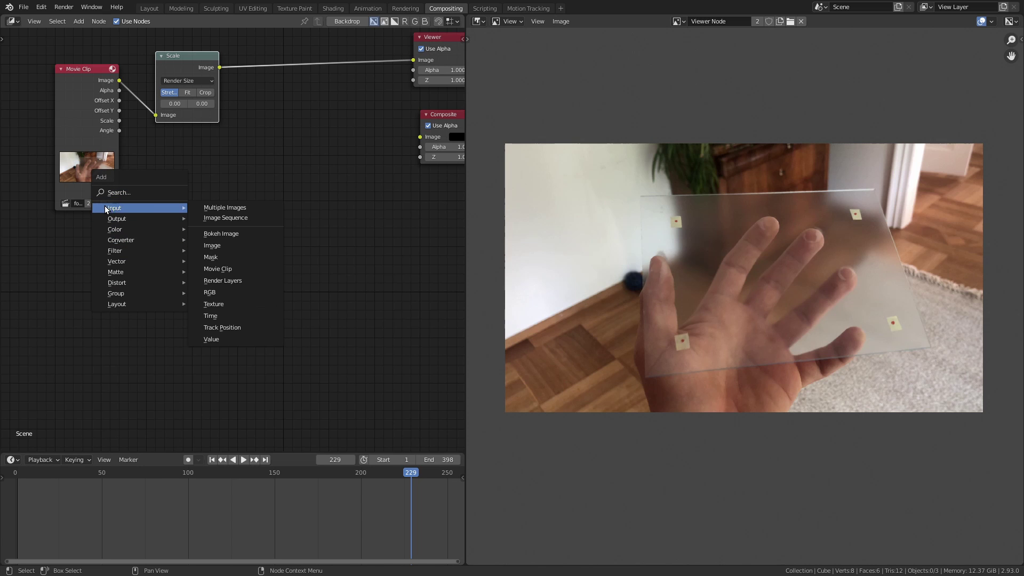
left_click(226, 243)
left_click(57, 226)
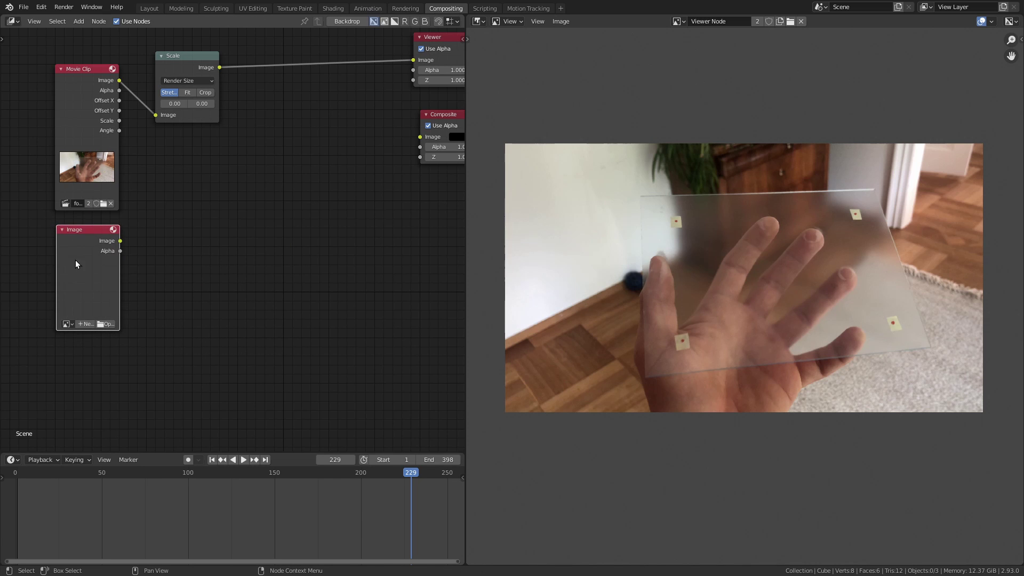
Load all the HUD PNG frames from the Tutorial\HUD2 folder into the Image node as an image sequence
left_click(109, 324)
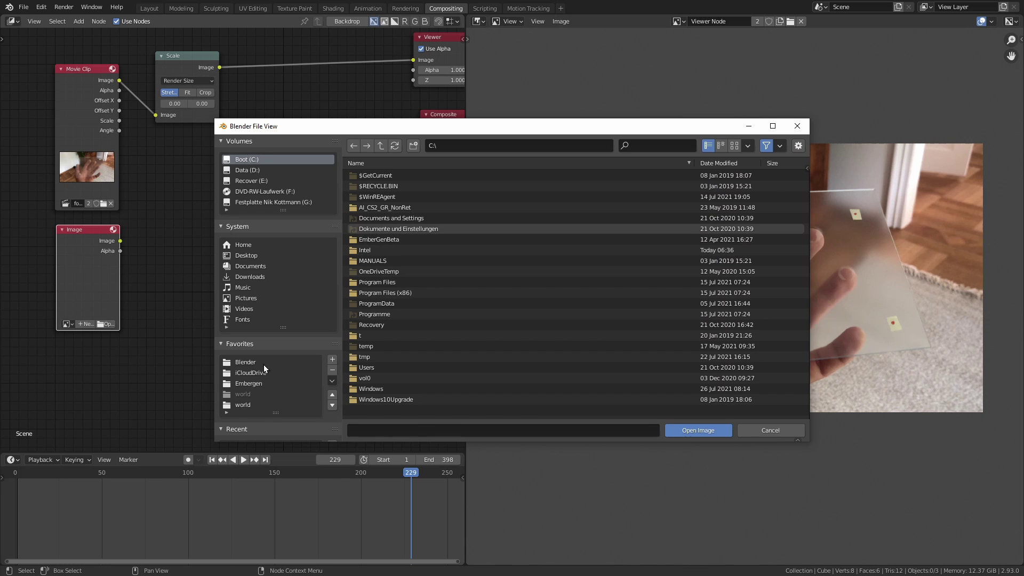
scroll(248, 395, "down", 4)
left_click(243, 363)
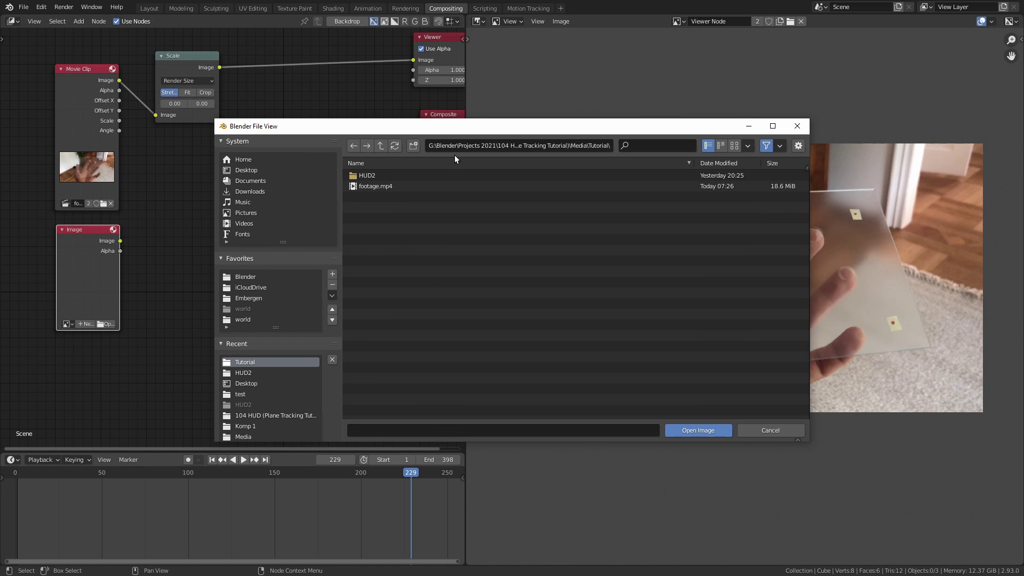
double_click(376, 180)
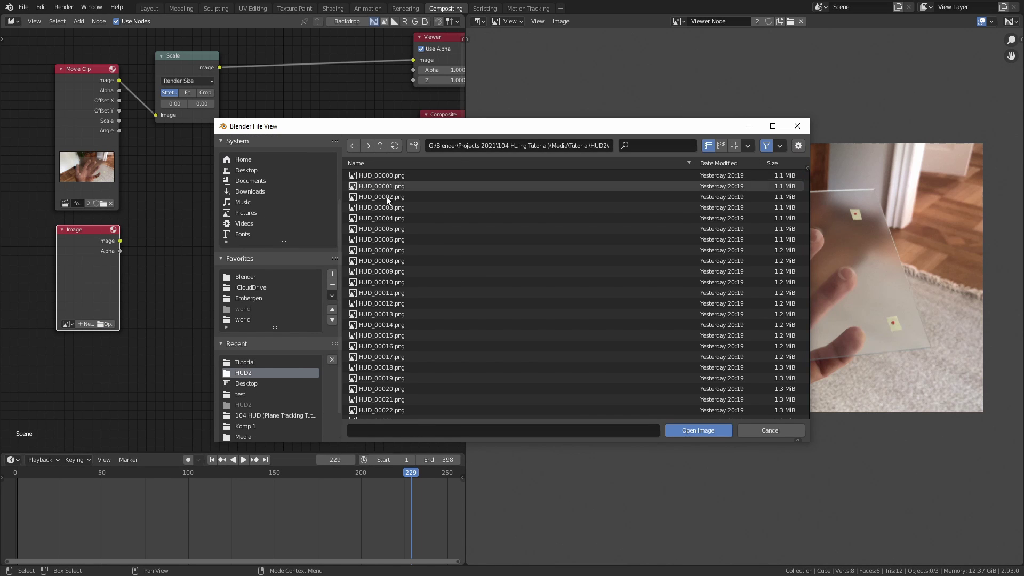
key("a")
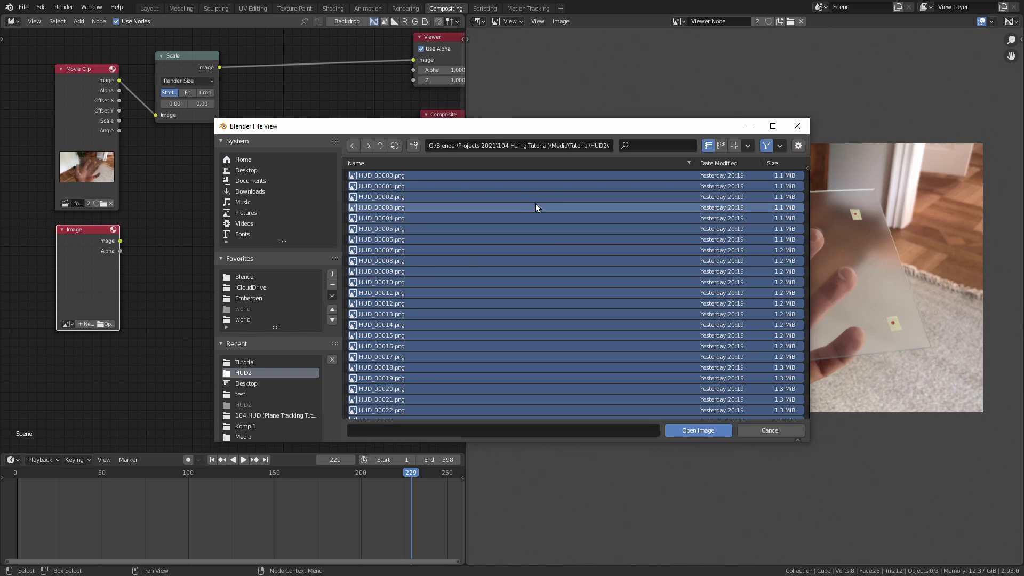
left_click(697, 431)
Connect the HUD image sequence's Image output to the Viewer node's Image input
mouse_move(174, 280)
middle_mouse_down()
mouse_move(158, 252)
mouse_move(182, 269)
middle_mouse_up()
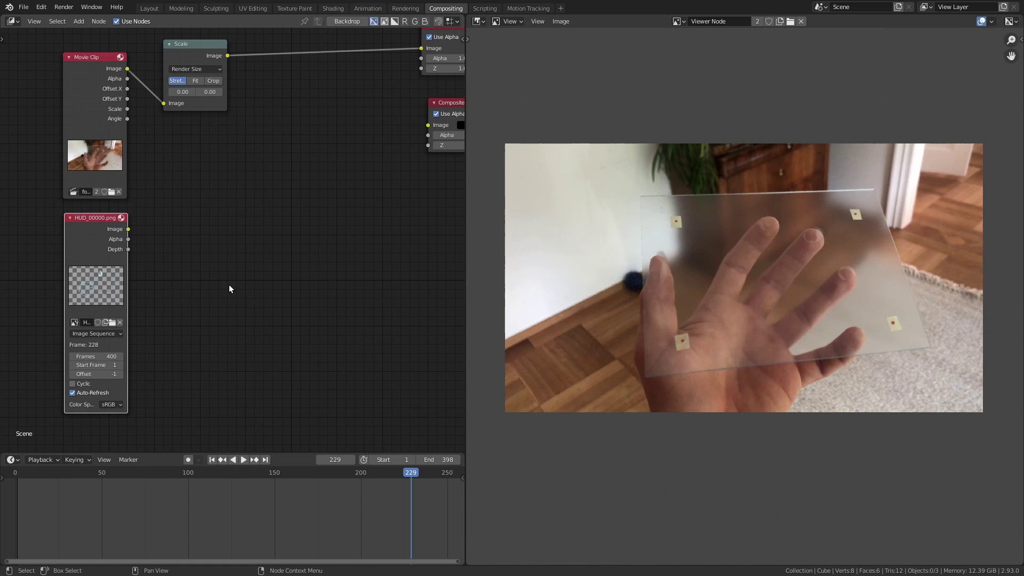
key("Home")
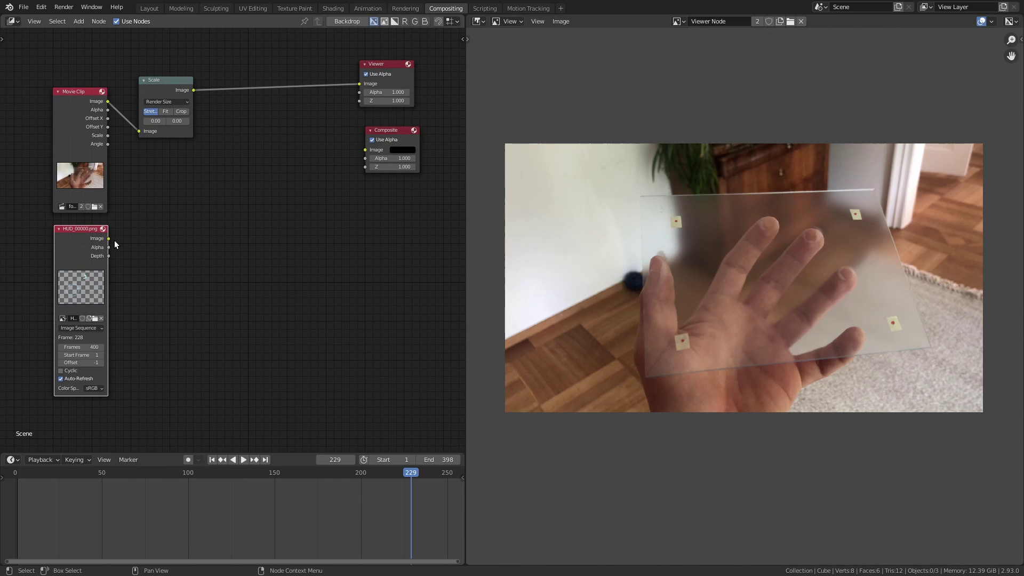
left_click_drag(108, 239, 360, 84)
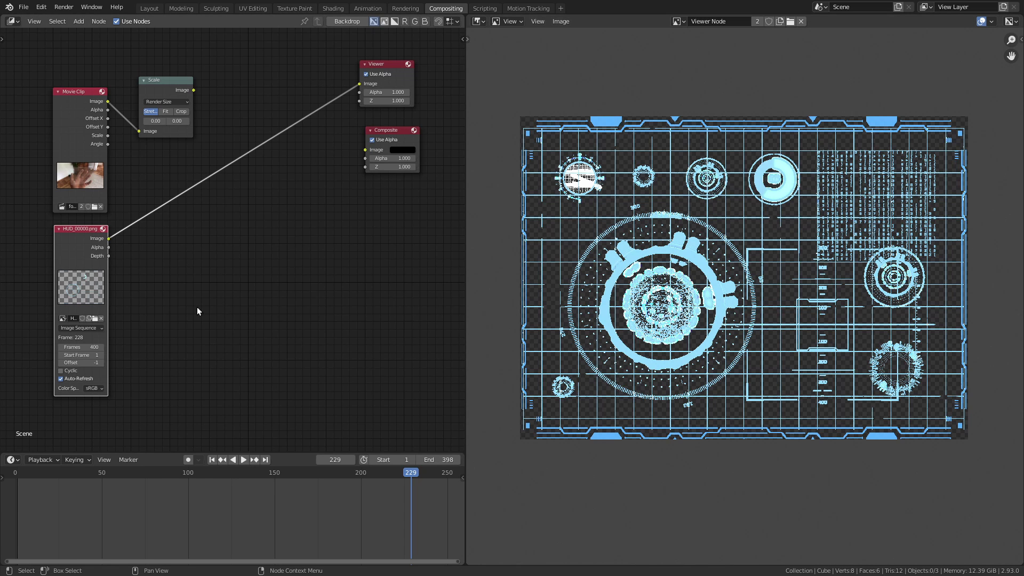
Insert a Set Alpha node on the link from the HUD sequence to the Viewer and connect the sequence's Alpha output to its Alpha input
middle_click_drag(197, 309, 230, 280)
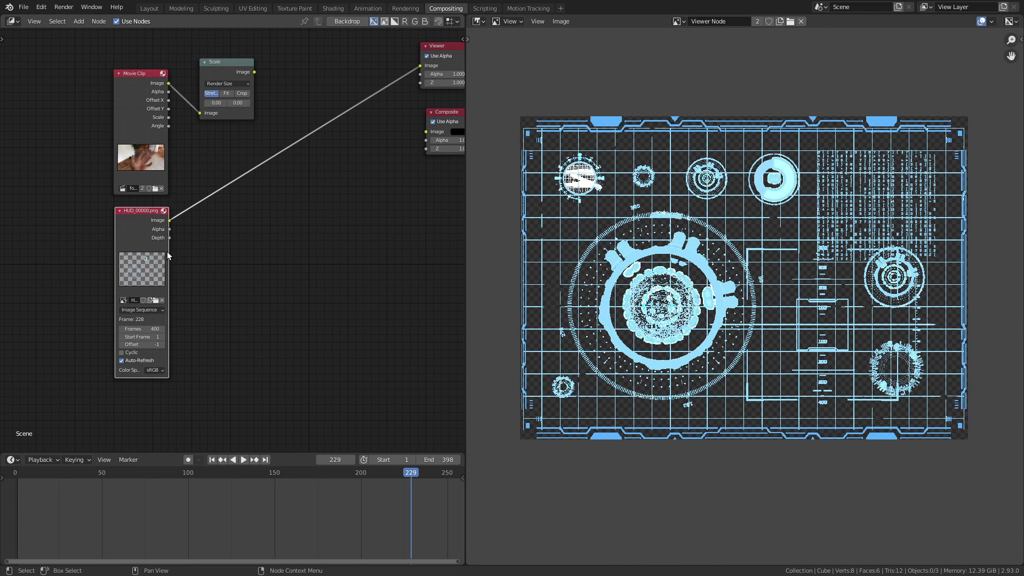
scroll(177, 309, "up", 2)
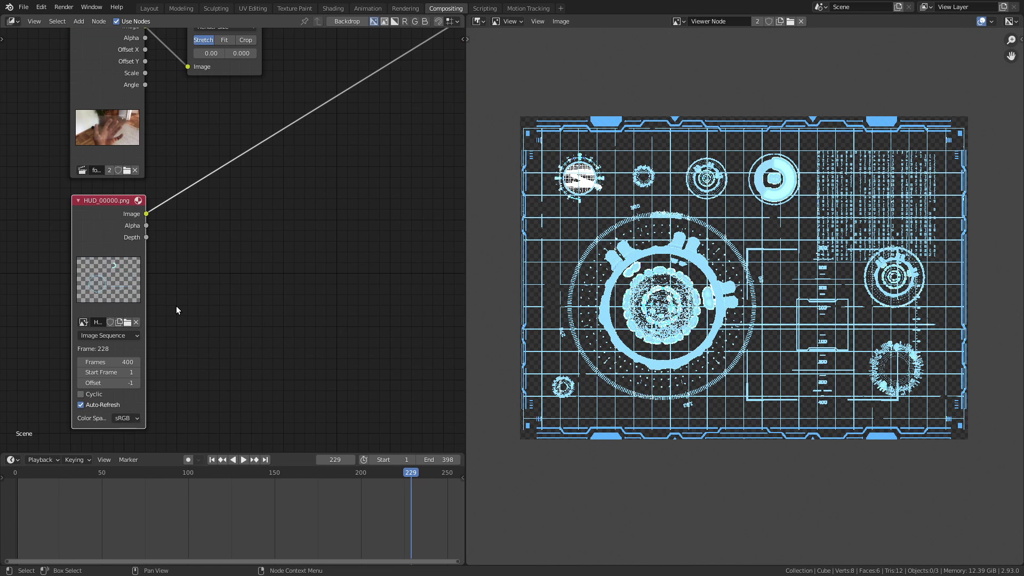
middle_click_drag(176, 306, 206, 261)
scroll(162, 246, "up", 1)
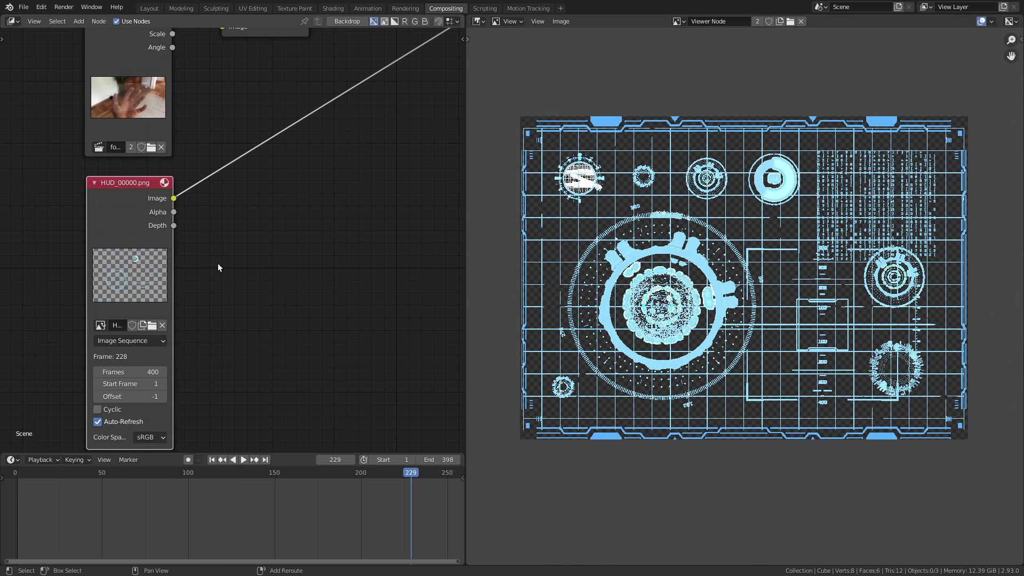
key("shift+a")
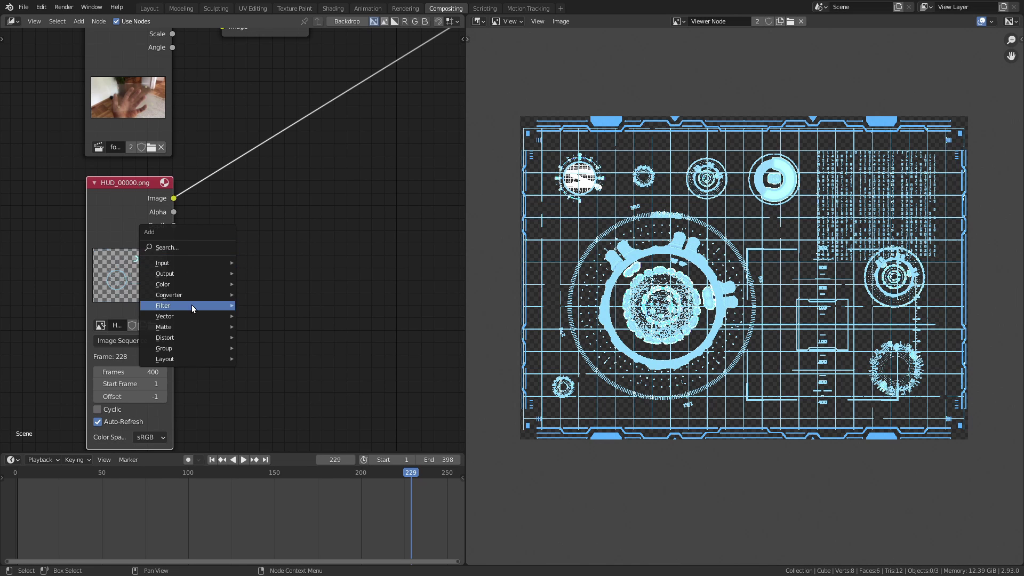
left_click(174, 248)
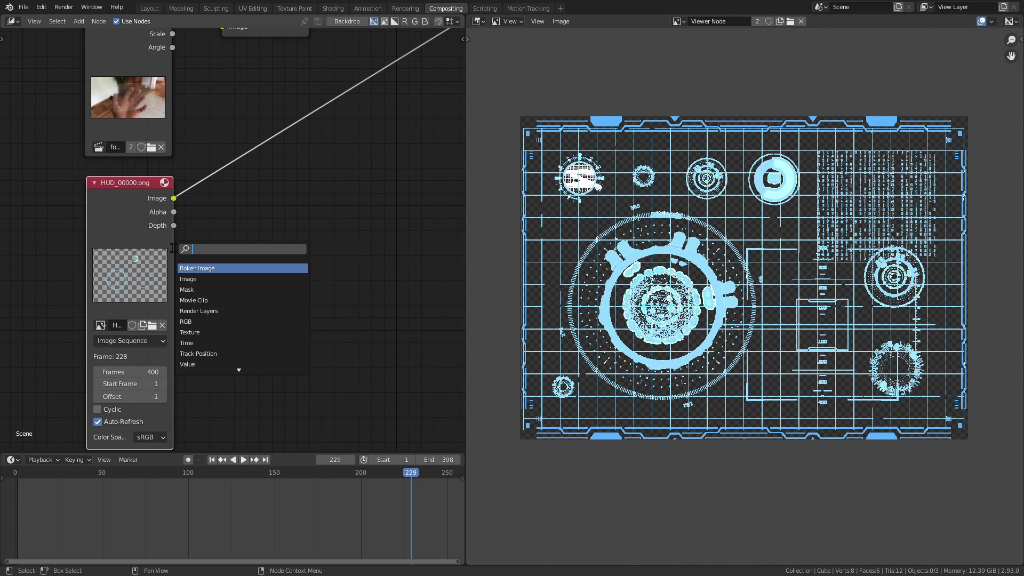
type("al")
left_click(197, 268)
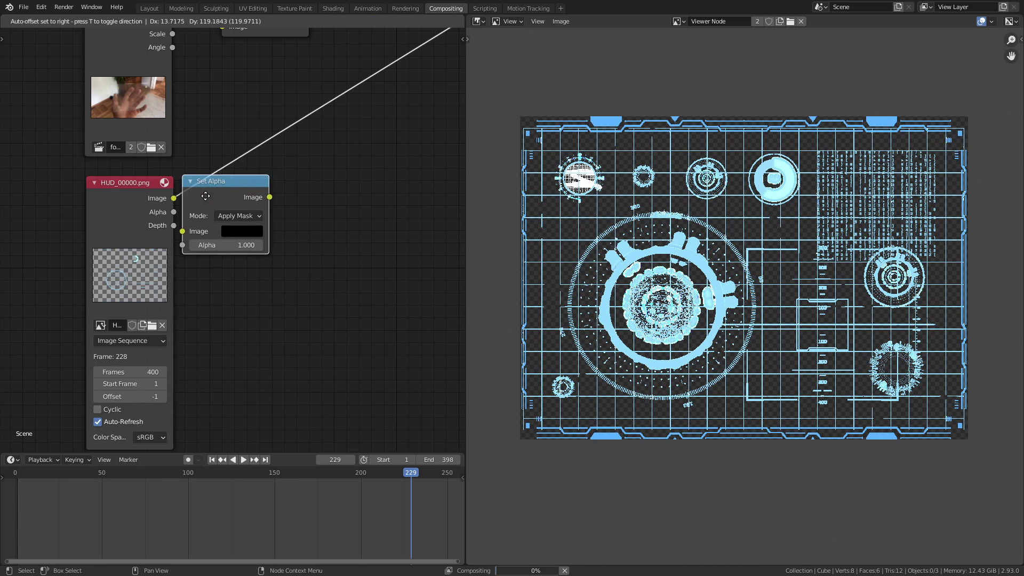
left_click(195, 216)
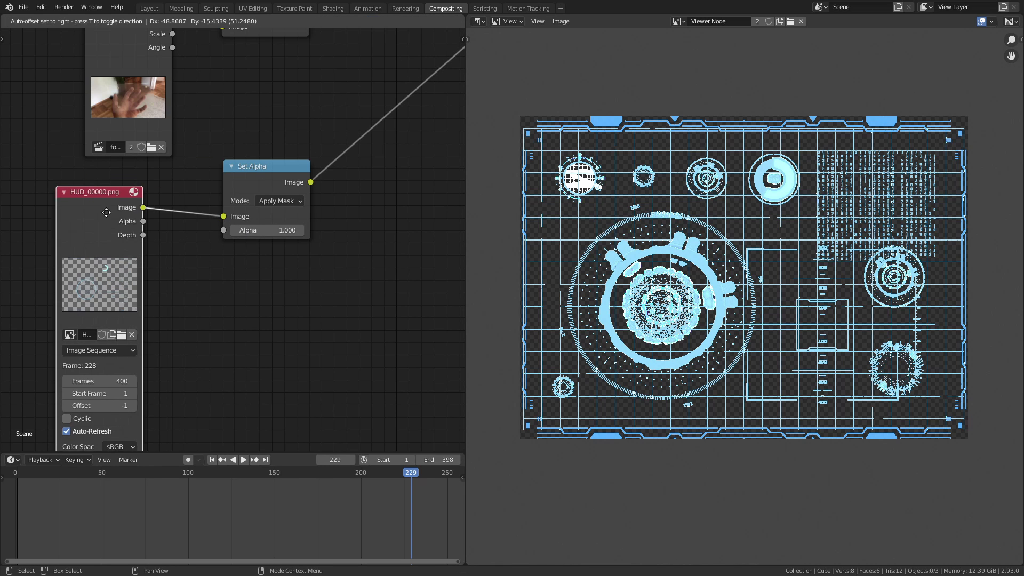
left_click_drag(154, 216, 225, 229)
left_click_drag(254, 178, 217, 167)
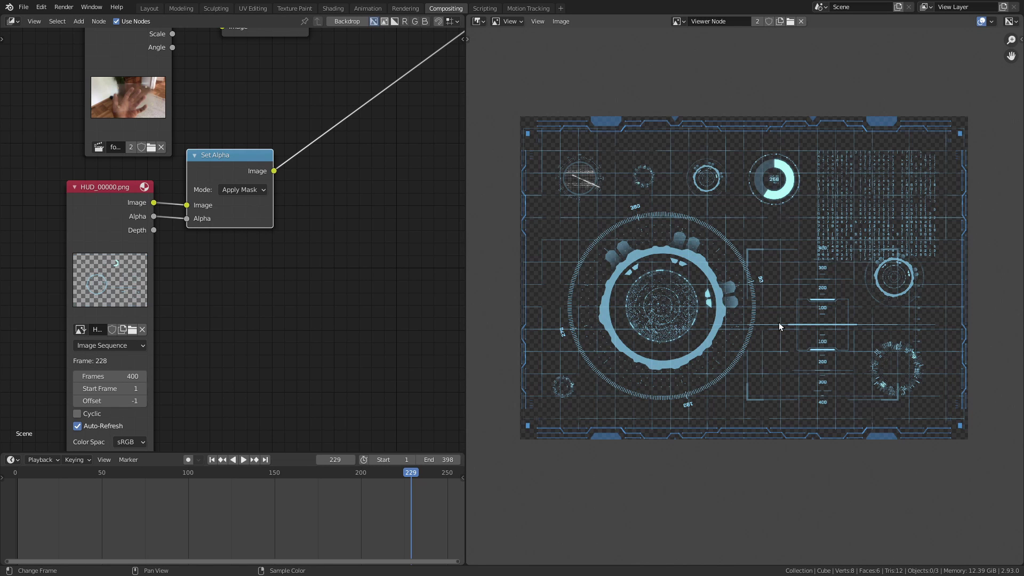
Preview the HUD at frame 122 and shift the Set Alpha node slightly down beside the HUD image node
left_click(225, 474)
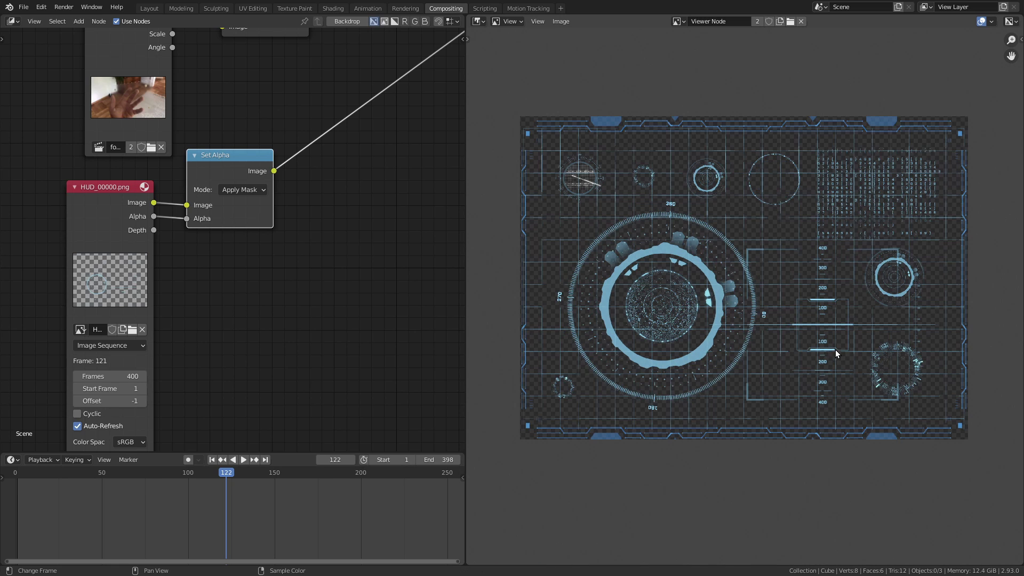
left_click_drag(236, 173, 238, 191)
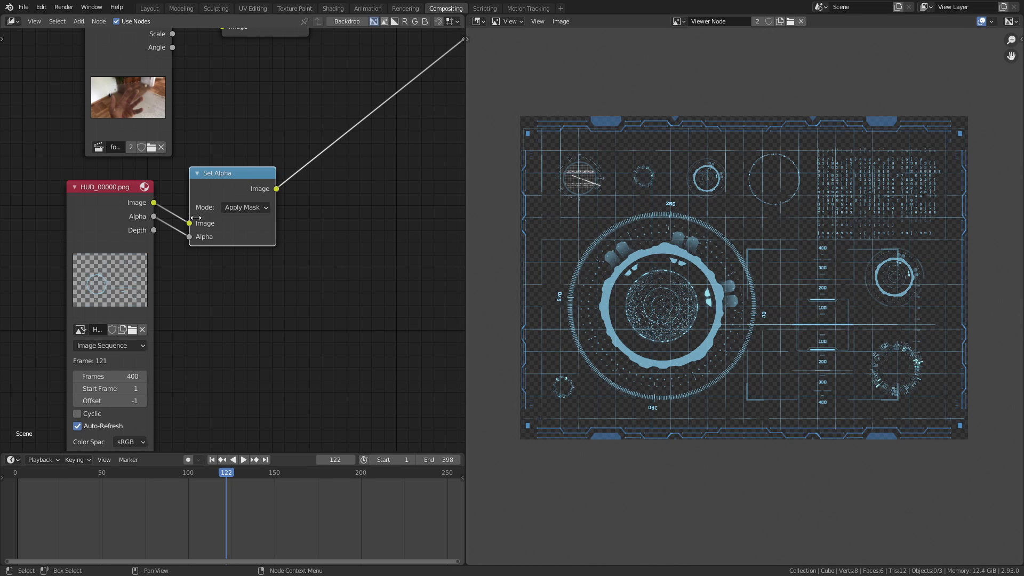
scroll(373, 275, "down", 2)
middle_click_drag(389, 282, 346, 337)
scroll(276, 302, "up", 2)
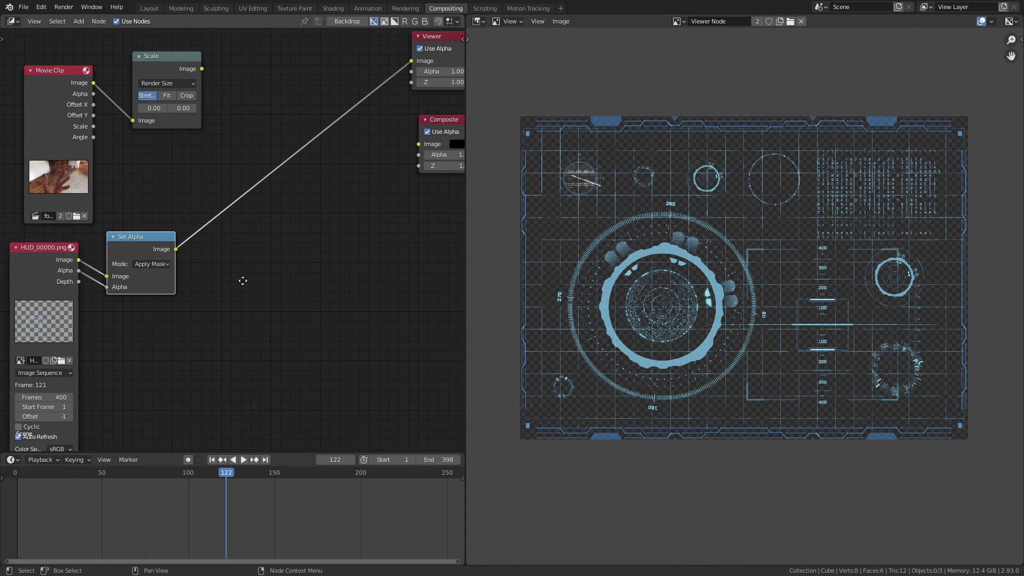
middle_click_drag(221, 142, 245, 210)
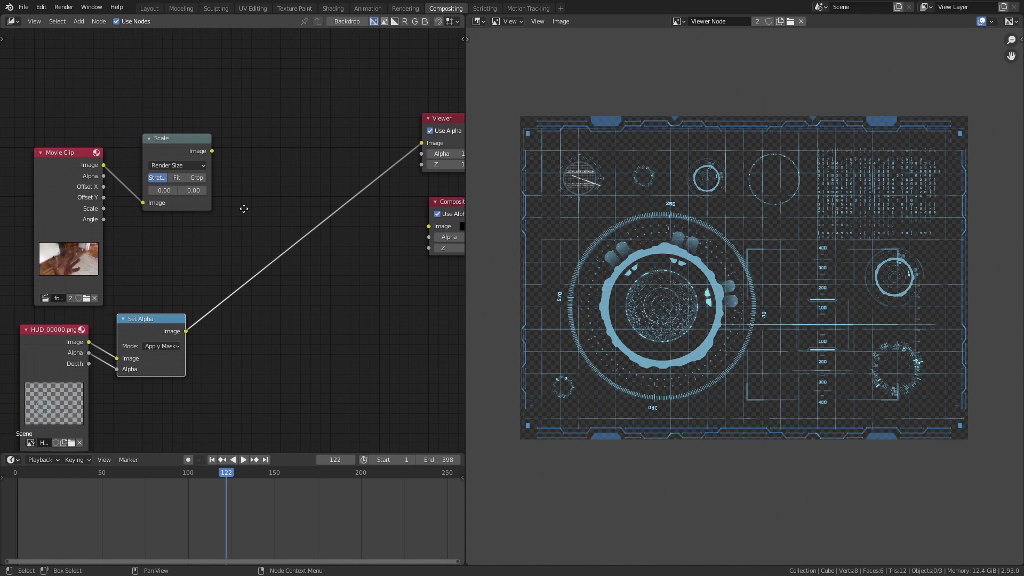
key("shift+a")
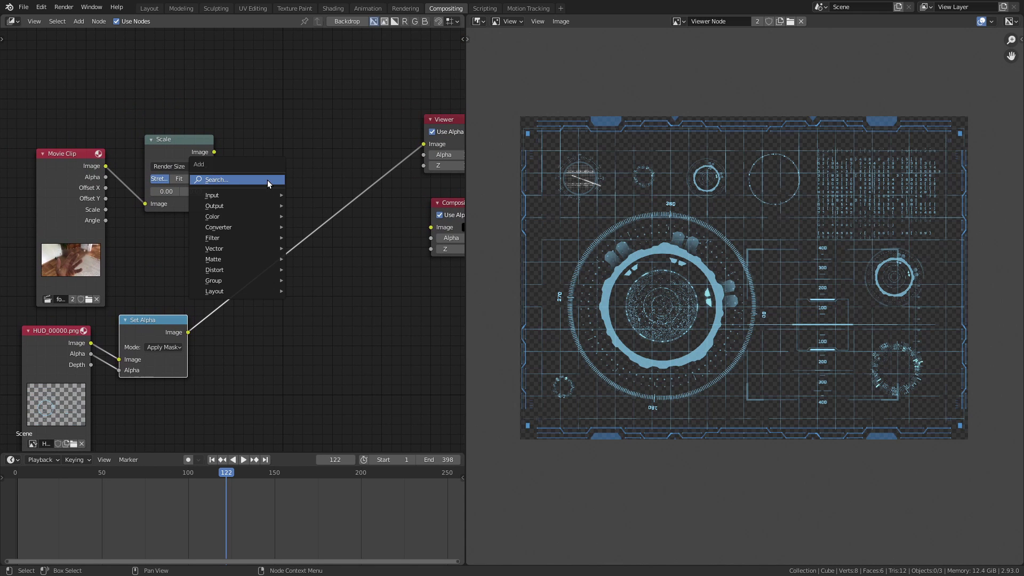
left_click(268, 181)
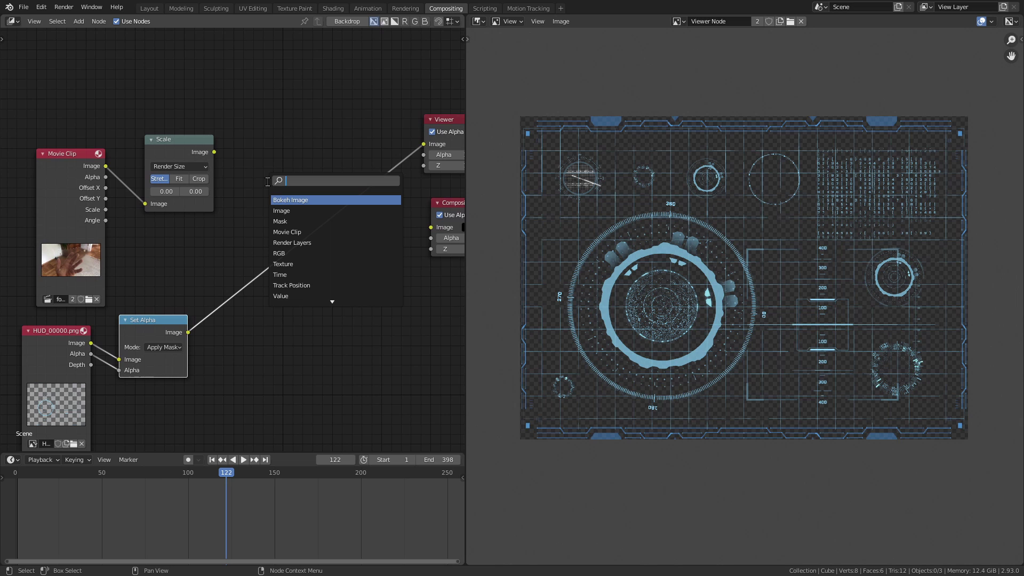
left_click(279, 160)
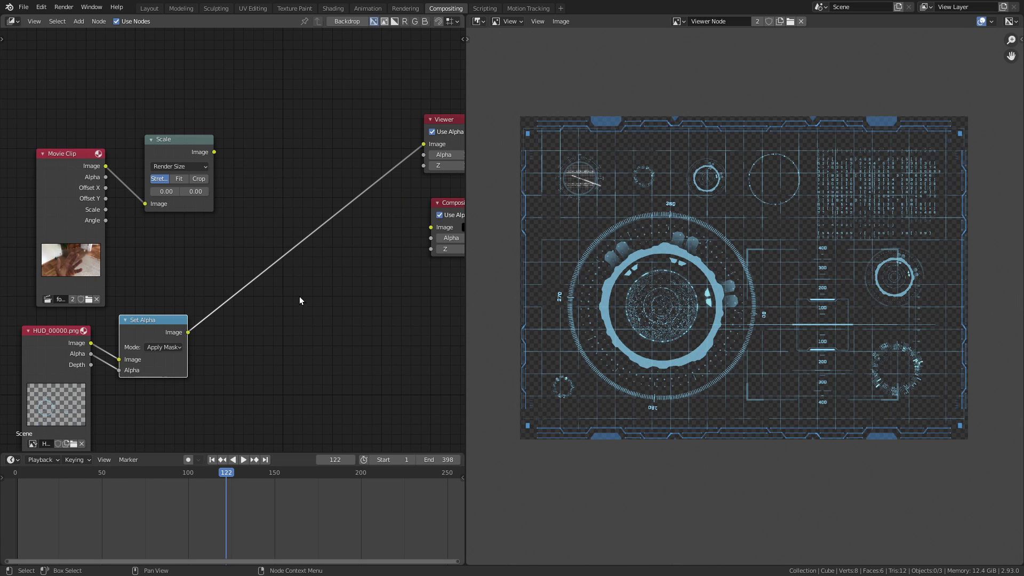
Nudge the Set Alpha node down and compare the Scale node's footage with the Set Alpha output through the Viewer
middle_click_drag(300, 301, 294, 224)
left_click_drag(154, 244, 160, 262)
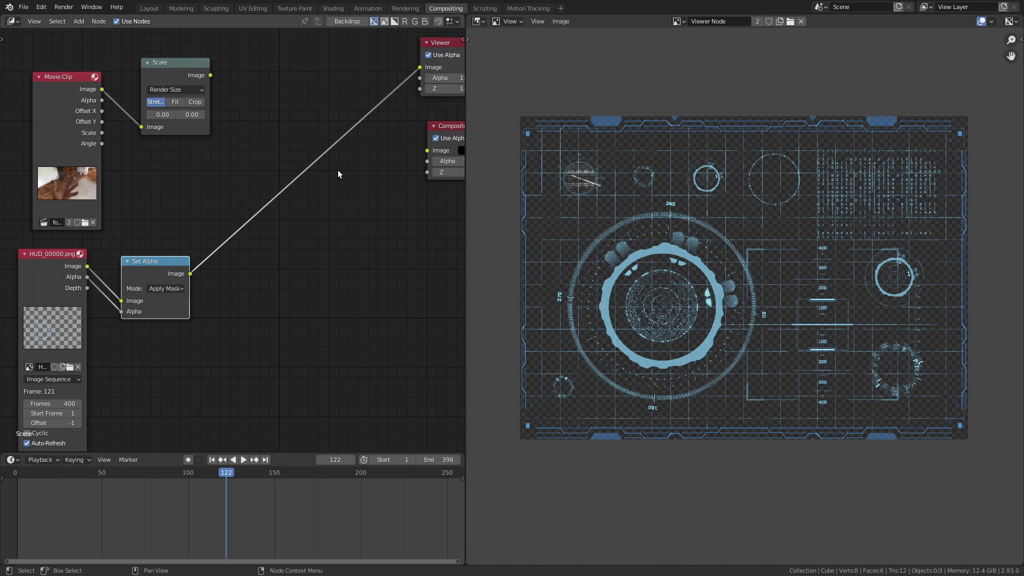
left_click(201, 77, "ctrl+shift")
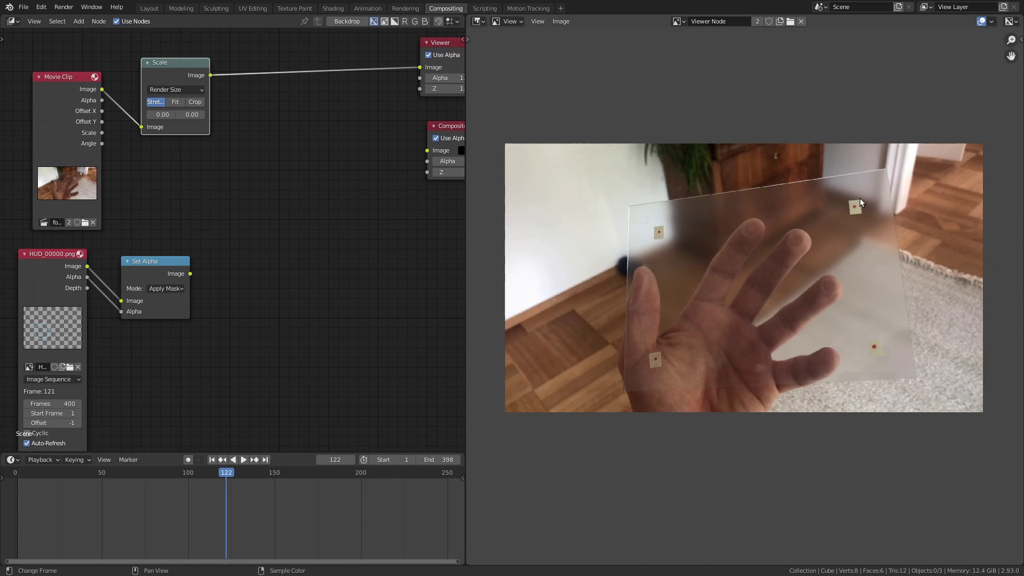
left_click(171, 267, "ctrl+shift")
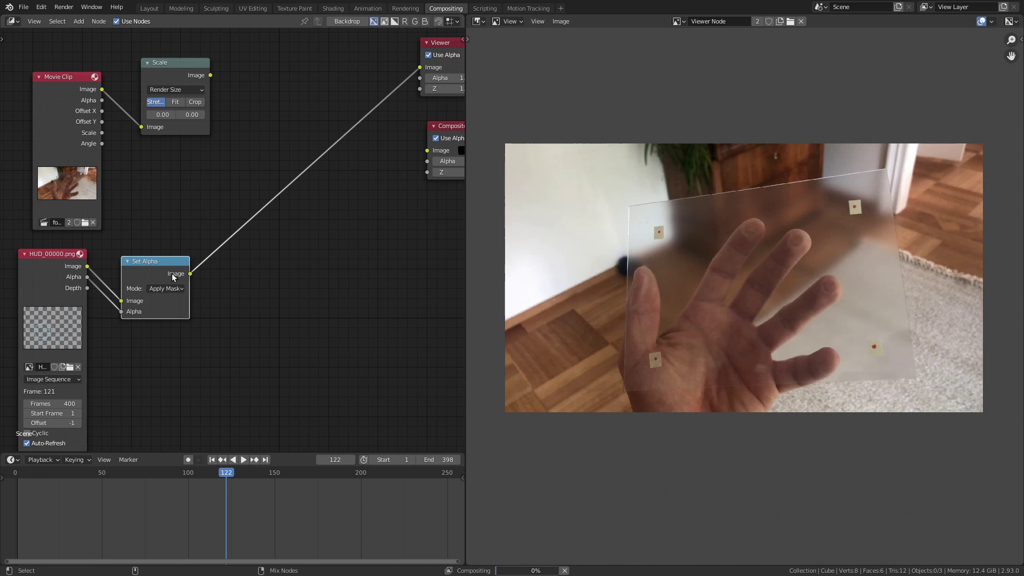
Insert a Plane Track Deform node on the link between the Set Alpha node and the Viewer
key("shift+a")
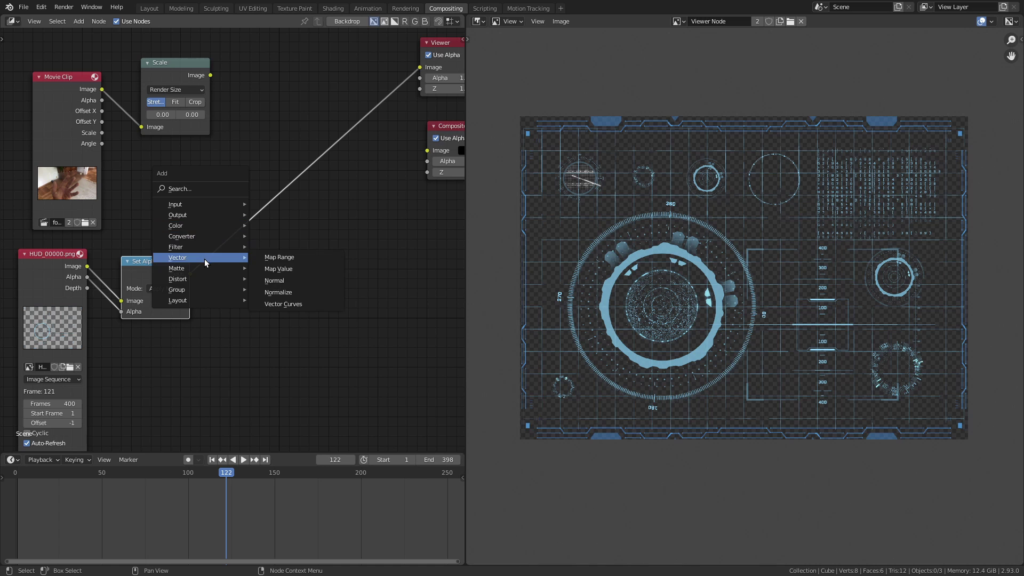
mouse_move(202, 279)
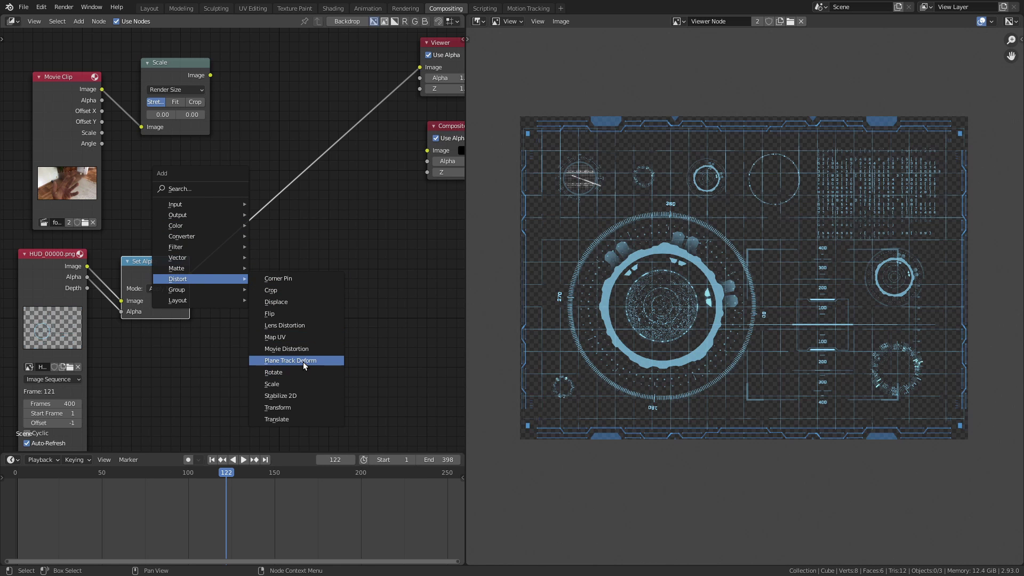
left_click(291, 361)
left_click(244, 271)
Set Plane Track Deform to the footage.mp4 clip, Camera object and Screen plane track, and preview frames 211 and 86
left_click(244, 271)
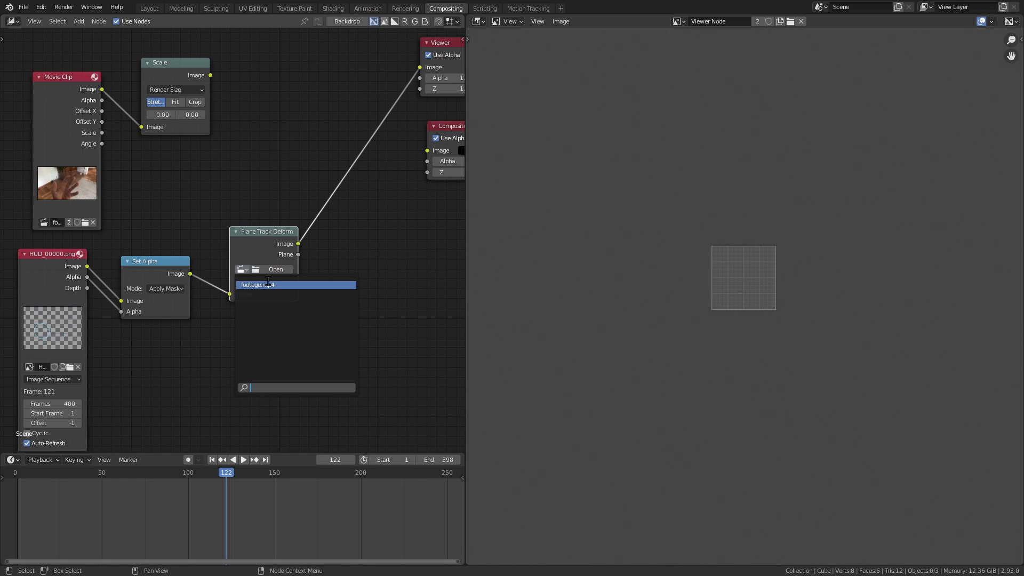
left_click(257, 286)
left_click(264, 281)
left_click(260, 297)
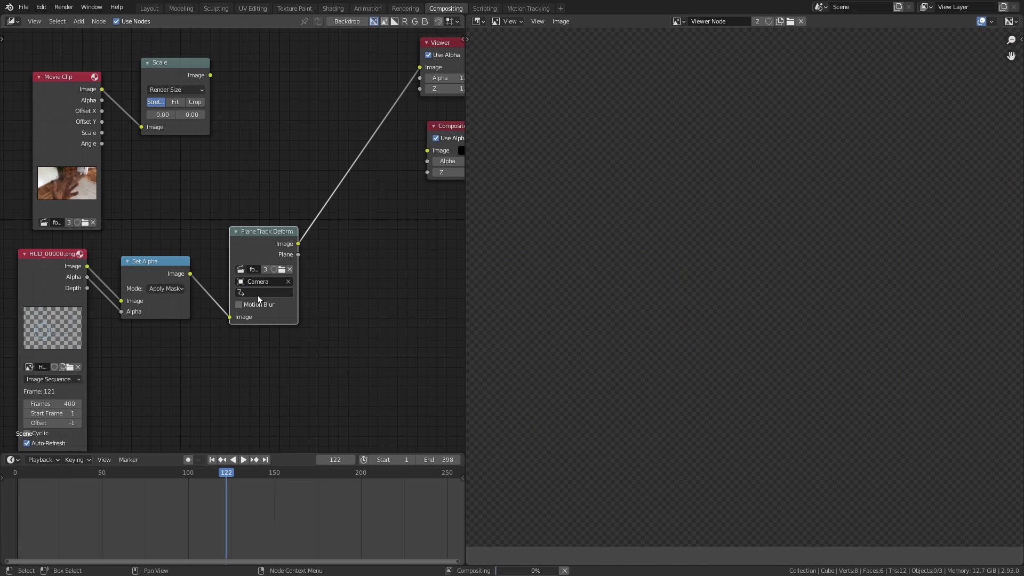
left_click(271, 293)
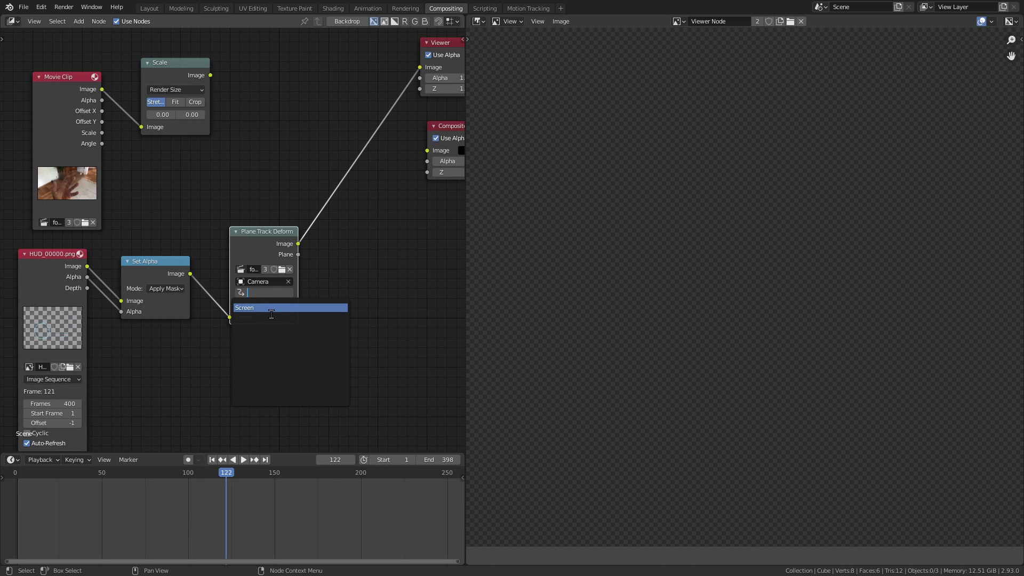
left_click(268, 309)
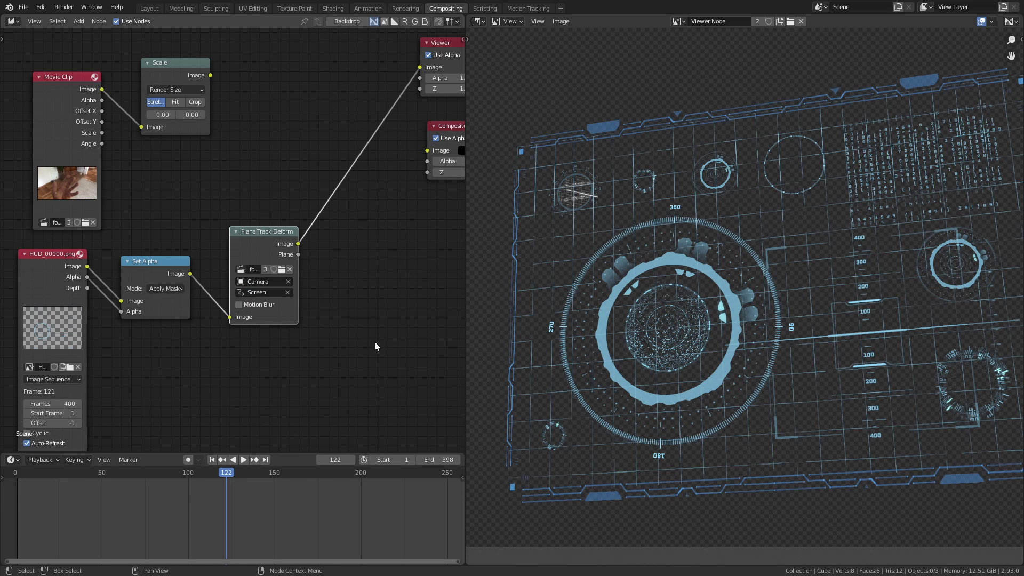
scroll(793, 314, "up", 1)
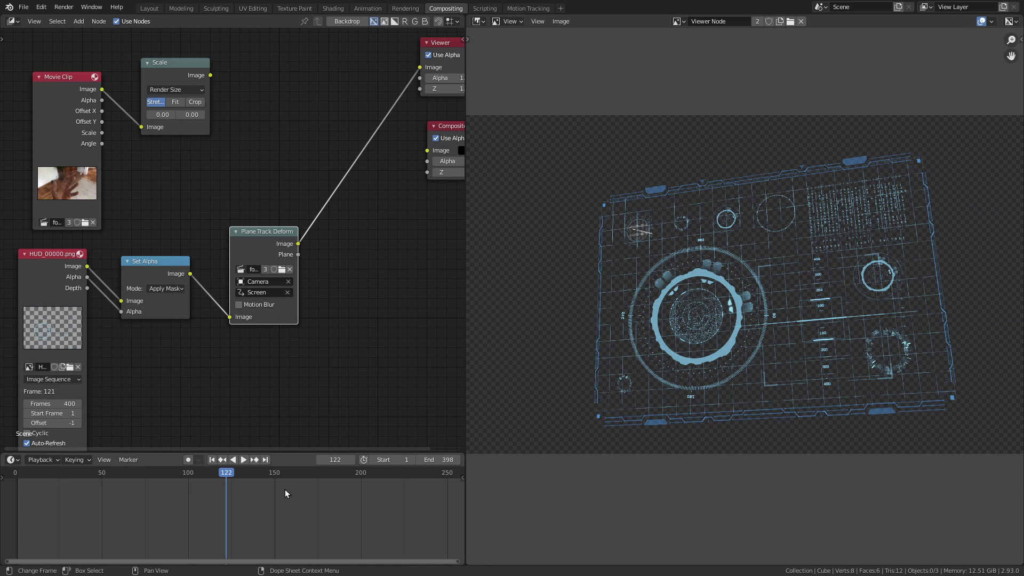
left_click(380, 475)
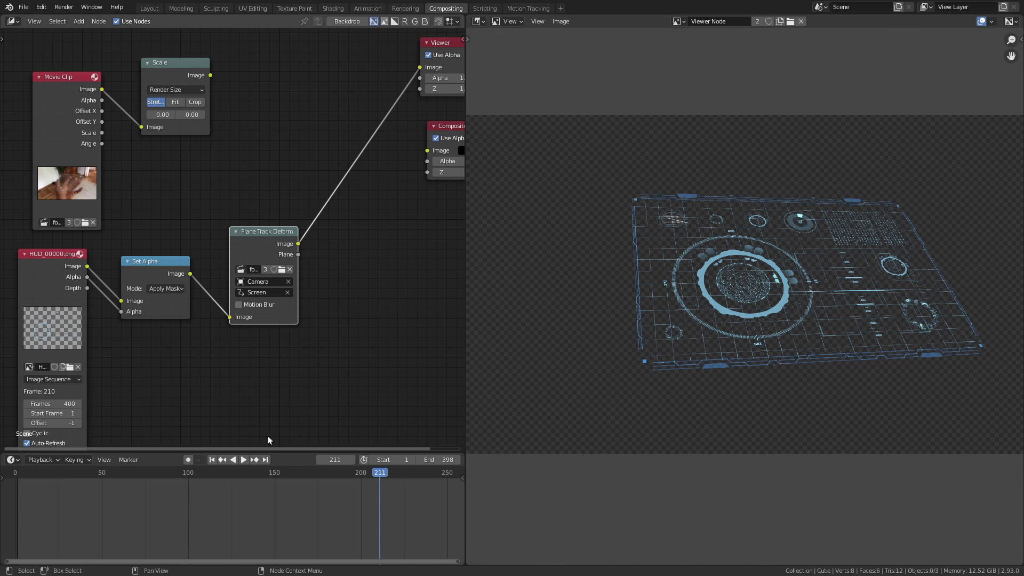
left_click(164, 474)
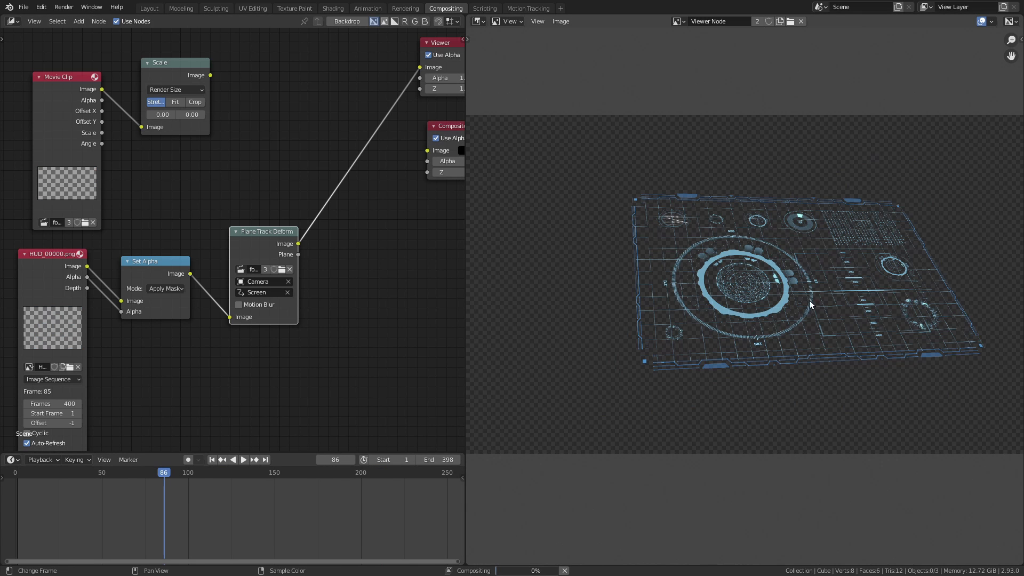
Add an Alpha Over node in the free space between the footage's Scale node and the Viewer
middle_click_drag(244, 161, 201, 176)
key("shift+a")
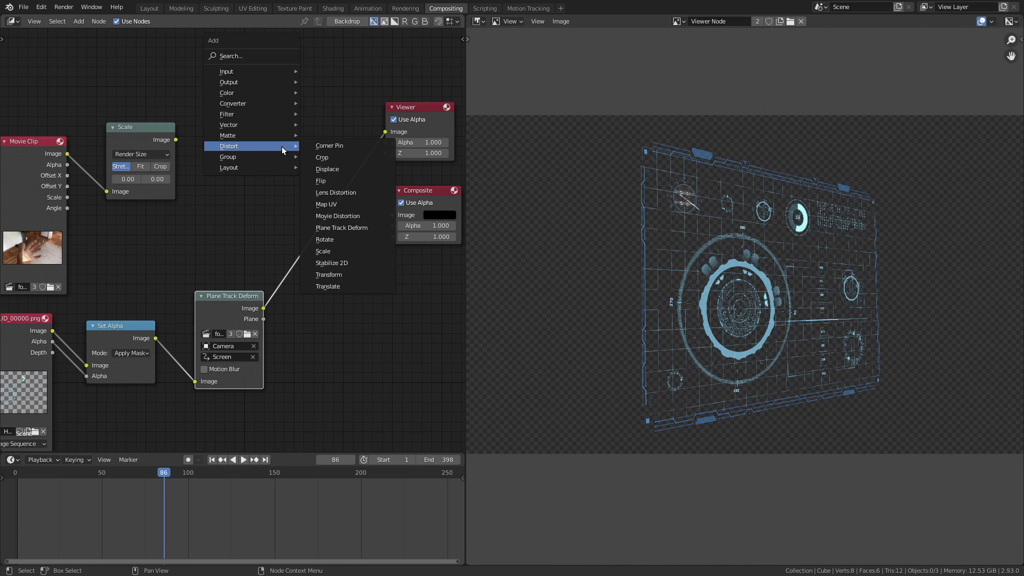
mouse_move(234, 94)
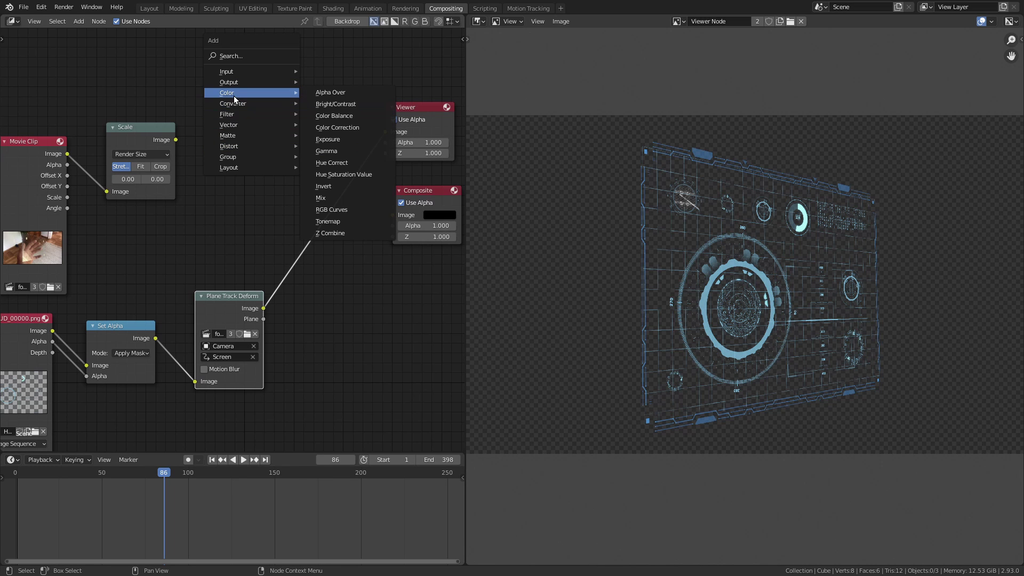
left_click(345, 94)
left_click(331, 75)
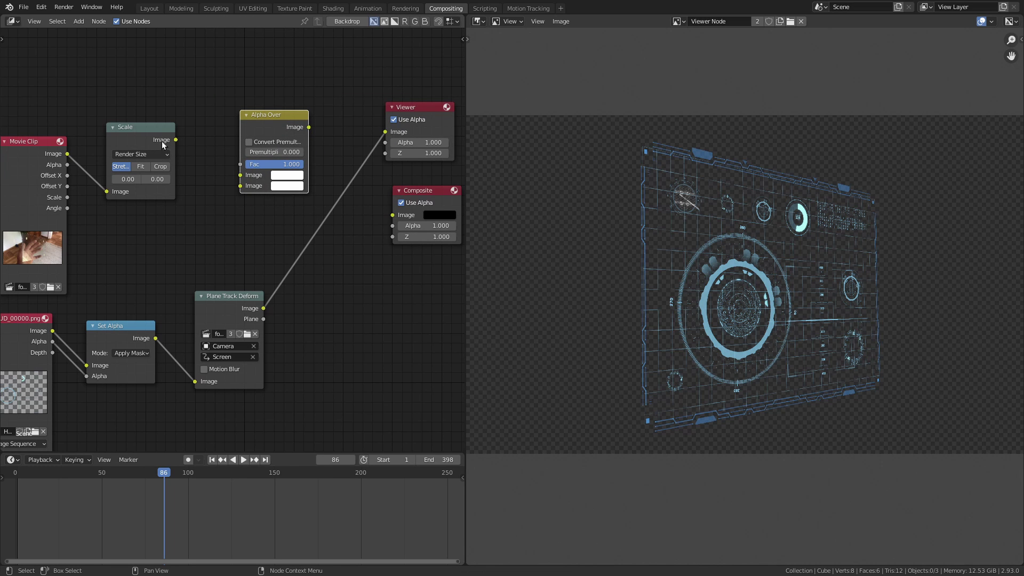
Connect Scale to Alpha Over's first Image input, Plane Track Deform to its second, and Alpha Over's output to the Viewer
left_click_drag(176, 140, 240, 175)
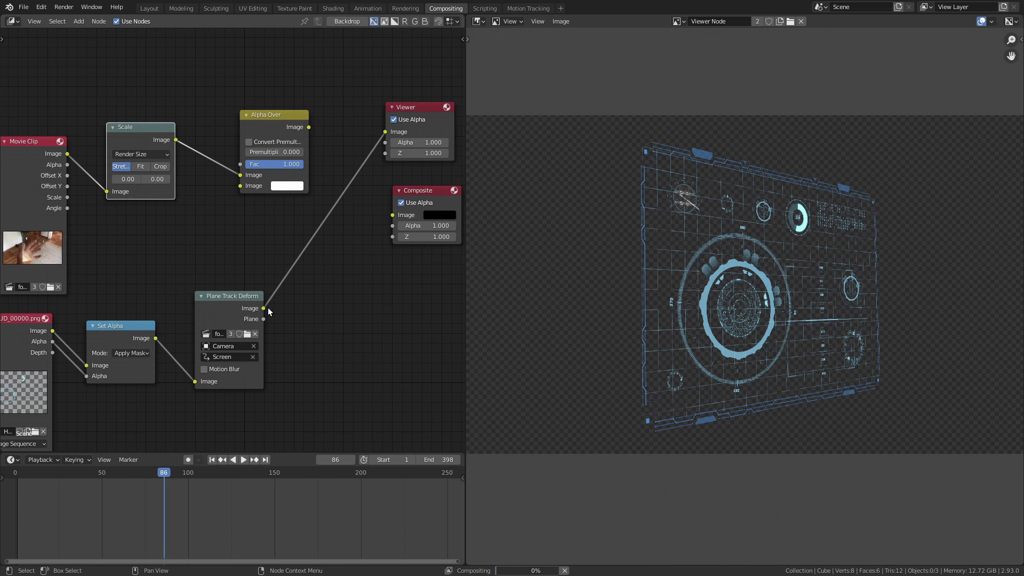
left_click_drag(269, 308, 242, 186)
left_click_drag(274, 122, 431, 105)
scroll(829, 311, "up", 1)
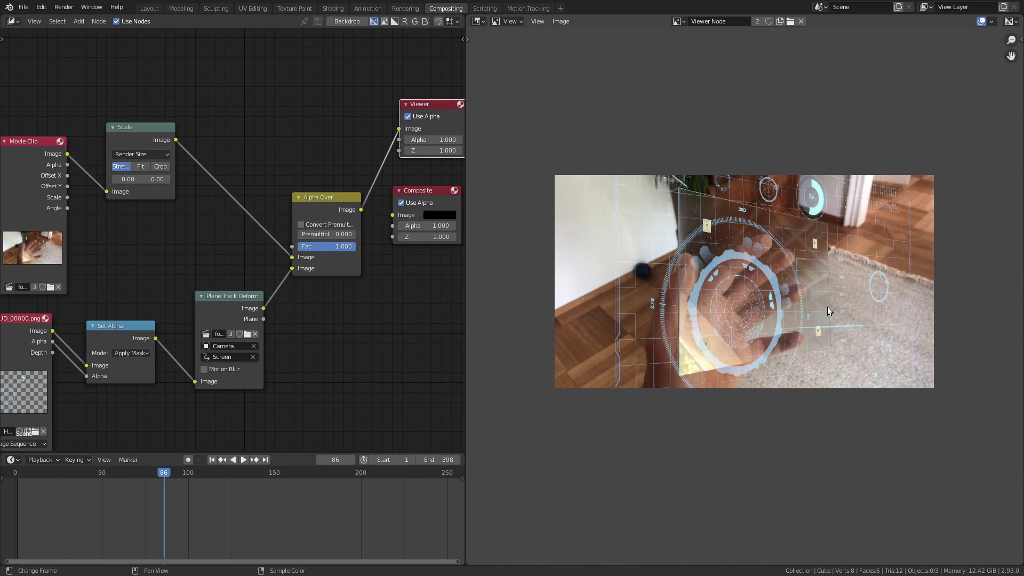
Spread out the node tree, moving the Scale node slightly right and the HUD image, Set Alpha and Plane Track Deform nodes down and left
middle_click_drag(358, 392, 405, 344)
scroll(385, 302, "down", 2)
middle_click_drag(382, 297, 369, 244)
mouse_move(194, 72)
left_mouse_down()
mouse_move(110, 74)
mouse_move(204, 71)
left_mouse_up()
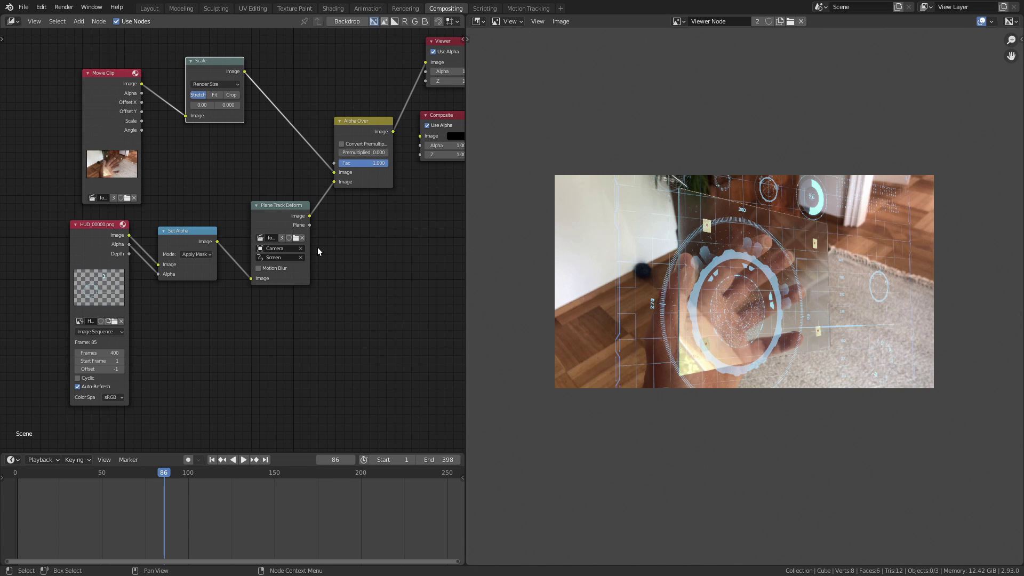
left_click_drag(281, 218, 277, 260)
left_click_drag(168, 235, 155, 268)
left_click_drag(73, 232, 41, 262)
left_click_drag(278, 246, 244, 237)
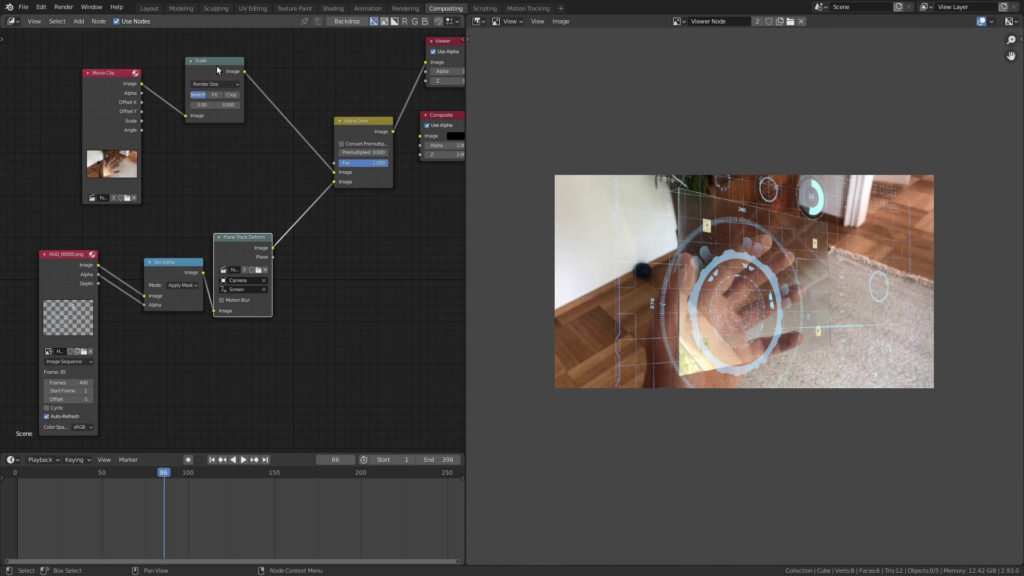
Duplicate the Render Size Scale node and insert the copy between Plane Track Deform and Alpha Over
left_click(206, 75)
key("shift+d")
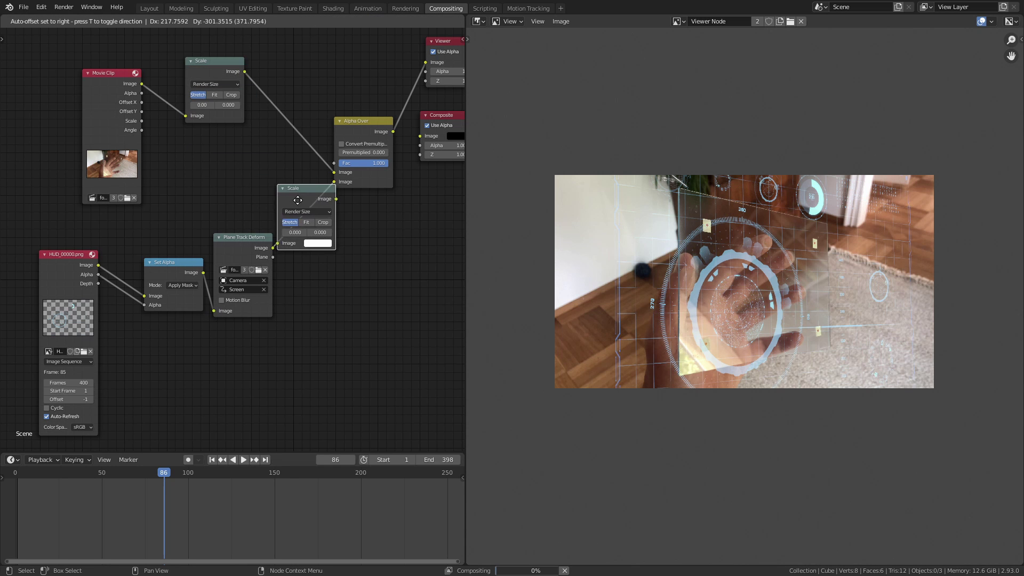
left_click(327, 210)
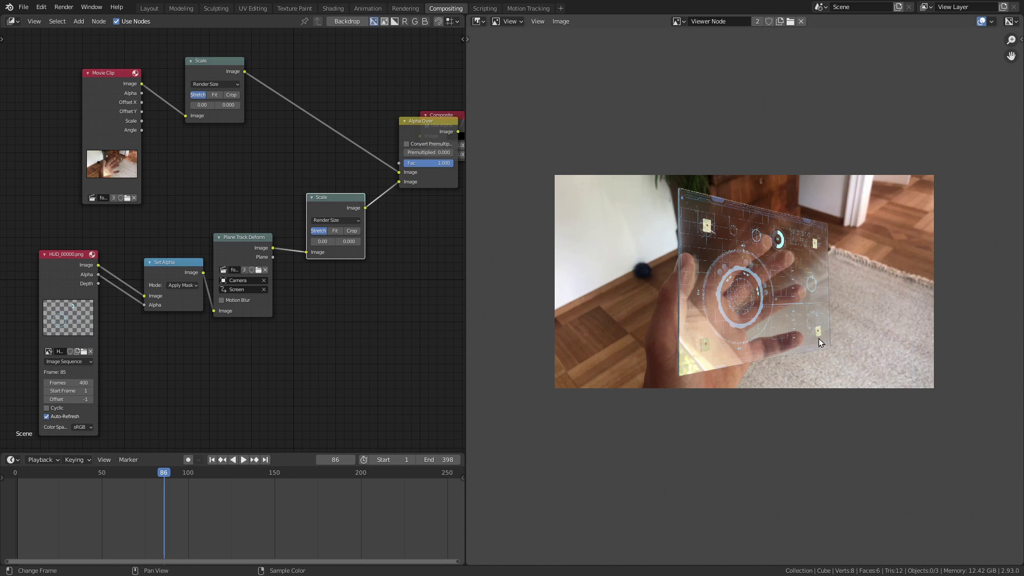
Examine the HUD's alignment with the glass plate at frames 86 and 150, and look over the output end of the node tree
scroll(803, 338, "up", 2)
scroll(796, 339, "down", 1)
middle_click_drag(796, 339, 799, 338, "ctrl")
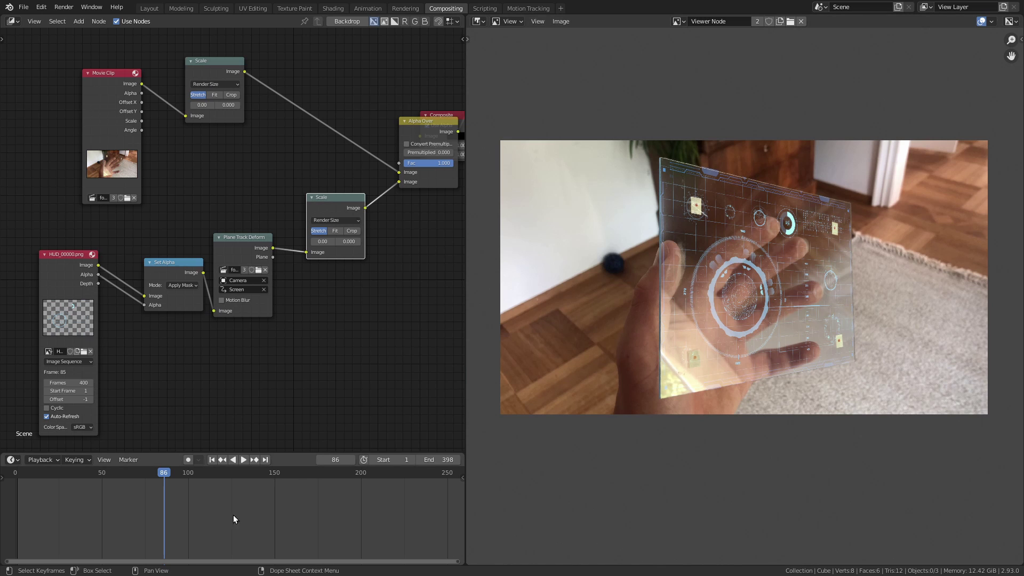
left_click(276, 474)
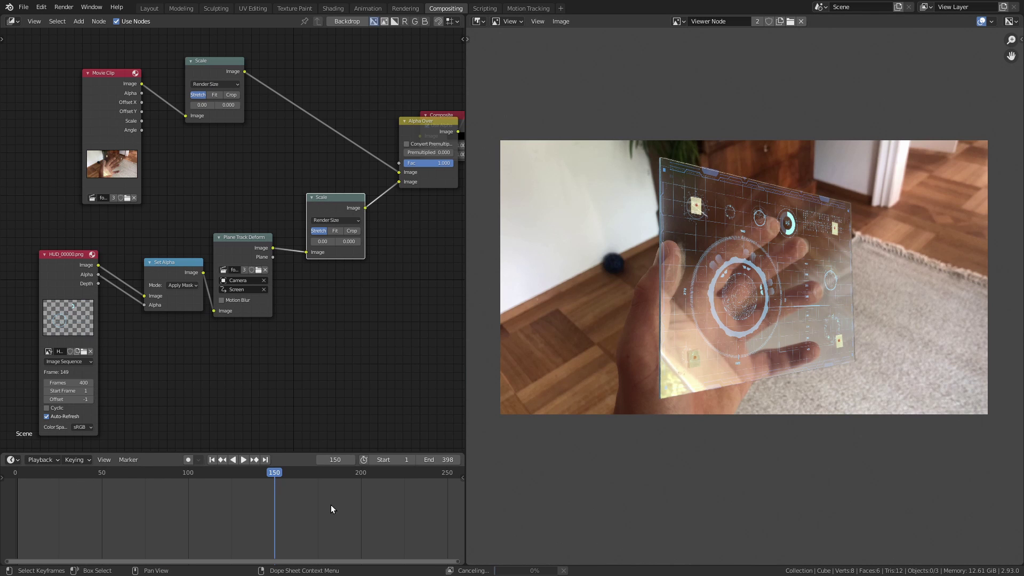
key("Home")
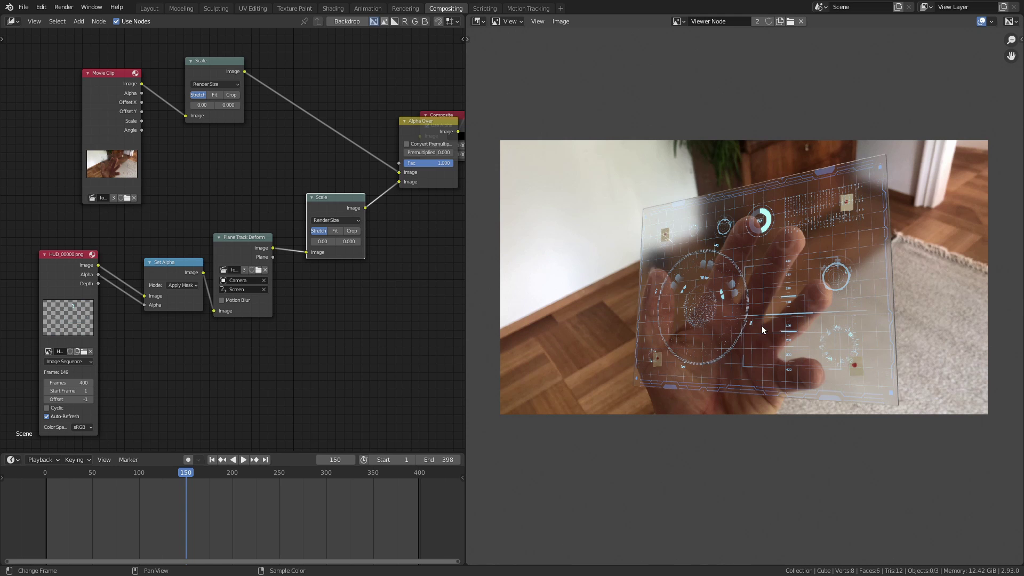
scroll(762, 317, "up", 3)
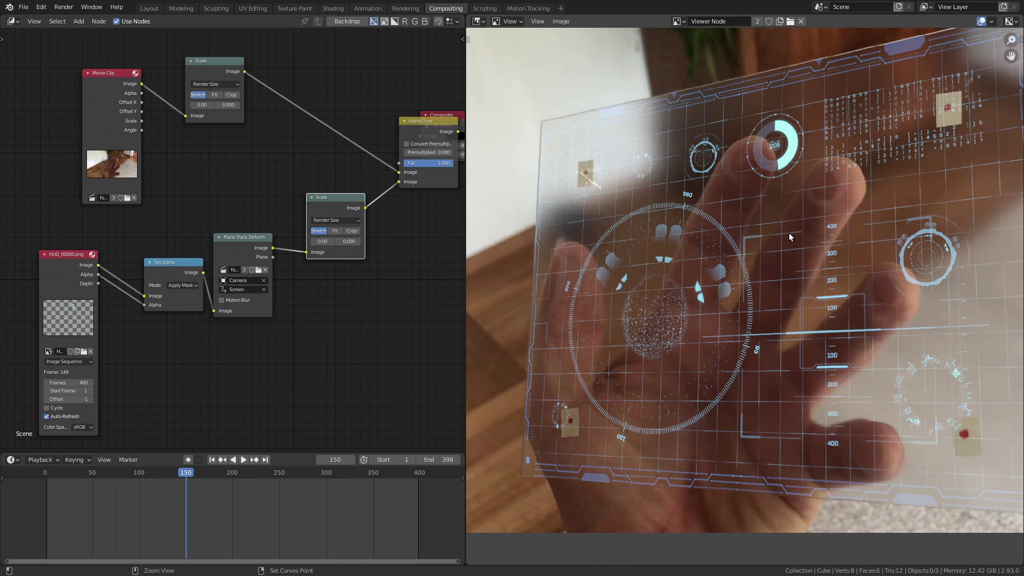
scroll(789, 232, "down", 2)
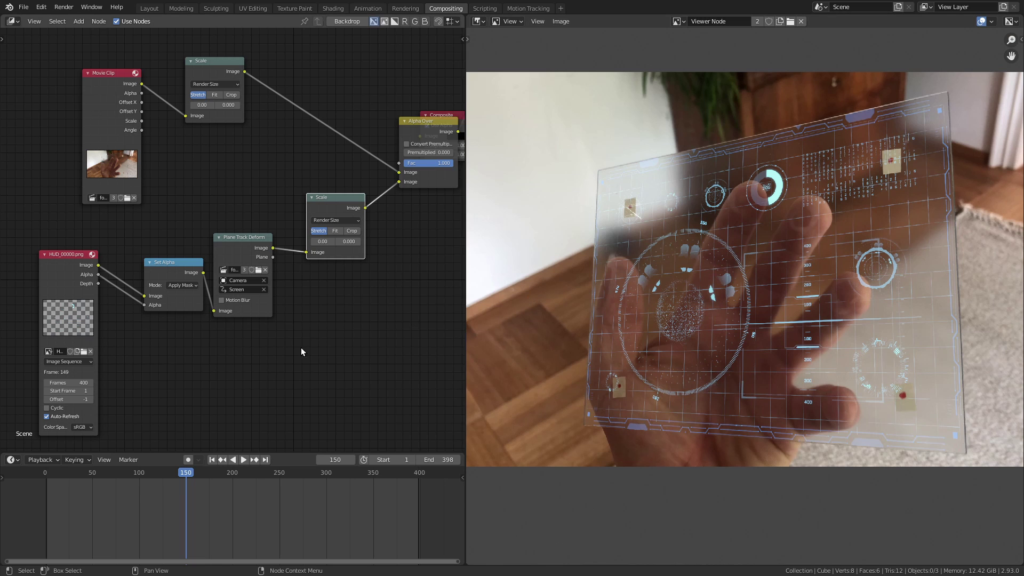
middle_click_drag(301, 350, 227, 380)
middle_click_drag(287, 262, 122, 312)
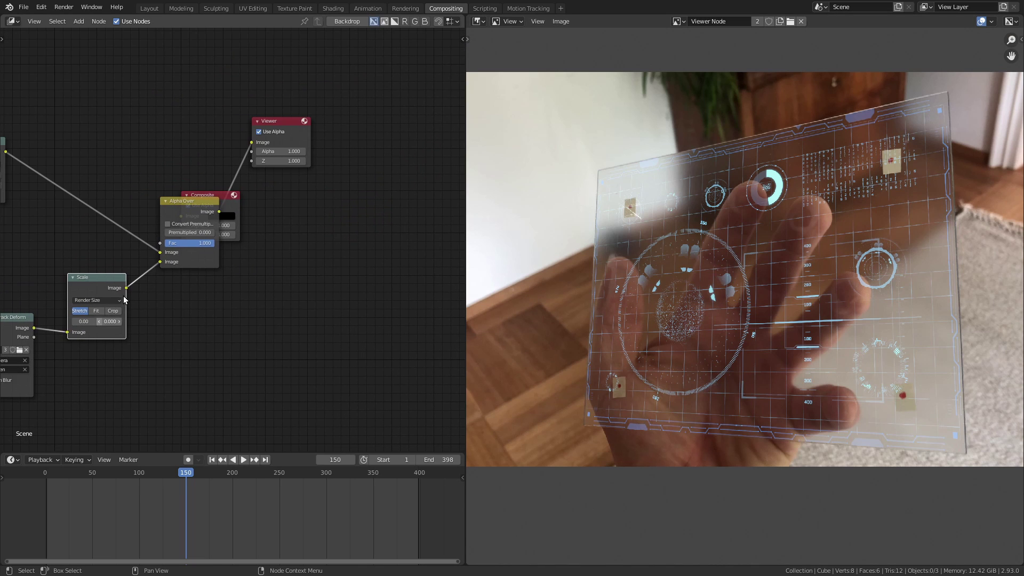
Move the Composite node out from behind the Alpha Over node into free space
left_click_drag(223, 196, 457, 244)
middle_click_drag(96, 111, 331, 152)
scroll(330, 166, "up", 3)
middle_click_drag(305, 186, 285, 142)
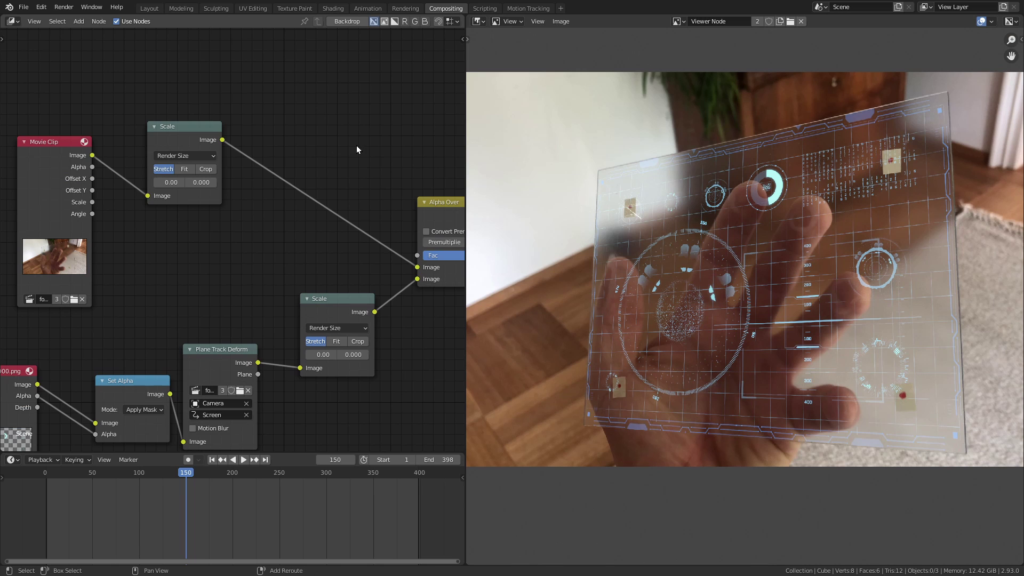
Insert an RGB Curves node between the footage's Scale node and Alpha Over, adding a darkening curve point at about X 0.756, Y 0.663
key("shift+a")
mouse_move(357, 149)
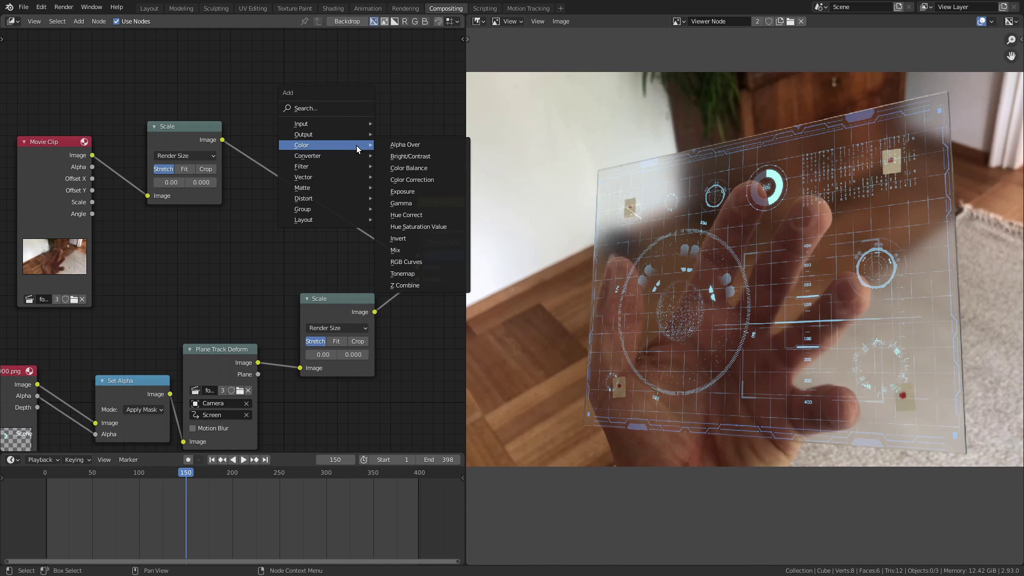
left_click(409, 264)
left_click(345, 163)
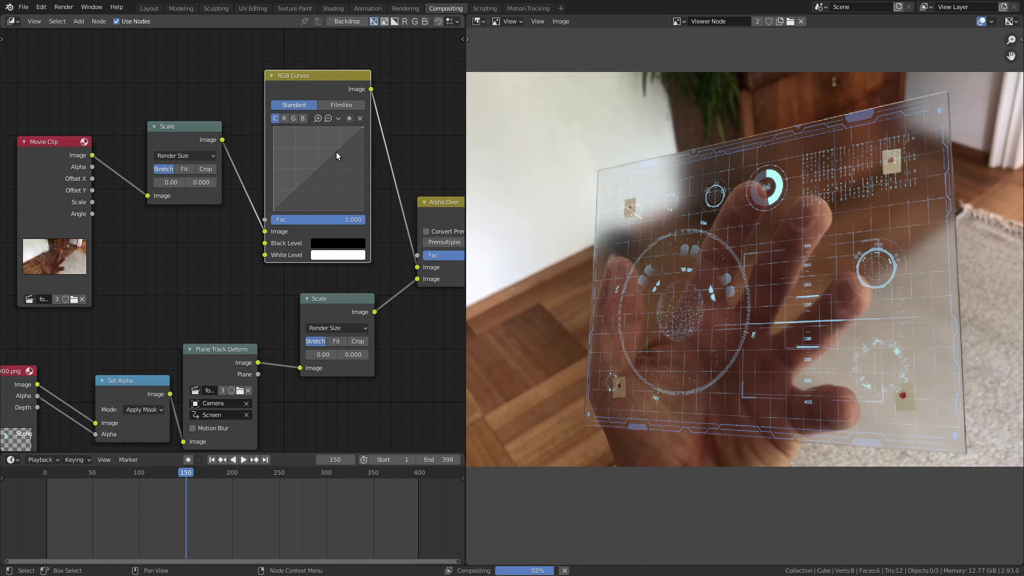
left_click(339, 153)
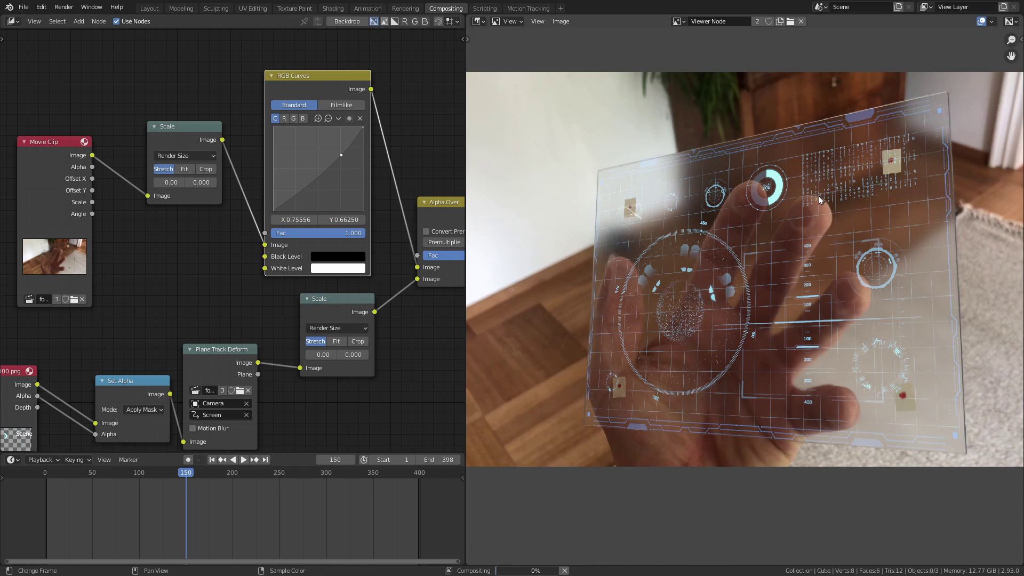
Line up the Set Alpha, Plane Track Deform and HUD Scale nodes in a row below the footage nodes
middle_click_drag(225, 357, 230, 218)
scroll(276, 324, "down", 2)
middle_click_drag(281, 324, 272, 358)
left_click_drag(144, 288, 123, 280)
left_click_drag(212, 263, 190, 281)
left_click_drag(293, 222, 261, 280)
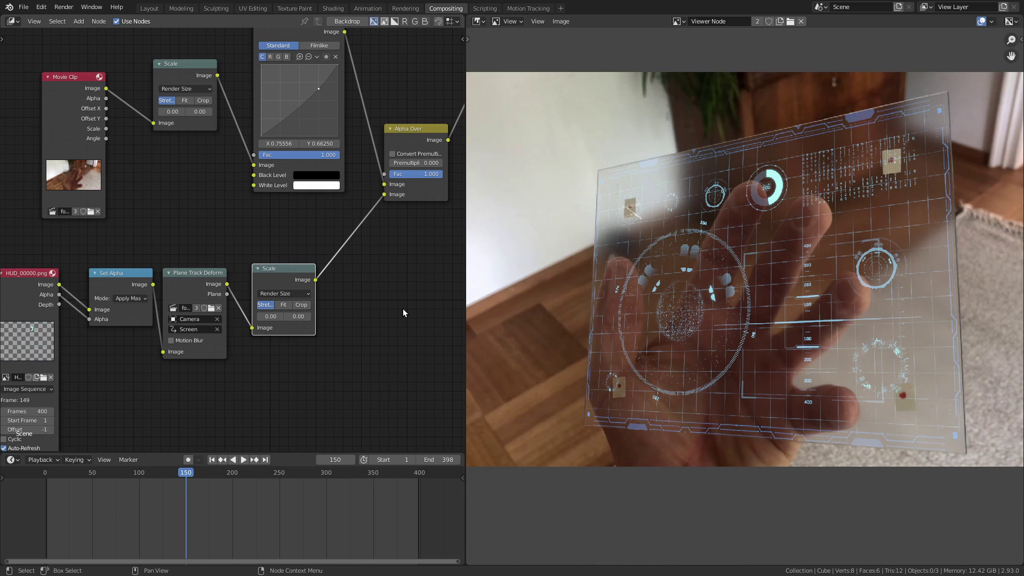
Insert a Hue Saturation Value node between the HUD's Scale node and Alpha Over
key("shift+a")
mouse_move(405, 307)
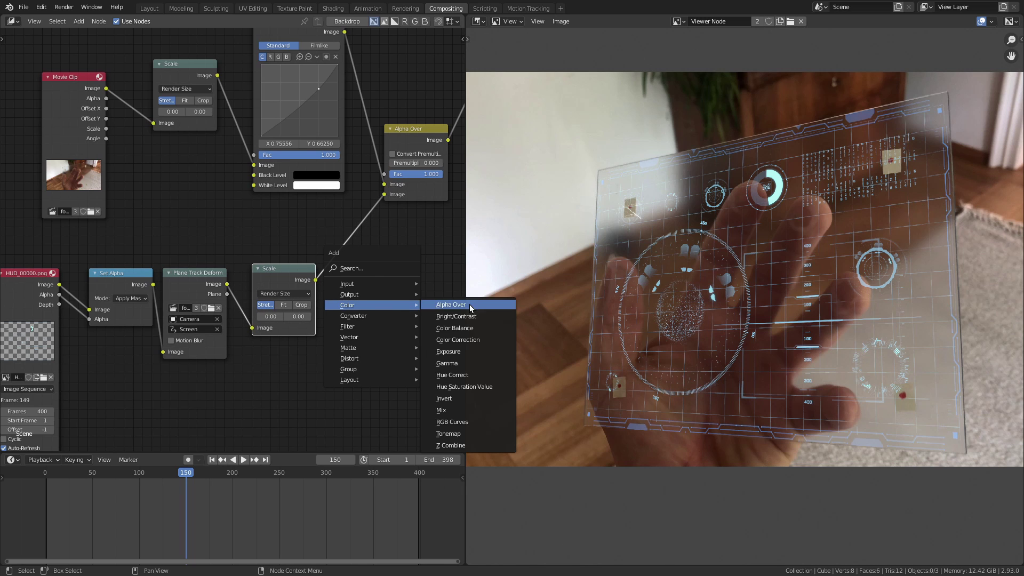
left_click(481, 387)
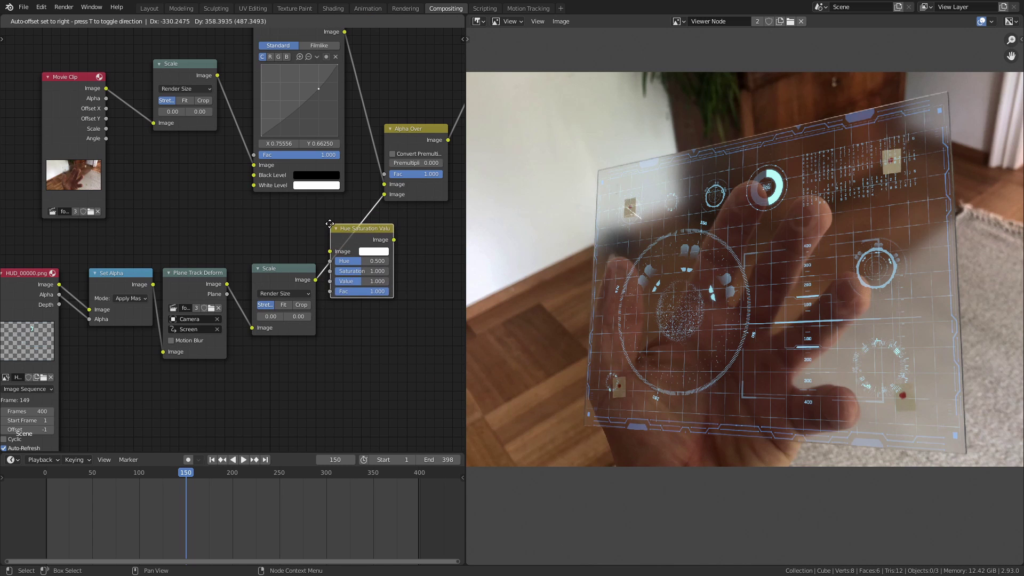
left_click(354, 224)
Set the Saturation of the Hue Saturation Value node to 1.5
scroll(313, 262, "up", 2)
middle_click_drag(313, 262, 217, 212)
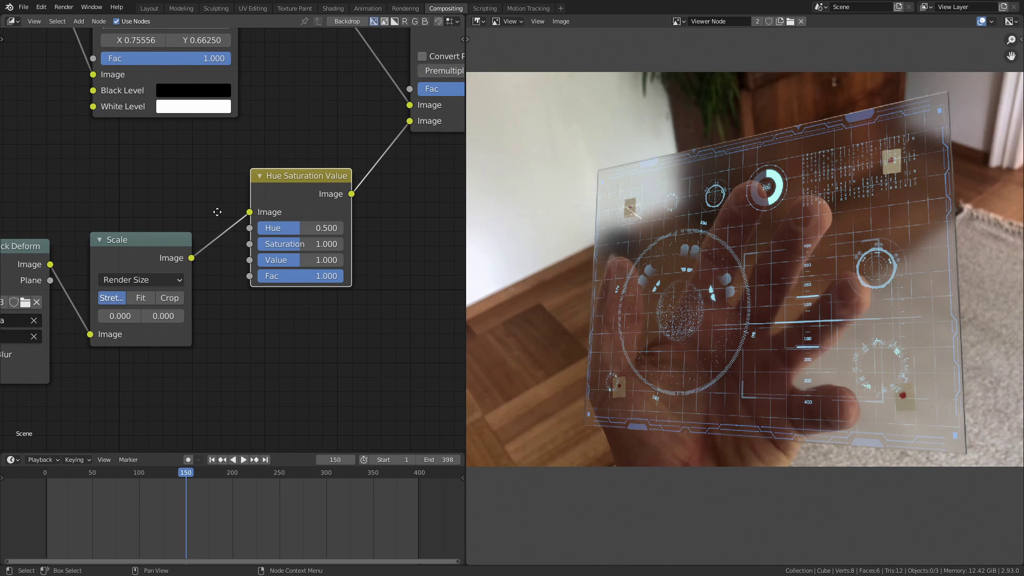
left_click(312, 243)
type("1.5")
key("Return")
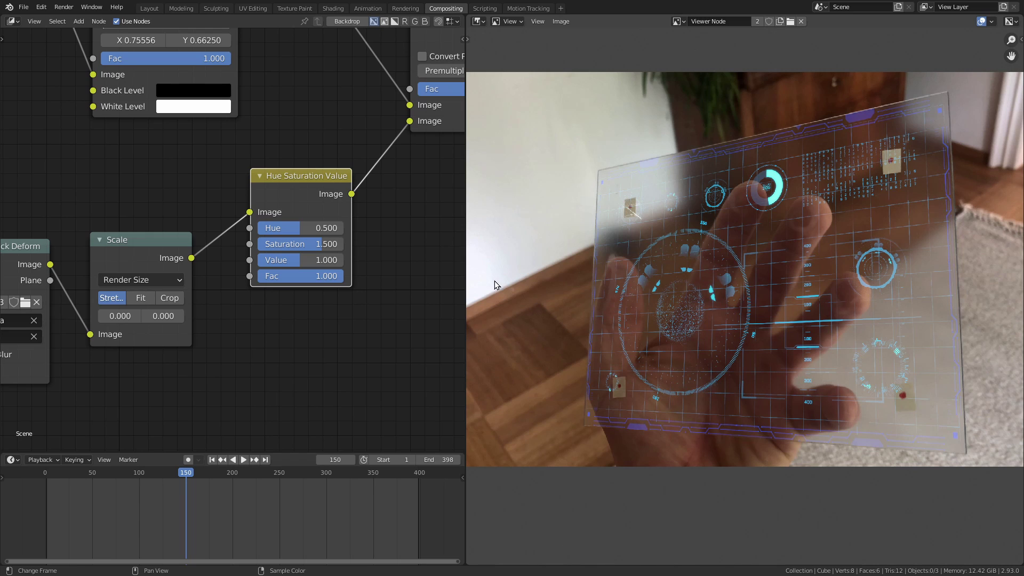
Try Value settings of 2 and 4 on the Hue Saturation Value node
left_click(315, 260)
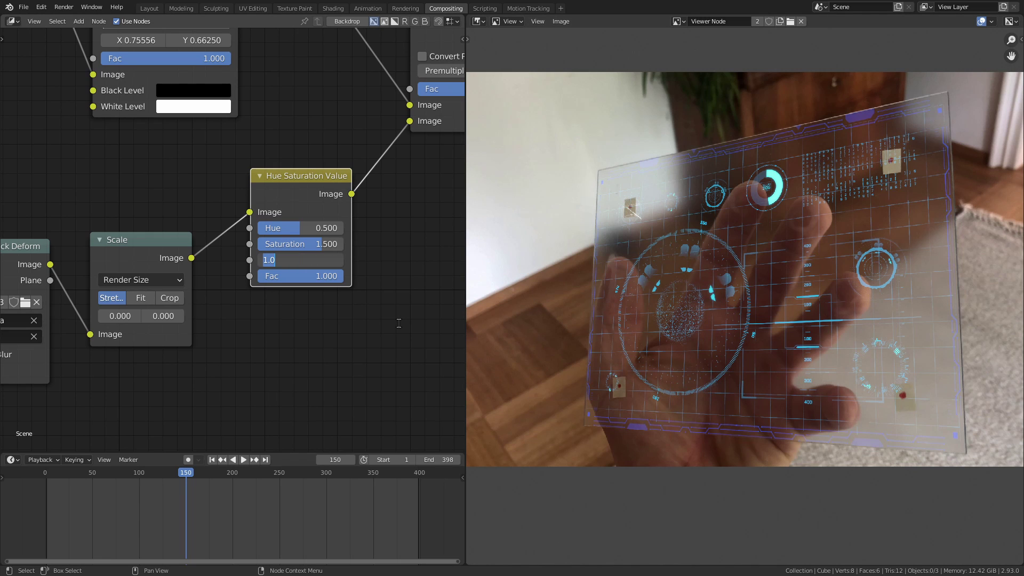
type("2")
key("Return")
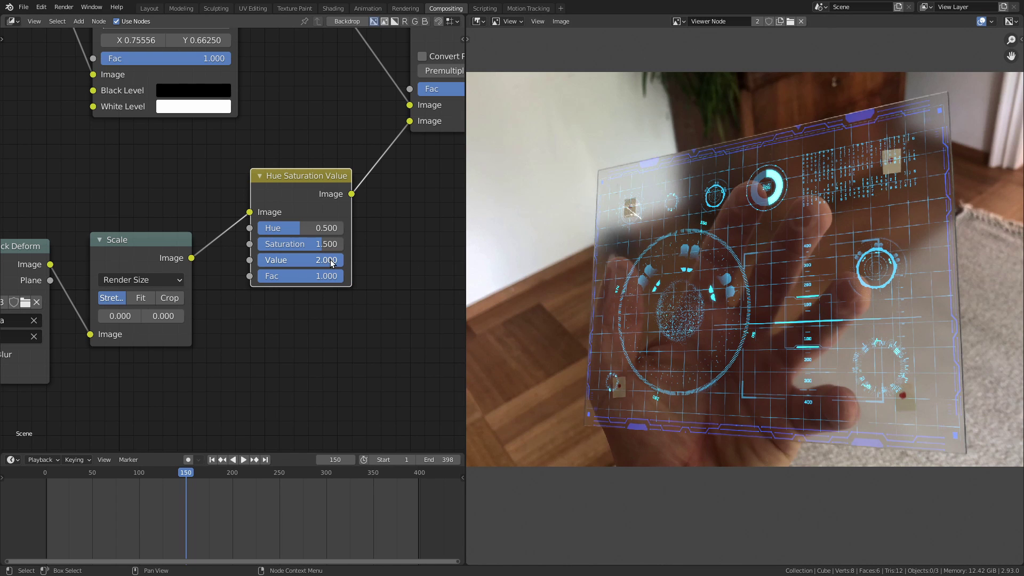
left_click_drag(330, 260, 331, 260)
left_click(327, 263)
type("4")
key("Return")
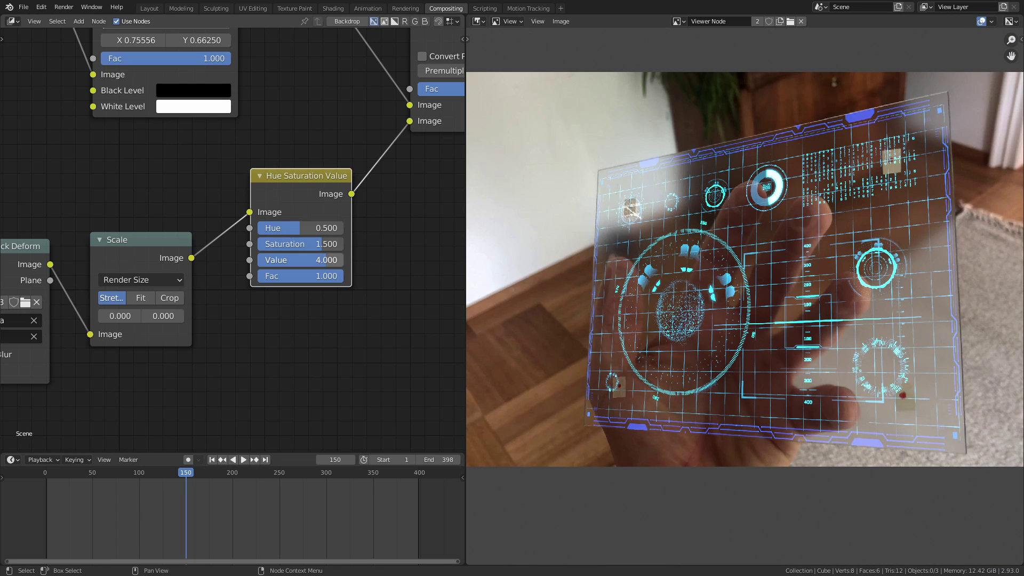
Set the Value of the Hue Saturation Value node to 3.5
left_click(316, 260)
type("3.5")
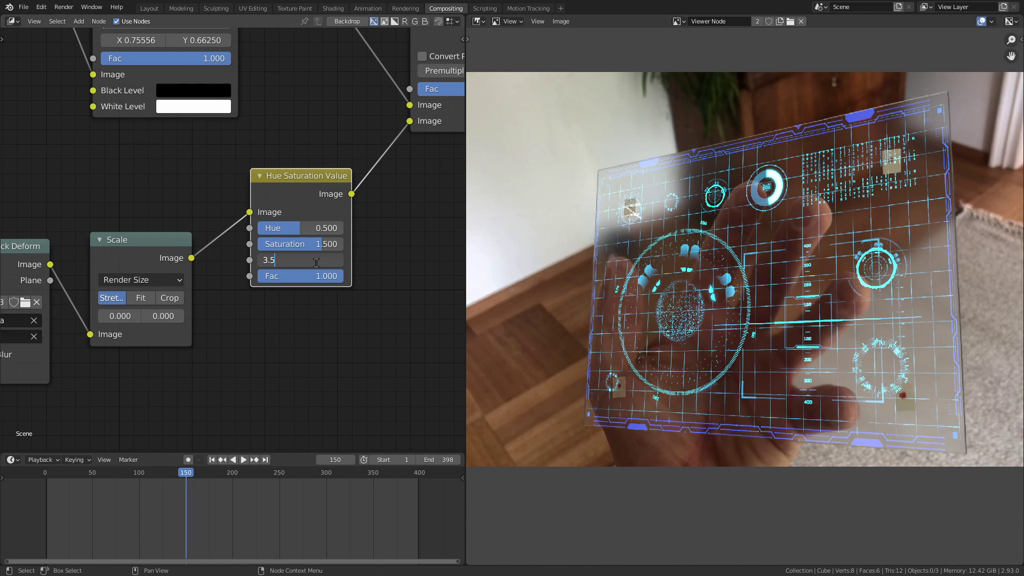
key("Return")
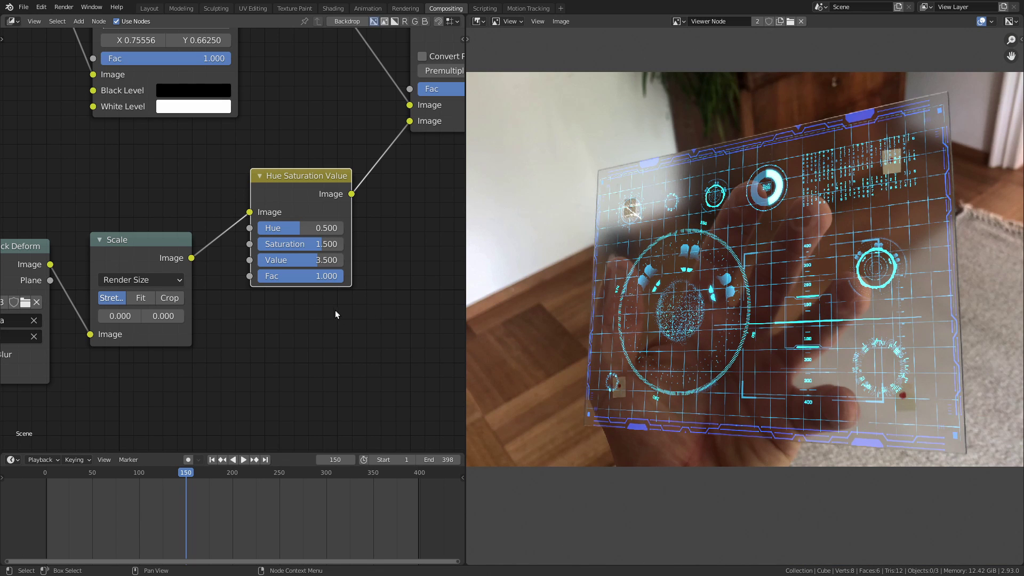
Space the HUD image sequence and Set Alpha nodes farther away from the Plane Track Deform node
scroll(273, 305, "down", 2)
middle_click_drag(273, 305, 386, 268)
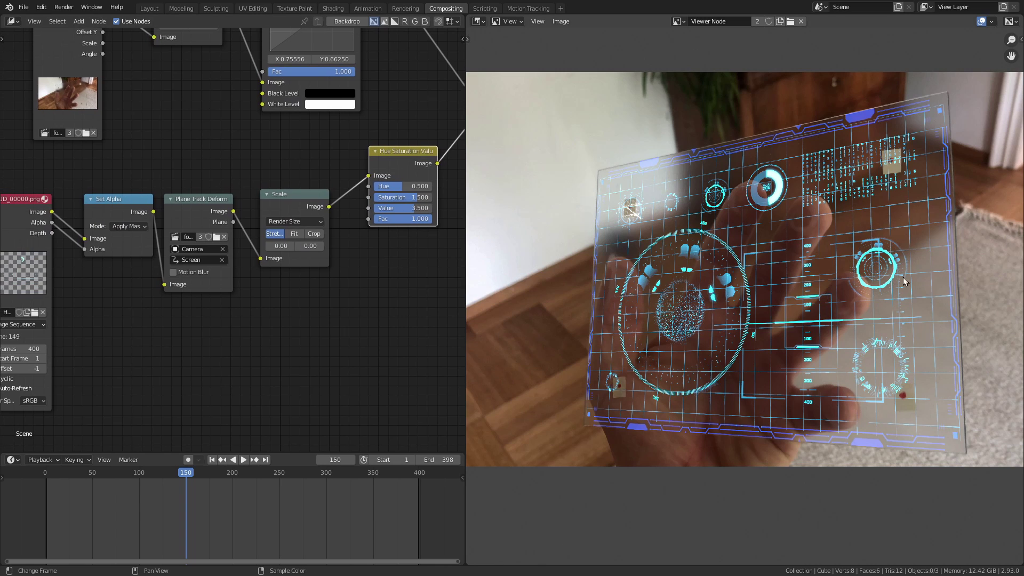
scroll(850, 278, "down", 1)
scroll(851, 277, "up", 1)
scroll(849, 276, "down", 1)
scroll(850, 277, "up", 2)
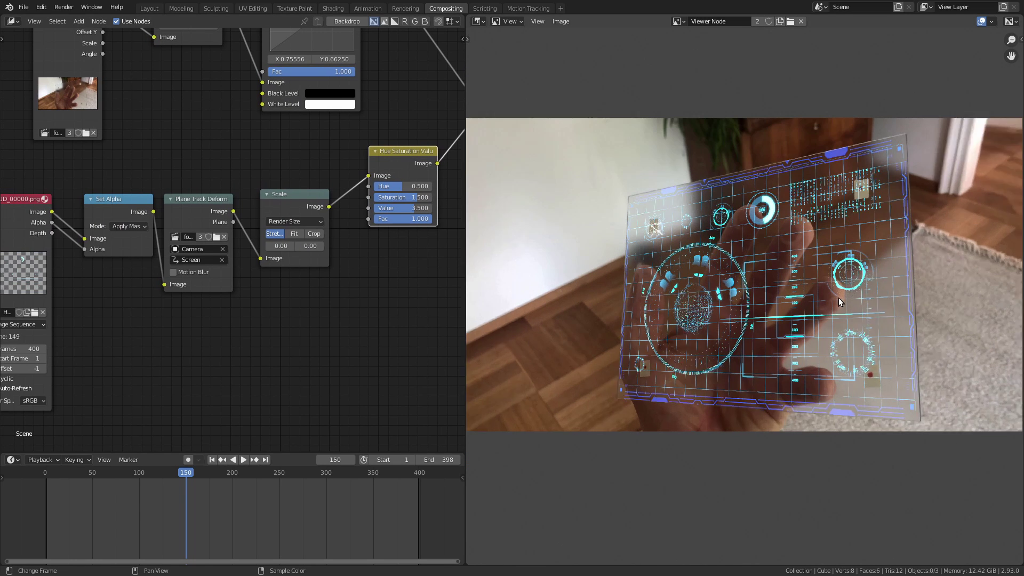
scroll(240, 308, "down", 2)
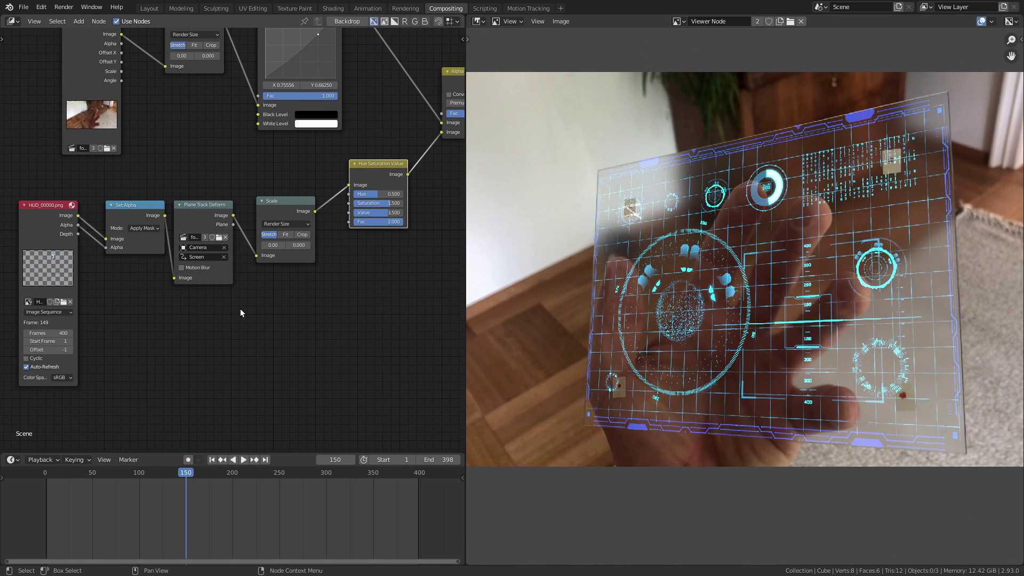
middle_click_drag(240, 308, 286, 313)
left_click_drag(103, 216, 89, 215)
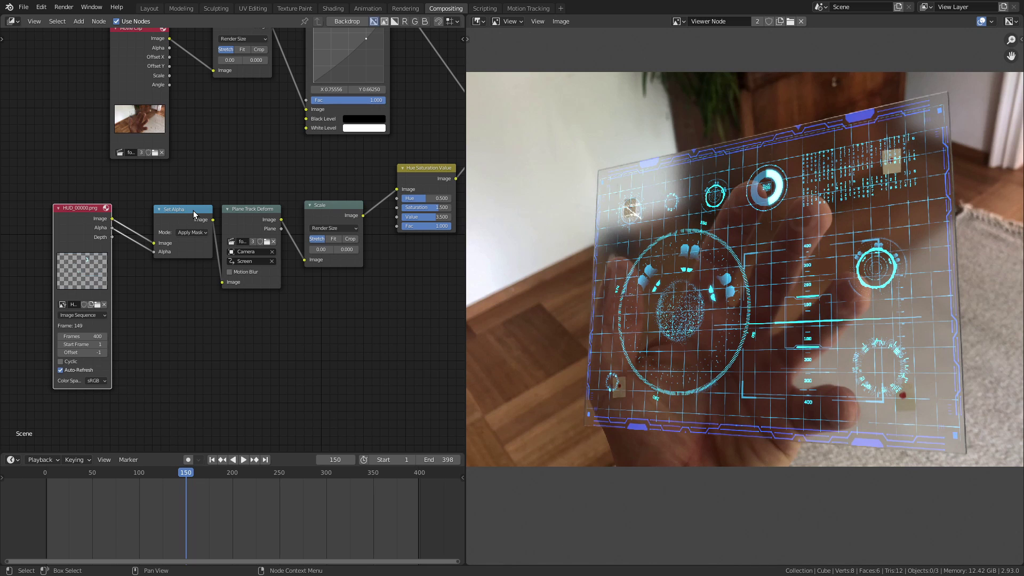
left_click_drag(193, 210, 175, 218)
Enable Motion Blur on the Plane Track Deform node
scroll(786, 438, "up", 2)
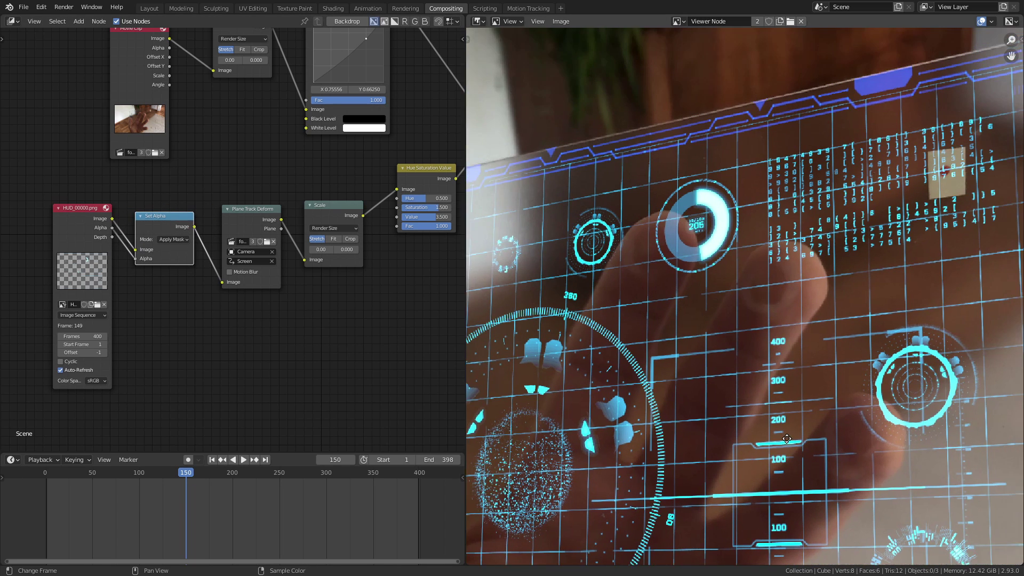
middle_click_drag(787, 439, 726, 431)
left_click(242, 213)
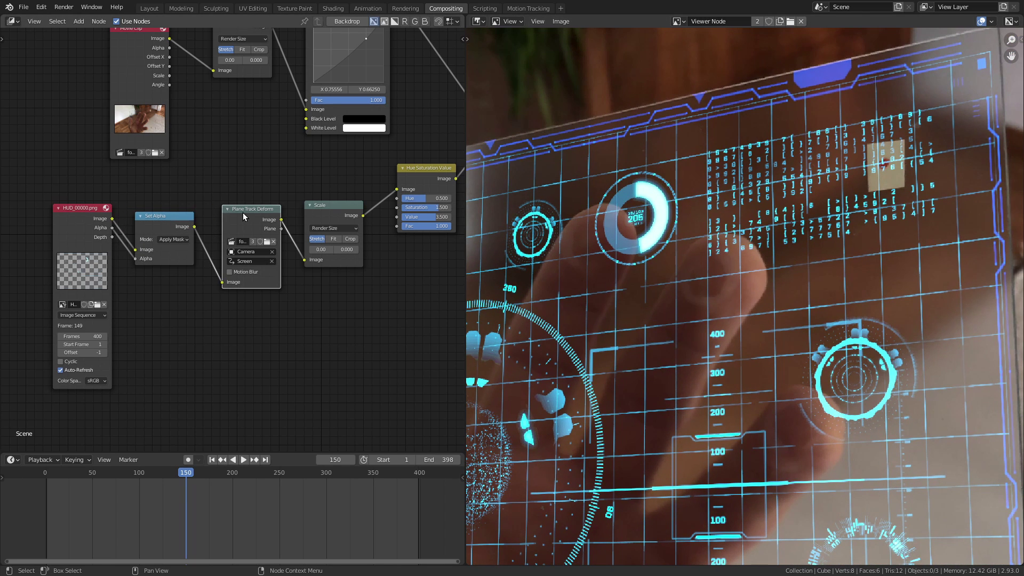
scroll(283, 299, "up", 3)
middle_click_drag(312, 331, 280, 301)
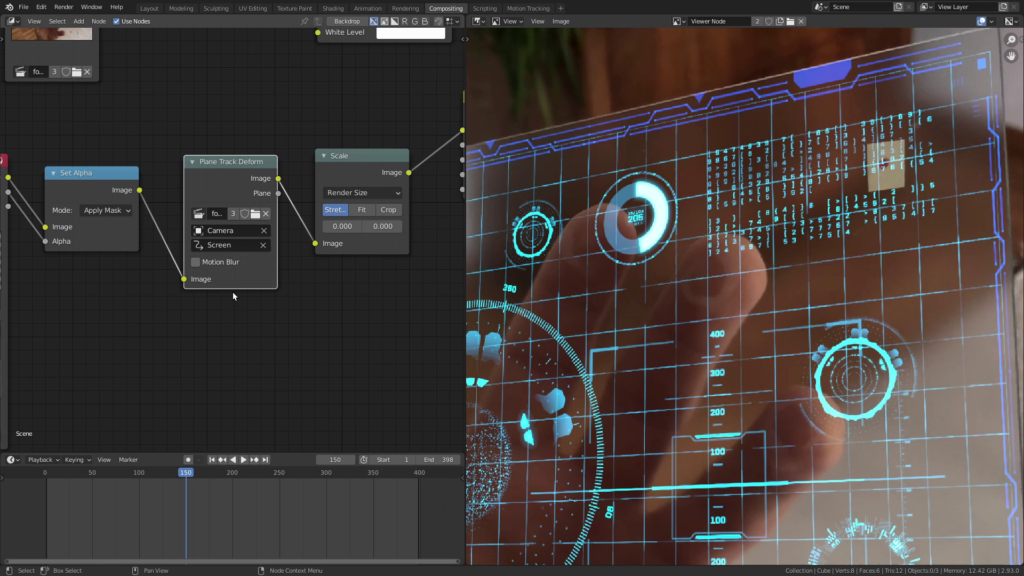
left_click(196, 262)
Inspect the HUD overlay up close in the composited preview at frame 150 with motion blur enabled
scroll(760, 331, "down", 2)
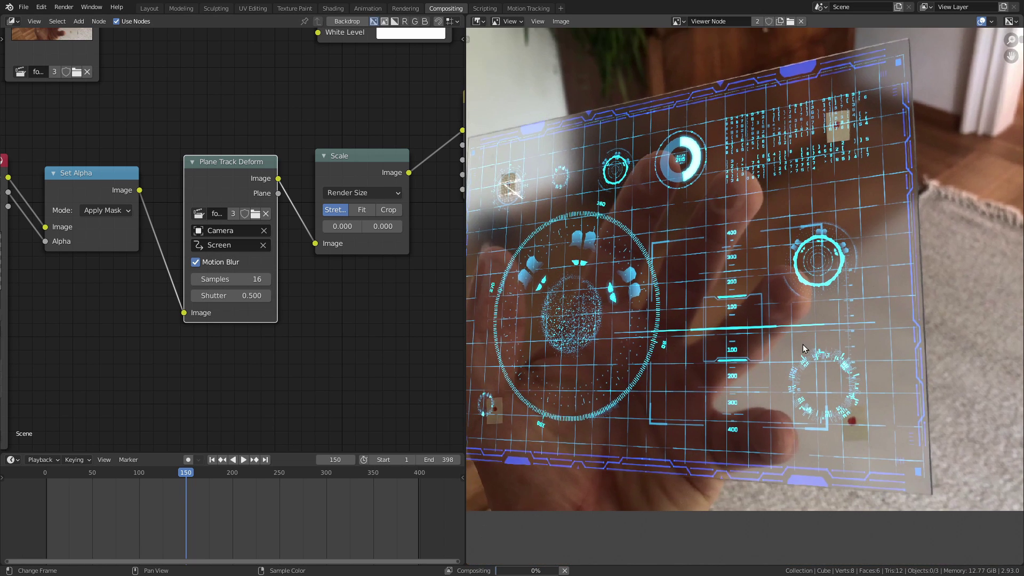
scroll(805, 348, "up", 2)
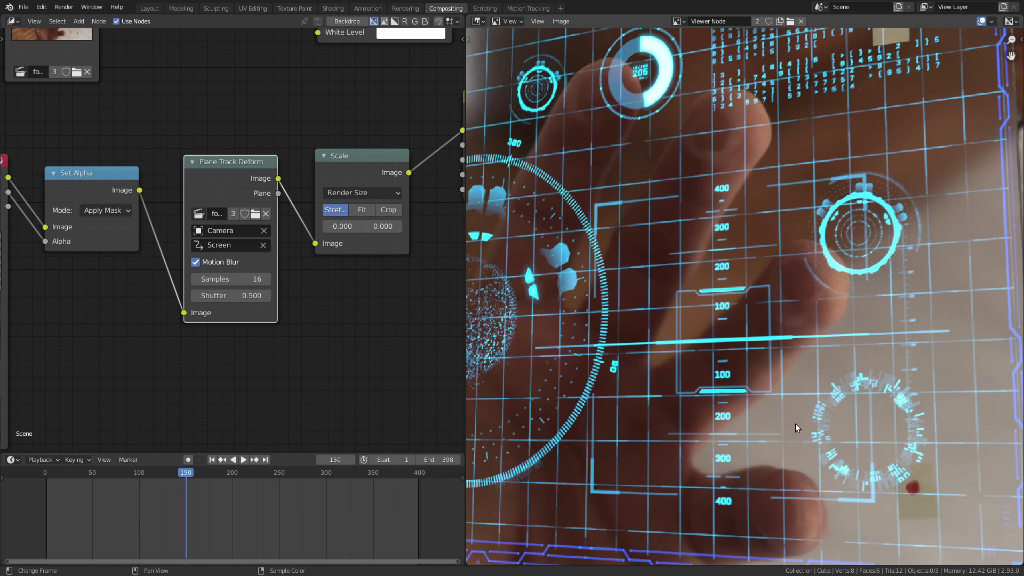
scroll(875, 443, "up", 1)
middle_click_drag(851, 434, 755, 384)
scroll(768, 338, "up", 2)
scroll(754, 384, "down", 4)
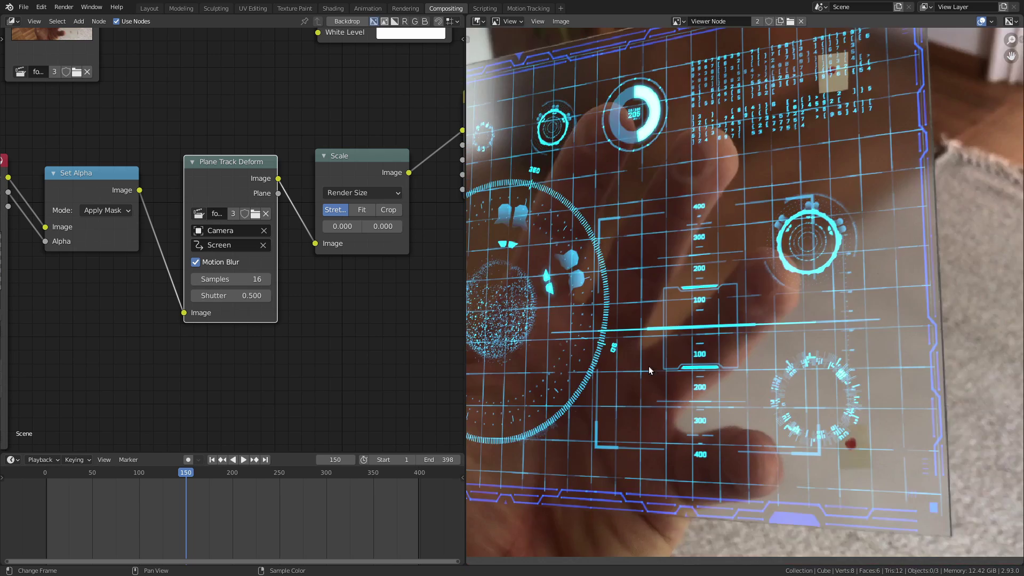
scroll(648, 366, "down", 1)
middle_click_drag(649, 366, 757, 346)
scroll(757, 345, "down", 2)
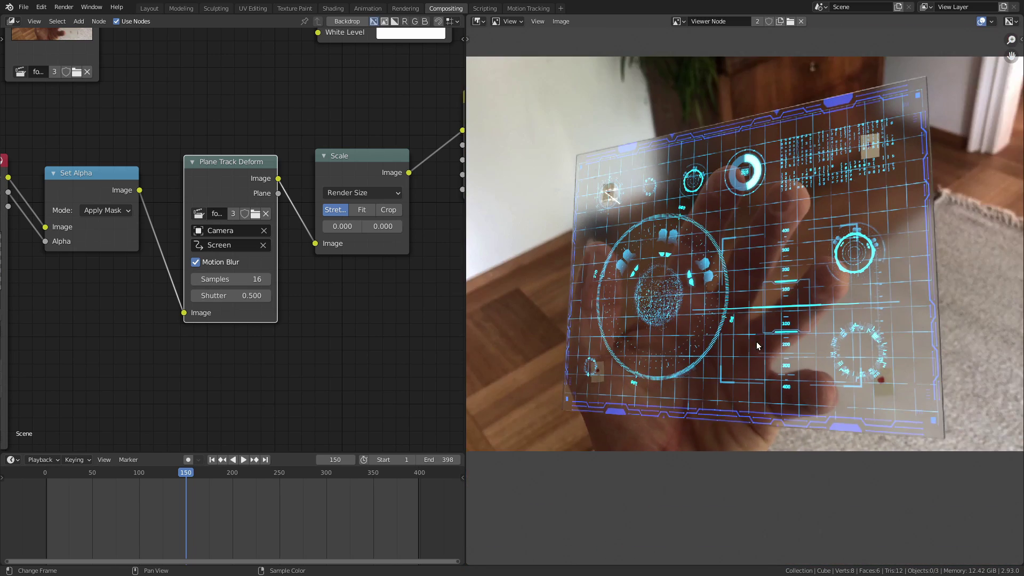
scroll(757, 346, "up", 1)
Go to frame 199 and examine the blurred HUD details around the glass plate's lower-left tracking marker
left_click(233, 473)
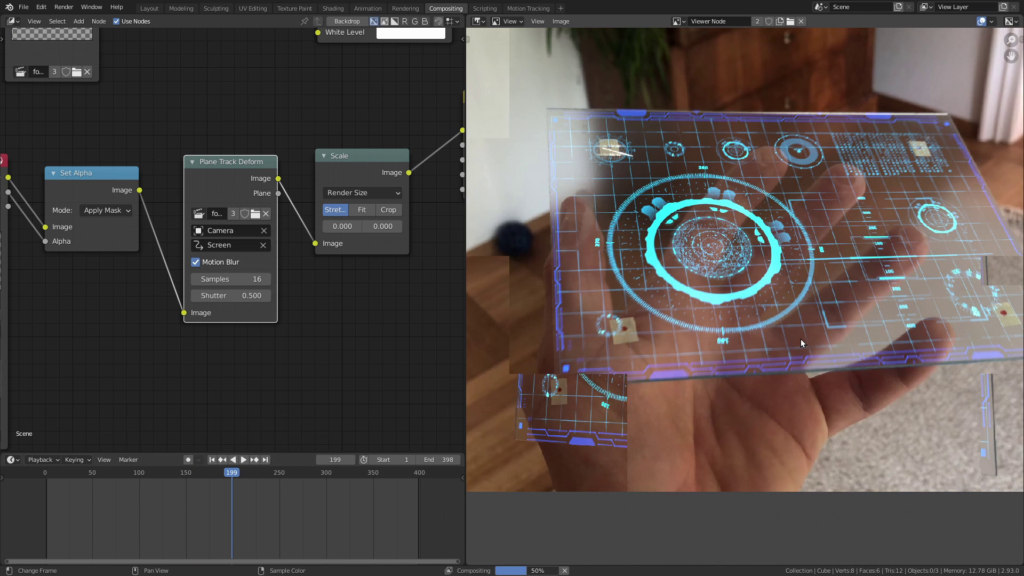
scroll(622, 344, "up", 3)
middle_click_drag(623, 341, 799, 335)
scroll(799, 335, "up", 4)
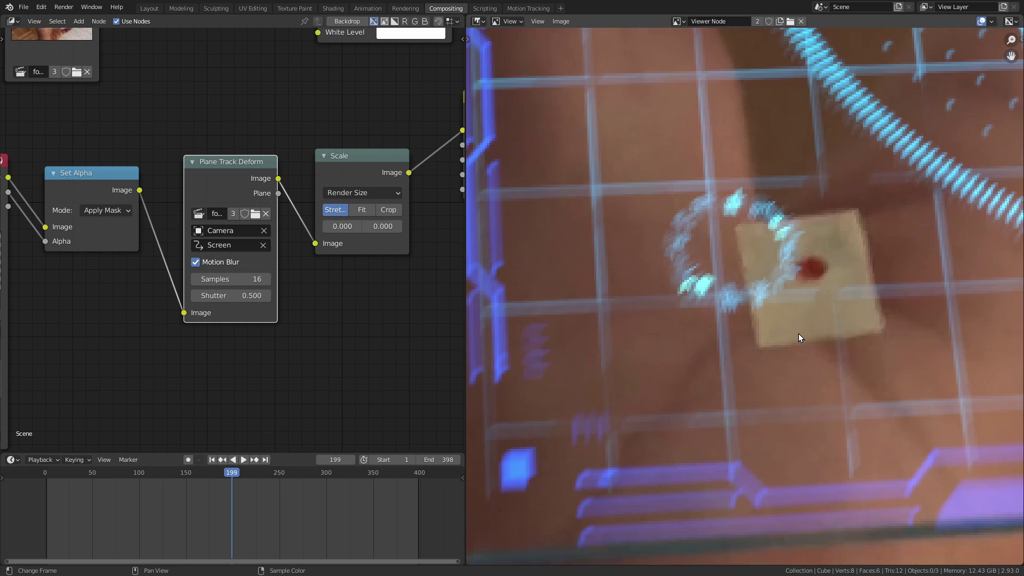
middle_click_drag(794, 297, 753, 348)
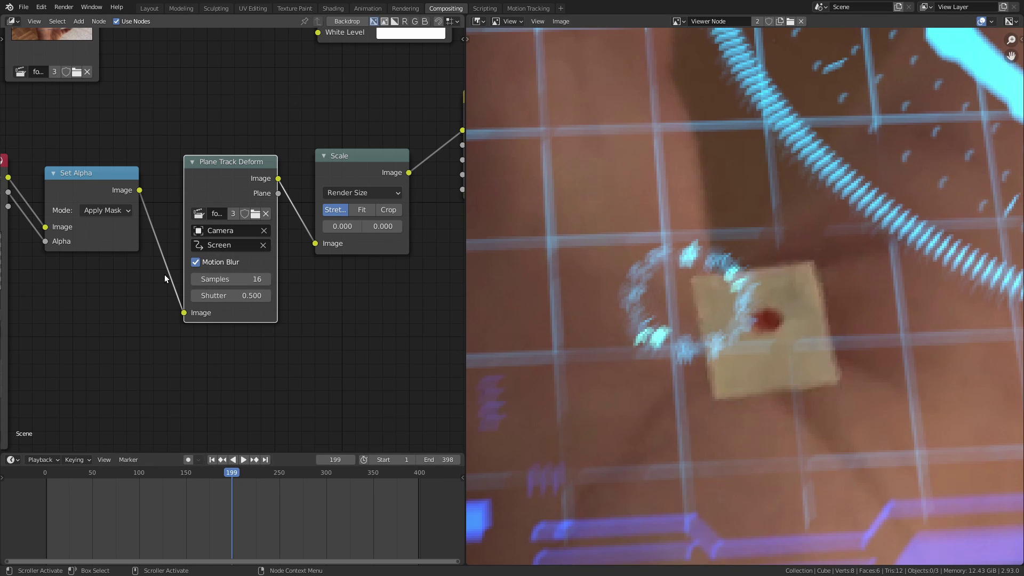
Turn Motion Blur off and on again on the Plane Track Deform node to compare the HUD's appearance
left_click(196, 263)
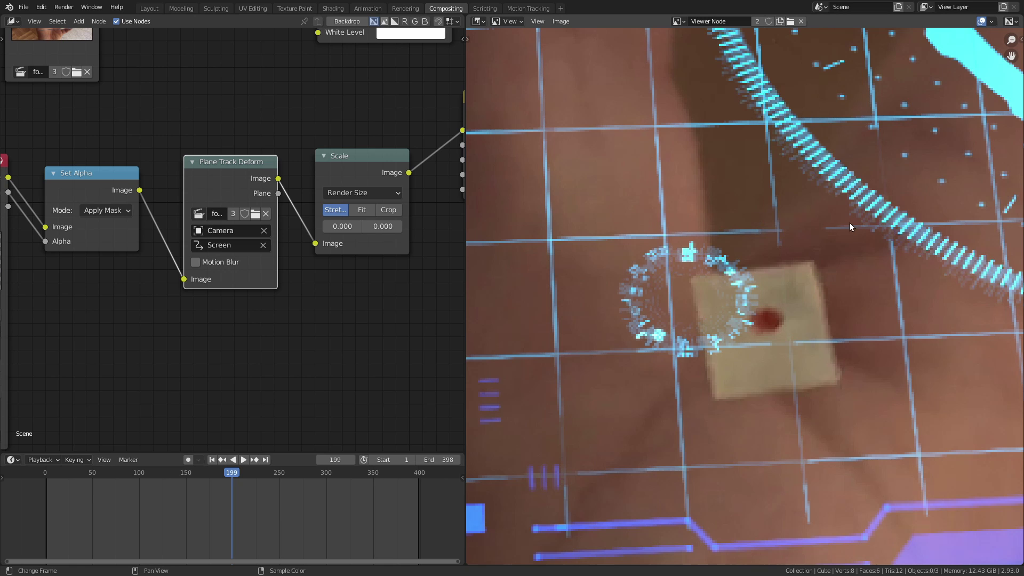
left_click(196, 262)
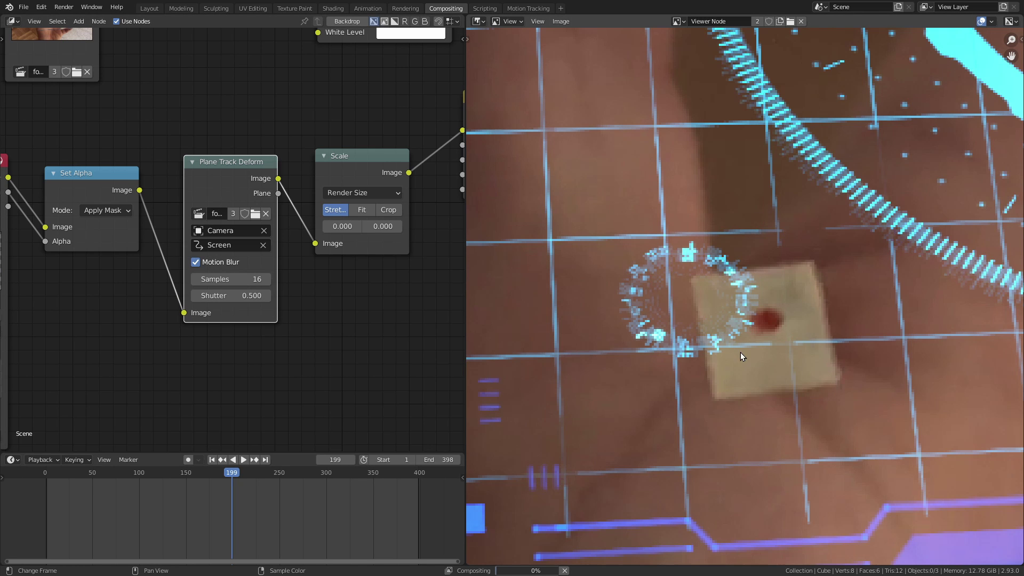
scroll(787, 367, "down", 6)
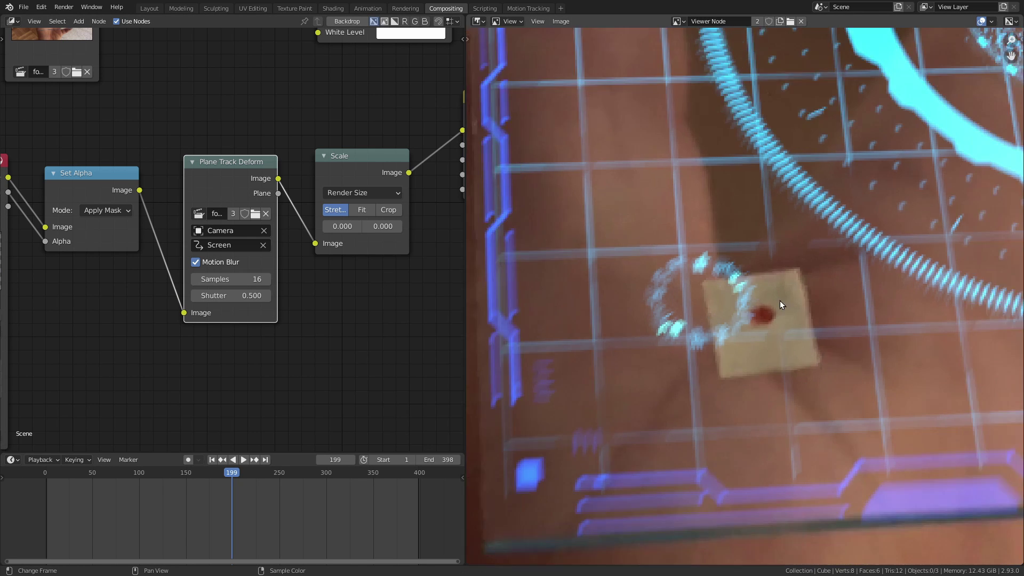
scroll(849, 262, "down", 3)
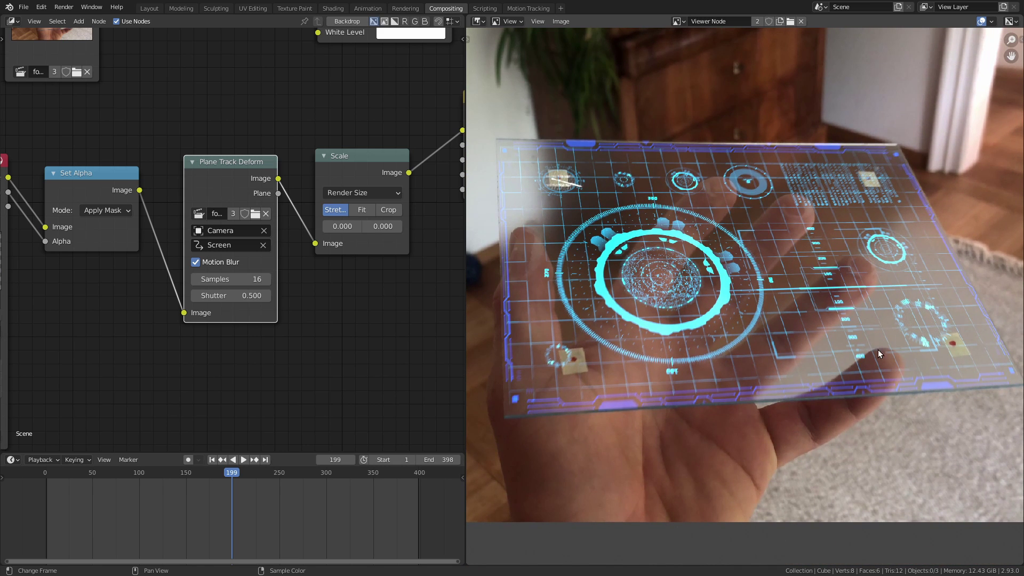
scroll(808, 303, "down", 2)
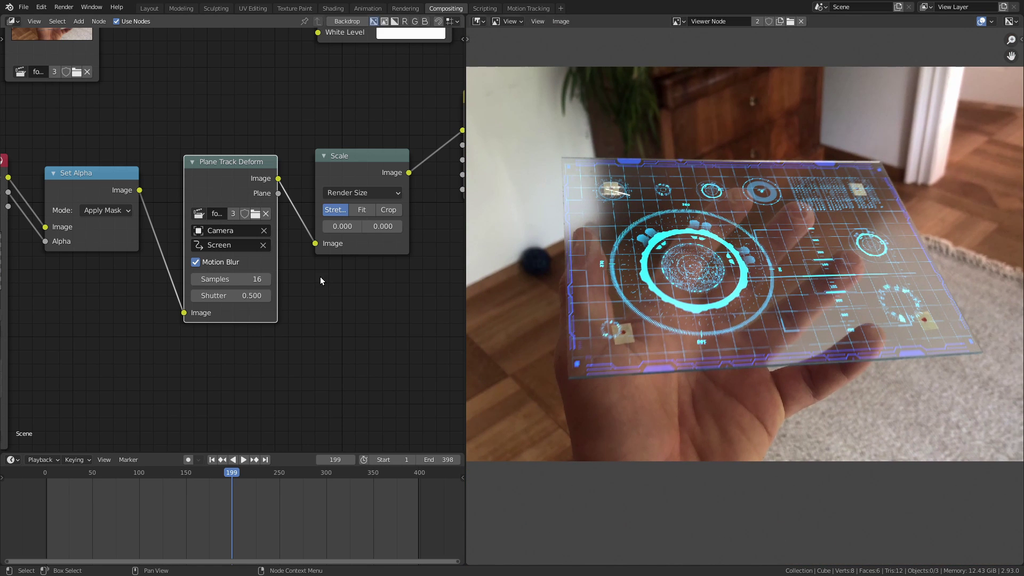
Move the Viewer and Alpha Over nodes farther from the color nodes to free space in the node chain
scroll(373, 308, "down", 3)
middle_click_drag(369, 308, 58, 426)
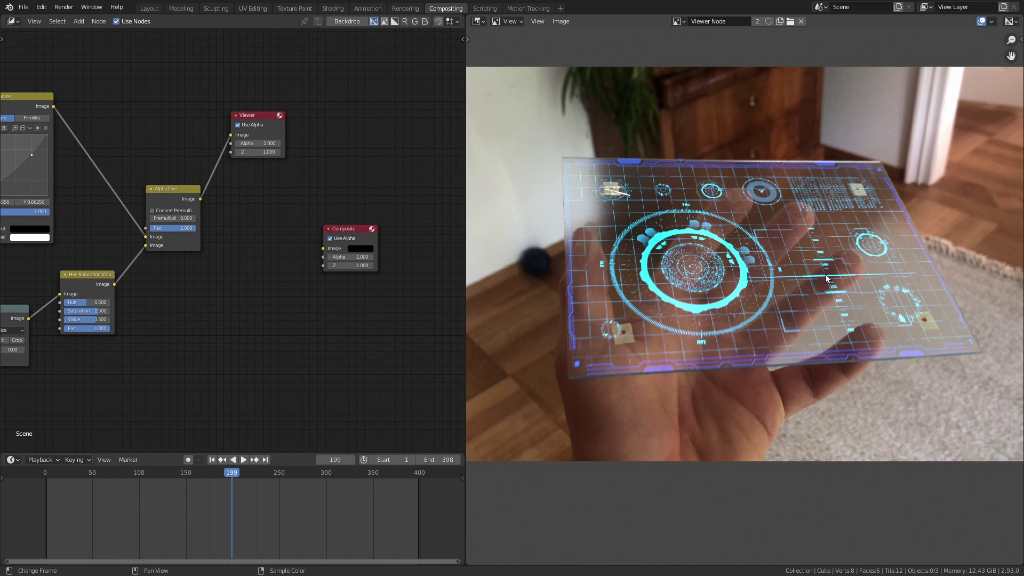
left_click_drag(269, 122, 423, 107)
middle_click_drag(190, 256, 276, 168)
left_click_drag(250, 102, 339, 45)
middle_click_drag(302, 229, 247, 261)
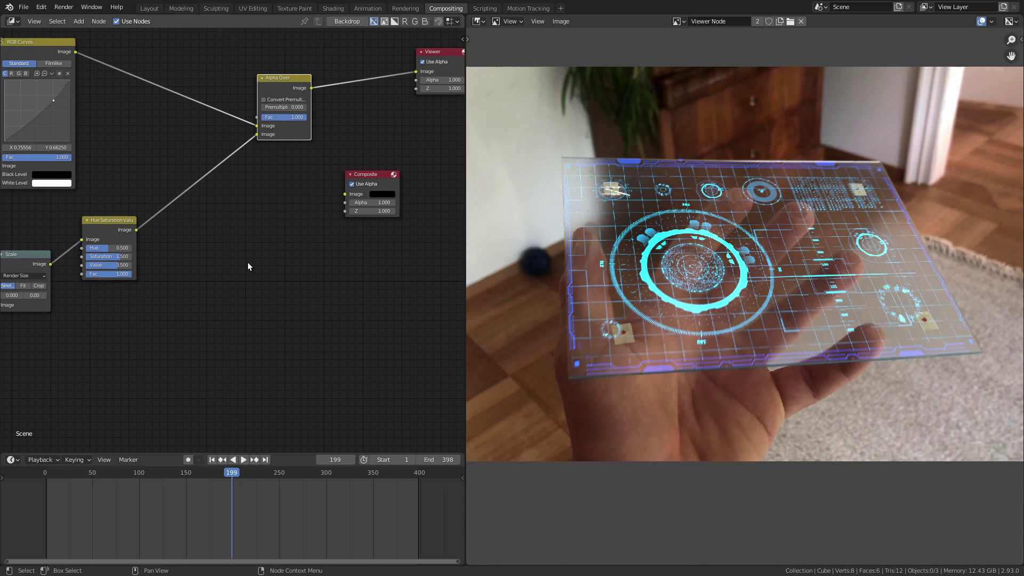
Add a Glare filter node between the Hue Saturation Value and Composite nodes, below the existing link
key("shift+a")
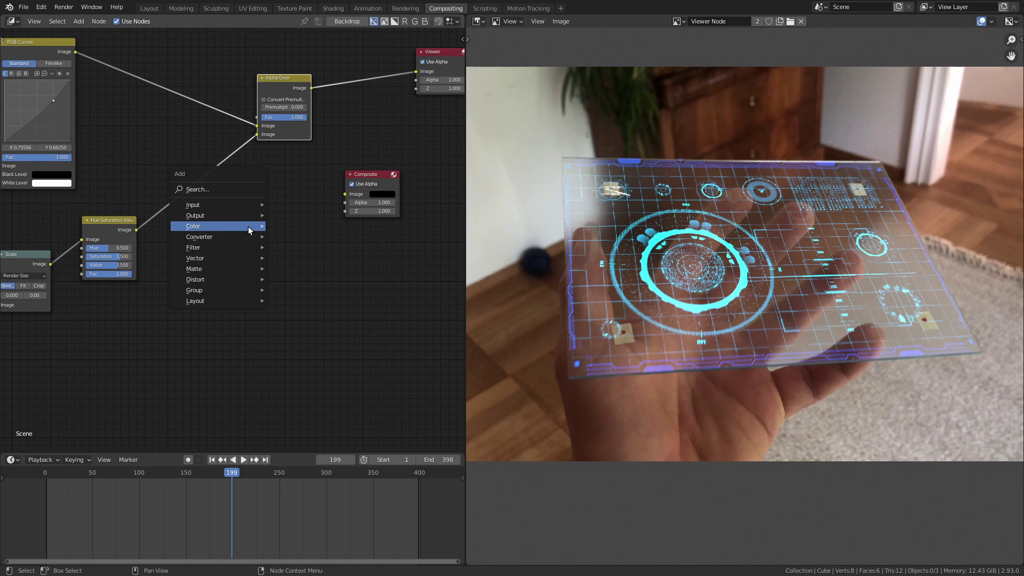
mouse_move(240, 226)
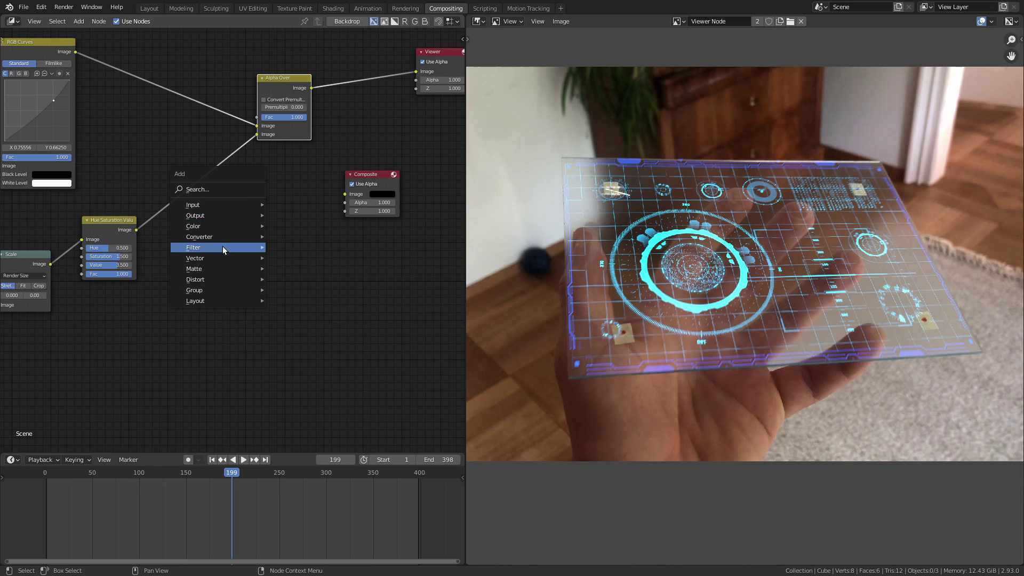
mouse_move(208, 248)
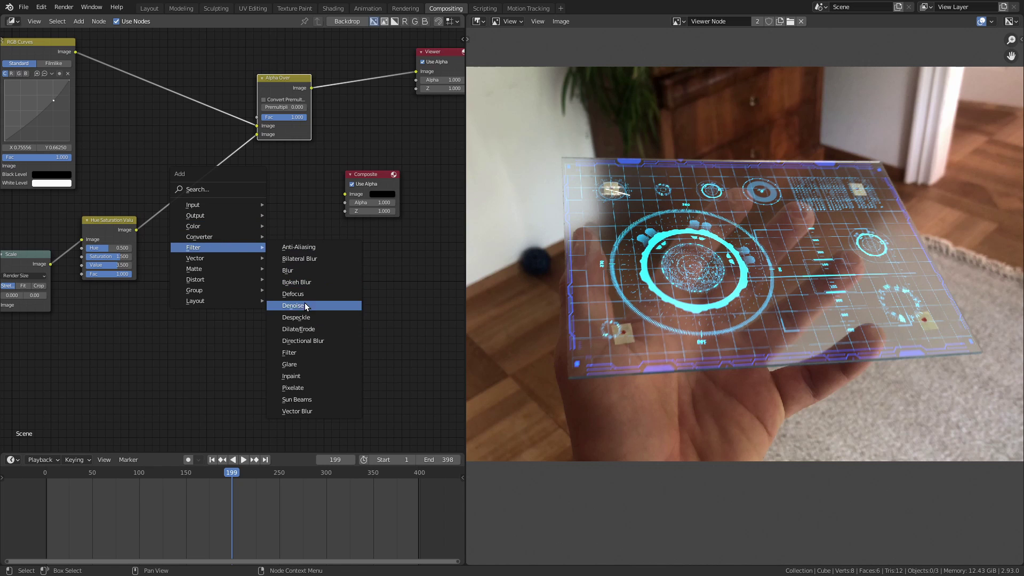
left_click(304, 366)
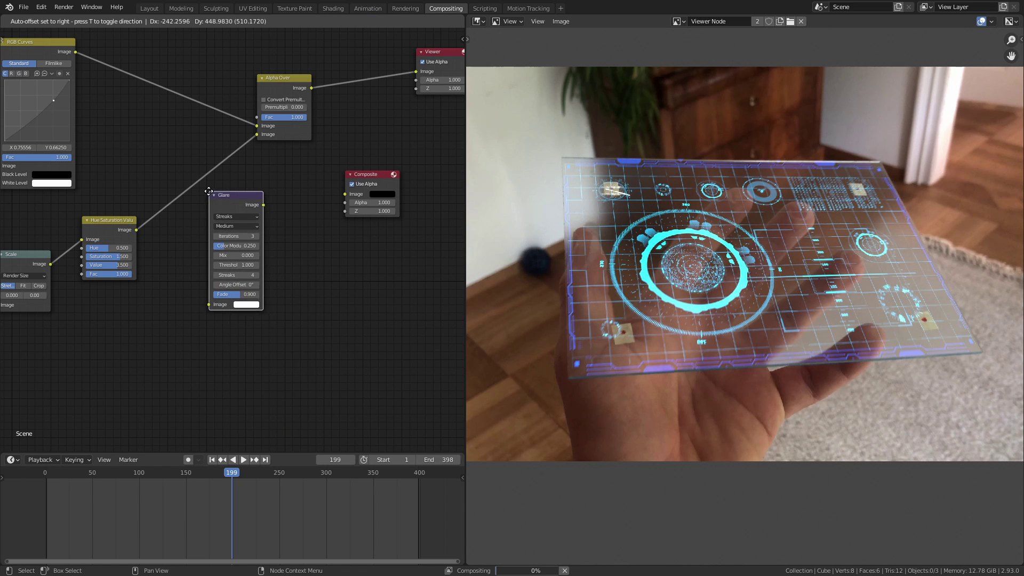
left_click(201, 196)
Feed the Hue Saturation Value image into the Glare node and connect the Glare output to the Viewer
left_click_drag(135, 230, 165, 292)
left_click_drag(137, 230, 202, 312)
middle_click_drag(287, 166, 235, 228)
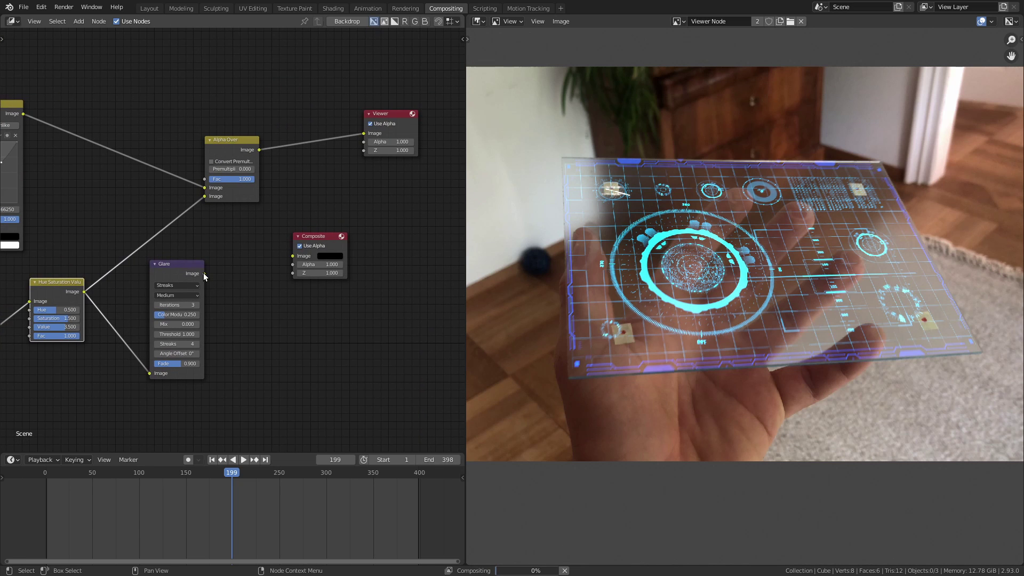
left_click_drag(205, 275, 364, 133)
Change the Glare type to Fog Glow and set its Mix to 1.000 to output only the glow
scroll(277, 302, "up", 2)
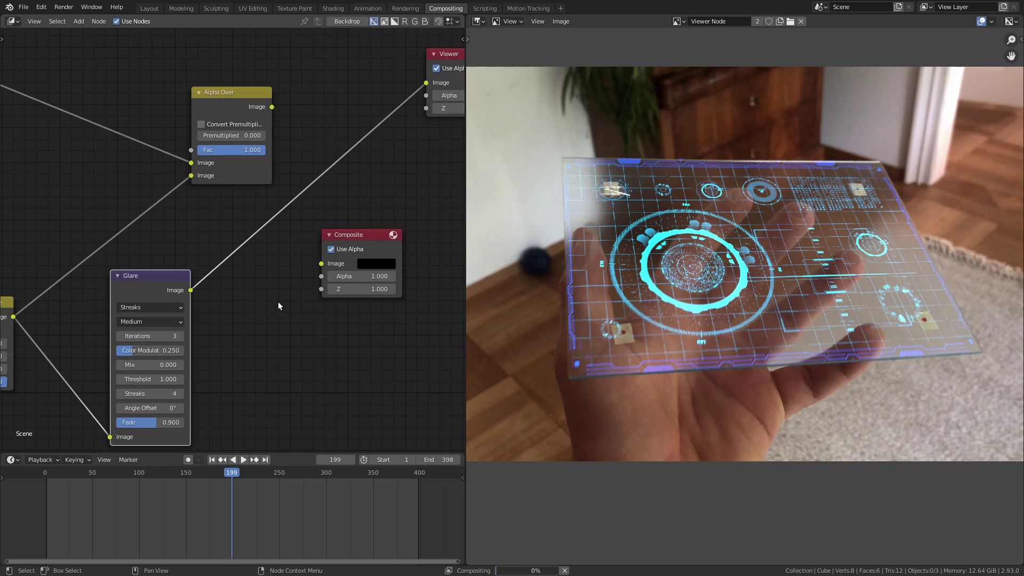
middle_click_drag(278, 304, 351, 202)
left_click(222, 206)
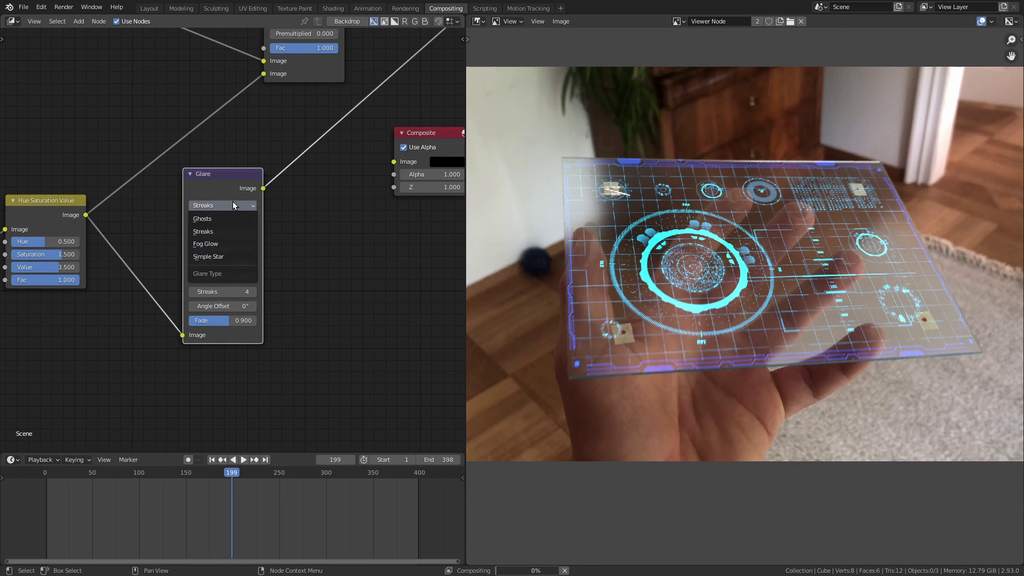
left_click(222, 242)
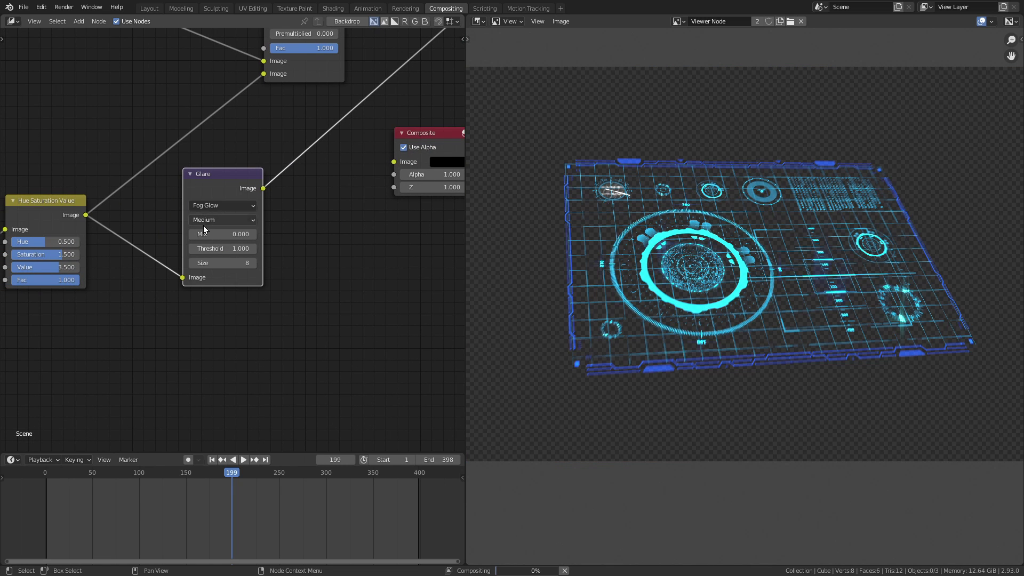
scroll(270, 251, "up", 2)
middle_click_drag(270, 252, 332, 272)
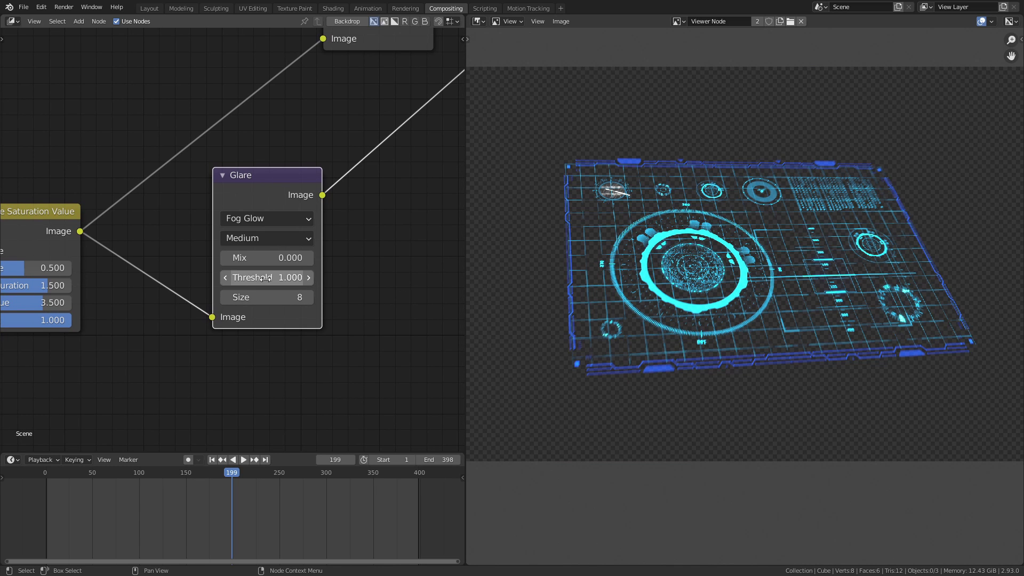
left_click_drag(268, 262, 309, 261)
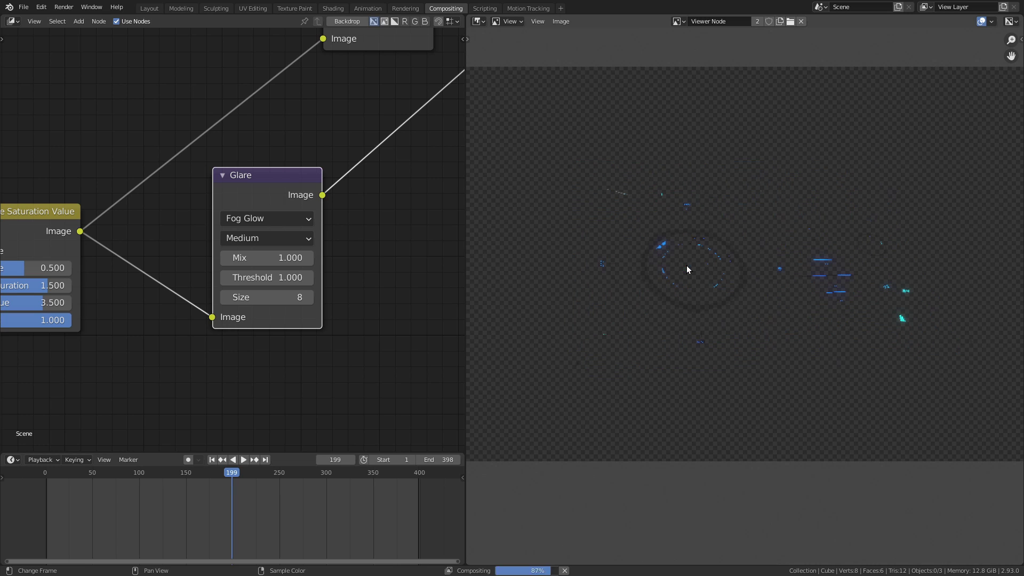
Set the Glare node's Threshold to 0.5
middle_click_drag(367, 261, 374, 231)
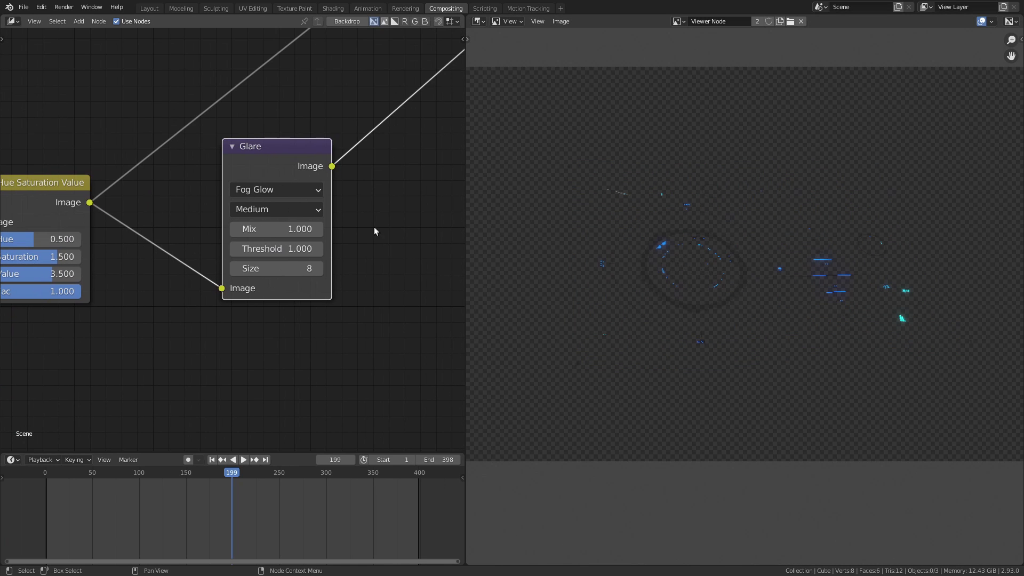
left_click(280, 250)
type("0.5")
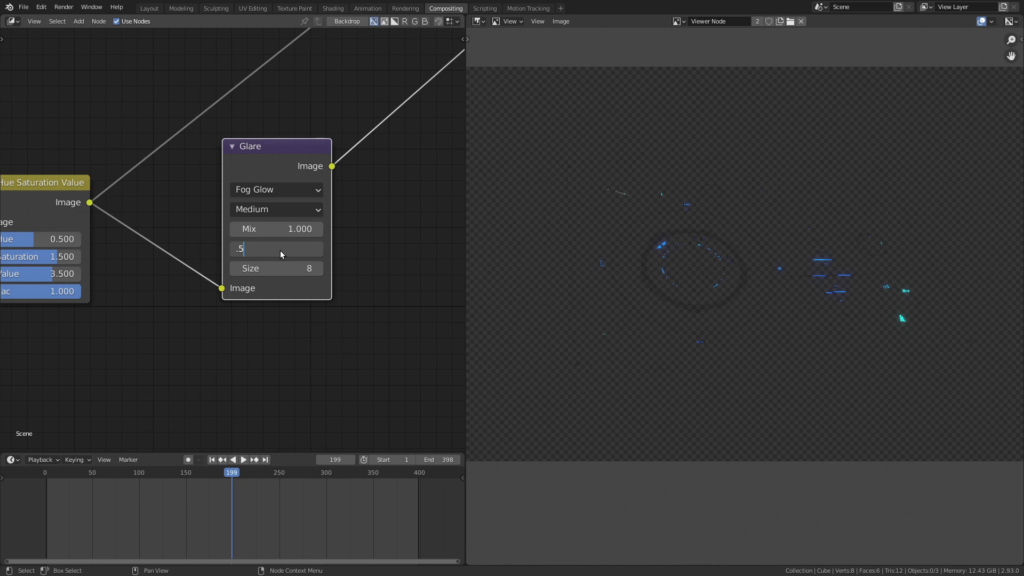
key("Return")
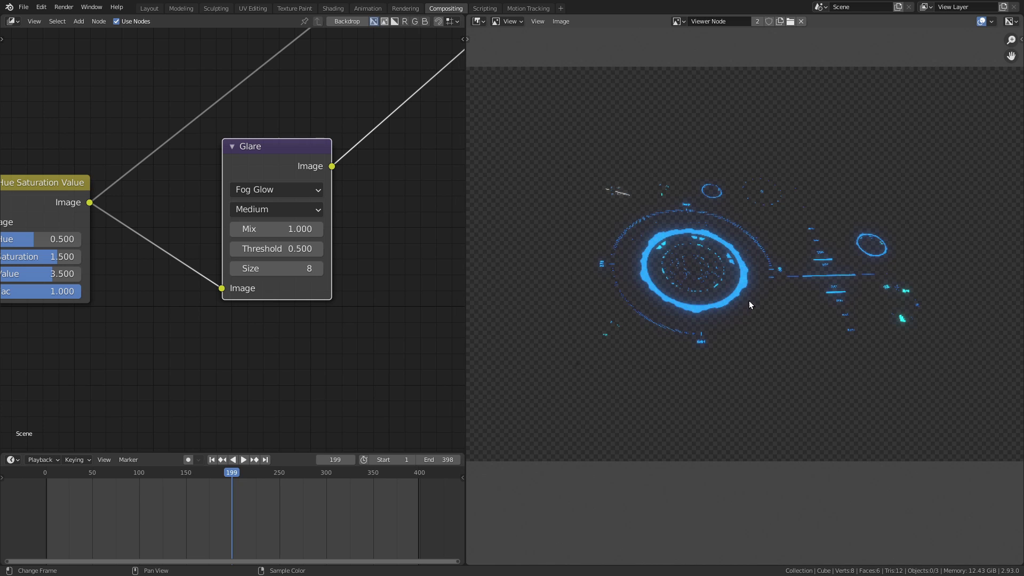
Reconnect the Alpha Over output to the Viewer and move the Composite node farther along to free space
scroll(355, 191, "down", 1)
middle_click_drag(357, 192, 267, 354)
scroll(288, 320, "down", 2)
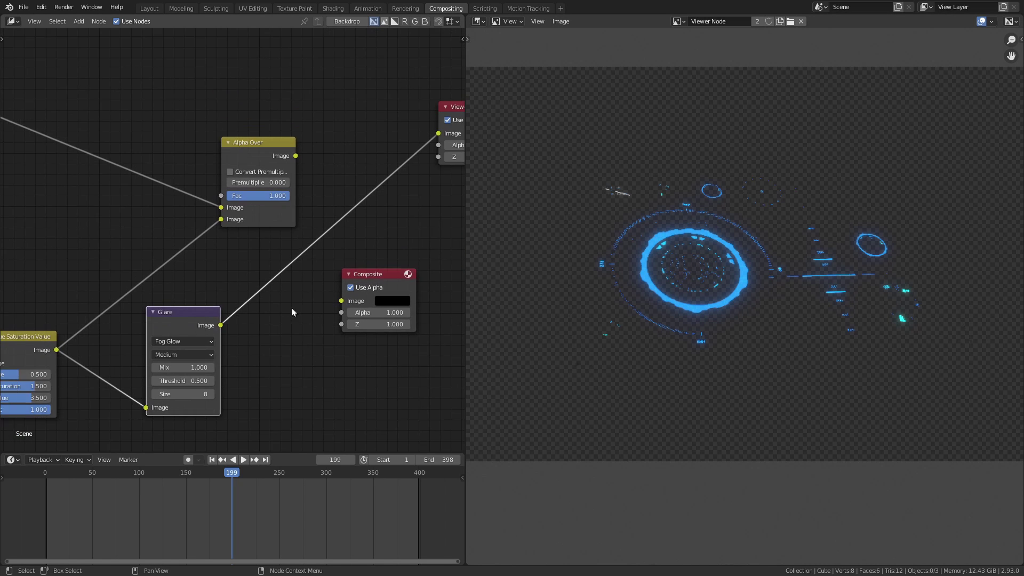
middle_click_drag(292, 312, 203, 353)
left_click_drag(208, 197, 350, 175)
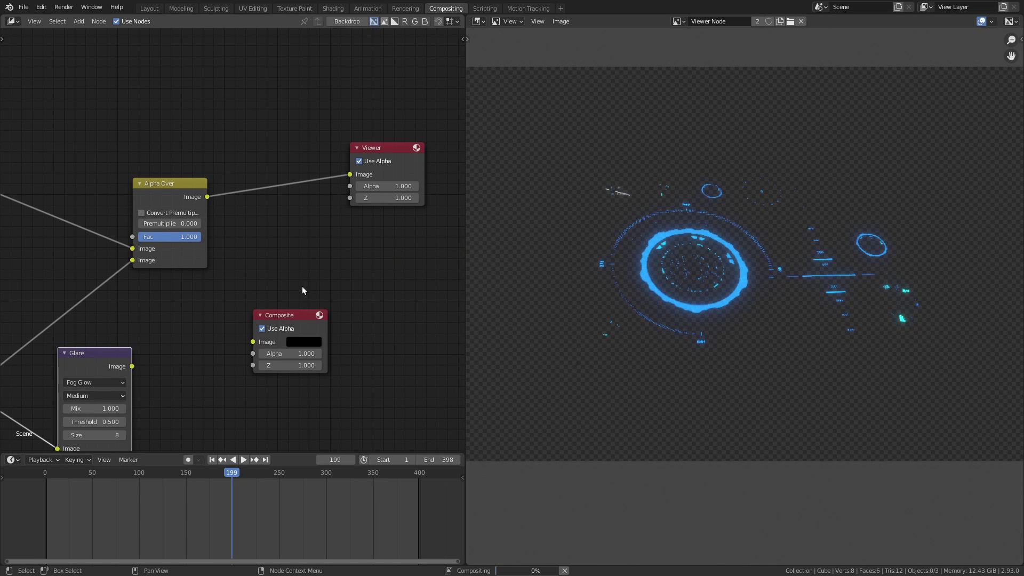
middle_click_drag(290, 316, 248, 270)
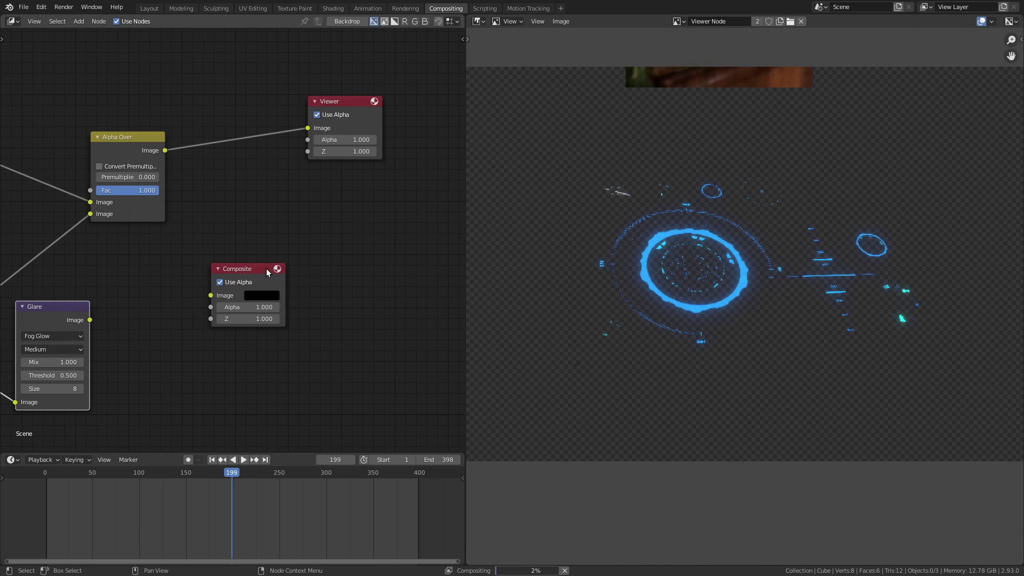
left_click_drag(250, 273, 458, 264)
Insert a Mix color node into the link between Alpha Over and the Viewer
key("shift+a")
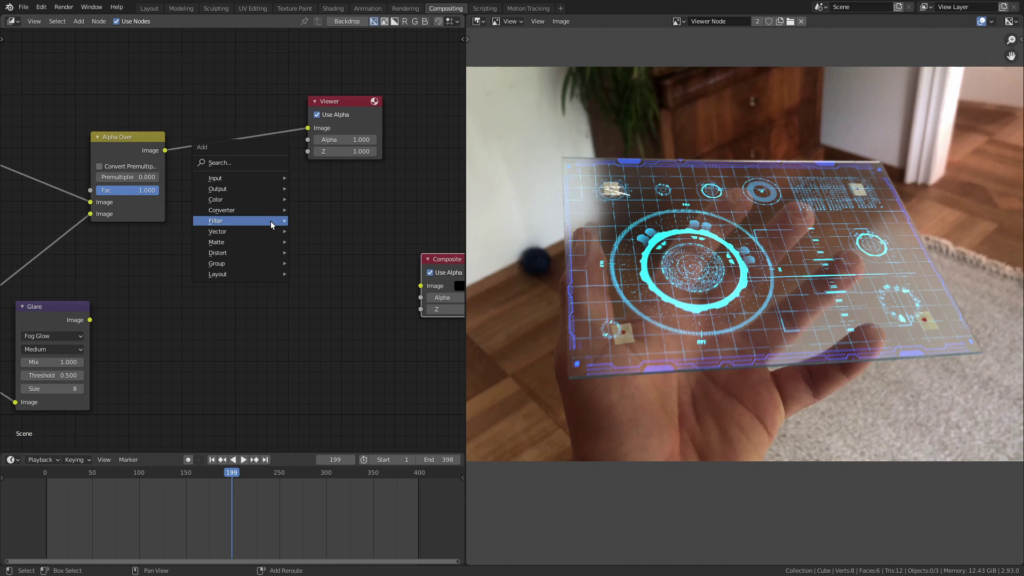
mouse_move(240, 199)
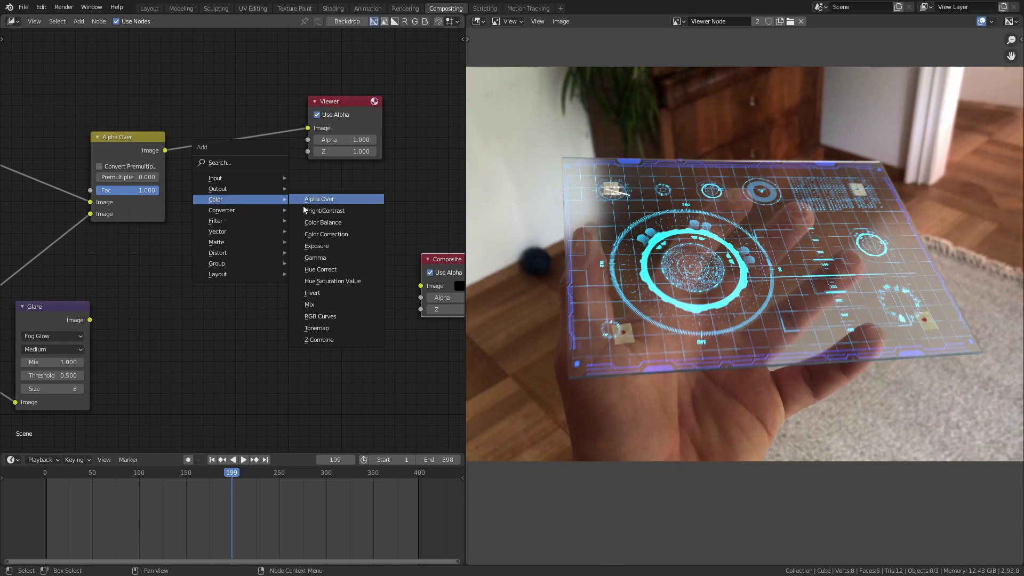
left_click(327, 308)
left_click(171, 60)
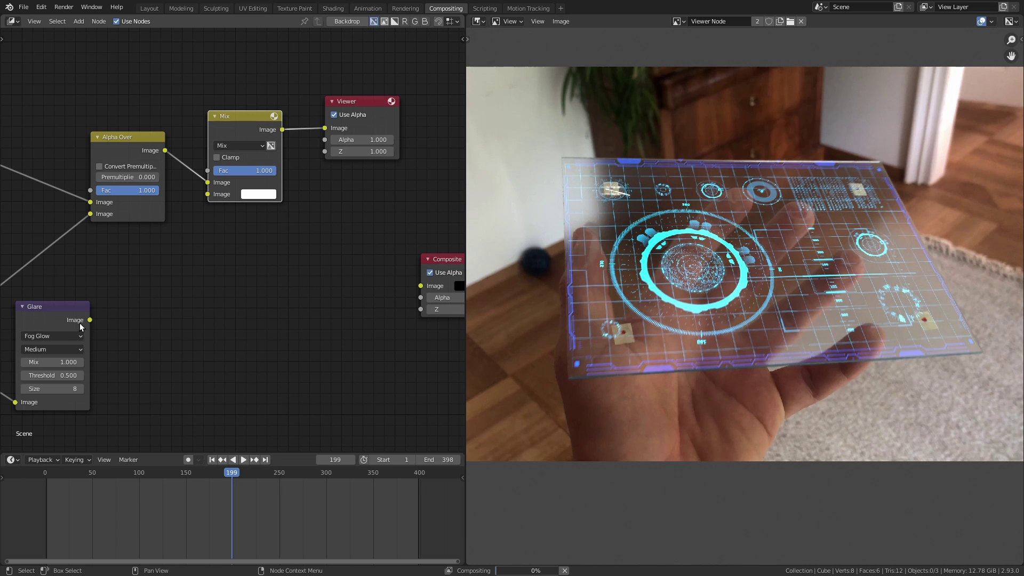
Connect the Glare output to the Mix node's second Image input and set its blending mode to Add
left_click_drag(90, 320, 207, 195)
middle_click_drag(189, 233, 292, 197)
left_click(335, 110)
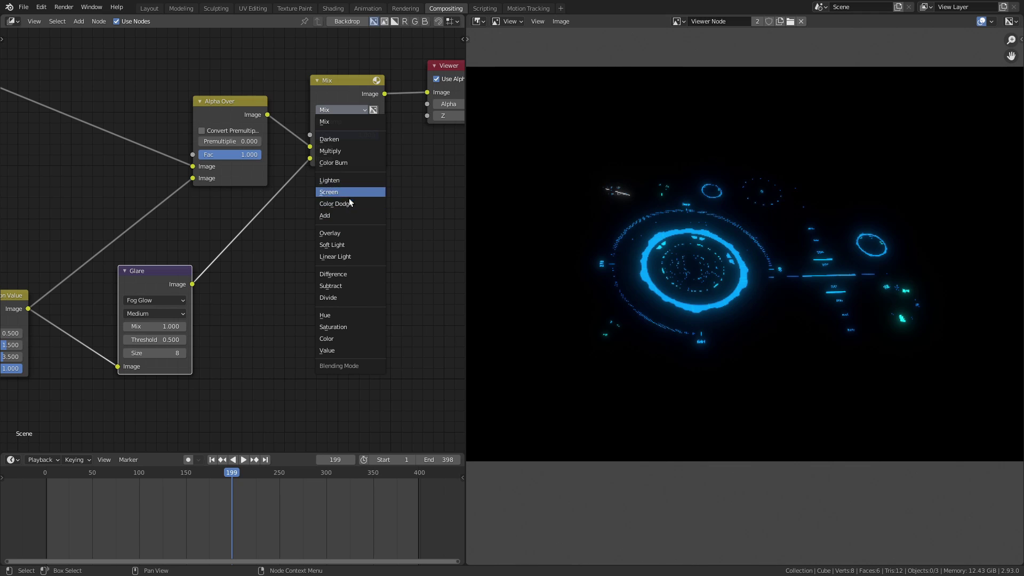
left_click(348, 215)
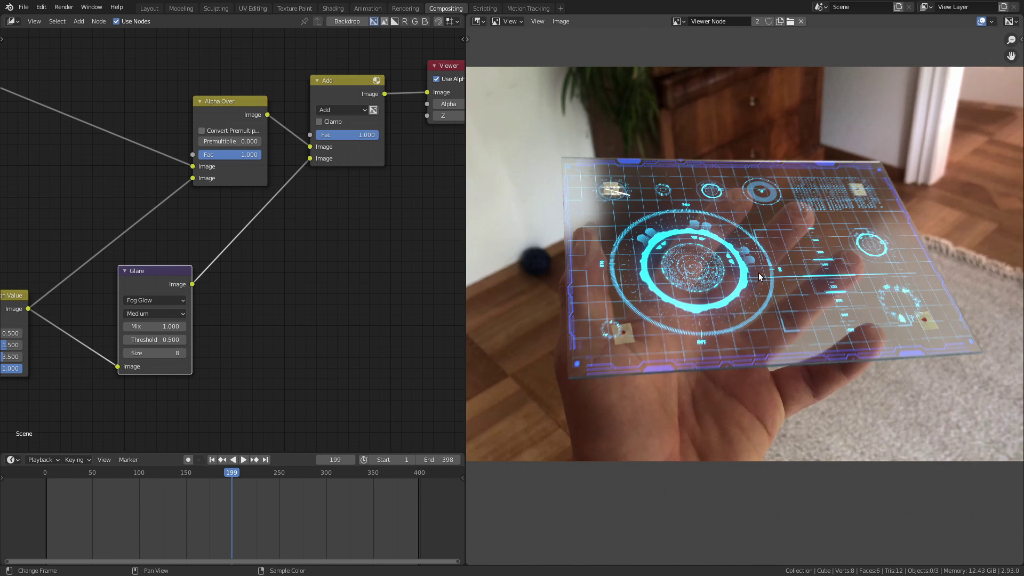
Mute and unmute the Add node to compare the HUD with and without the glow up close
scroll(717, 257, "up", 3)
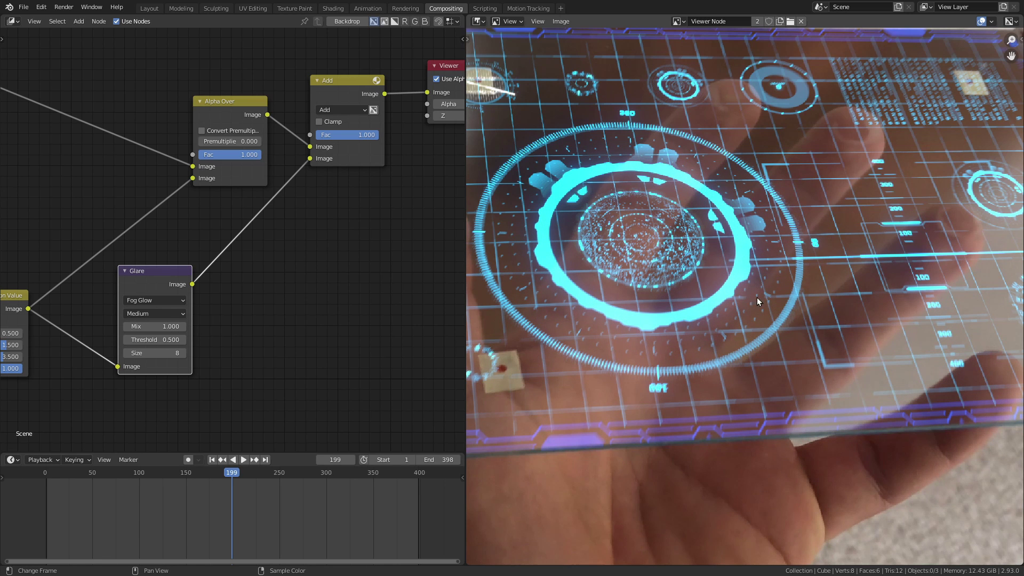
middle_click_drag(383, 257, 302, 358)
scroll(309, 341, "up", 4)
middle_click_drag(391, 335, 345, 362)
left_click(248, 196)
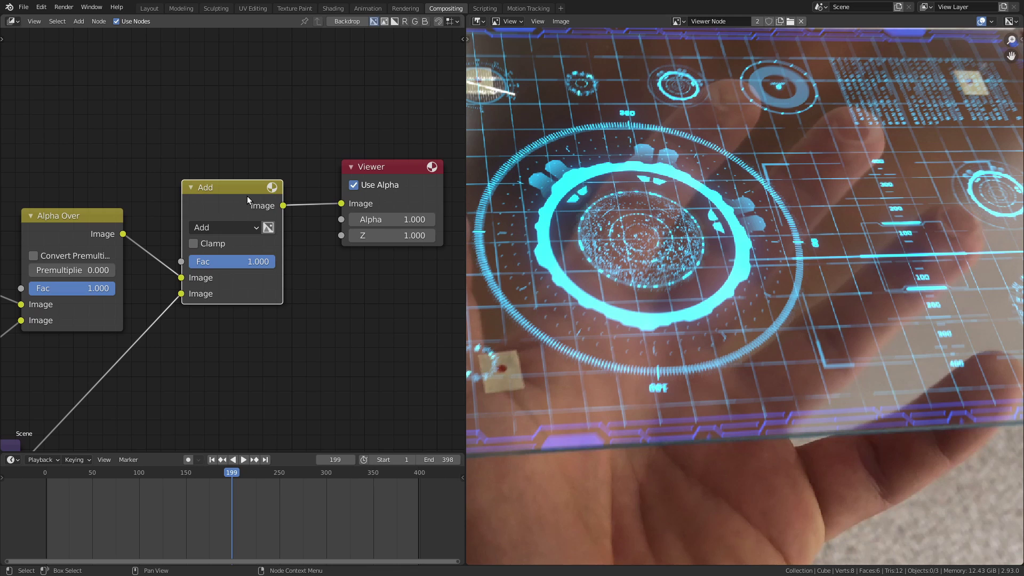
key("m")
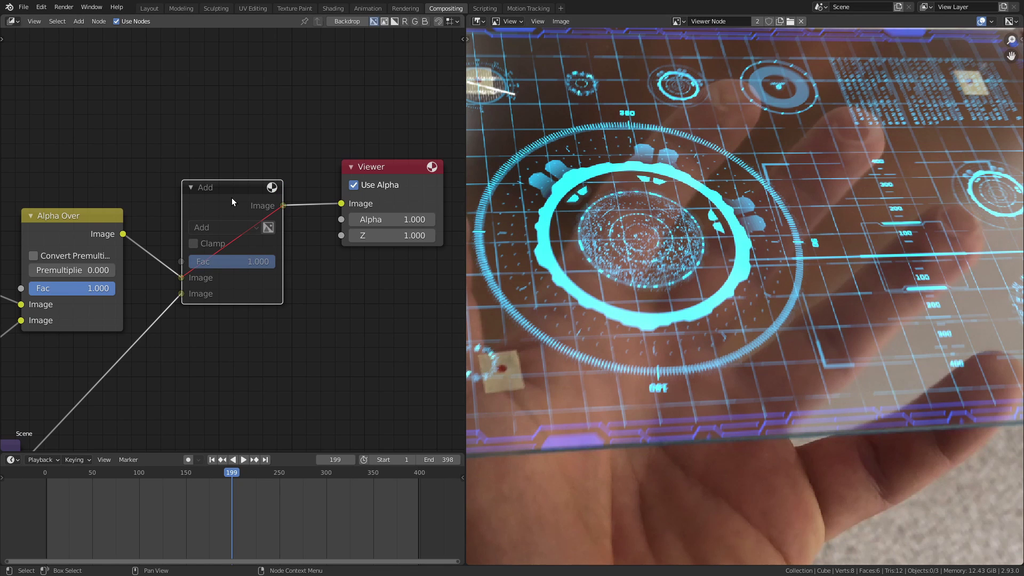
key("m")
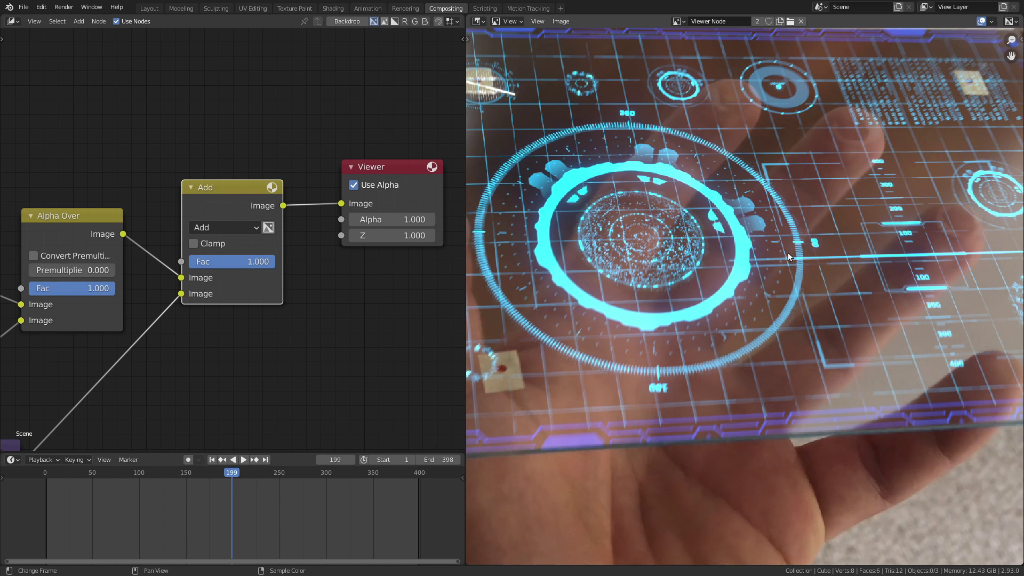
Examine the composited preview at frame 199, checking the tracking markers at the glass plate's corners up close
scroll(785, 256, "down", 5)
scroll(782, 257, "up", 1)
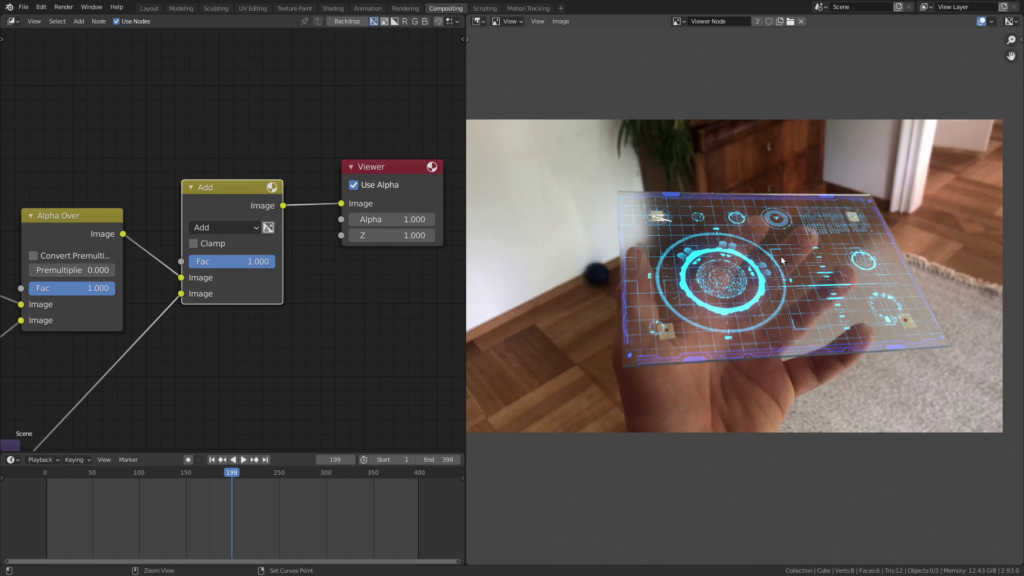
middle_click_drag(782, 257, 794, 259, "ctrl")
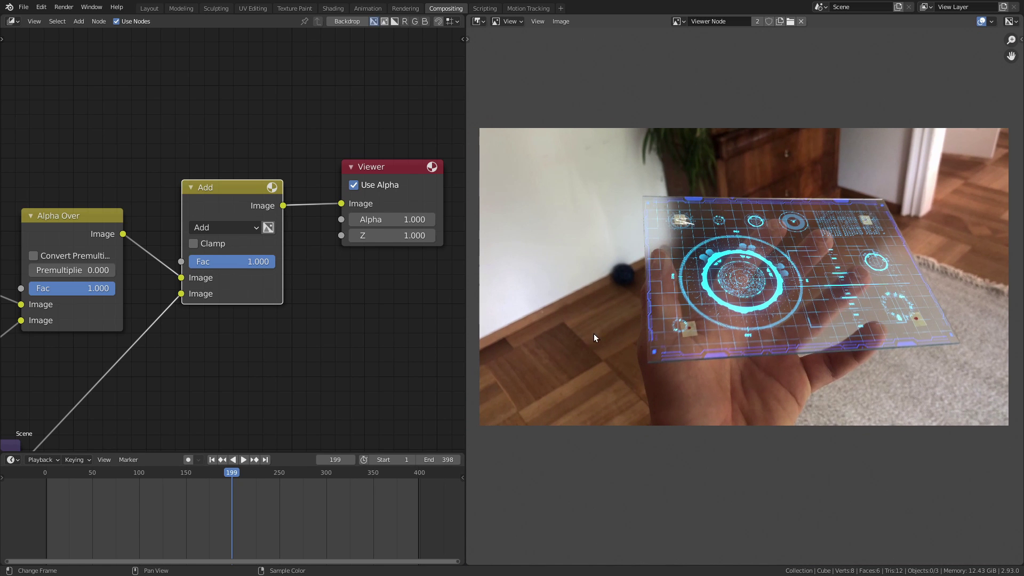
scroll(64, 312, "down", 8)
middle_click_drag(200, 318, 153, 261)
scroll(662, 303, "up", 7)
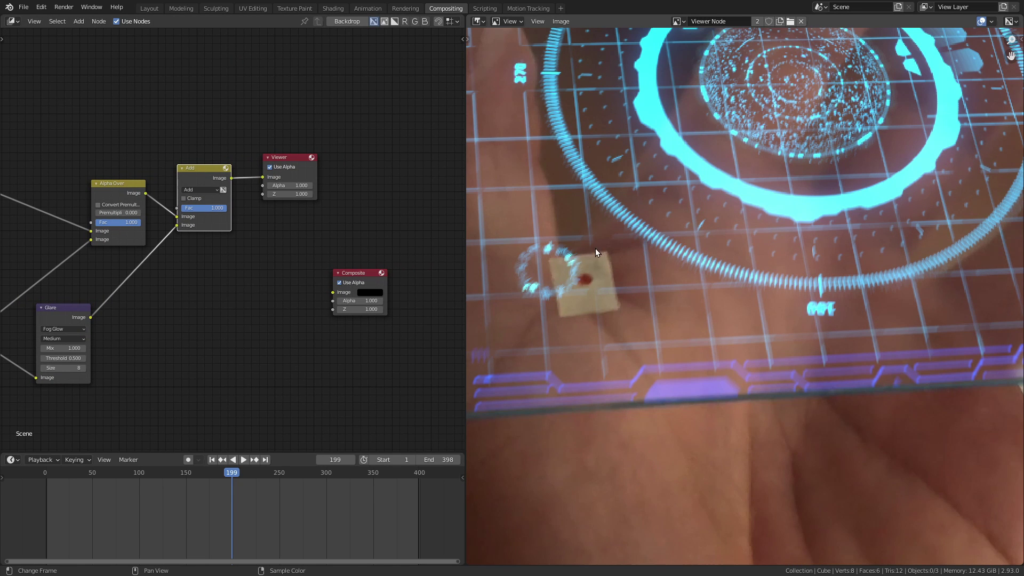
scroll(595, 248, "down", 5)
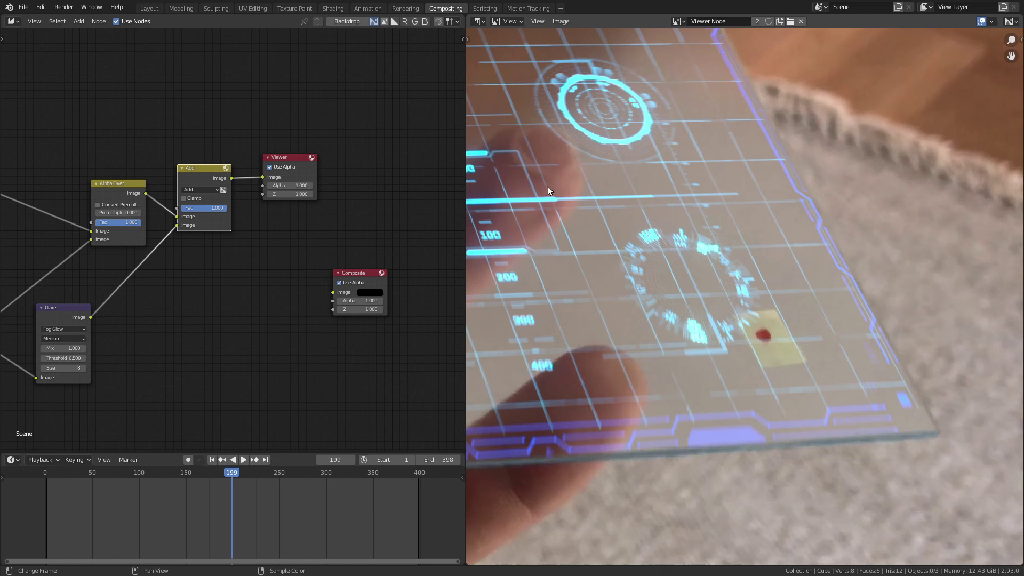
middle_click_drag(548, 187, 675, 454)
middle_click_drag(578, 241, 1020, 226)
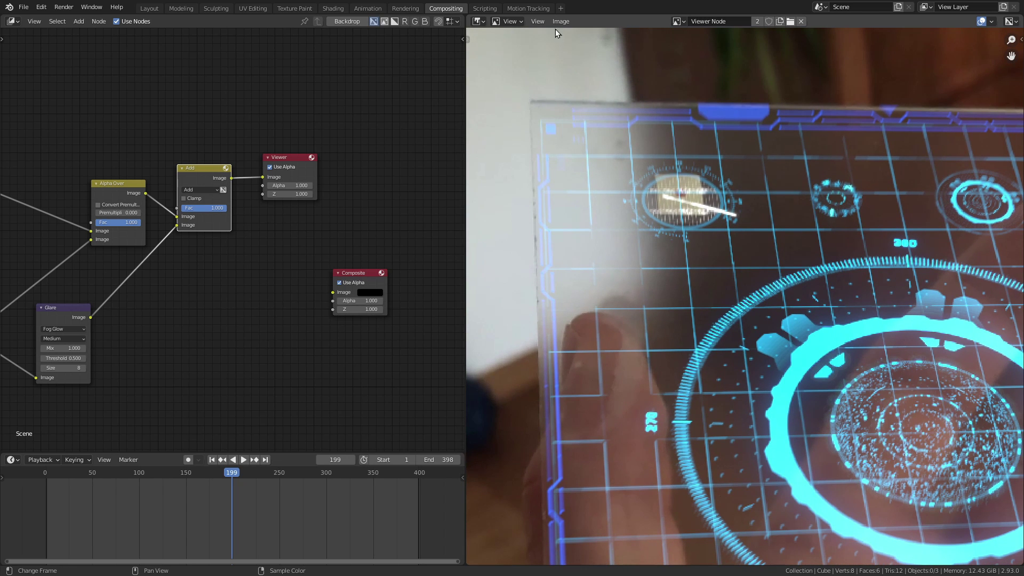
Add a VFX Masking workspace and remove its upper editors so the mask view takes their space
left_click(561, 9)
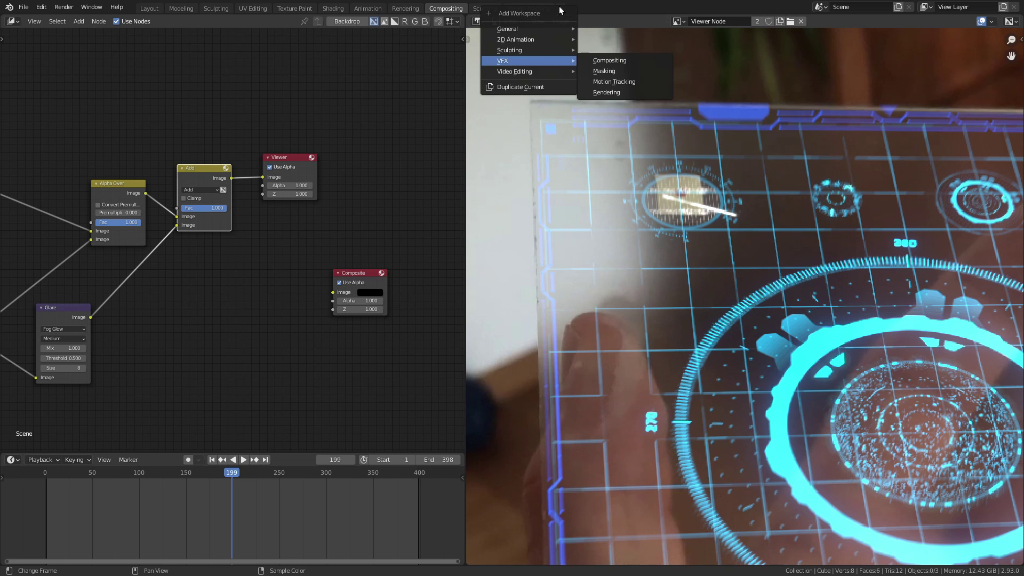
left_click(622, 74)
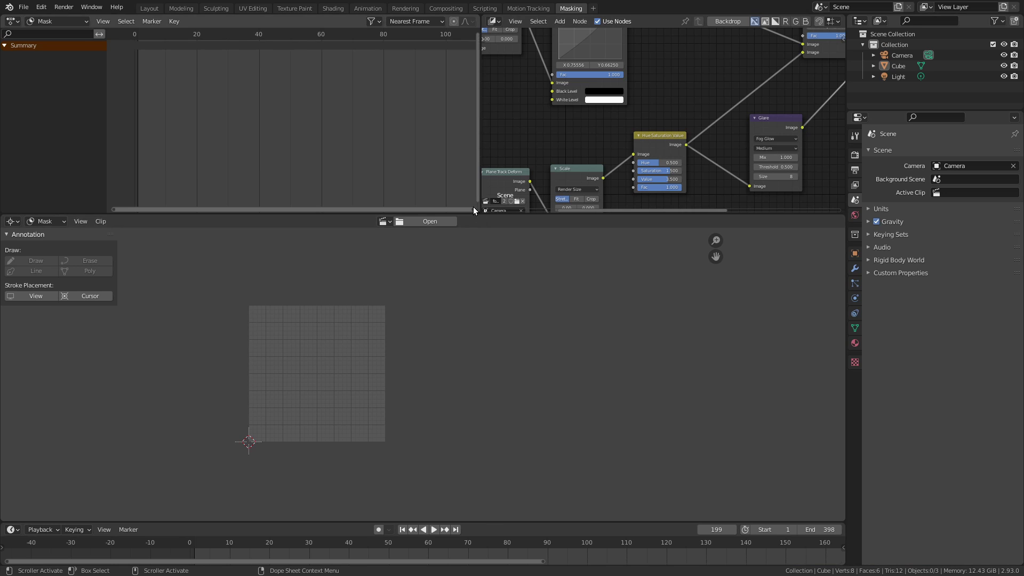
left_click_drag(478, 211, 747, 133)
left_click_drag(842, 220, 427, 139)
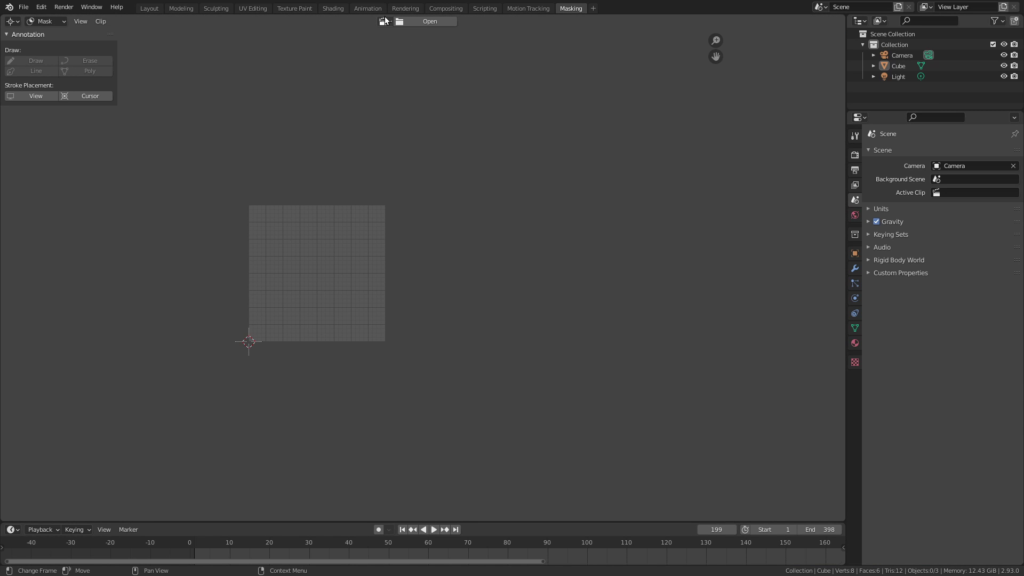
Load the footage.mp4 clip into the mask editor and fit the frame to the view
left_click(384, 21)
left_click(406, 37)
key("Home")
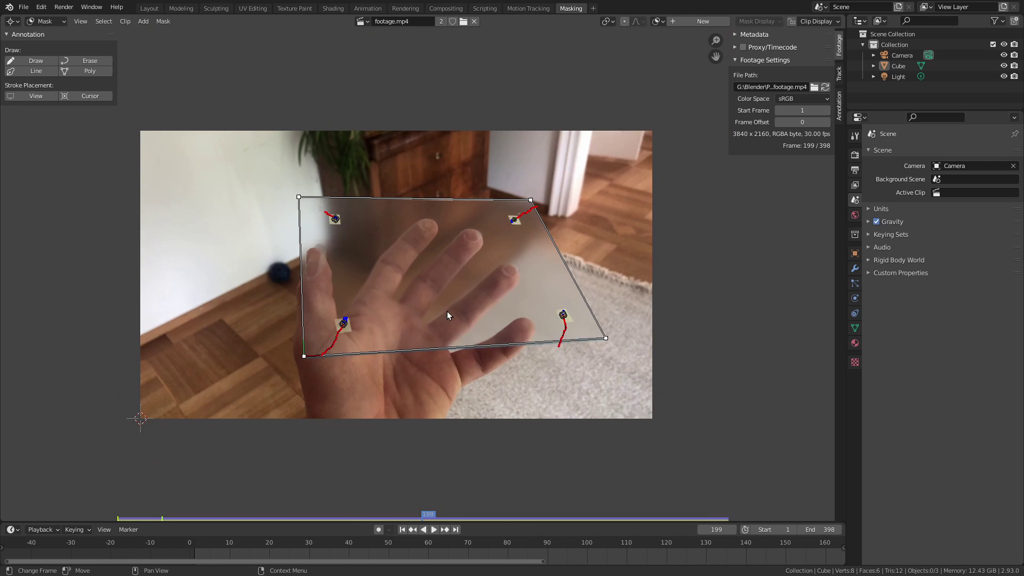
key("f")
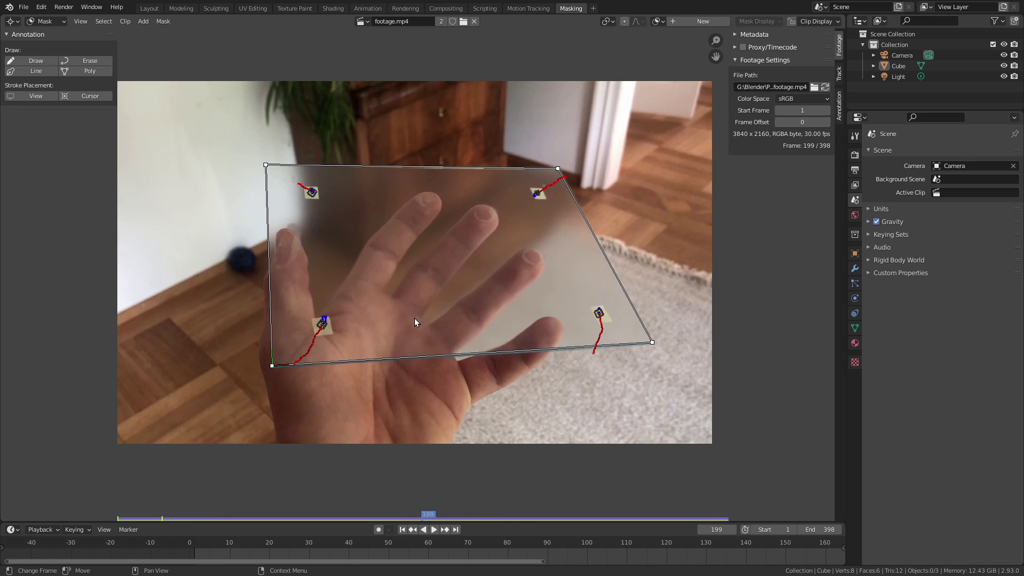
Create a new mask named Tracking Markers and add a circle spline to it
left_click(689, 23)
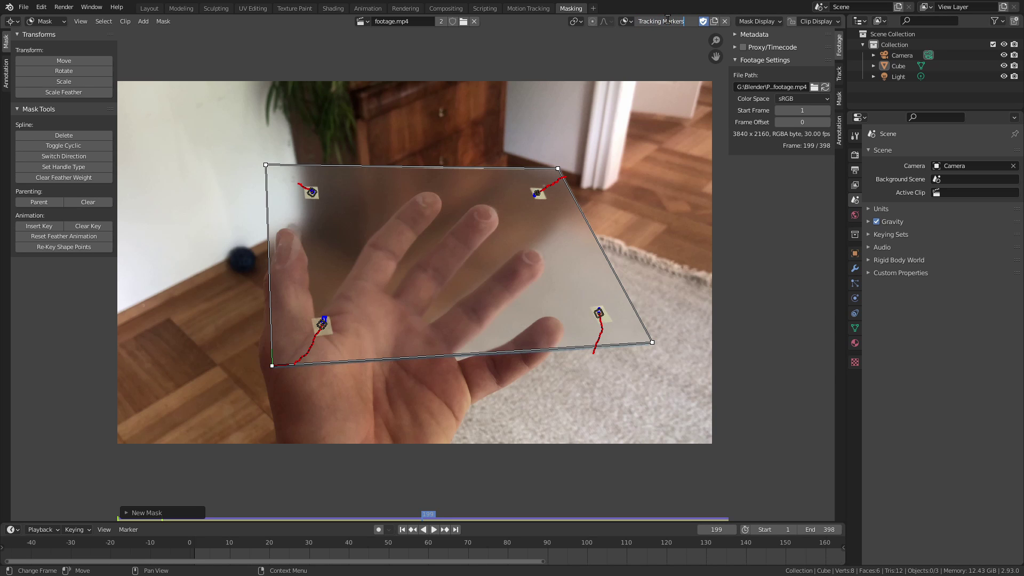
key("Return")
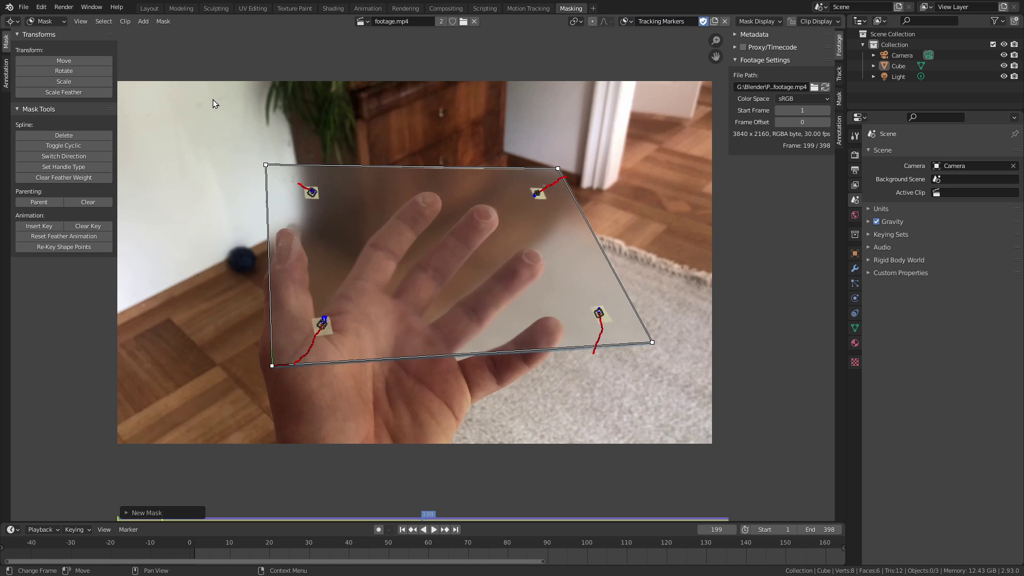
left_click(143, 23)
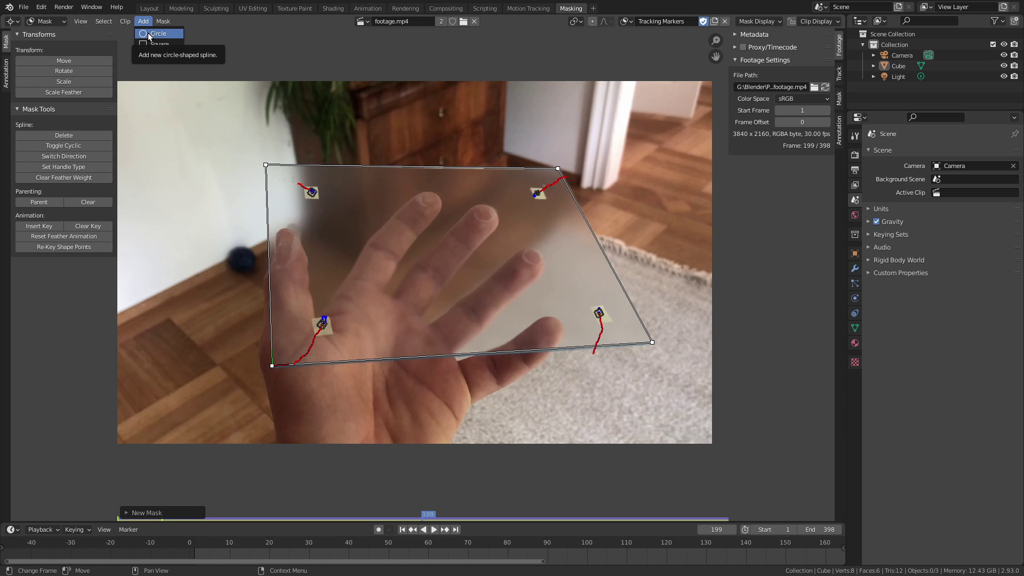
left_click(149, 34)
scroll(287, 215, "down", 3)
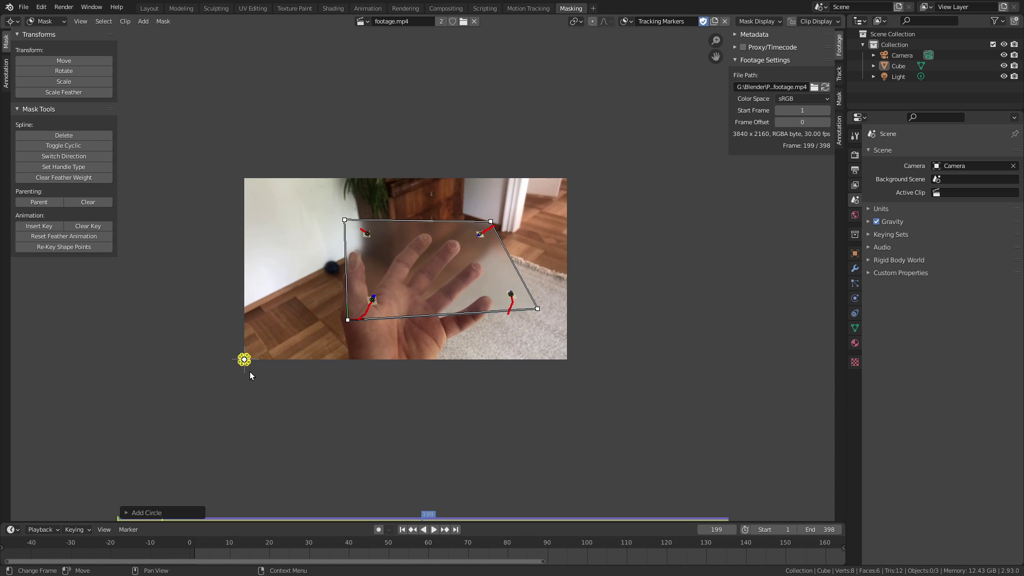
Move the circle onto the glass plate's lower-left tracking marker, center it and scale it up to enclose the whole marker
key("g")
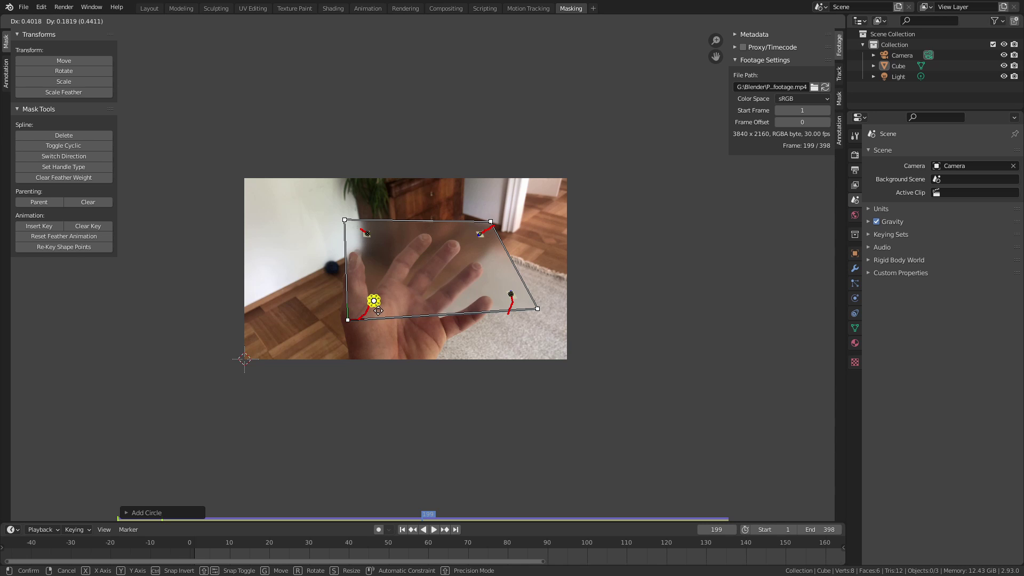
left_click(379, 311)
scroll(374, 309, "up", 10)
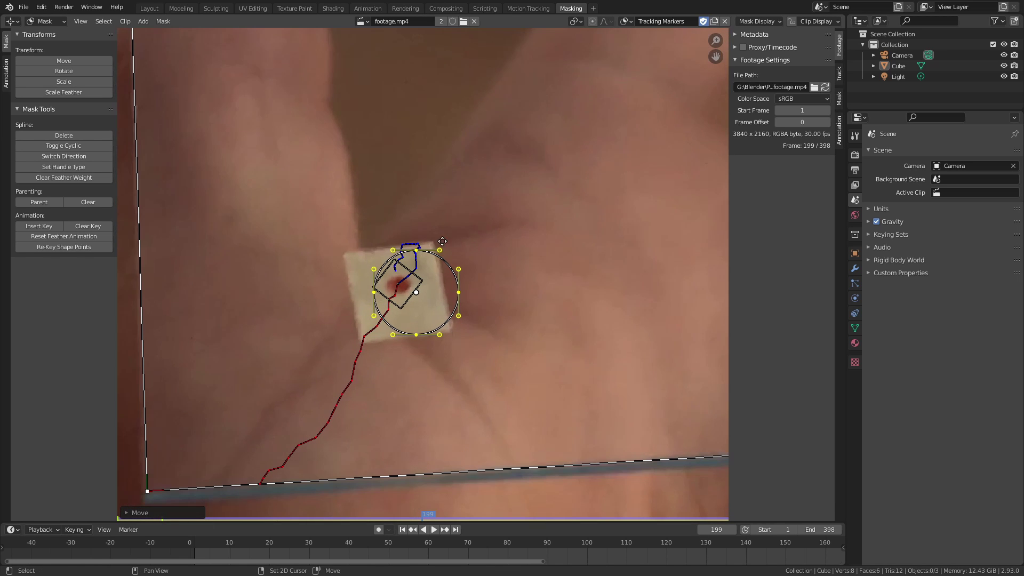
key("g")
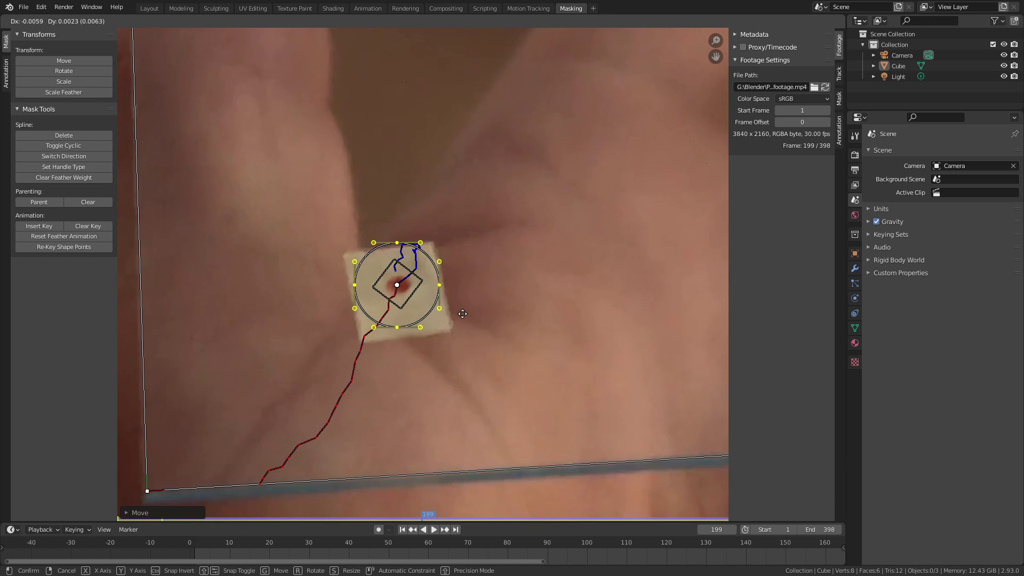
left_click(463, 316)
key("s")
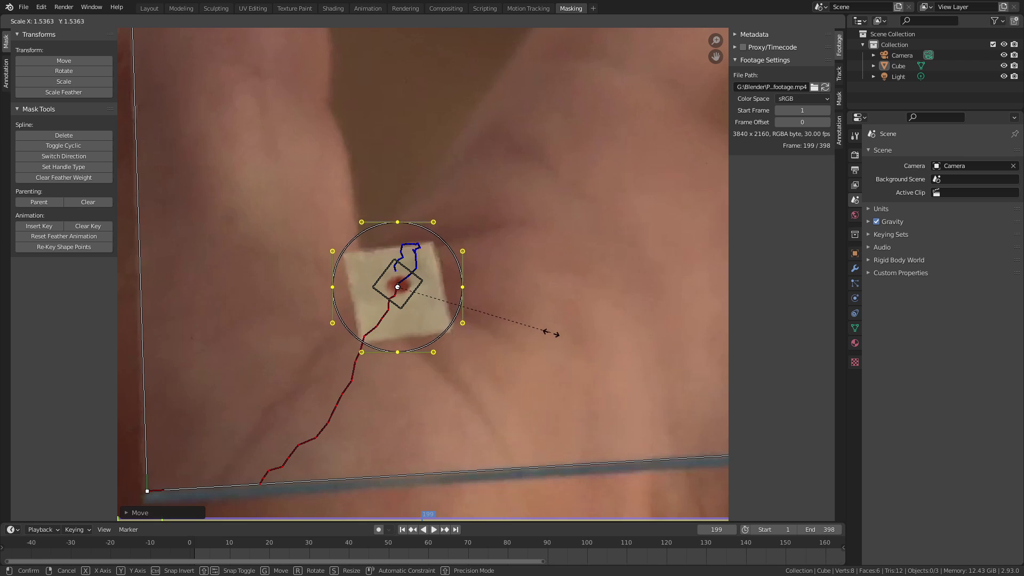
left_click(575, 341)
Make the timeline area taller and fit the whole frame range into it
scroll(526, 310, "down", 3)
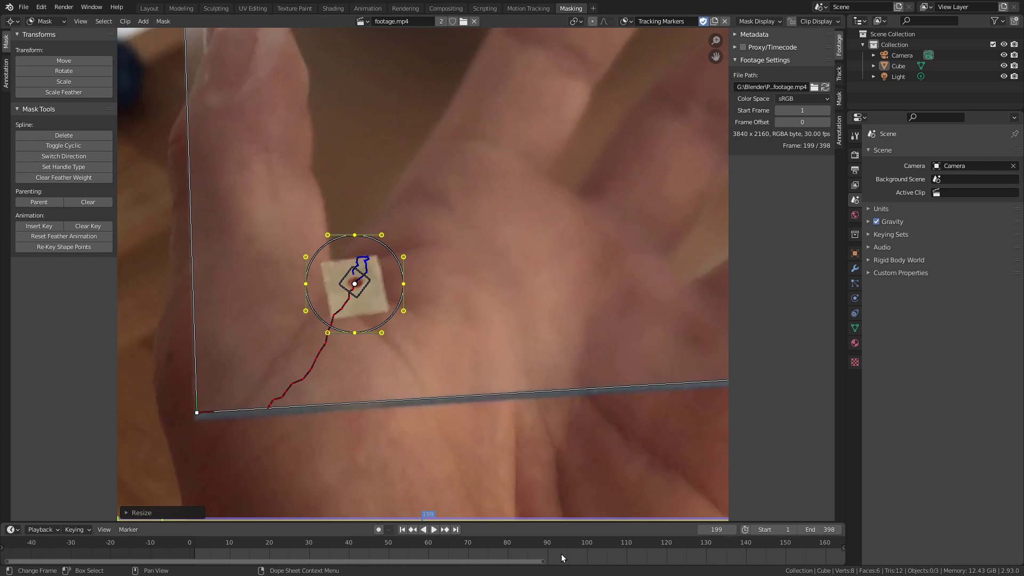
left_click_drag(555, 522, 554, 474)
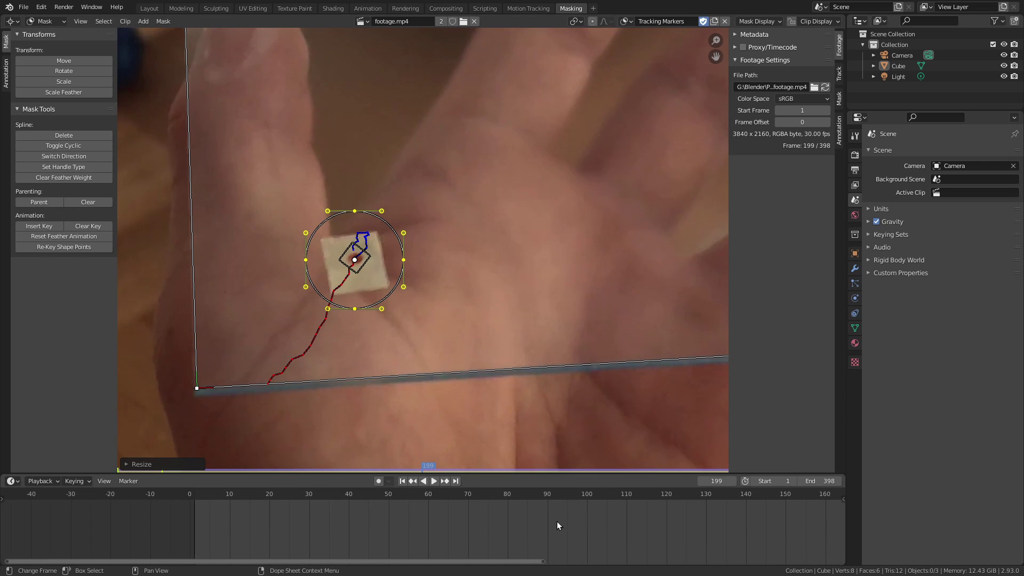
key("Home")
scroll(441, 273, "down", 1)
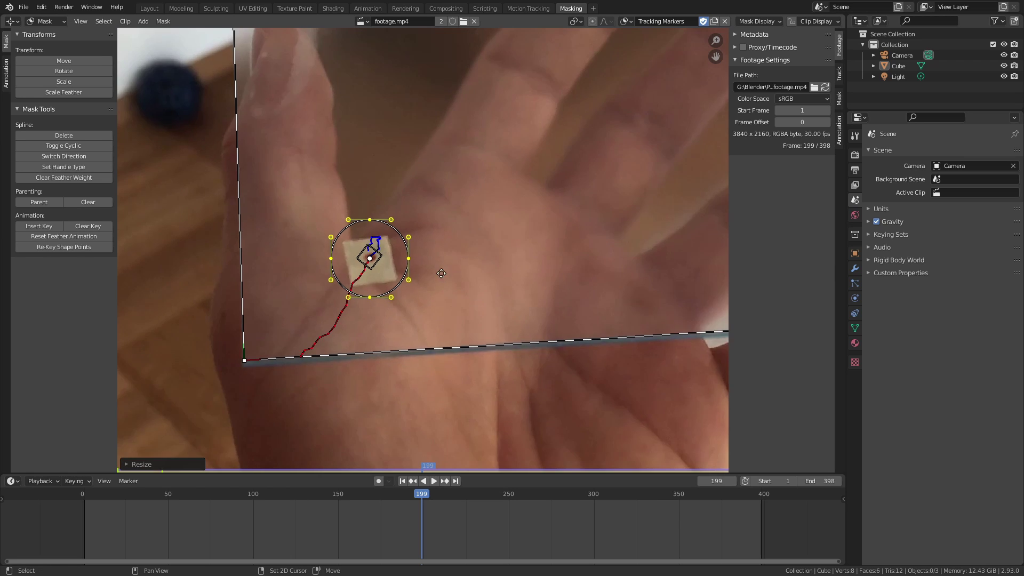
Parent the circle to the lower-left marker's track and run through the clip to frame 394 to check that it follows
scroll(441, 273, "up", 2)
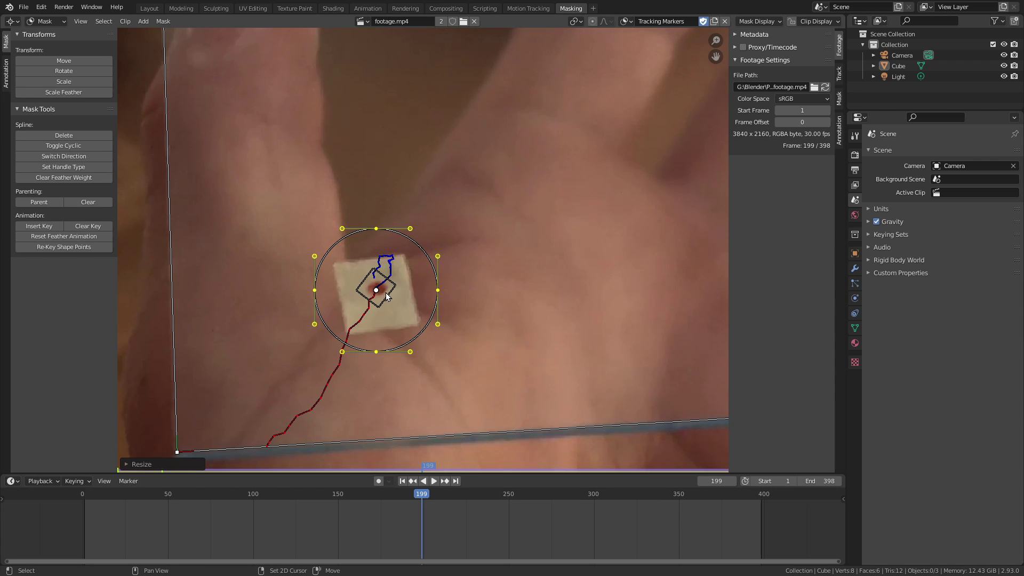
left_click(388, 296)
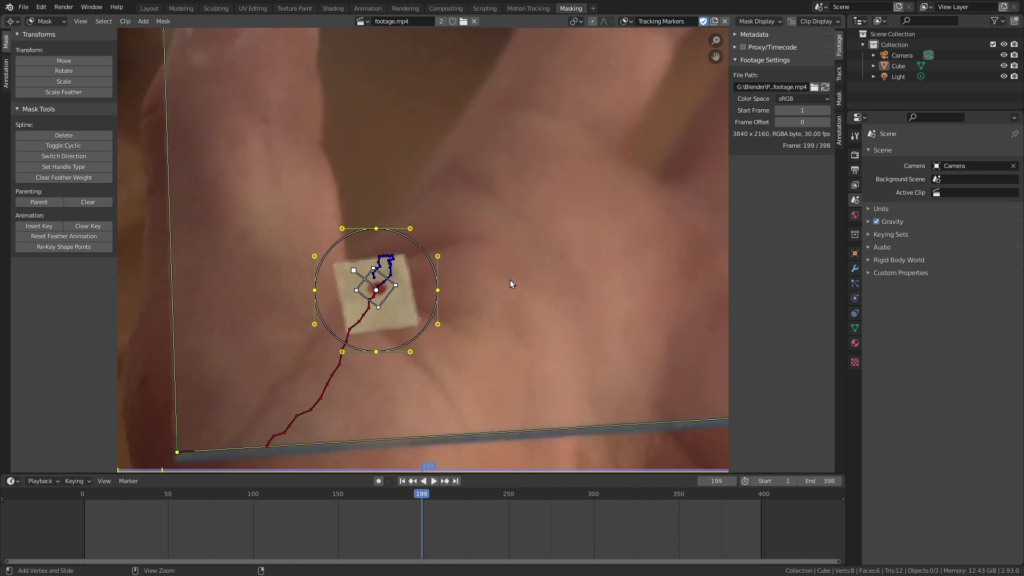
scroll(501, 277, "down", 3)
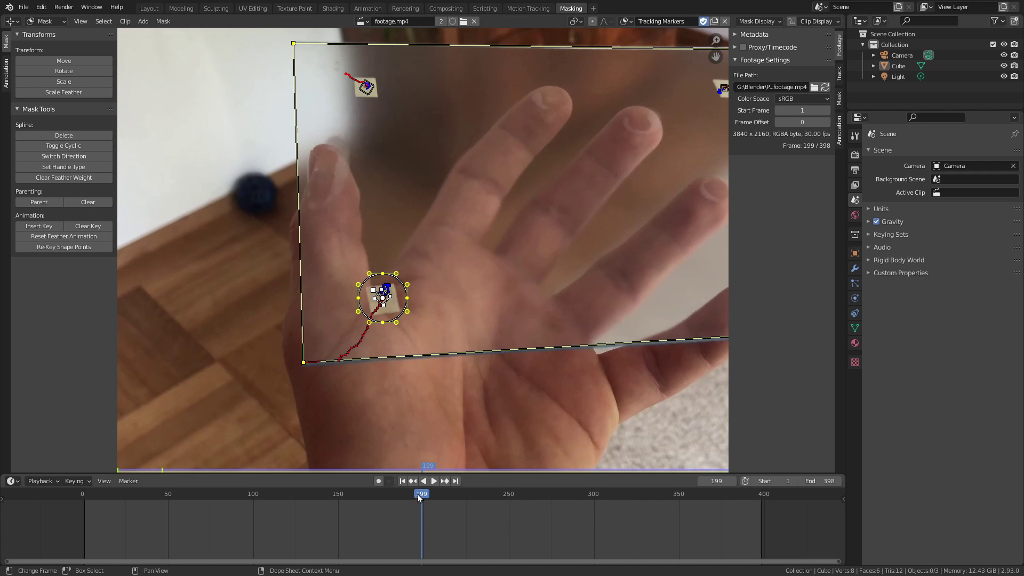
key("space")
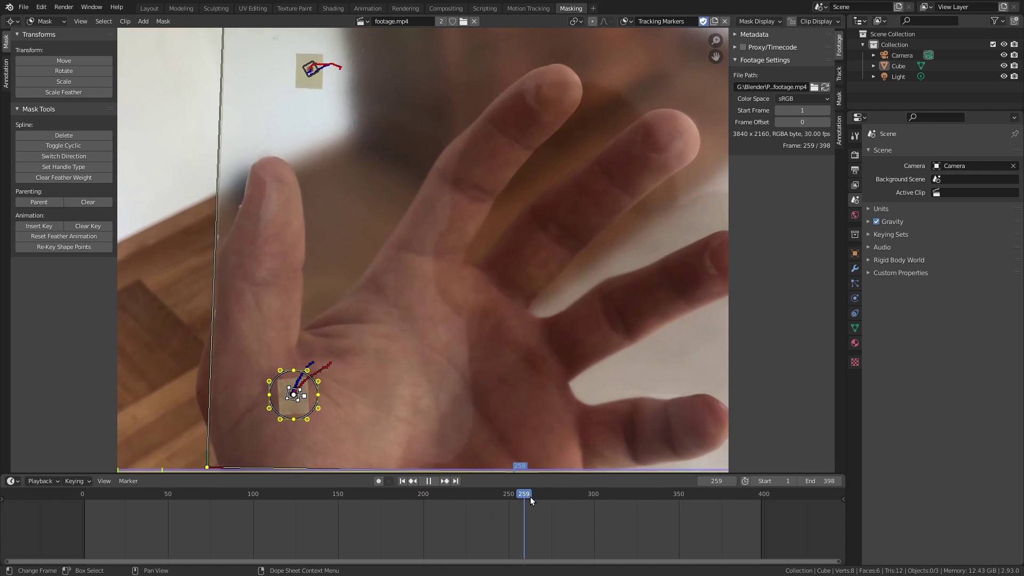
left_click_drag(530, 497, 726, 477)
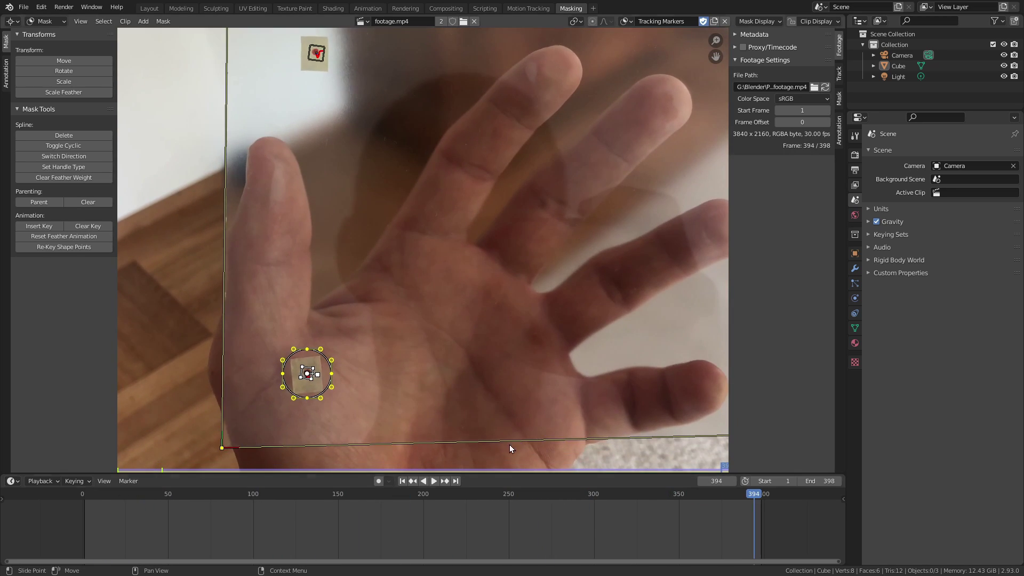
Scale the lower-left circle up to about 1.2 times so it covers the marker with more margin
scroll(453, 381, "up", 2)
middle_click_drag(358, 326, 414, 235)
key("s")
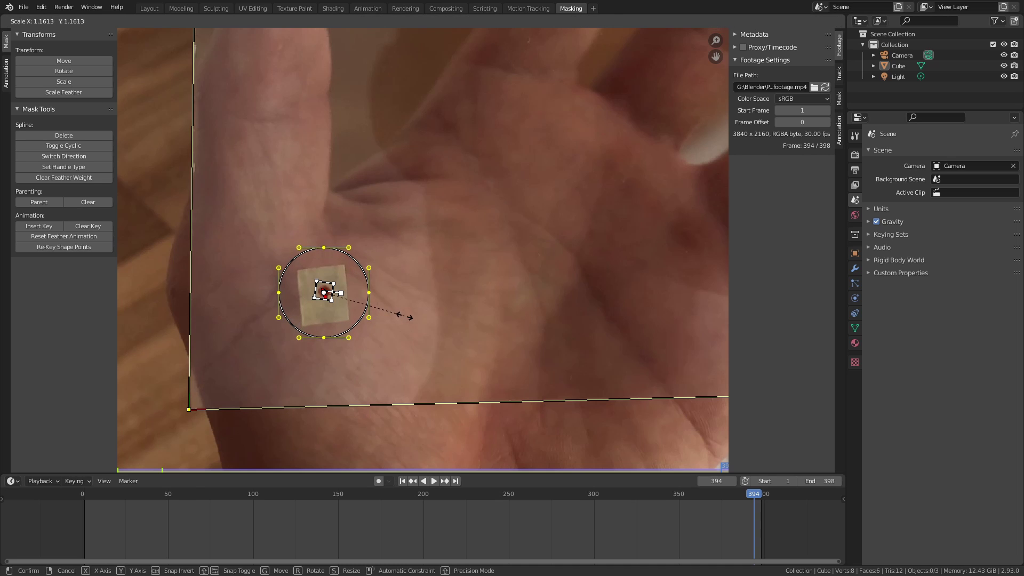
left_click(408, 317)
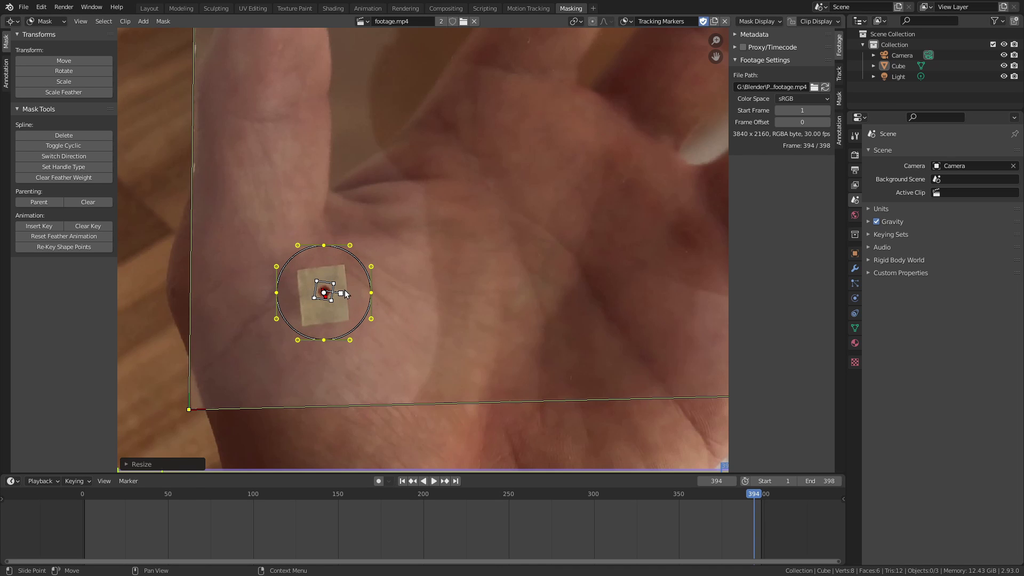
Go to the last frame, 398, add a second circle spline and place it over the lower-right tracking marker
scroll(439, 193, "down", 5)
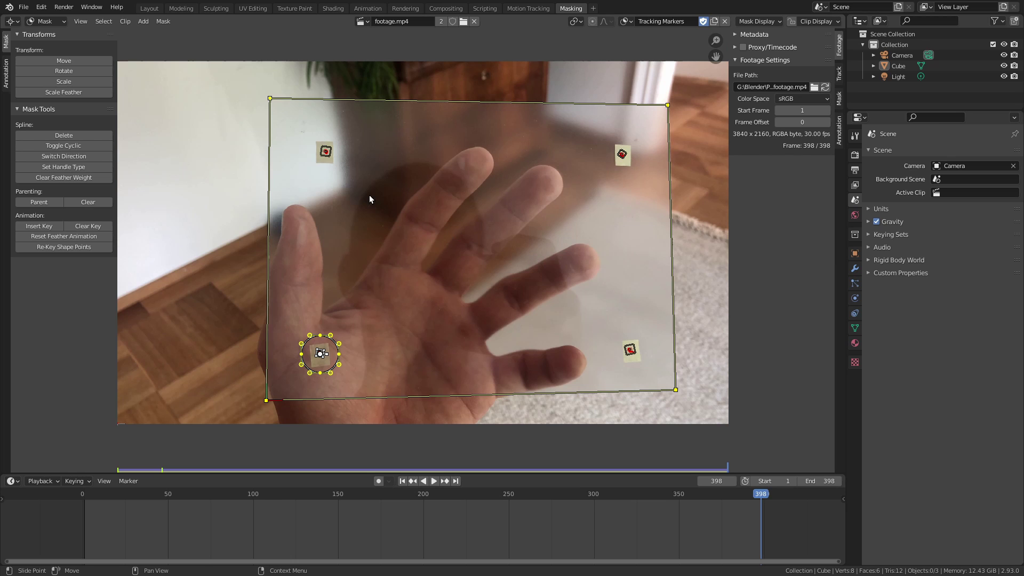
key("shift+Right")
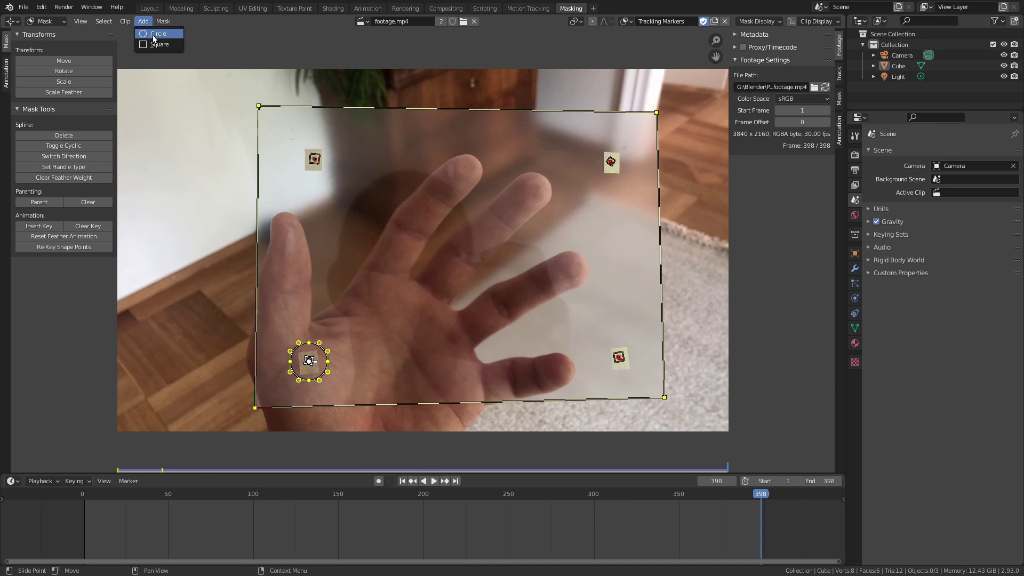
left_click(154, 33)
scroll(253, 287, "down", 2)
left_click_drag(222, 361, 553, 312)
scroll(510, 289, "up", 4)
middle_click_drag(510, 289, 218, 137)
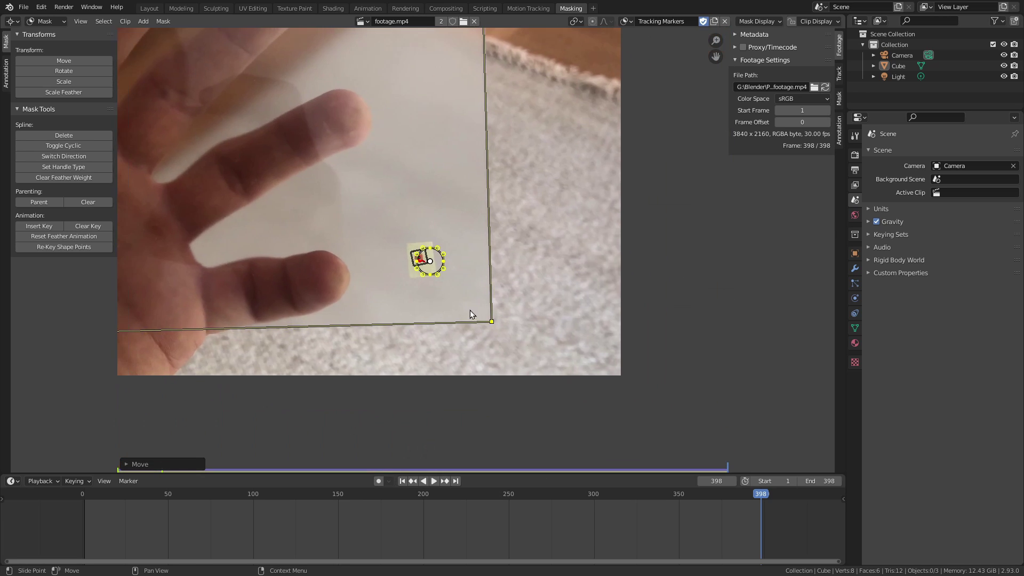
Center and enlarge the circle around the whole lower-right marker and parent it to that marker's track
scroll(471, 312, "up", 4)
middle_click_drag(479, 301, 464, 286)
key("g")
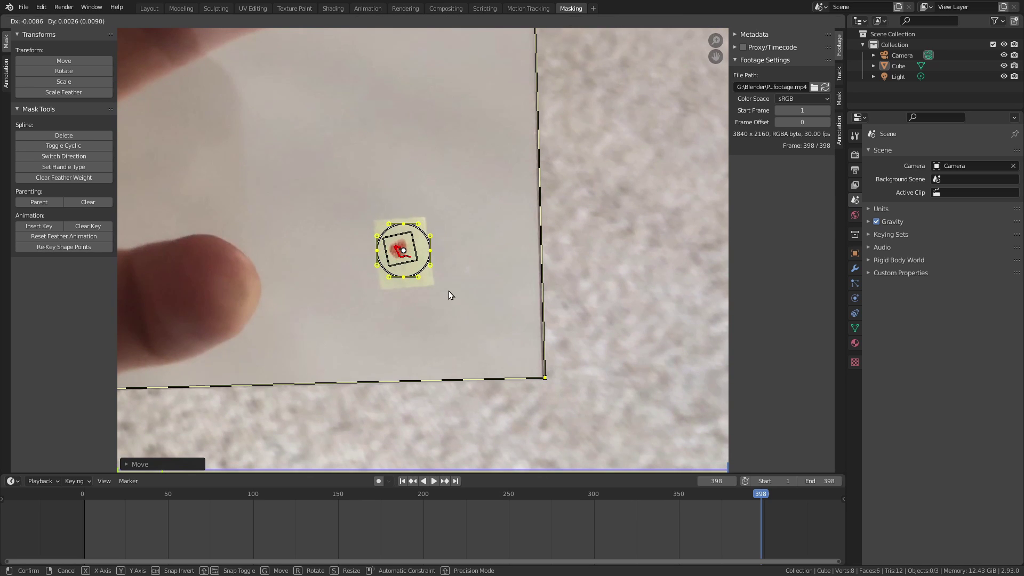
left_click(454, 292)
key("s")
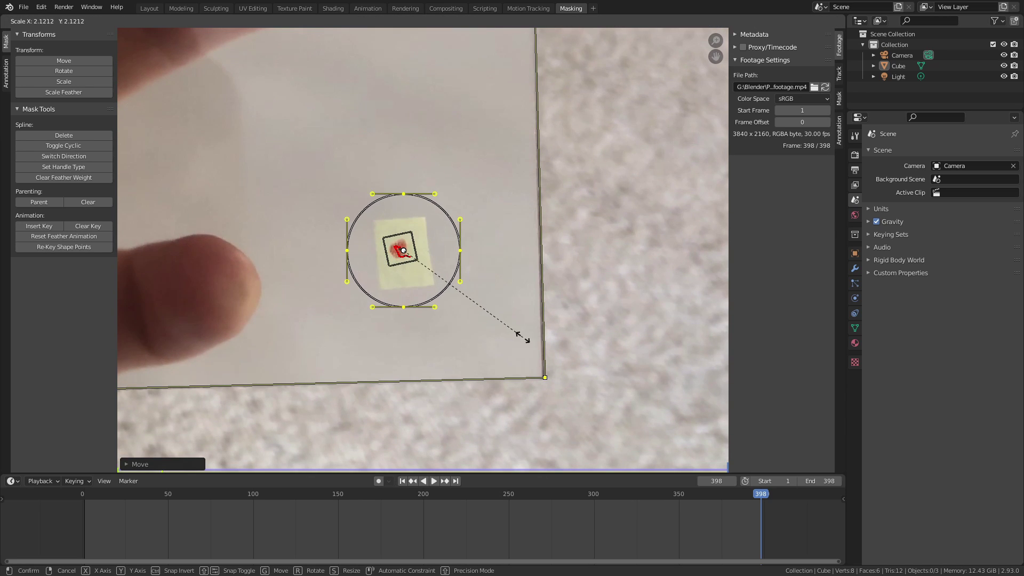
left_click(529, 346)
key("g")
right_click(526, 345)
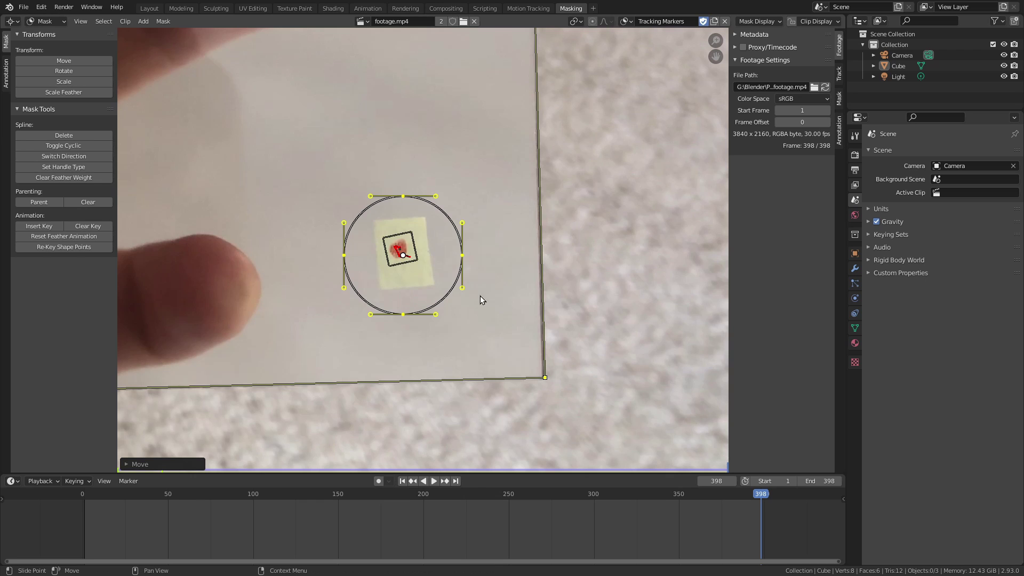
left_click(418, 253)
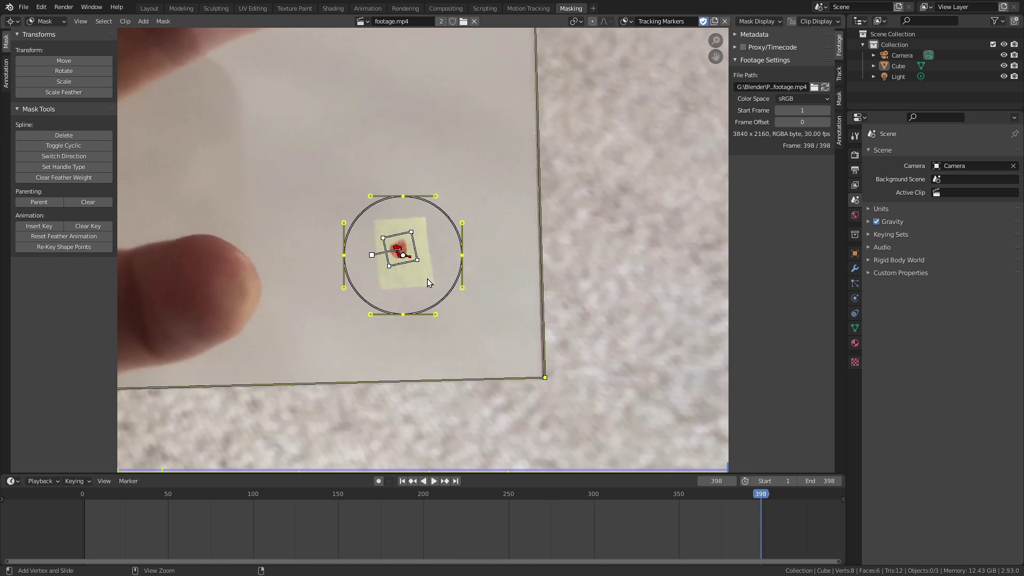
key("ctrl+p")
Add a third circle spline and move it onto the upper-right tracking marker
scroll(427, 278, "down", 6)
middle_click_drag(372, 198, 533, 252)
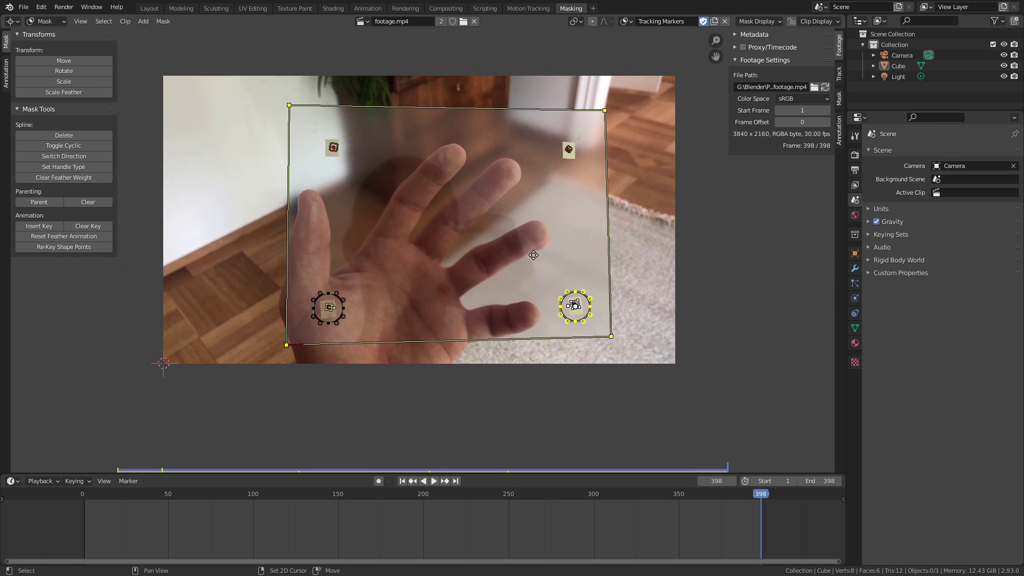
left_click(143, 21)
left_click(155, 35)
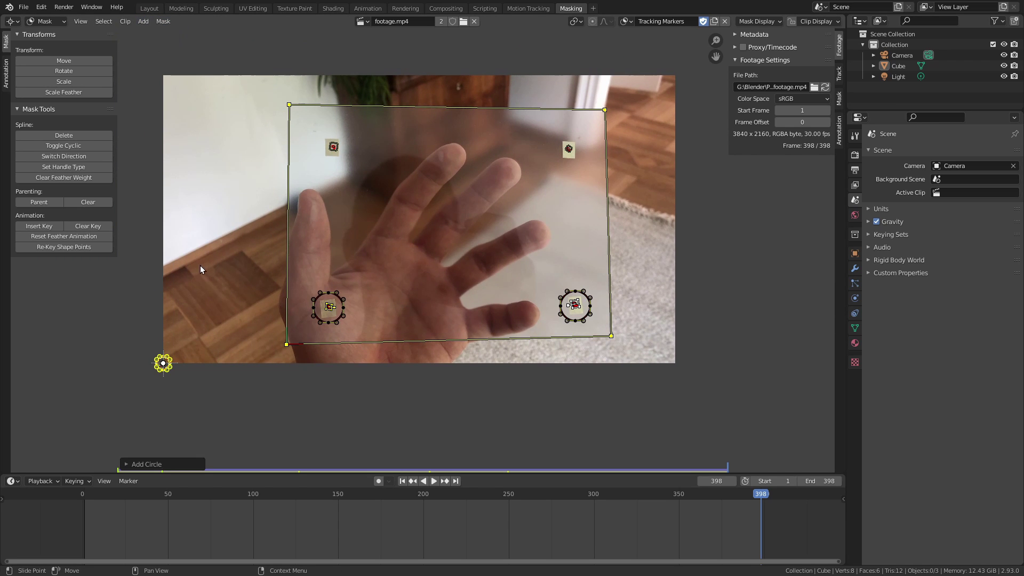
key("g")
left_click(581, 170)
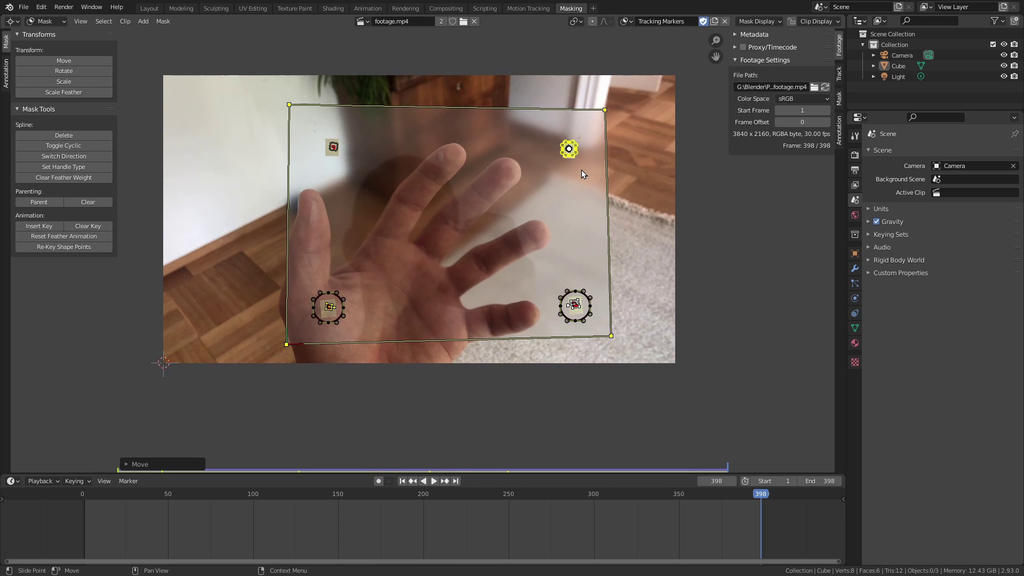
Enlarge and center the circle around the whole upper-right marker and parent it to that marker's track
scroll(571, 121, "up", 5)
scroll(571, 122, "down", 4)
scroll(481, 210, "up", 3)
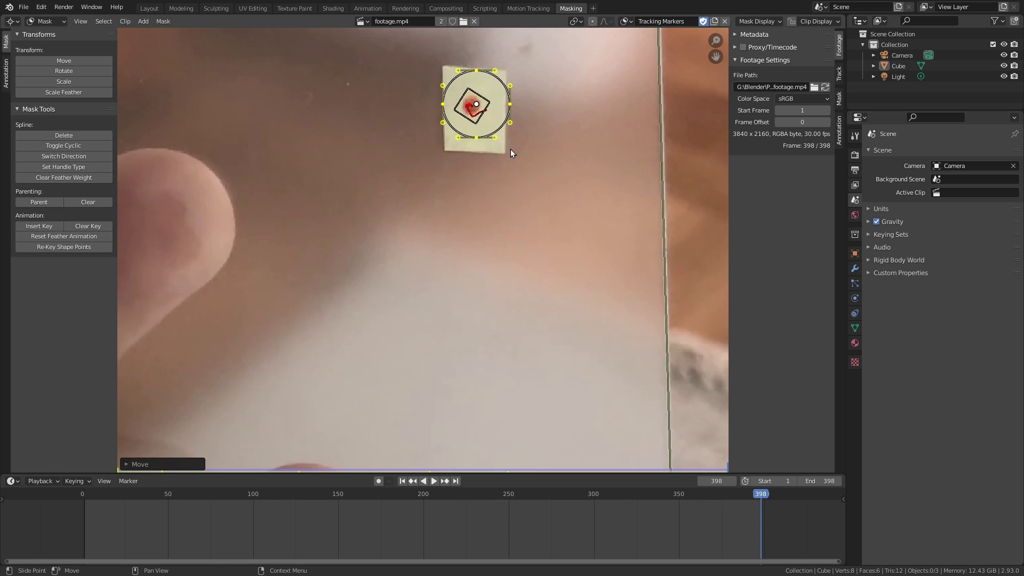
key("s")
left_click(543, 179)
key("g")
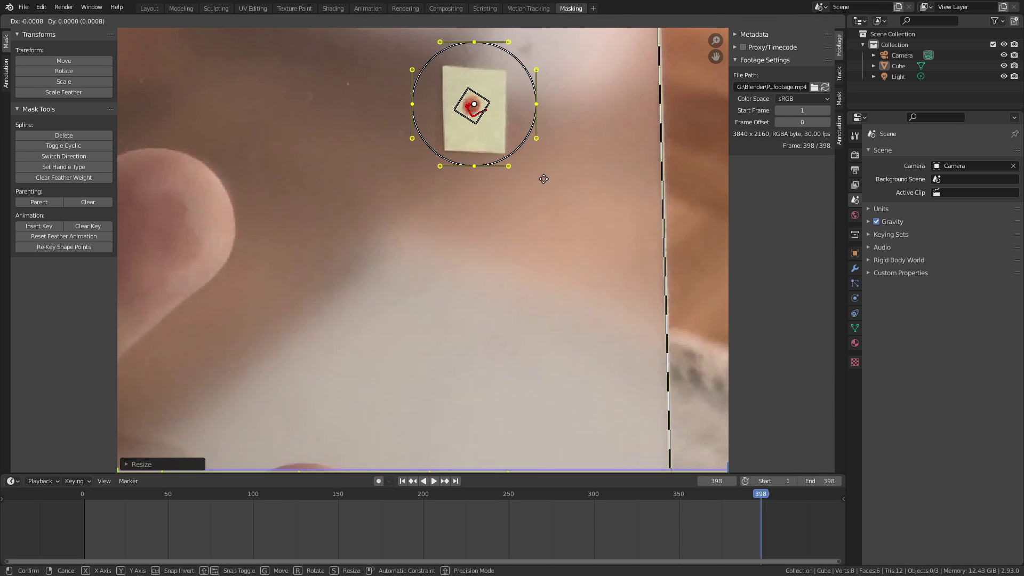
left_click(543, 192)
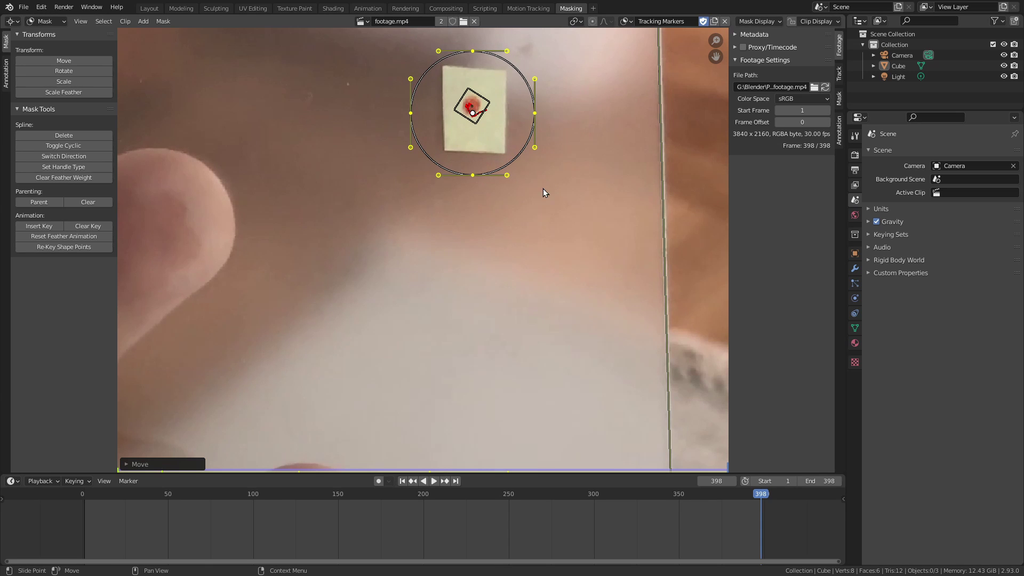
left_click(484, 111, "ctrl")
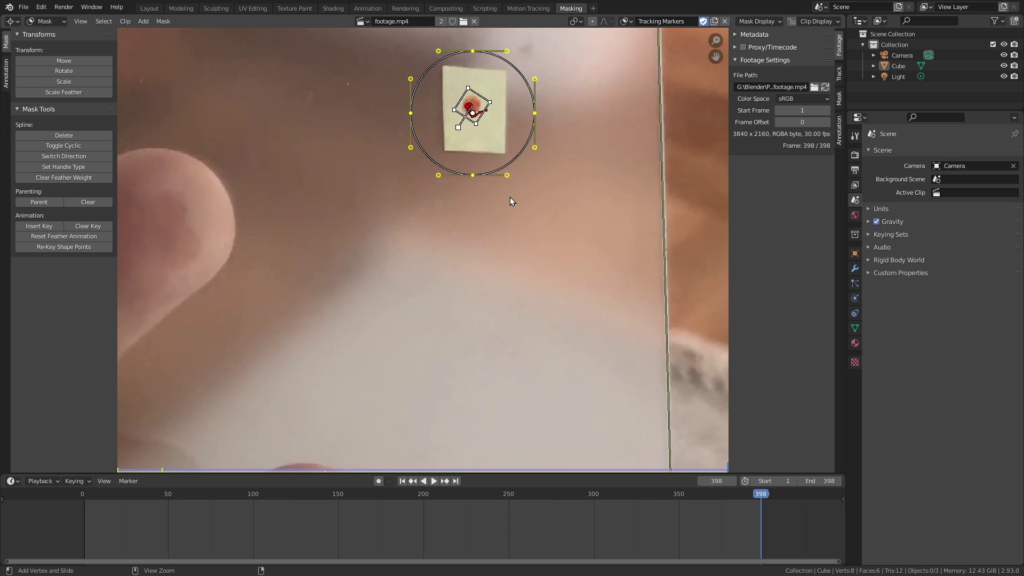
Add a fourth circle spline and move it onto the upper-left tracking marker
scroll(510, 201, "down", 8)
scroll(345, 238, "up", 1)
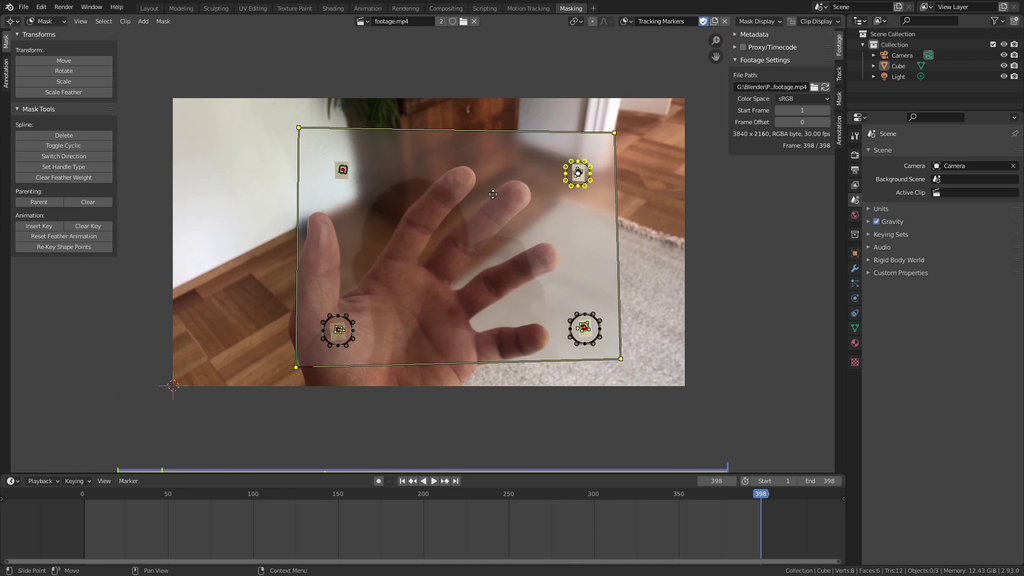
left_click(143, 21)
left_click(150, 34)
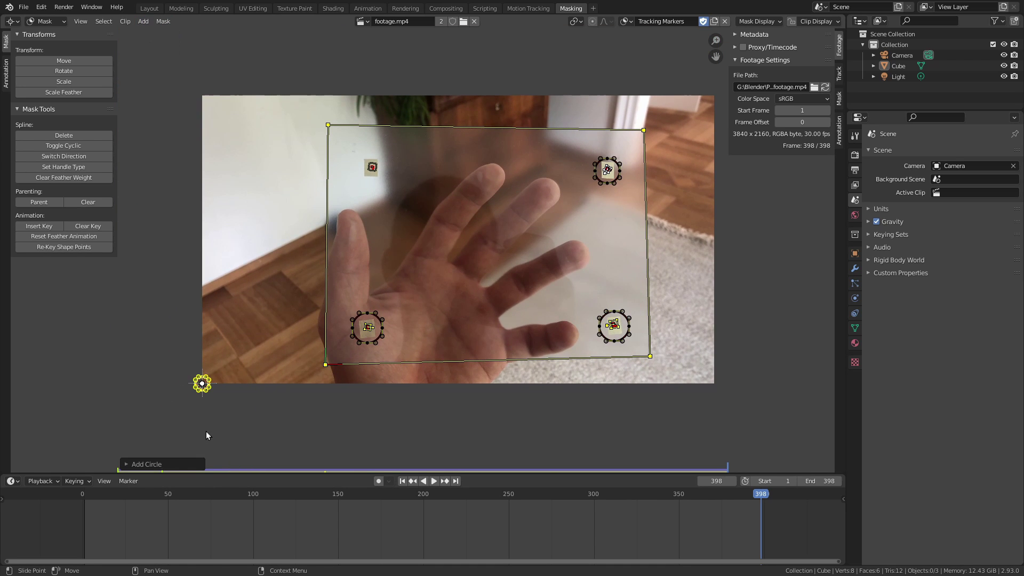
key("g")
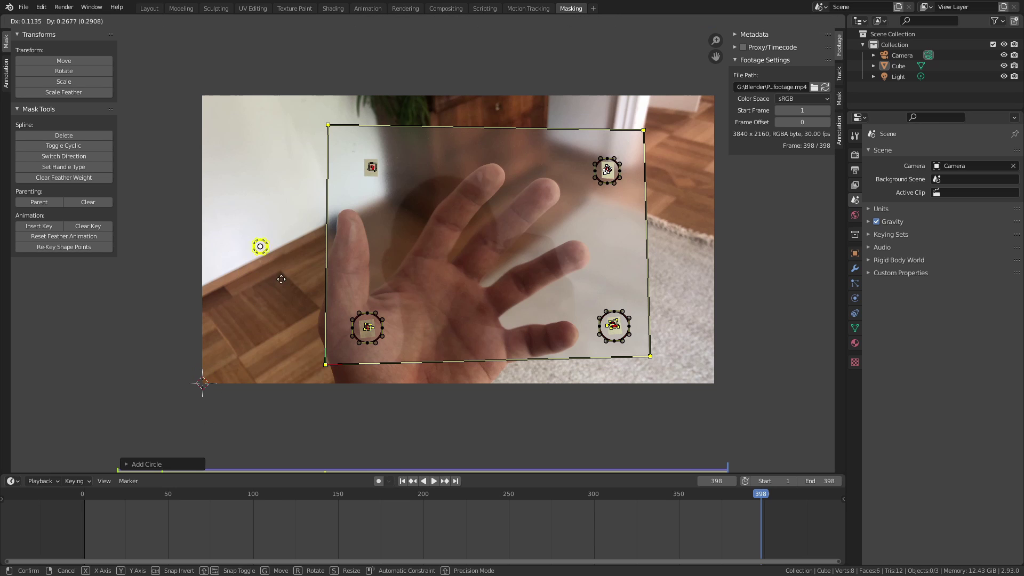
left_click(358, 198)
Enlarge and center the circle around the whole upper-left marker and parent it to that marker's track
scroll(358, 195, "up", 7)
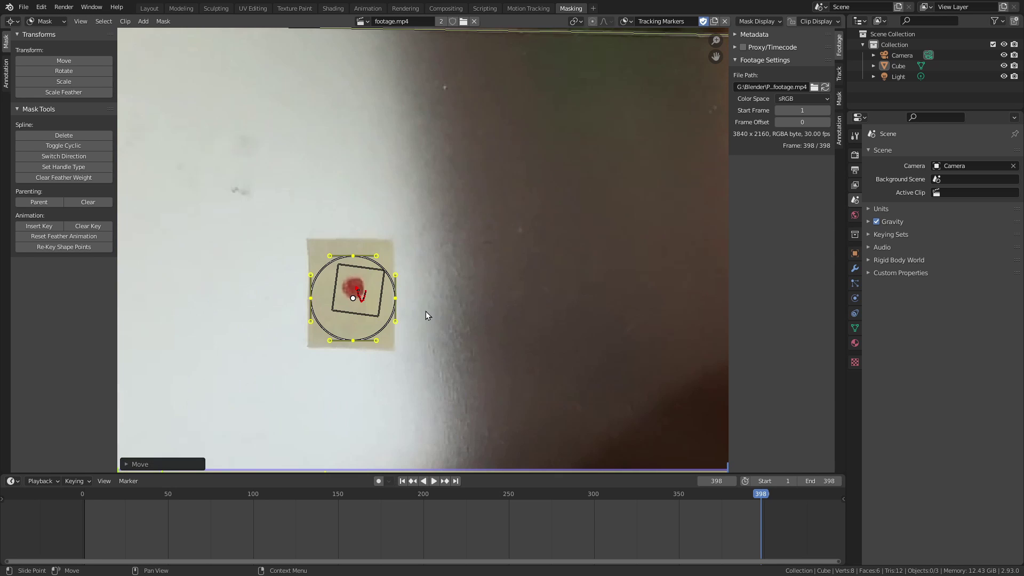
key("s")
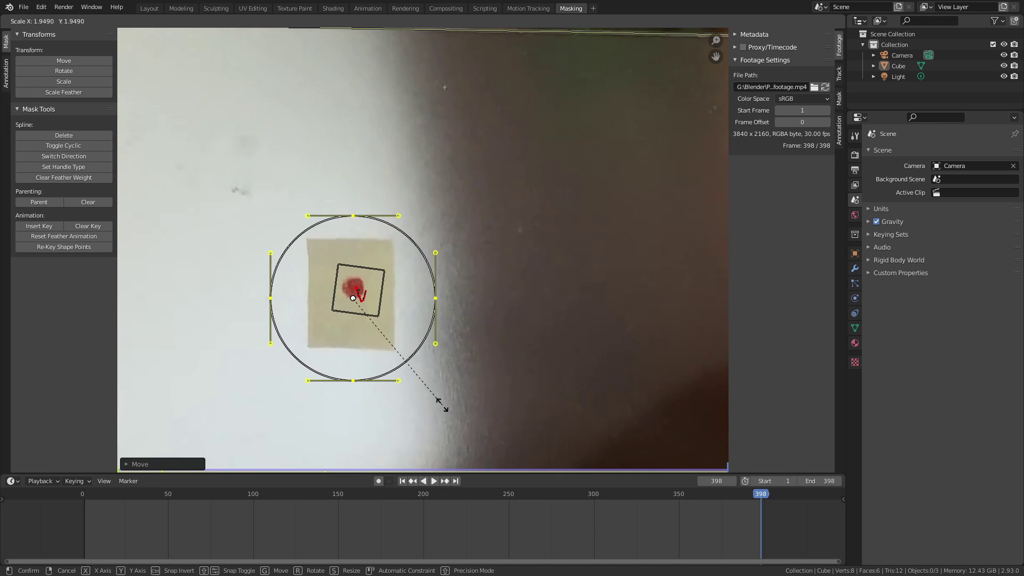
left_click(440, 406)
key("g")
left_click(438, 399)
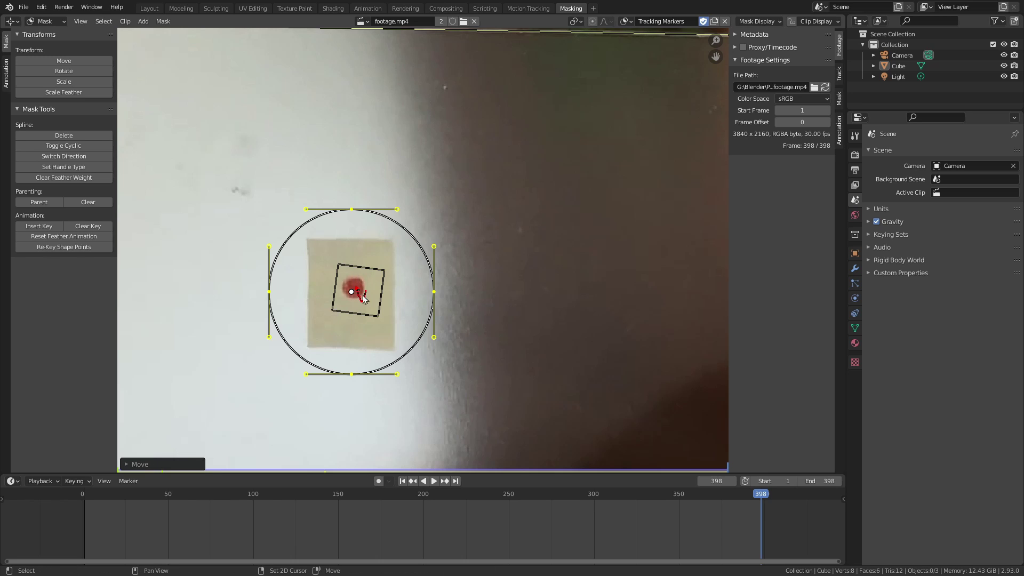
left_click(380, 298, "shift")
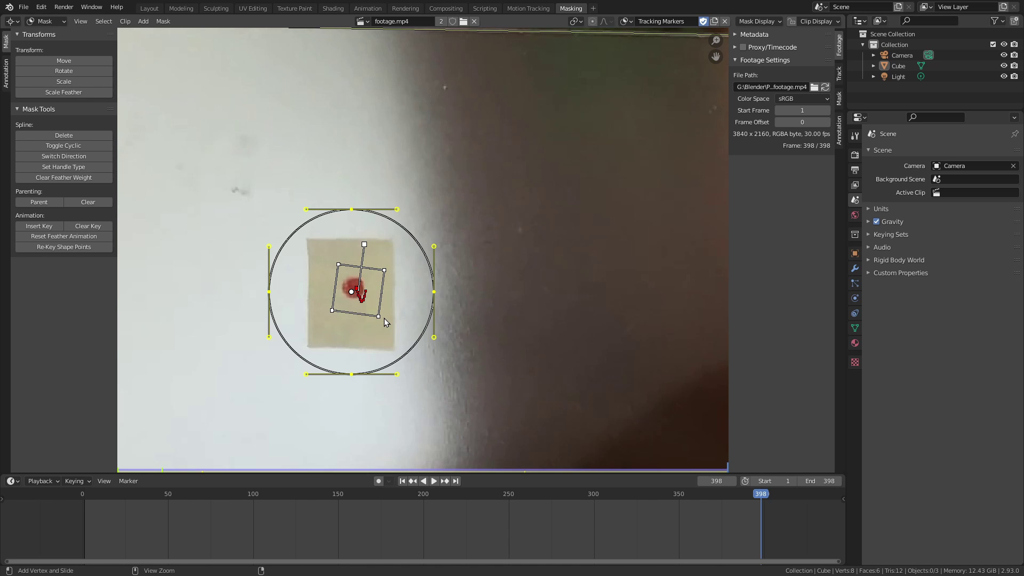
At frame 148, enlarge the upper-right marker's whole circle spline by about 1.16 and recenter it on the marker
scroll(384, 318, "down", 7)
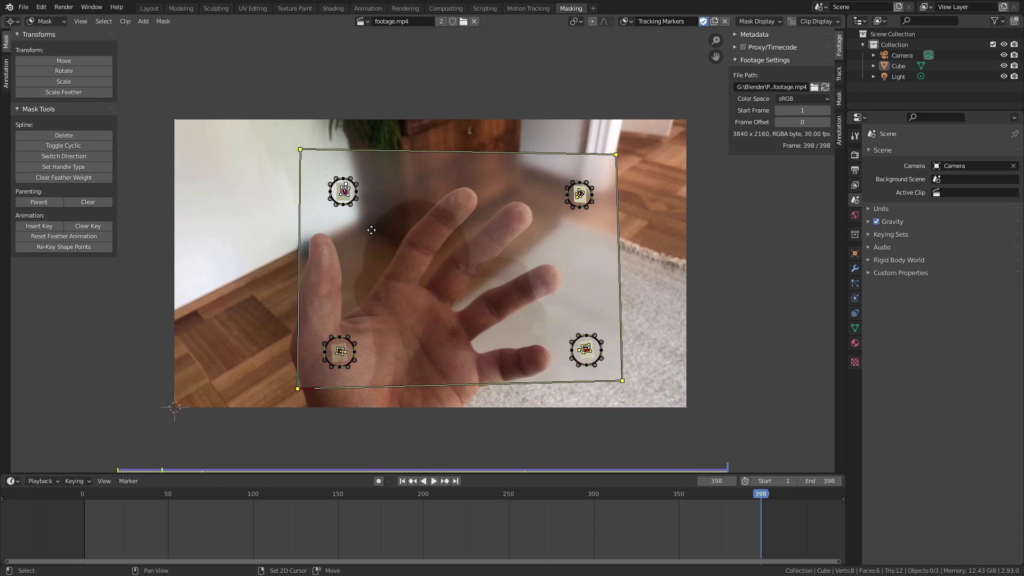
left_click_drag(761, 494, 336, 459)
scroll(585, 205, "up", 3)
middle_click_drag(594, 166, 379, 286)
scroll(384, 285, "up", 3)
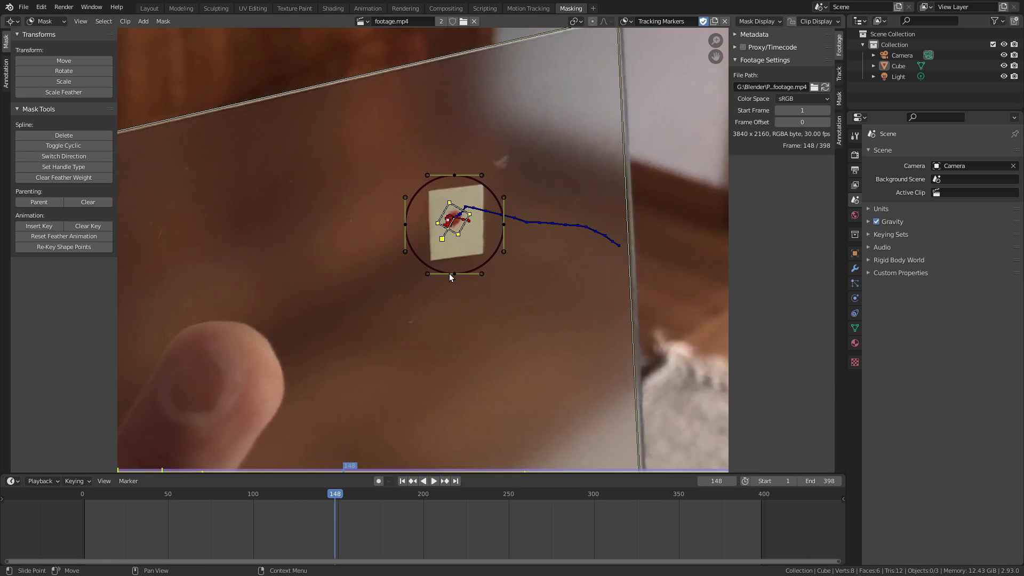
left_click(449, 274)
key("ctrl+l")
key("s")
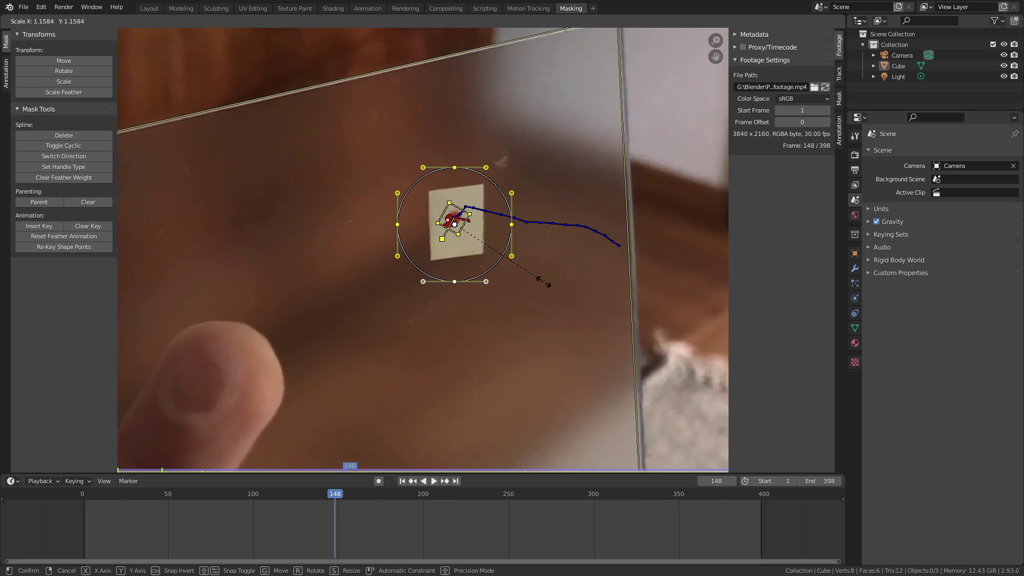
left_click(544, 283)
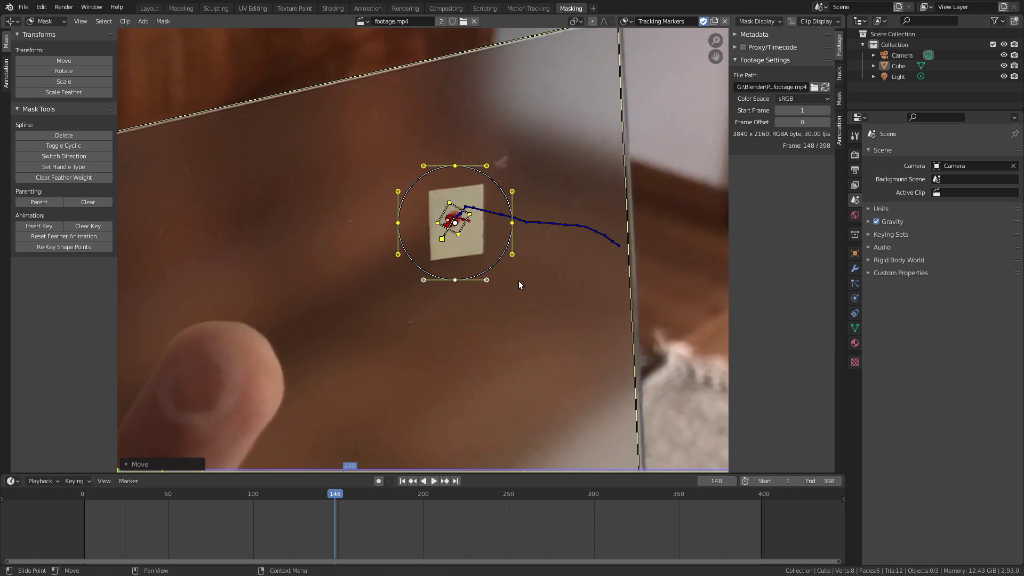
Go to frame 236 and save the project as rec.blend in the Tutorial folder
scroll(405, 335, "down", 7)
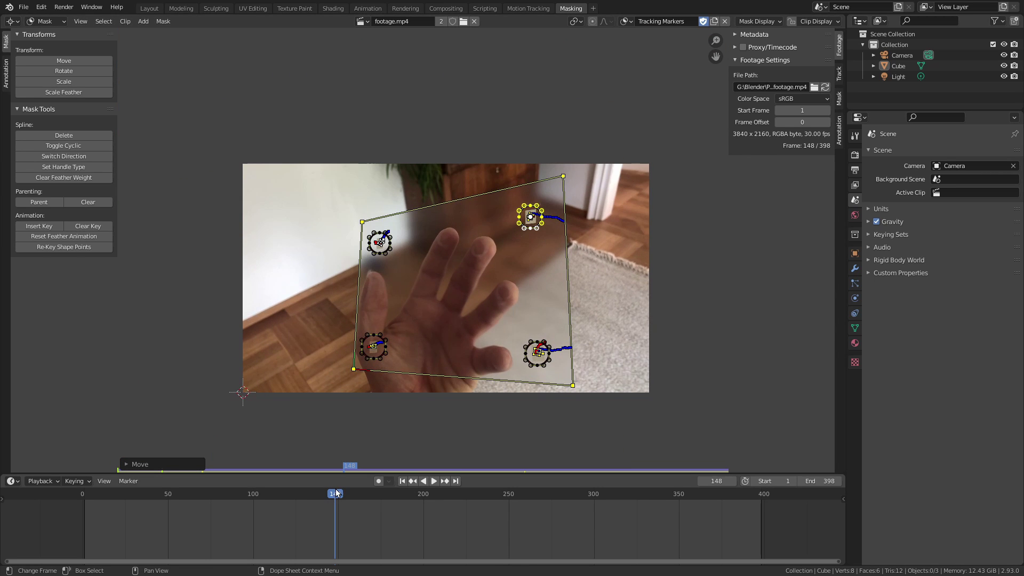
left_click_drag(336, 490, 485, 501)
key("space")
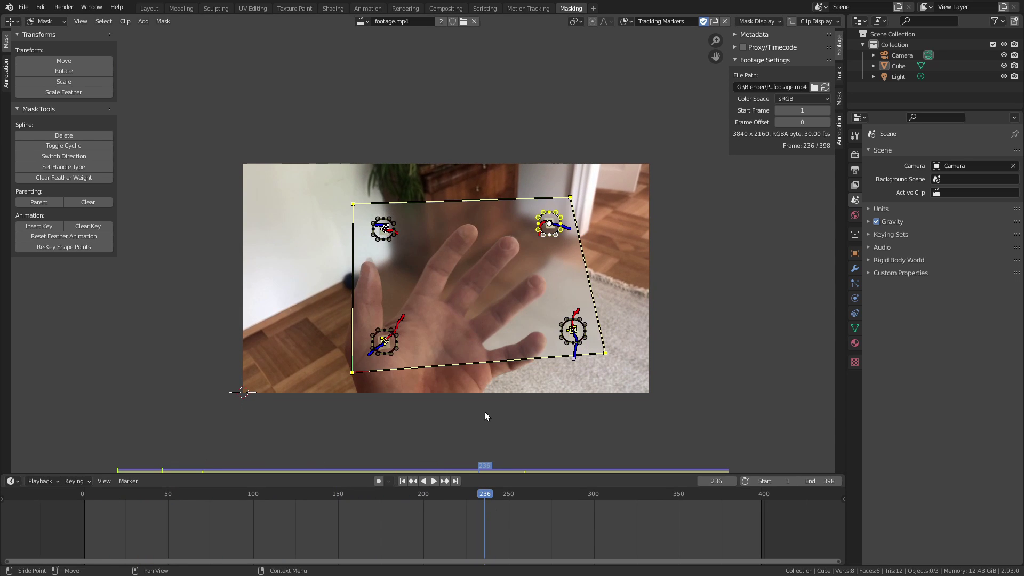
key("ctrl+s")
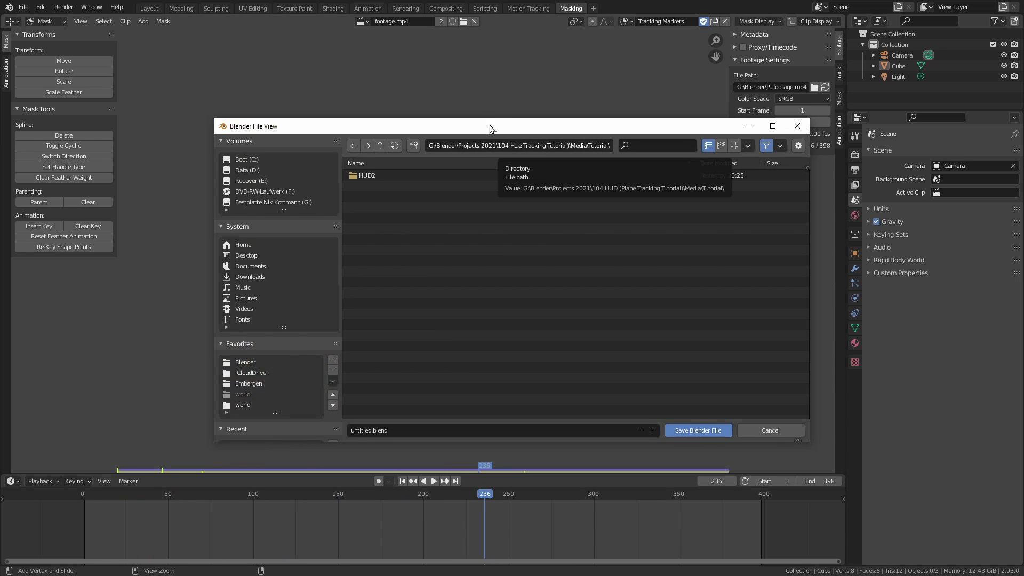
left_click_drag(489, 129, 461, 88)
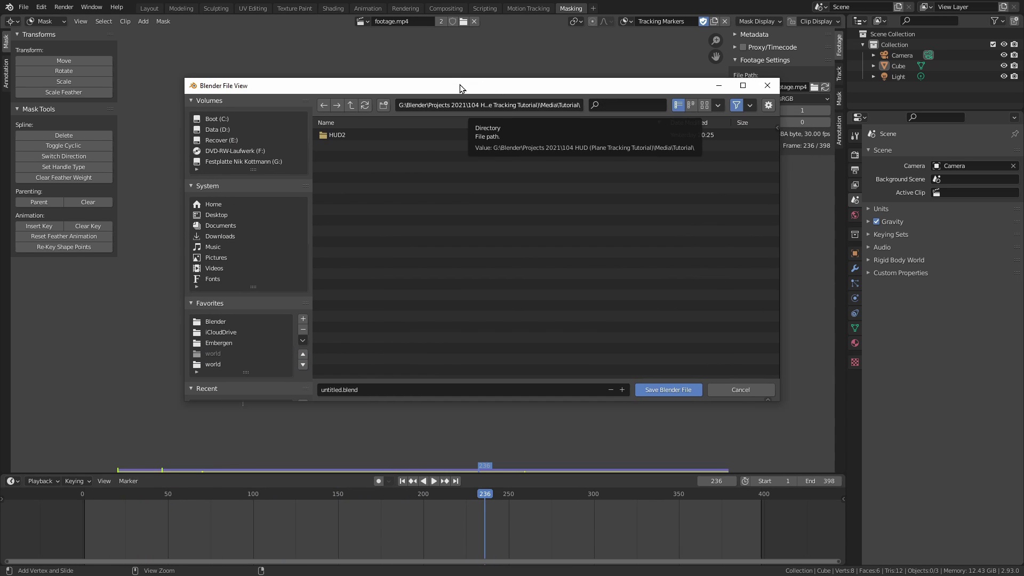
left_click(404, 392)
type("rec")
key("Return")
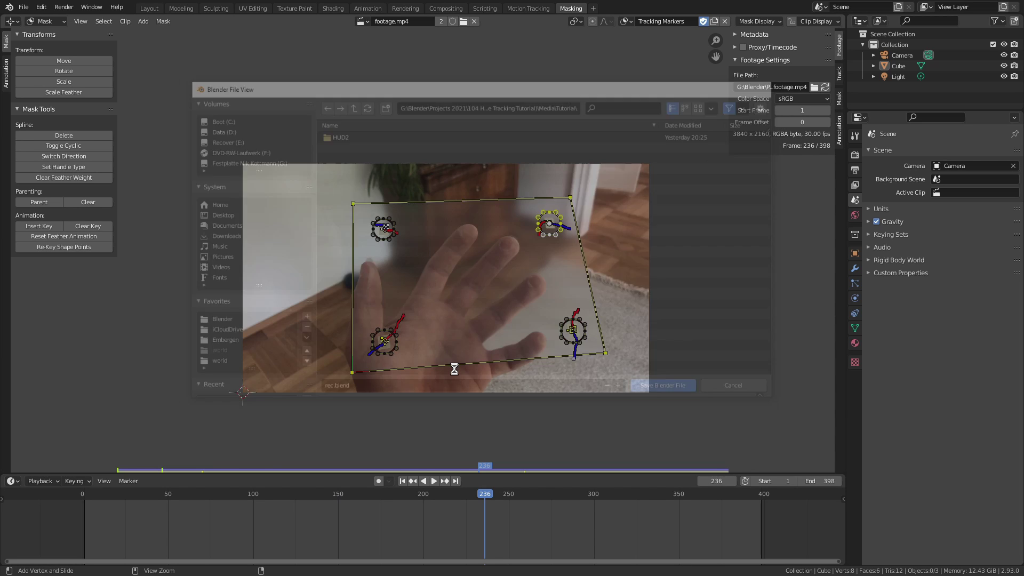
Switch to the Compositing workspace and move the RGB Curves node farther from the footage's Scale node to make room
scroll(529, 257, "up", 1)
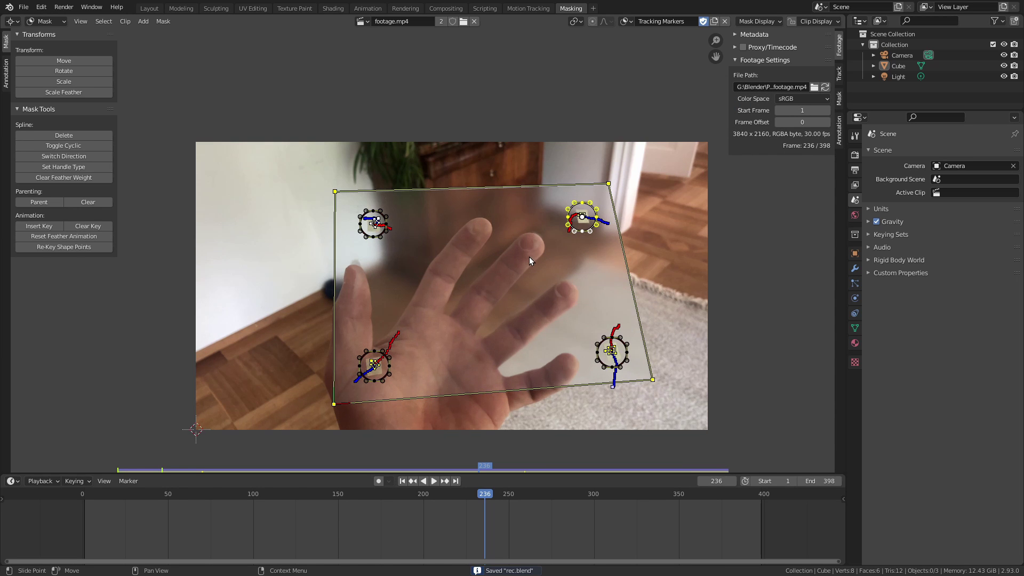
middle_click_drag(502, 247, 488, 232, "ctrl")
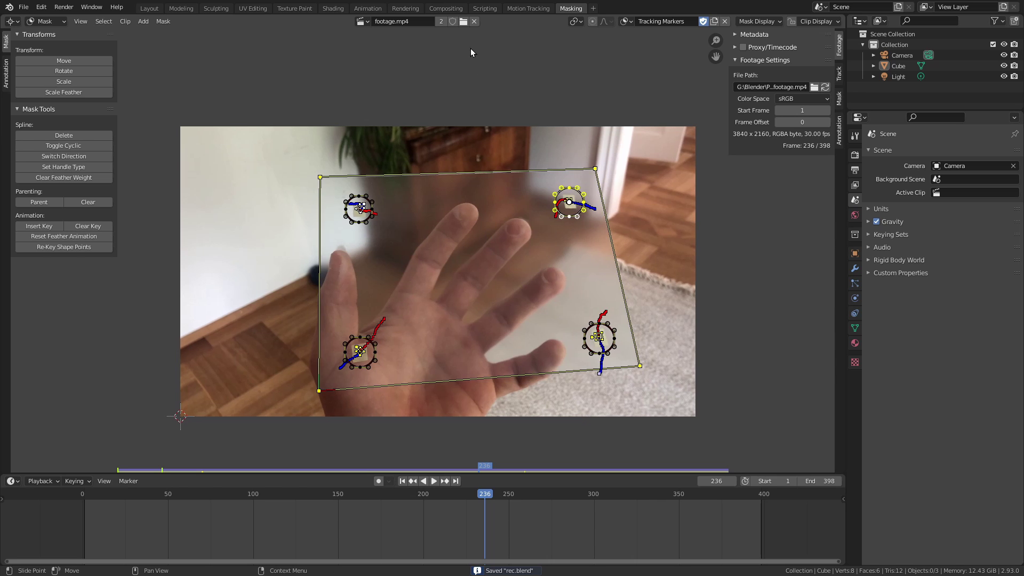
left_click(449, 13)
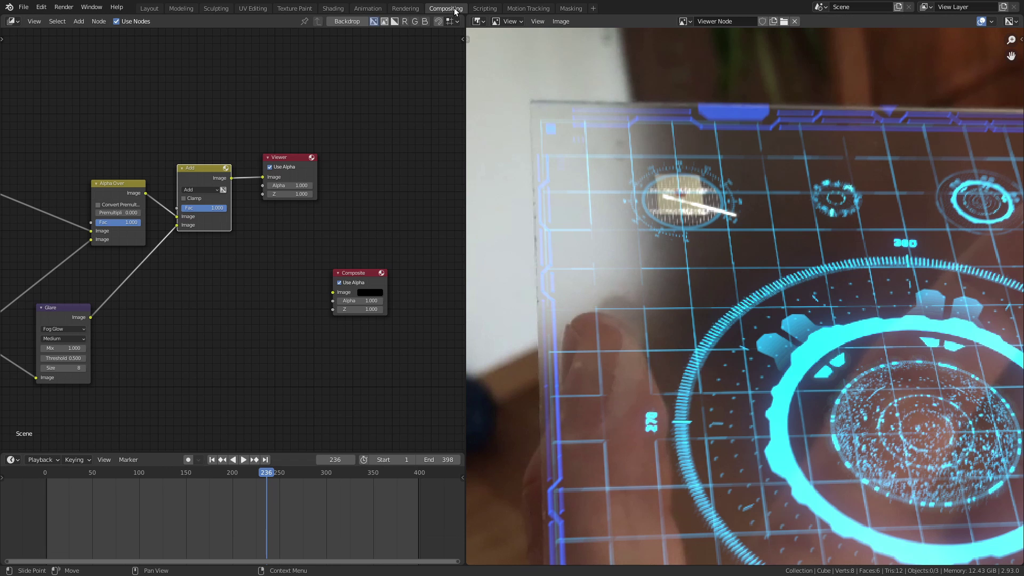
scroll(320, 202, "down", 2)
middle_click_drag(284, 222, 164, 269)
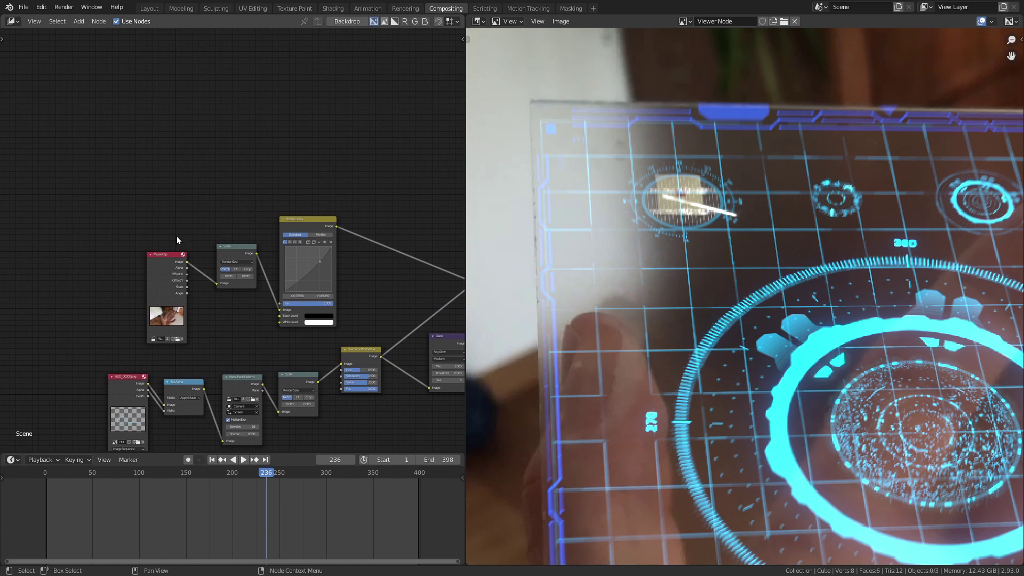
scroll(209, 218, "up", 2)
middle_click_drag(216, 212, 123, 144)
left_click_drag(241, 151, 364, 122)
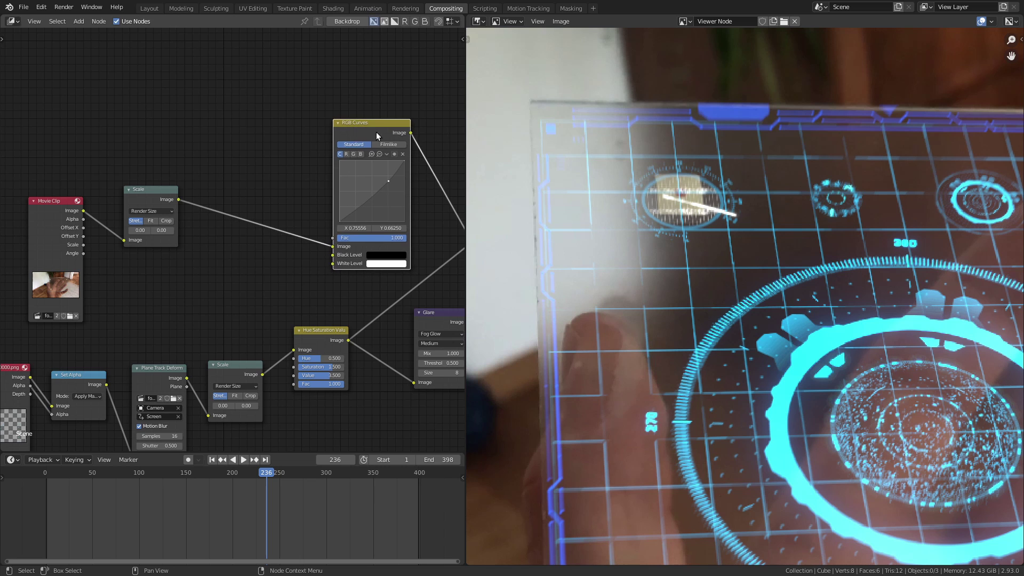
Add a Mask input node above the Movie Clip node and assign it the Tracking Markers mask
middle_click_drag(214, 126, 212, 153)
scroll(224, 166, "up", 2)
key("shift+a")
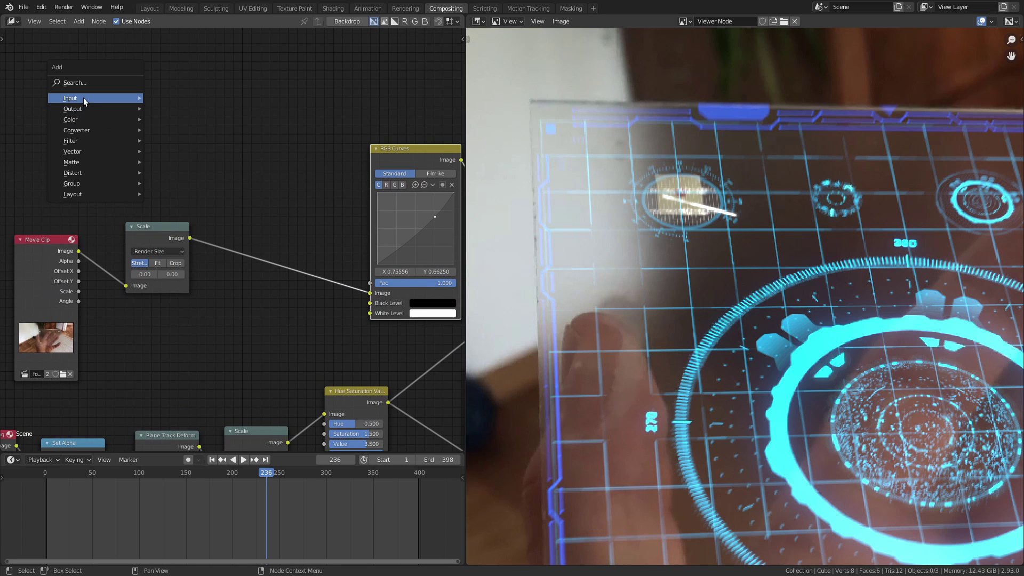
mouse_move(84, 97)
left_click(185, 149)
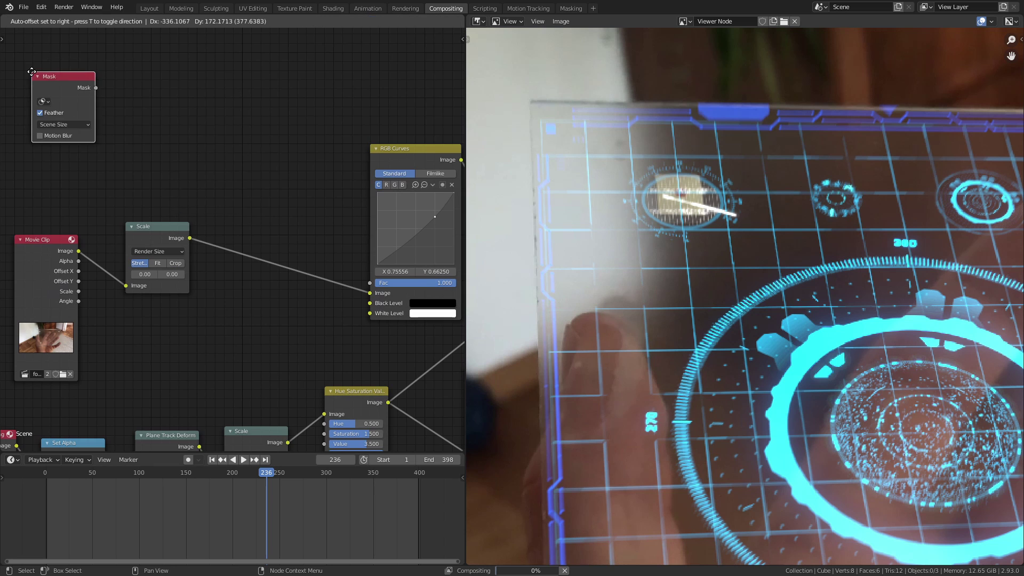
left_click(28, 76)
left_click(40, 101)
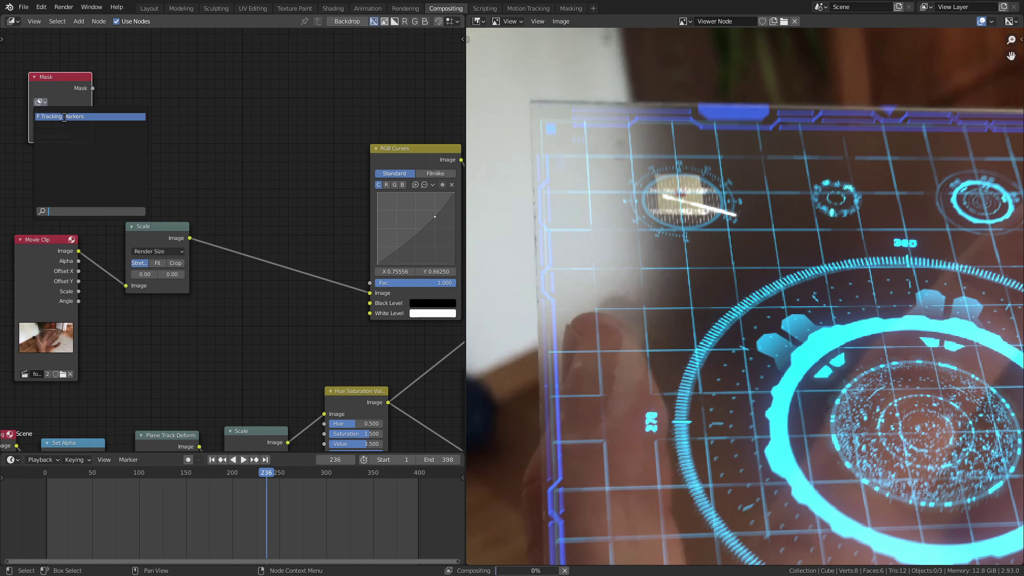
left_click(64, 117)
scroll(63, 143, "down", 4)
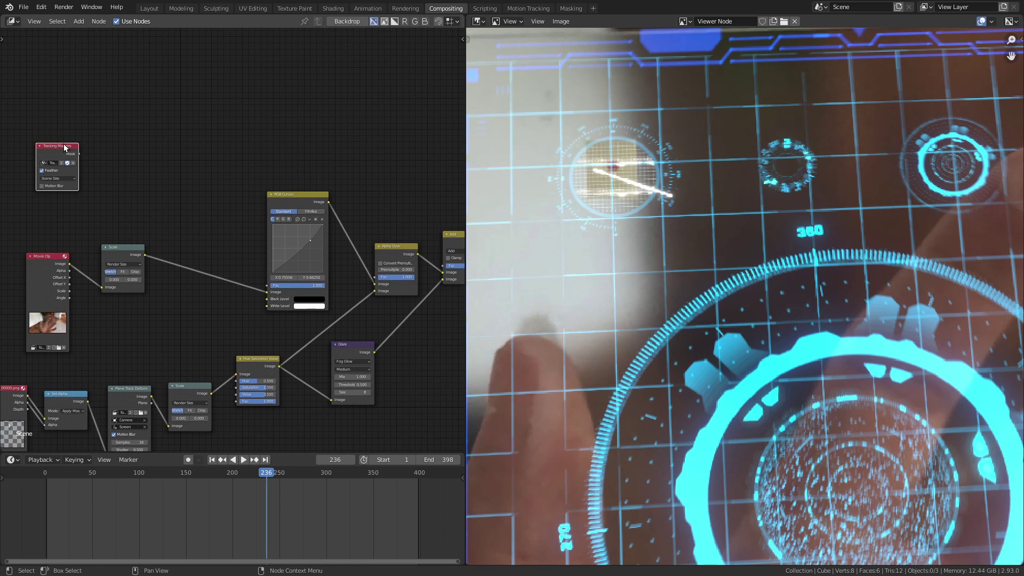
Connect the Tracking Markers mask output to the Viewer node and bring the whole mask image into view
scroll(135, 152, "down", 2)
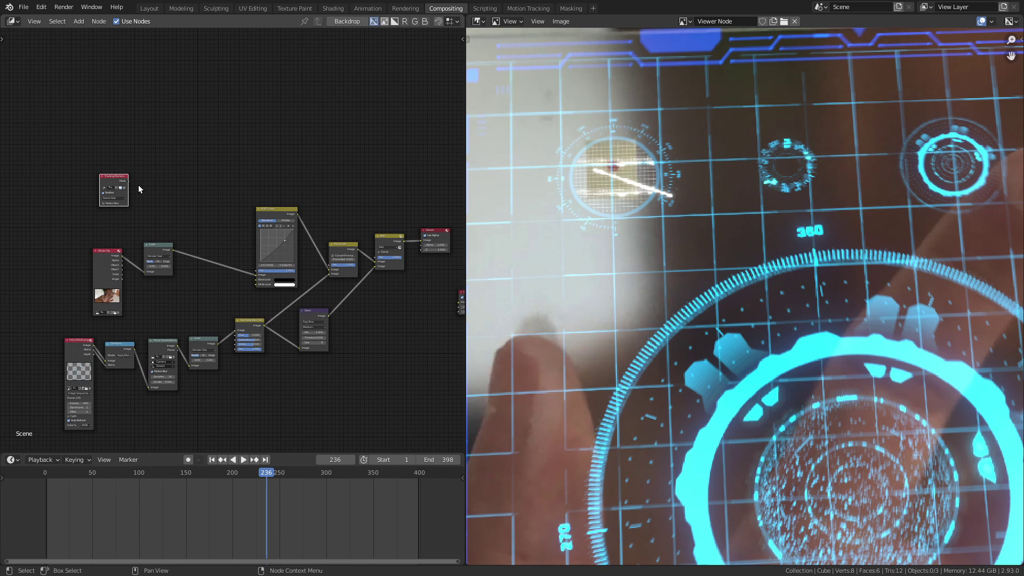
left_click_drag(131, 186, 421, 244)
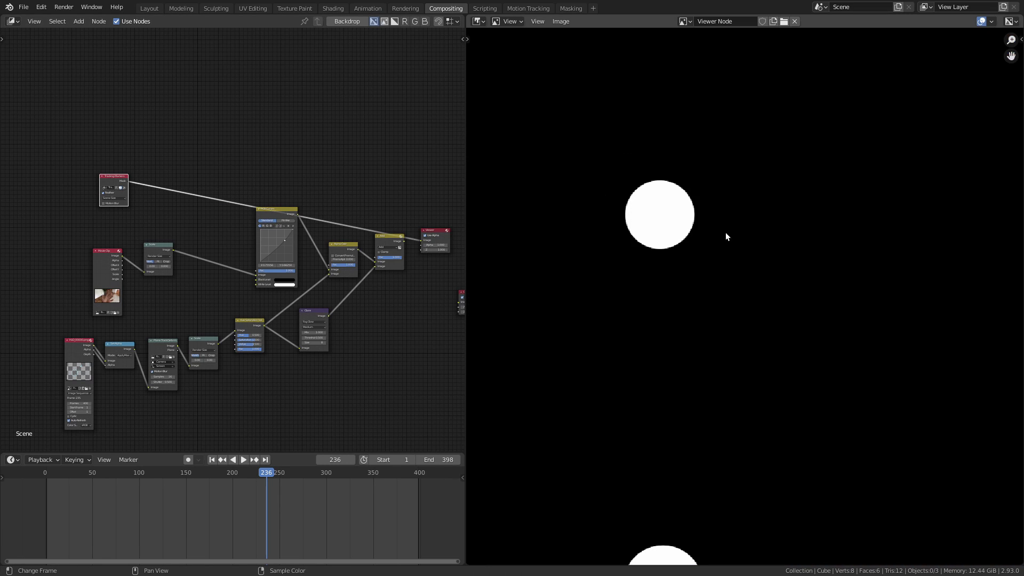
scroll(732, 223, "down", 3)
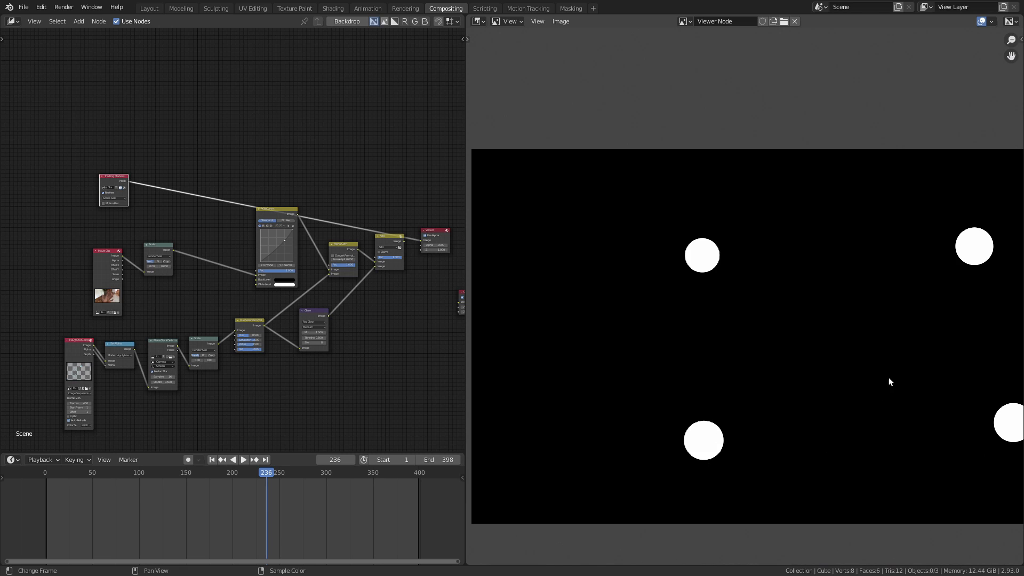
middle_click_drag(889, 378, 799, 367)
Insert a Blur filter node on the link between the Tracking Markers mask and the Viewer
scroll(126, 184, "up", 5)
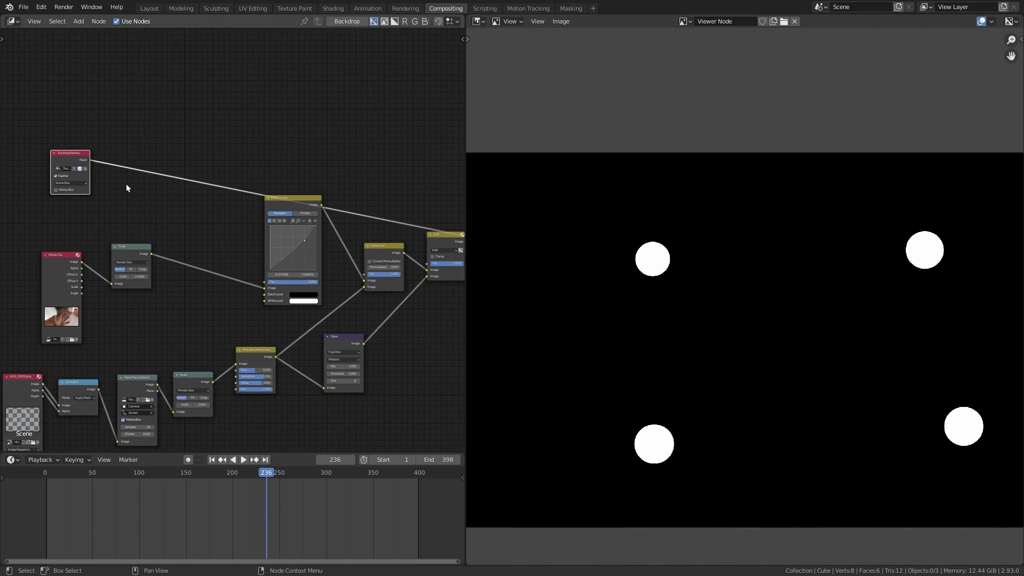
middle_click_drag(121, 180, 145, 209)
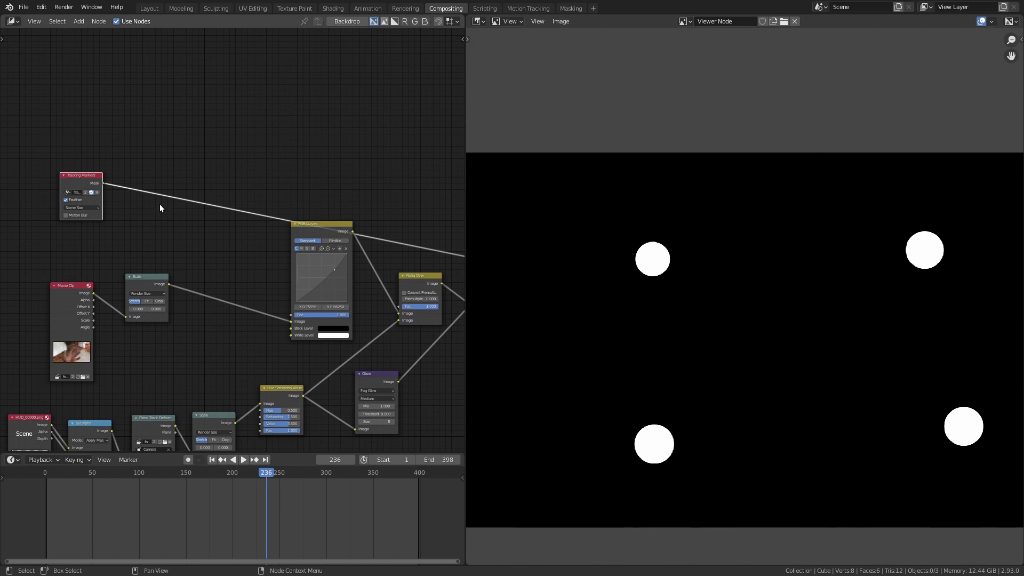
scroll(159, 204, "up", 5)
middle_click_drag(217, 216, 359, 253)
key("shift+a")
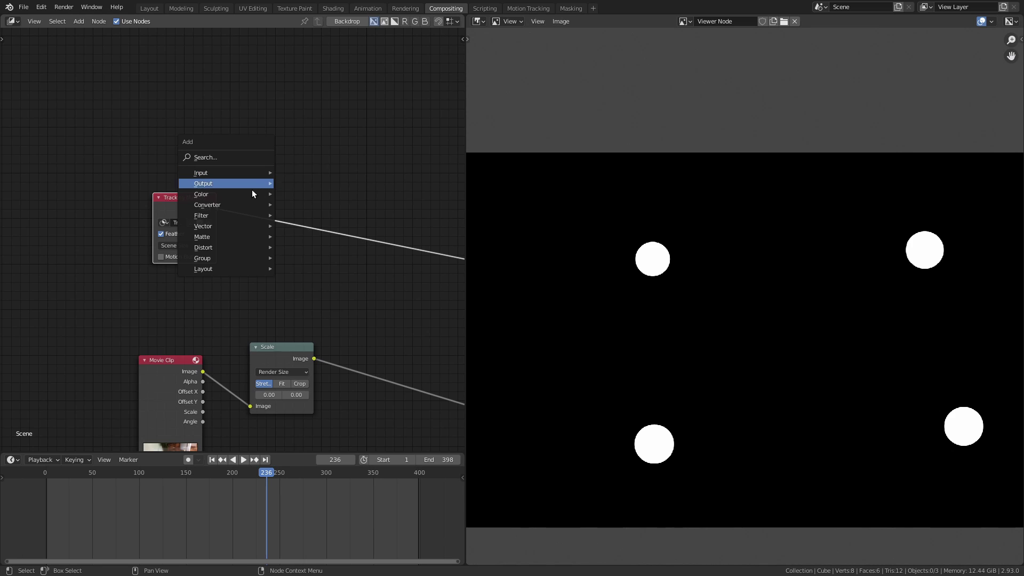
mouse_move(225, 216)
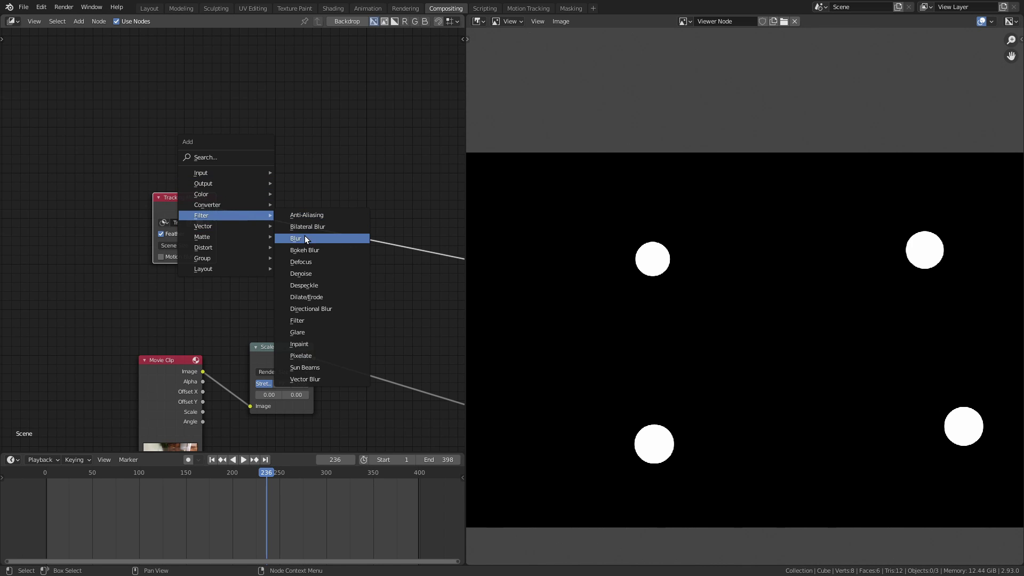
left_click(306, 237)
left_click(247, 175)
left_click_drag(291, 152, 245, 136)
Set the Blur node to Fast Gaussian with relative sizing, 1% in both X and Y, and a size of 1
left_click(242, 153)
left_click(245, 212)
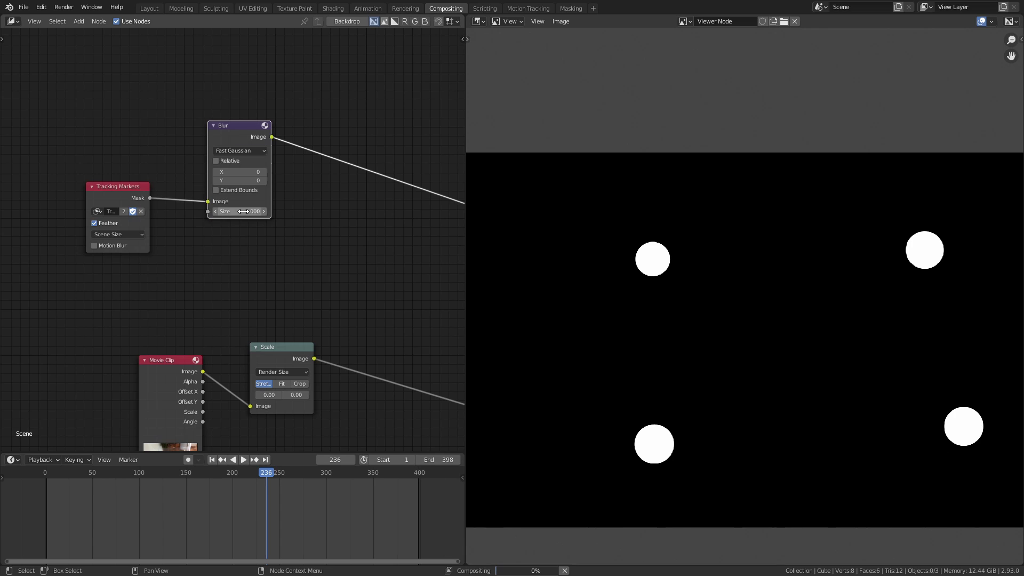
left_click(216, 160)
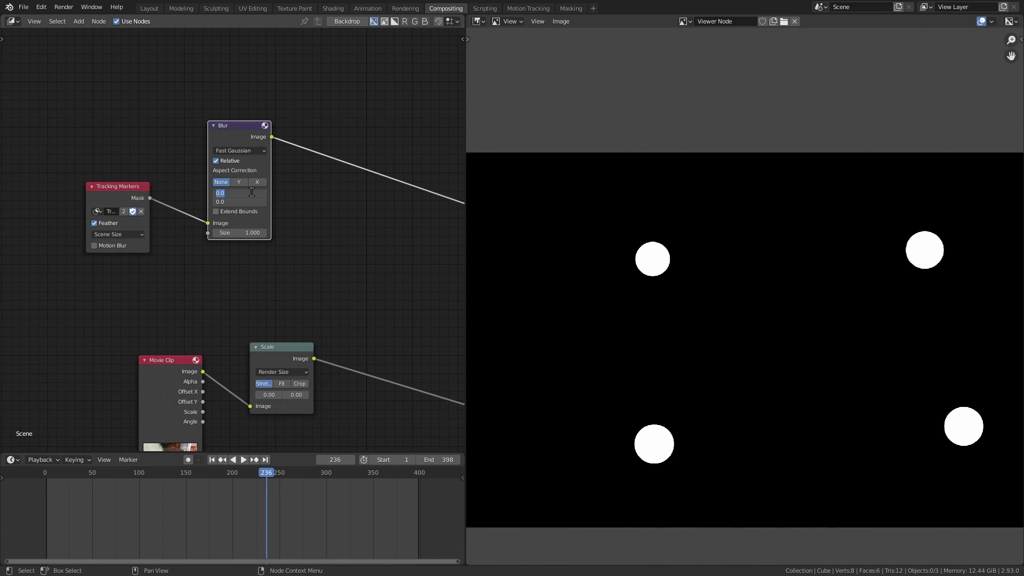
key("Return")
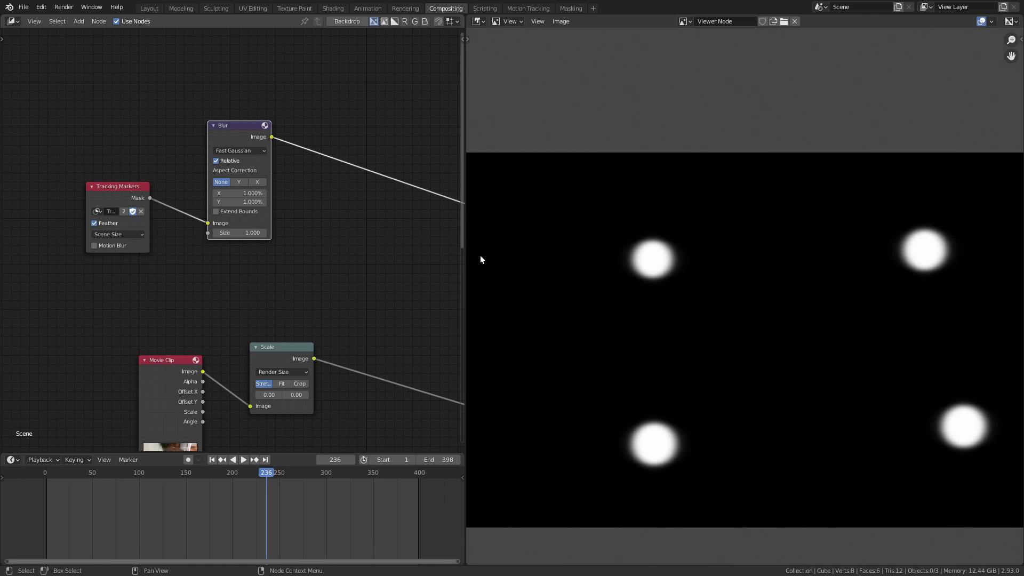
Connect the Add node's output to the Viewer node to display the full composite again
scroll(754, 286, "down", 2)
scroll(754, 286, "up", 1)
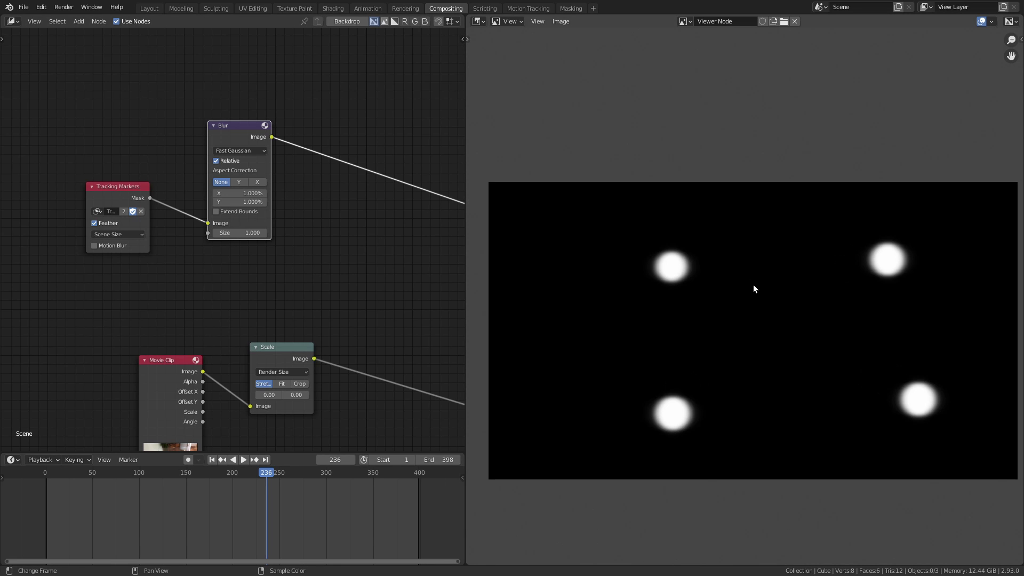
scroll(241, 261, "down", 2)
middle_click_drag(322, 270, 108, 213)
scroll(115, 219, "down", 5)
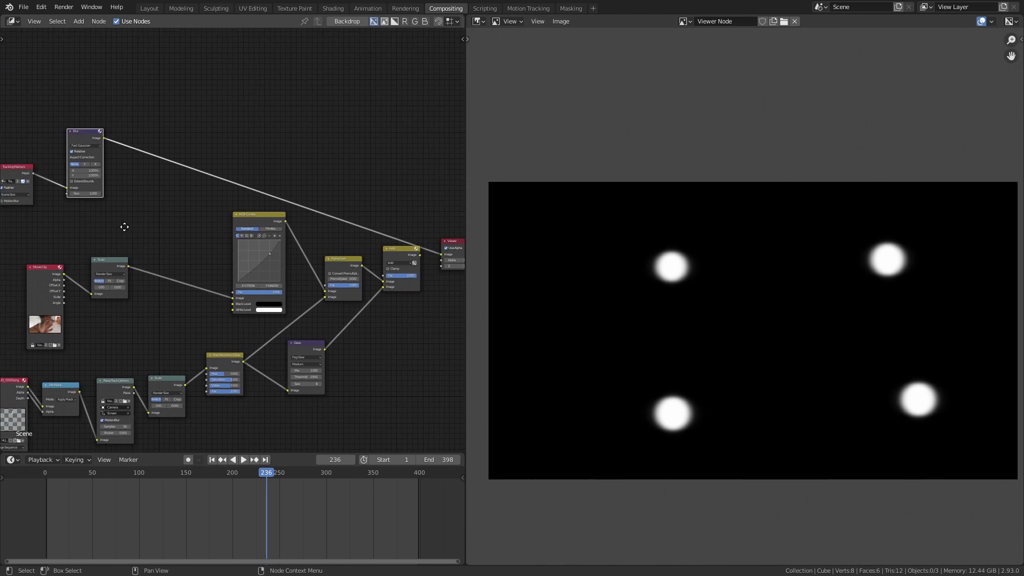
middle_click_drag(270, 244, 174, 241)
left_click(299, 259, "ctrl+shift")
Move the Movie Clip and its Scale node farther from the RGB Curves node to make room between them
middle_click_drag(91, 175, 232, 171)
scroll(259, 182, "up", 2)
left_click_drag(202, 251, 182, 251)
left_click(150, 261)
left_click_drag(108, 275, 64, 248)
left_click_drag(157, 260, 131, 258)
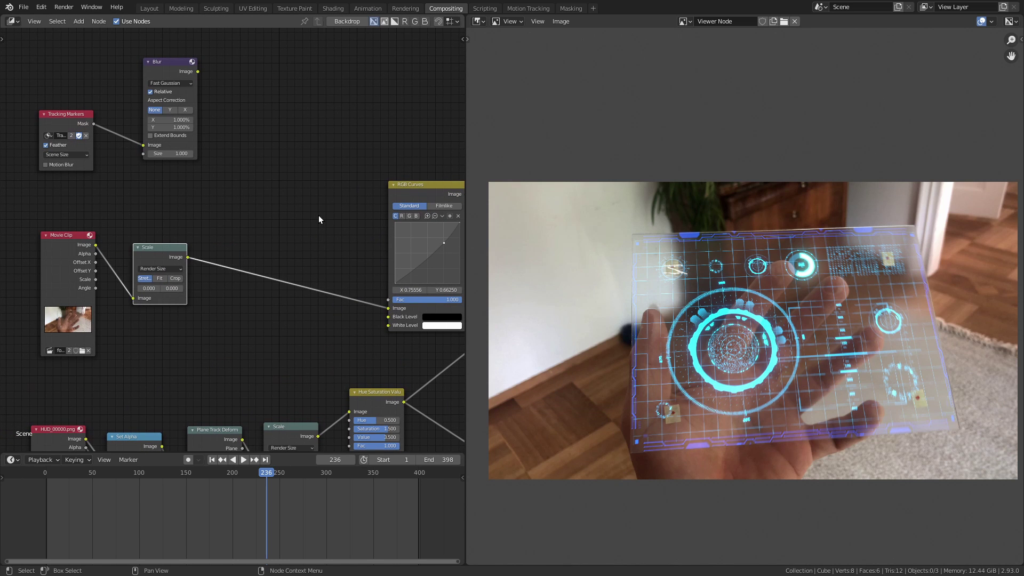
Insert a Mix color node on the link between the footage's Scale node and the RGB Curves node
key("shift+a")
mouse_move(277, 196)
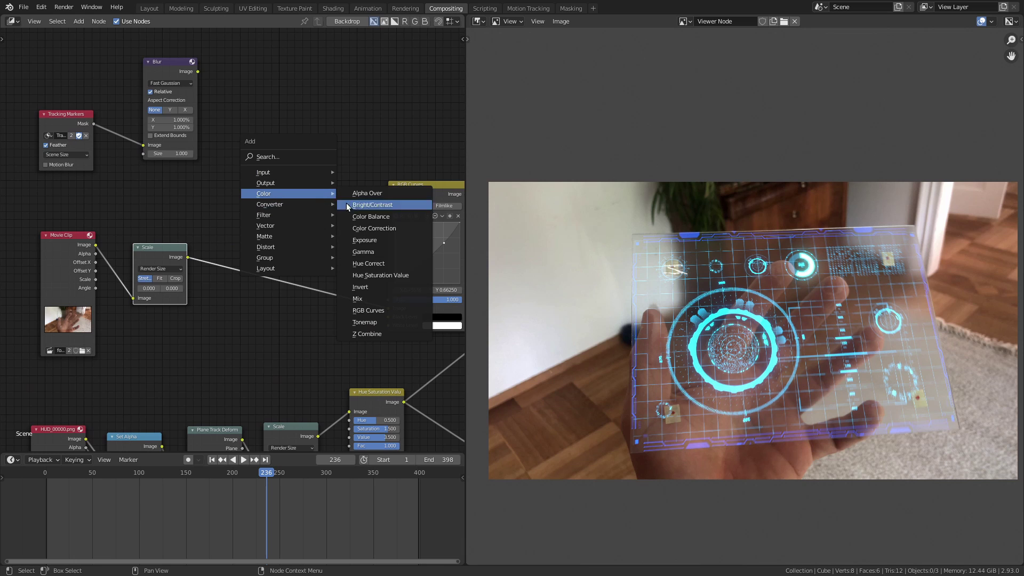
left_click(363, 299)
left_click(282, 243)
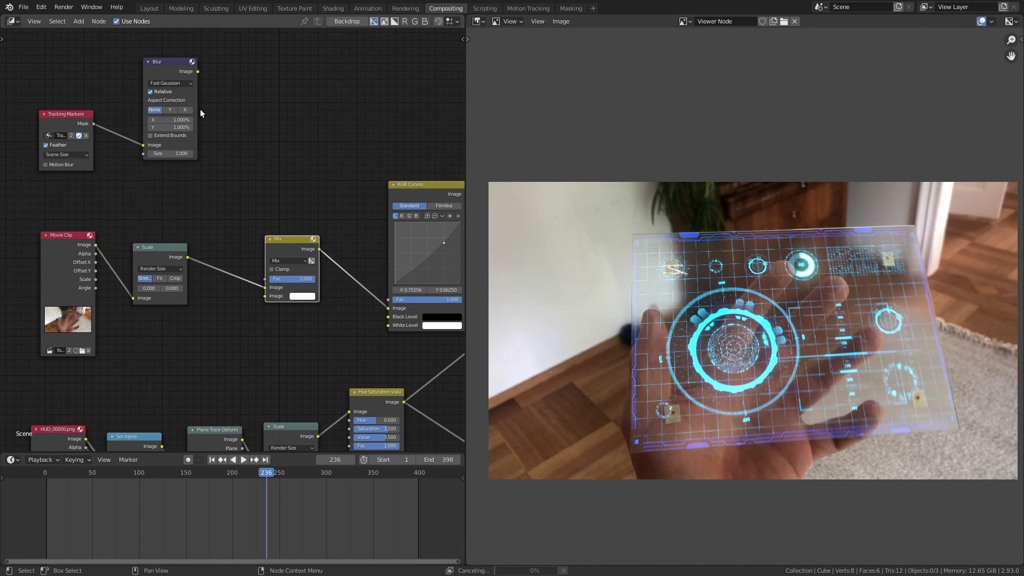
Connect the mask Blur's output to the Mix node's Fac input and arrange the Tracking Markers and Blur nodes closer to it
left_click_drag(198, 72, 265, 279)
left_click_drag(72, 116, 89, 108)
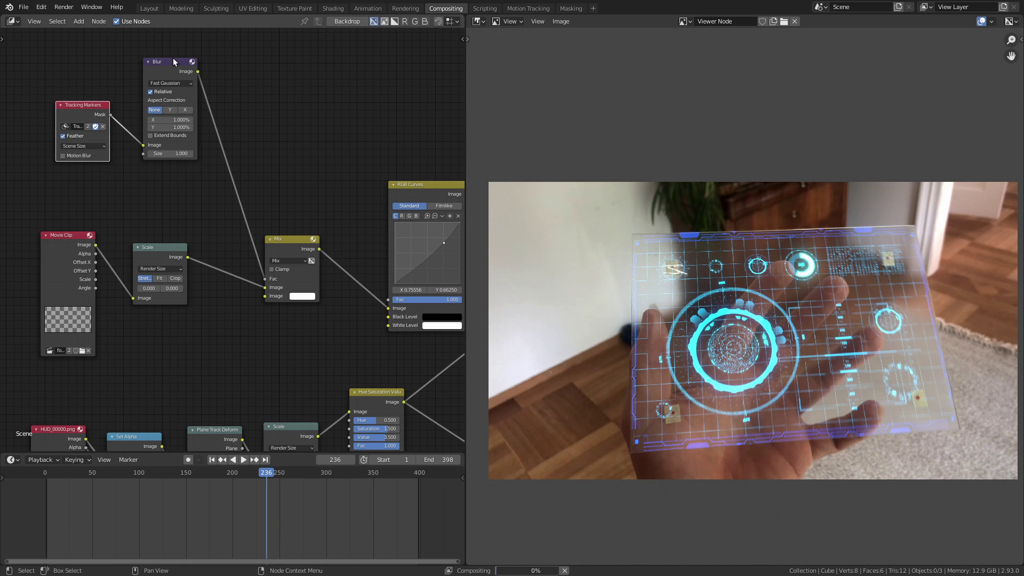
left_click_drag(172, 57, 172, 97)
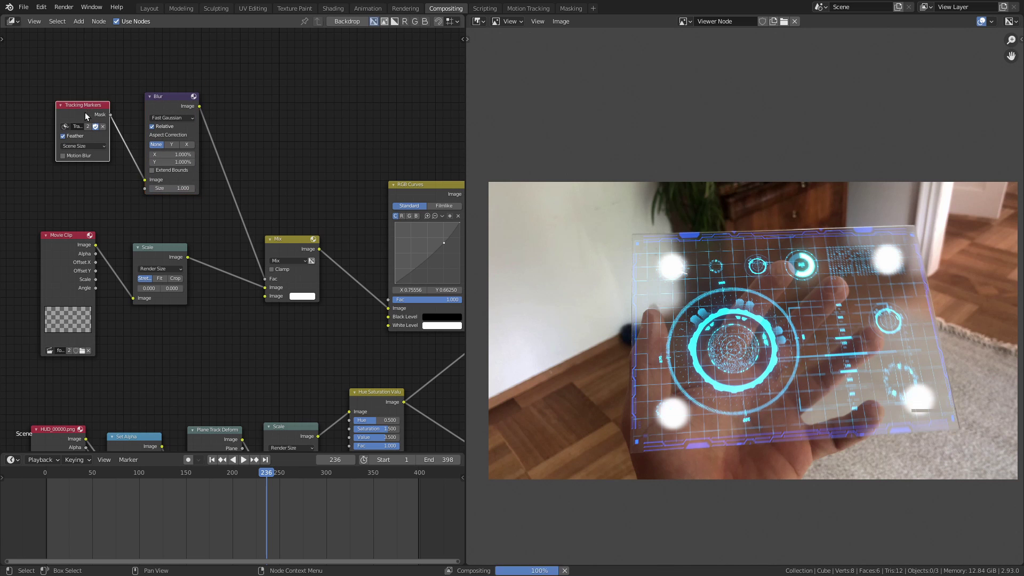
left_click_drag(85, 112, 81, 125)
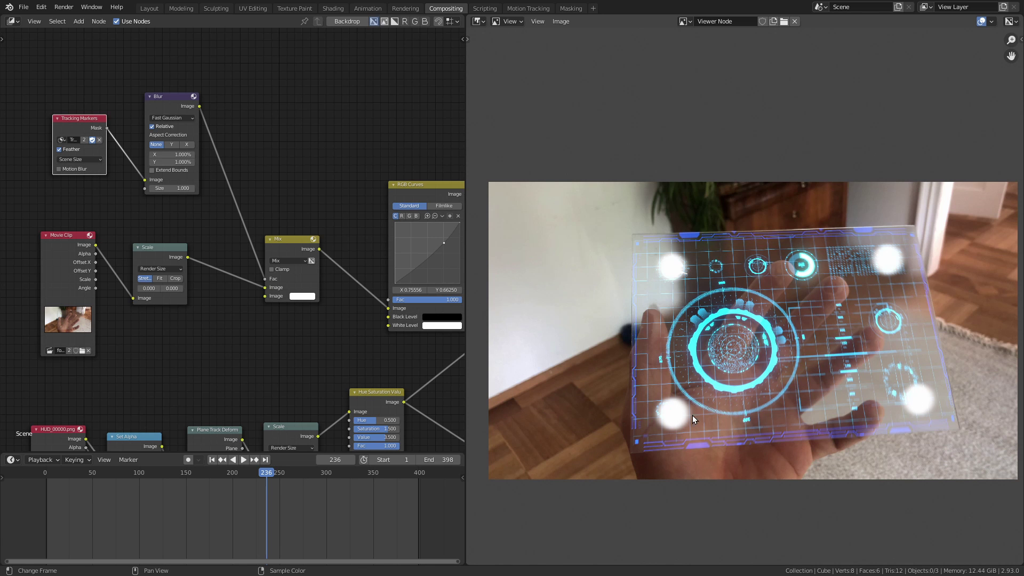
Connect the footage's Scale output to the Mix node's second Image input as well
middle_click_drag(191, 300, 285, 251)
scroll(160, 291, "up", 4)
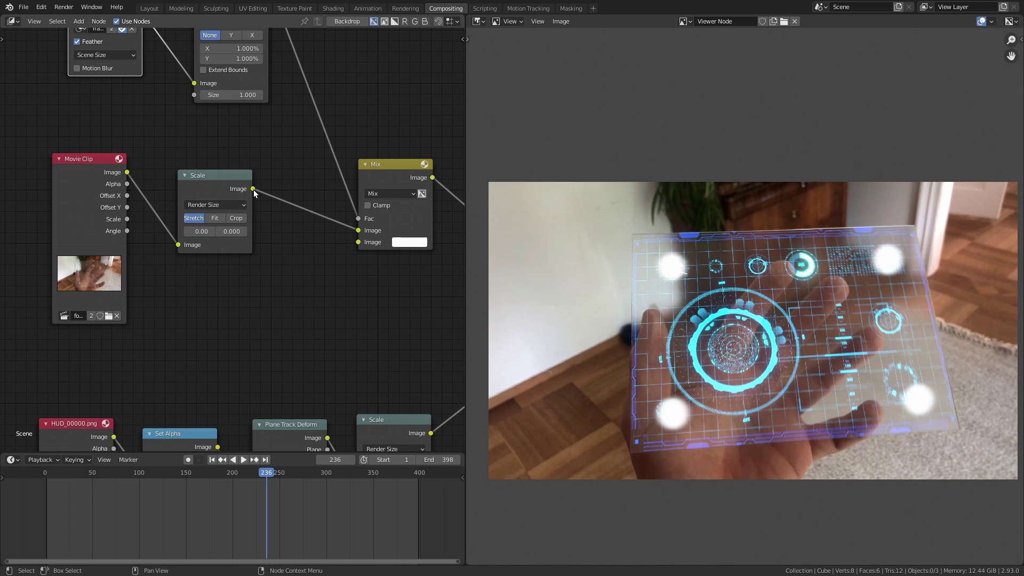
left_click_drag(254, 191, 273, 213)
left_click_drag(327, 238, 358, 242)
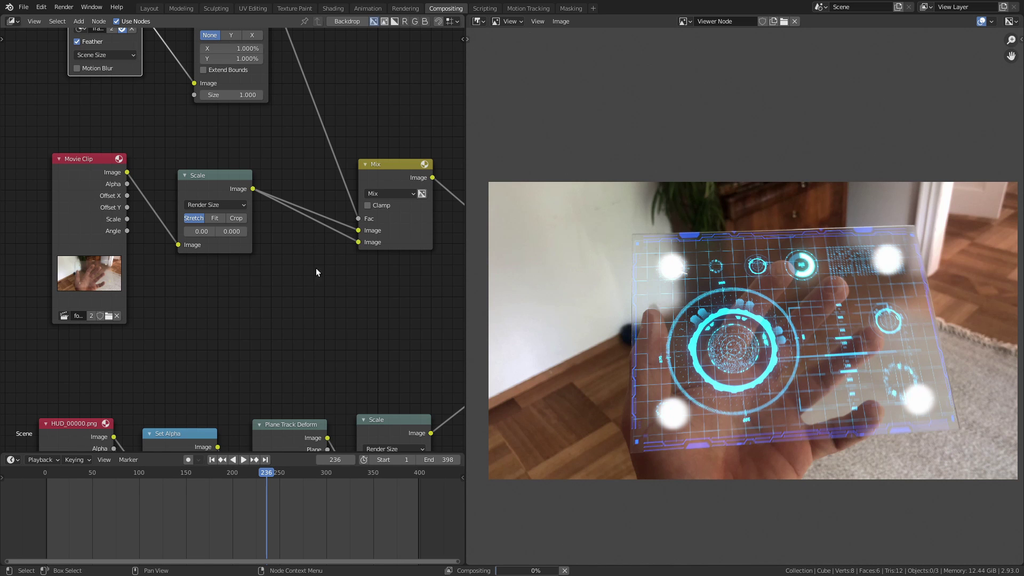
Insert a Blur filter node on the link from the Scale node to the Mix node's second Image input
key("shift+a")
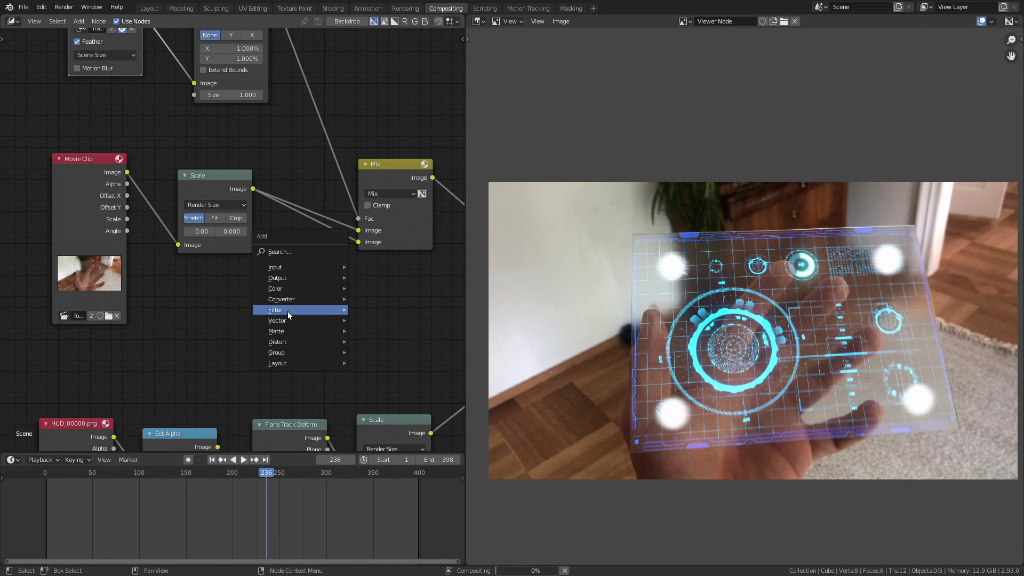
mouse_move(287, 311)
left_click(381, 334)
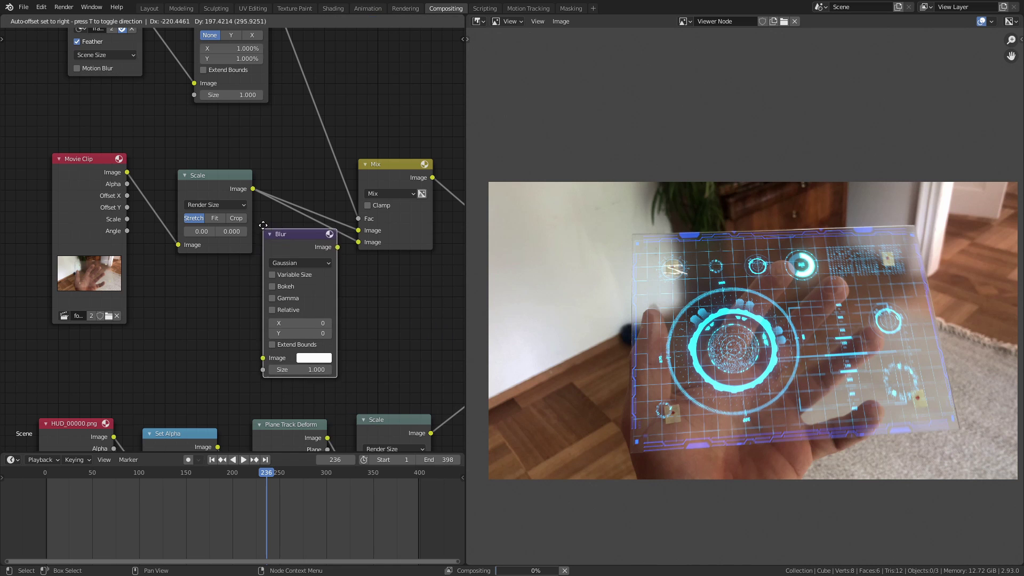
left_click(331, 243)
Set the footage Blur node to Fast Gaussian with relative sizing and 5% in both X and Y
left_click(336, 258)
left_click(330, 329)
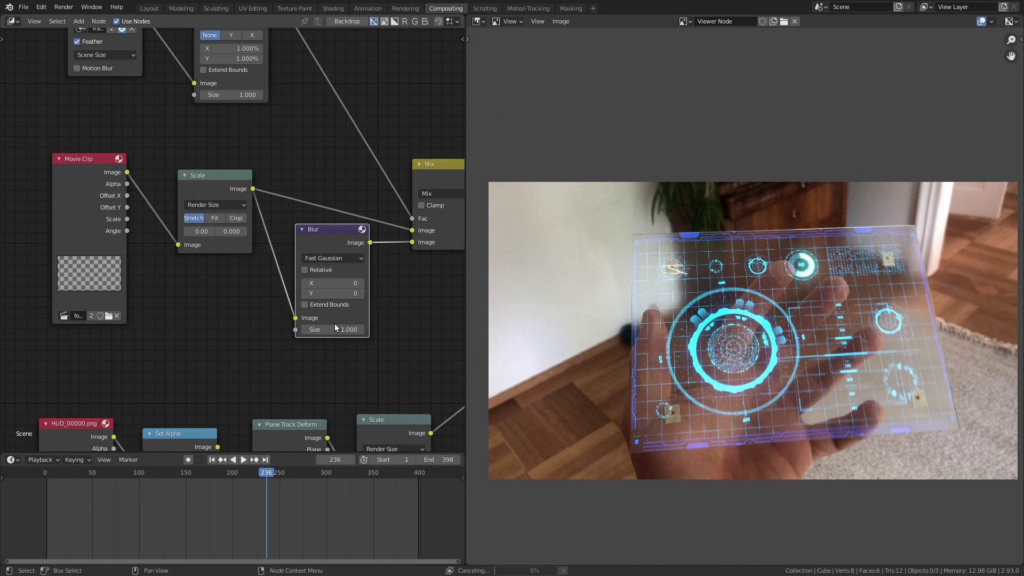
middle_click_drag(335, 323, 286, 316)
left_click(255, 263)
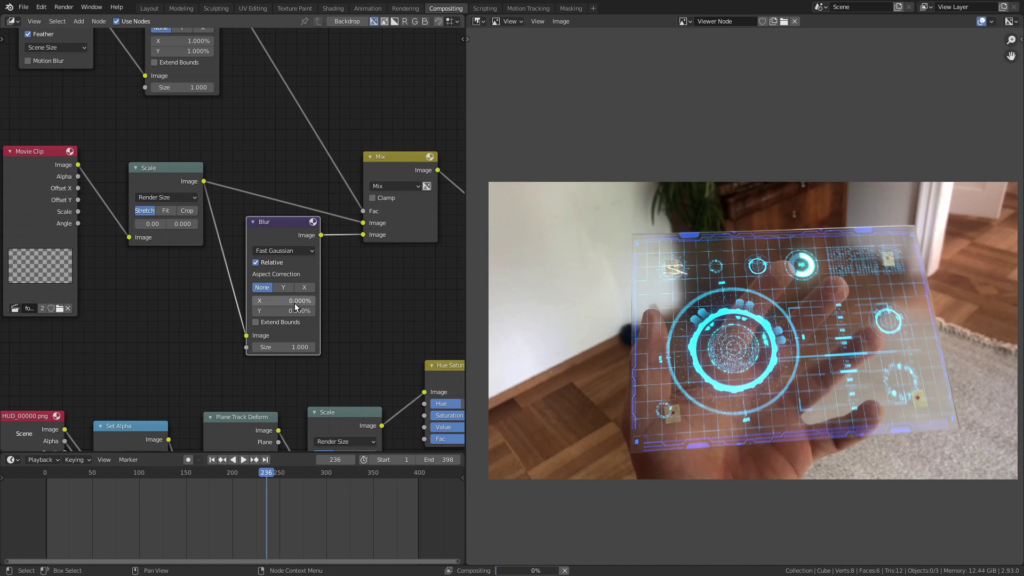
double_click(295, 301)
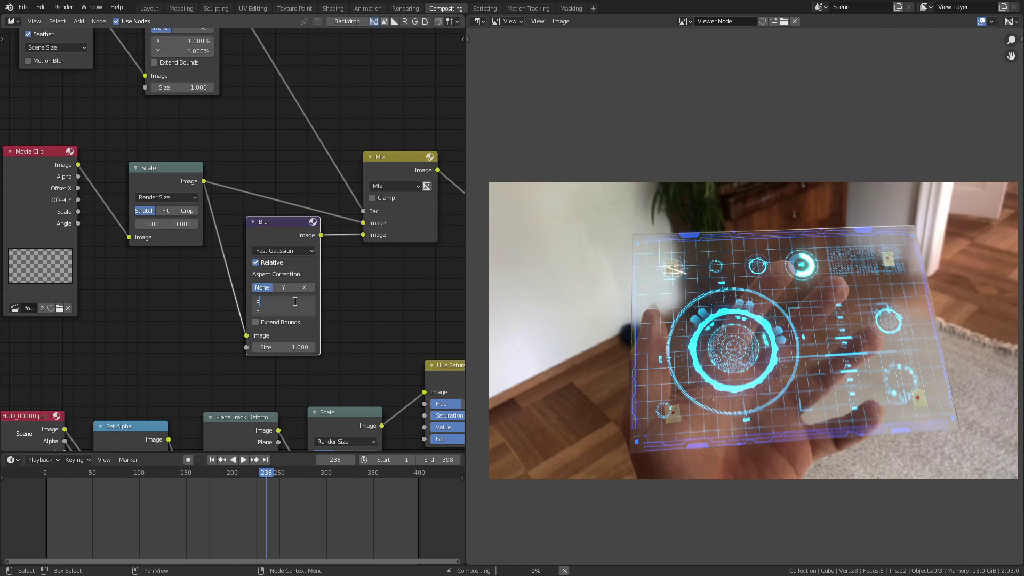
type("5")
key("Return")
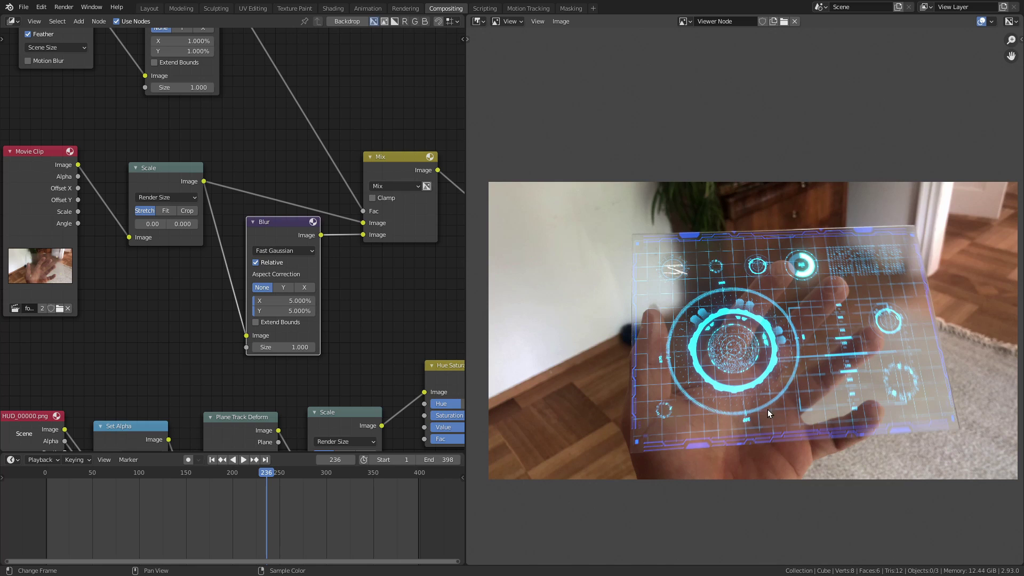
Examine the former tracking marker areas near the lower corners of the glass plate up close
scroll(768, 414, "up", 6)
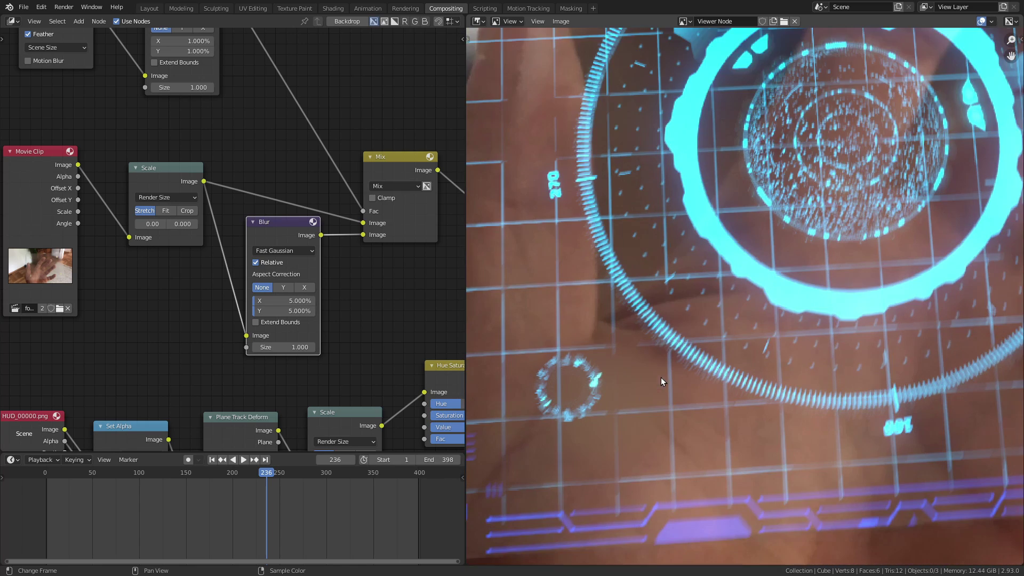
middle_click_drag(660, 375, 752, 297)
scroll(665, 396, "up", 2)
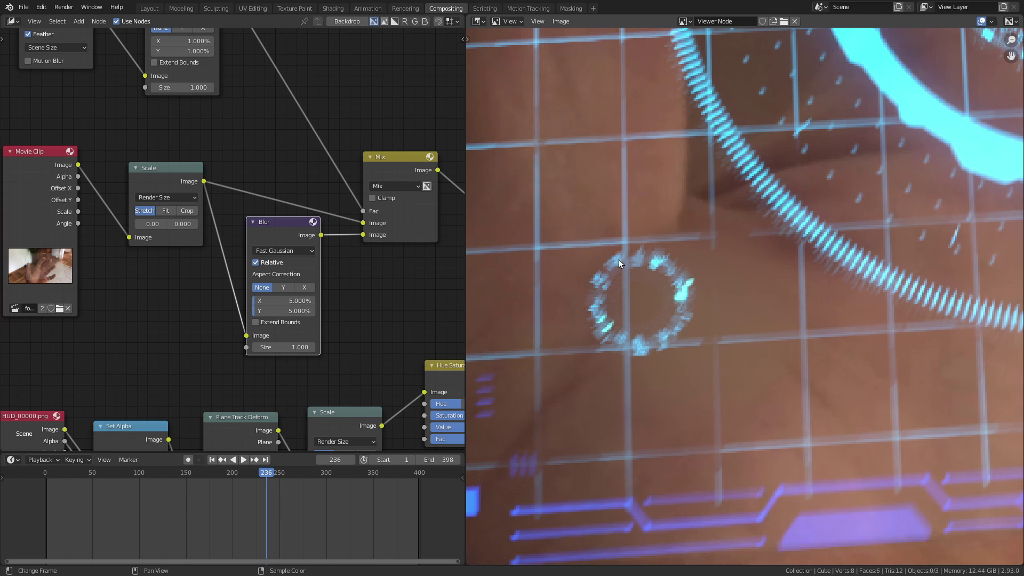
scroll(875, 280, "down", 5)
middle_click_drag(907, 280, 544, 365)
scroll(811, 379, "up", 2)
middle_click_drag(861, 380, 751, 273)
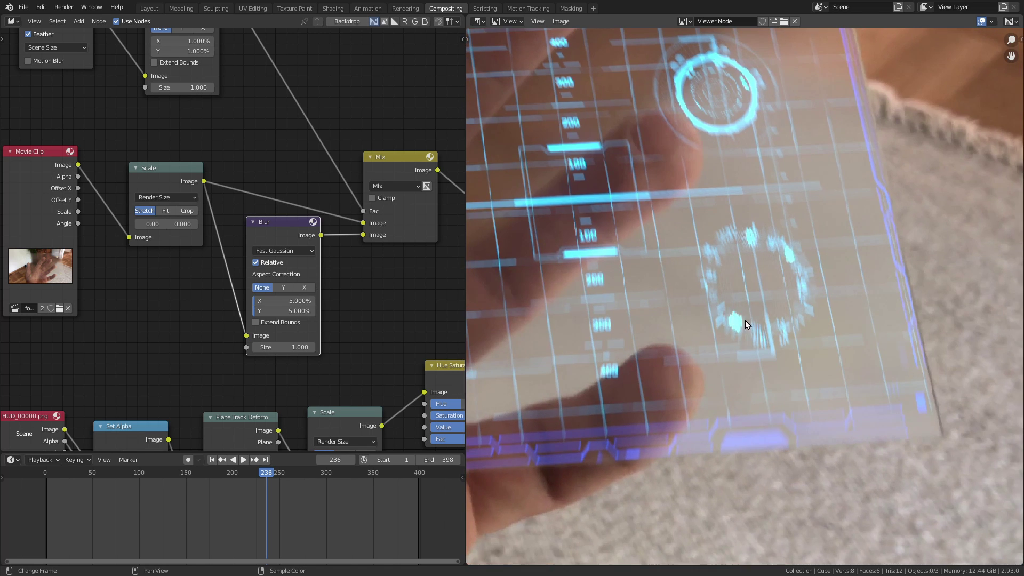
scroll(745, 320, "down", 4)
middle_click_drag(744, 320, 821, 341)
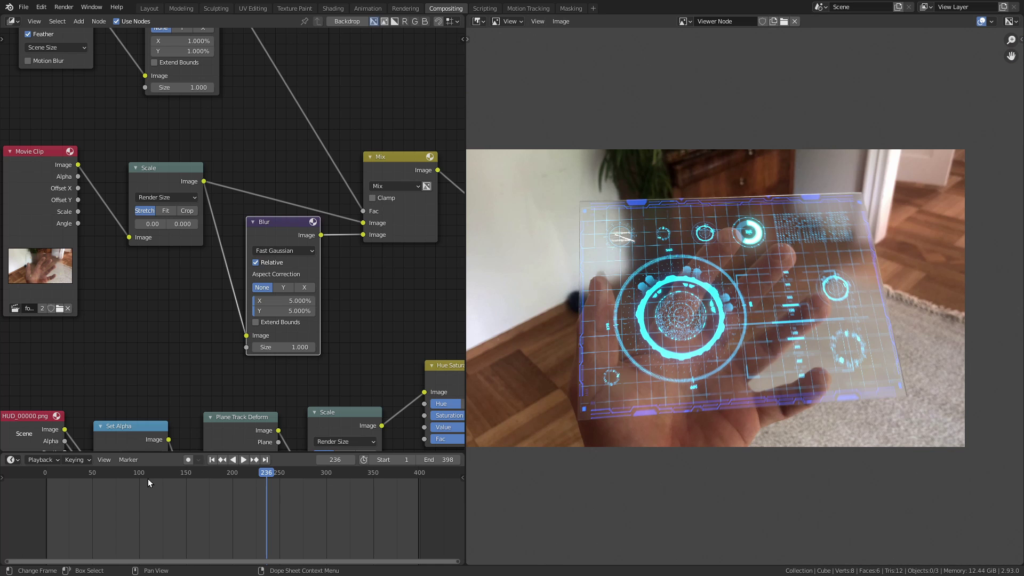
Go to frame 105 and compare the composite with the Mix node muted and unmuted
left_click_drag(148, 483, 145, 476)
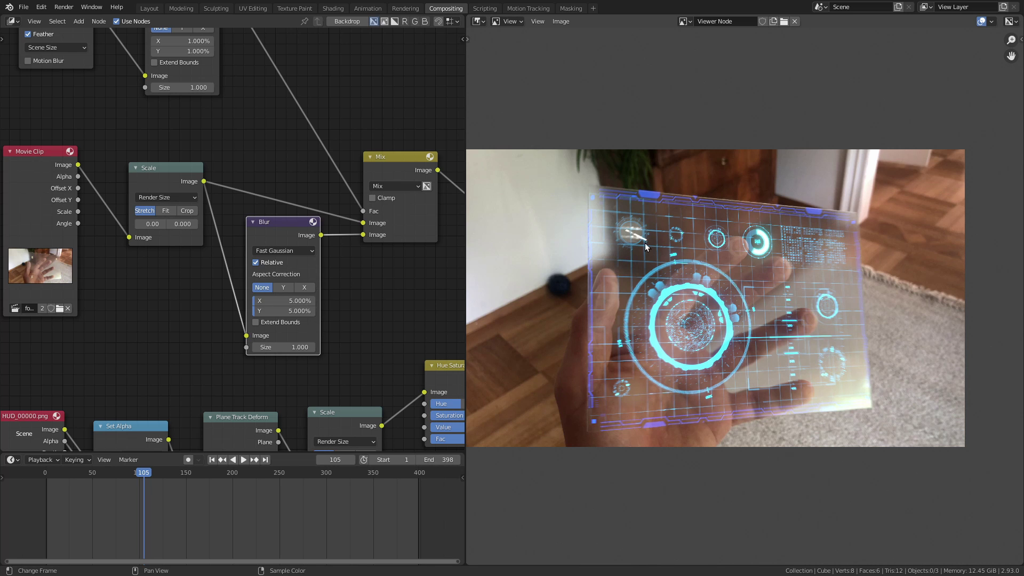
scroll(247, 238, "down", 1)
middle_click_drag(246, 238, 325, 233)
key("m")
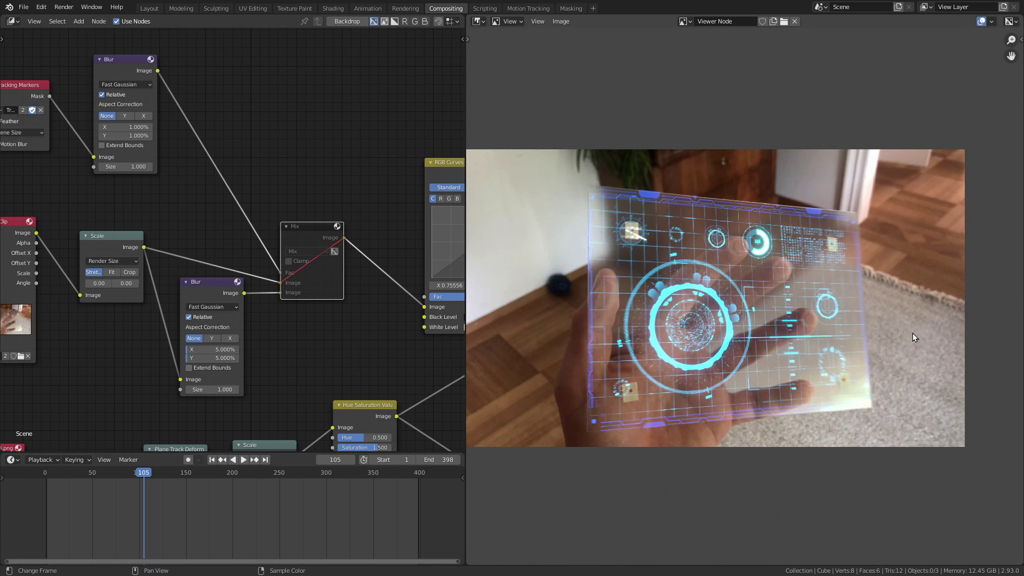
key("m")
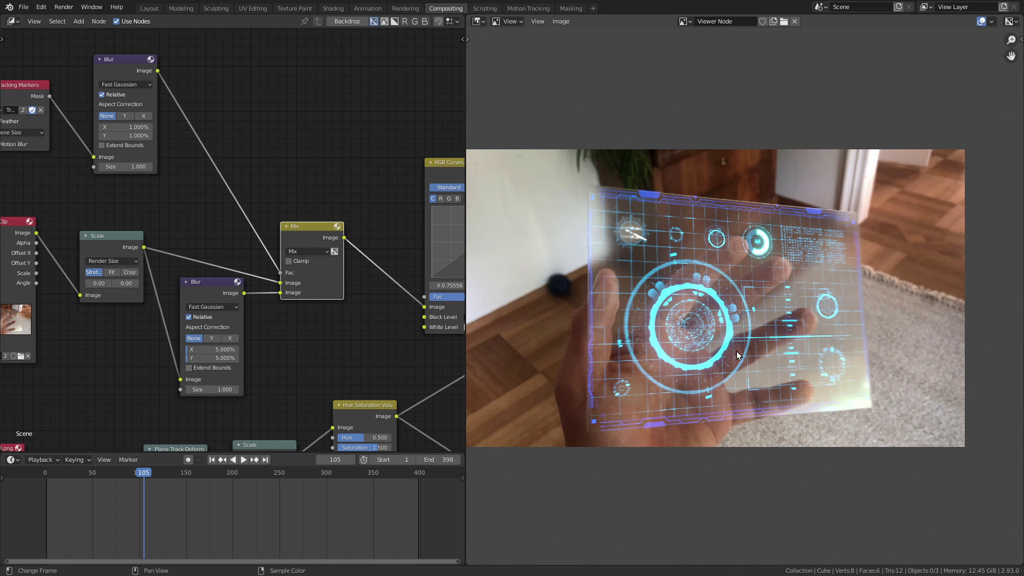
Fit the composite image in view and move the Viewer and Composite nodes well away from the Add node
key("Home")
scroll(247, 336, "down", 7)
middle_click_drag(321, 367, 95, 350)
middle_click_drag(292, 218, 185, 280)
left_click_drag(276, 268, 410, 233)
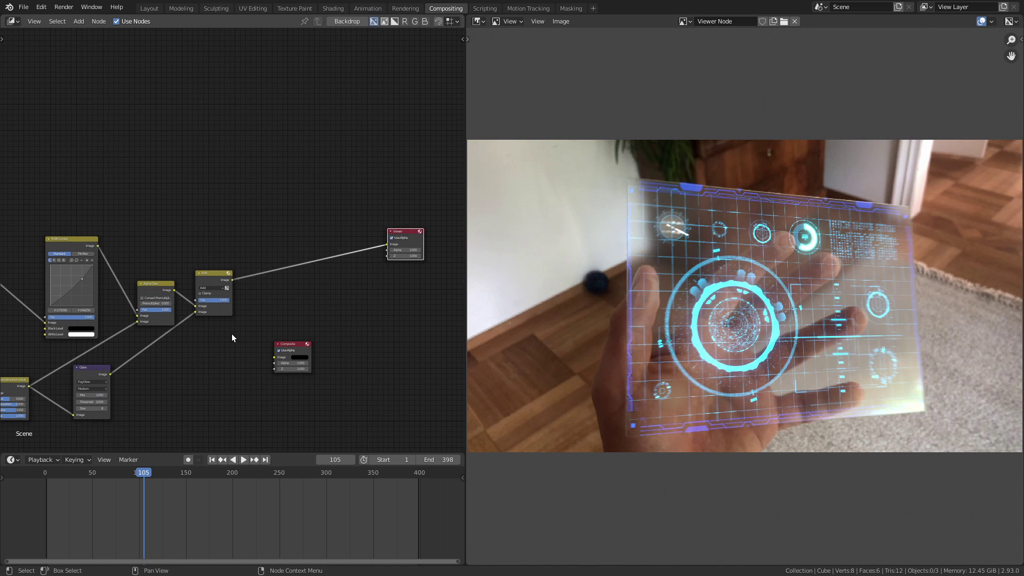
scroll(232, 334, "up", 5)
middle_click_drag(259, 309, 256, 240)
left_click_drag(316, 325, 454, 282)
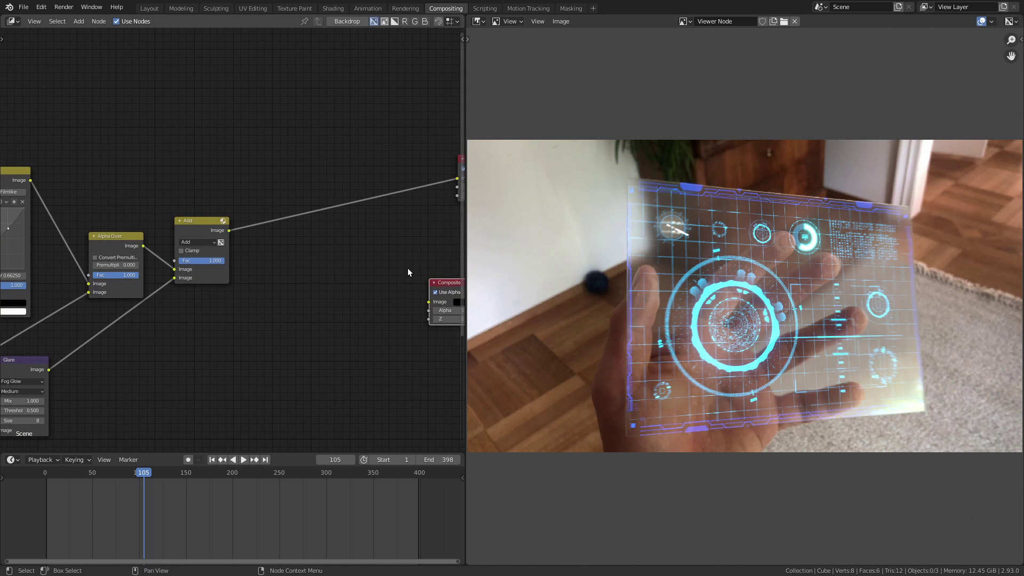
Add an Ellipse Mask matte node above the Add node
middle_click_drag(384, 253, 346, 263)
scroll(319, 279, "up", 4)
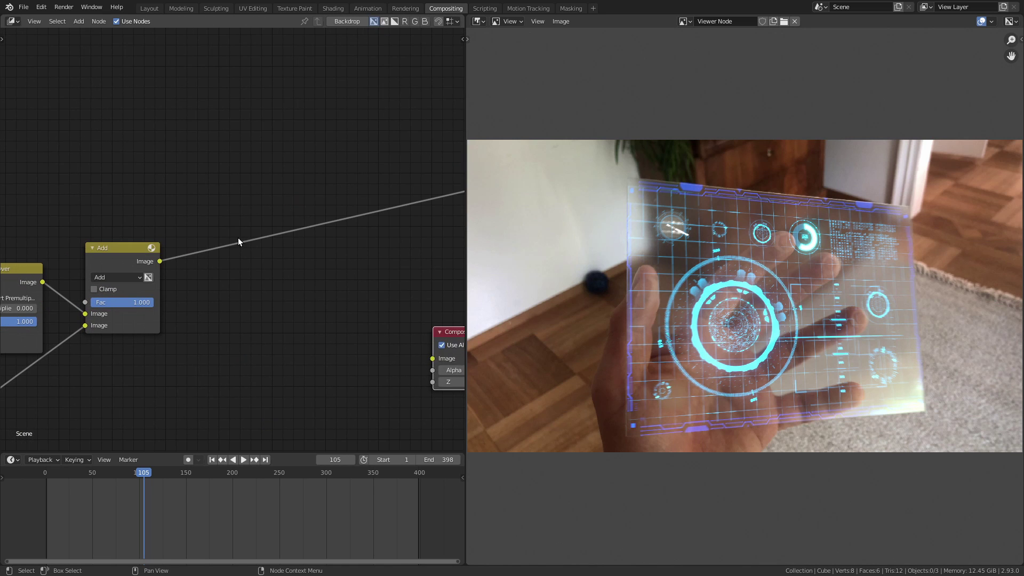
middle_click_drag(167, 212, 247, 249)
key("shift+a")
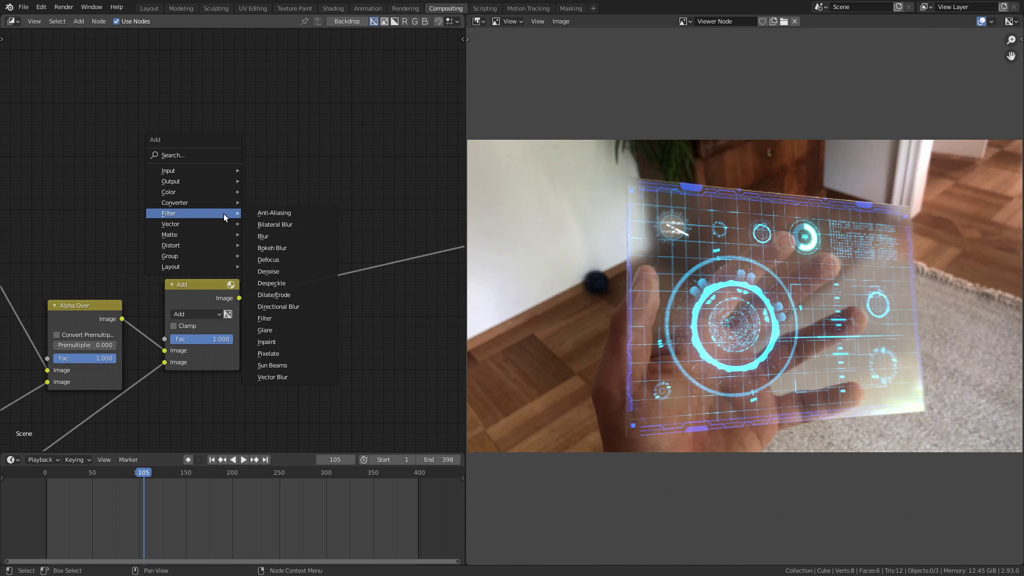
mouse_move(187, 234)
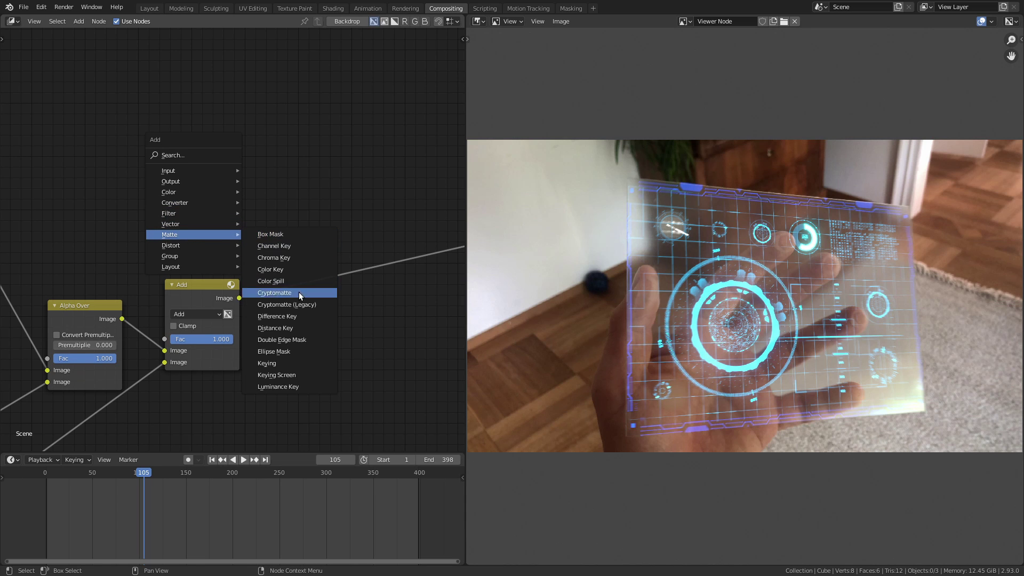
left_click(283, 352)
left_click(132, 157)
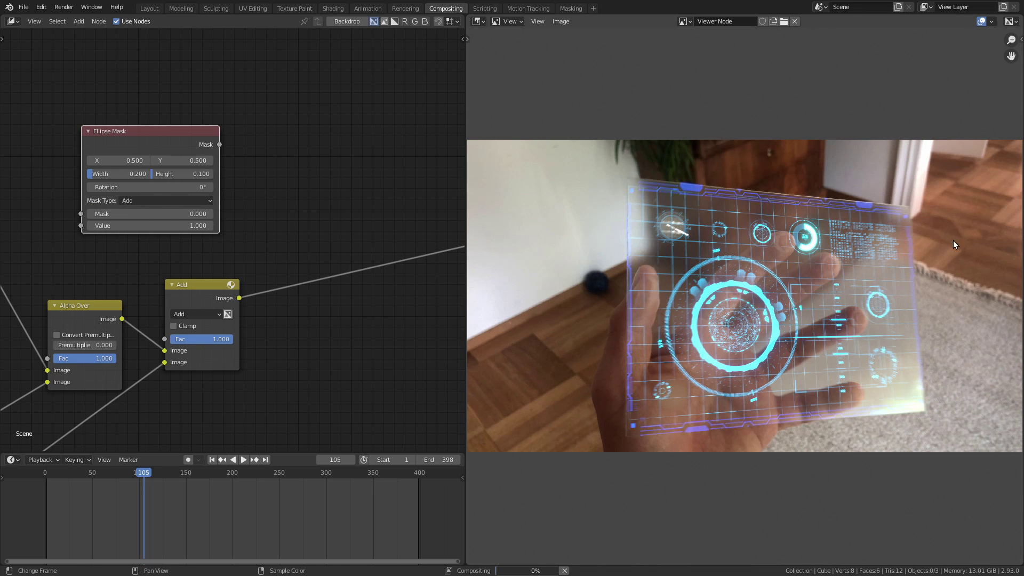
Preview the Ellipse Mask in the Viewer and set its width to 1 and height to 0.5
left_click(203, 146, "ctrl+shift")
middle_click_drag(275, 194, 241, 227)
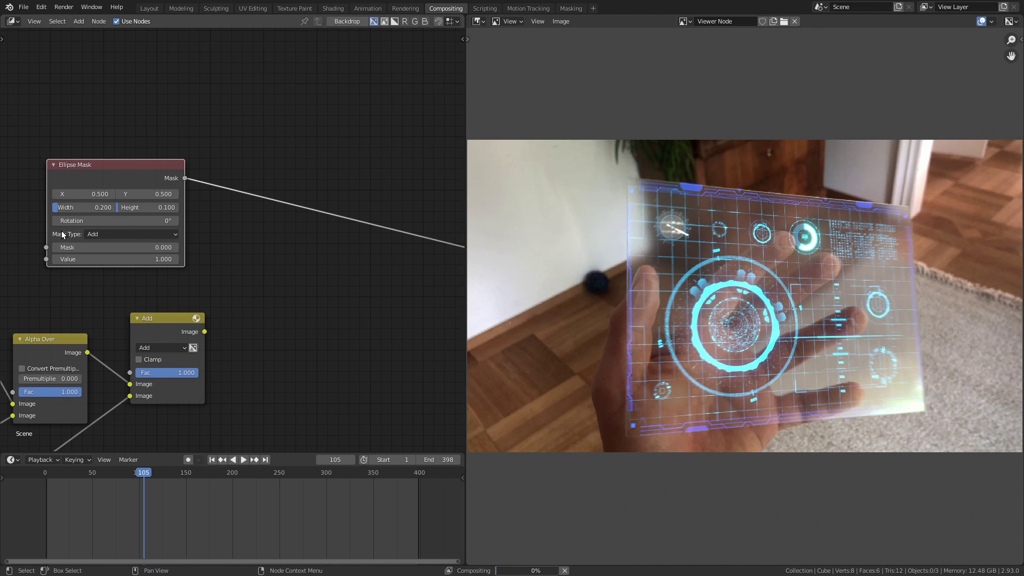
left_click(70, 206)
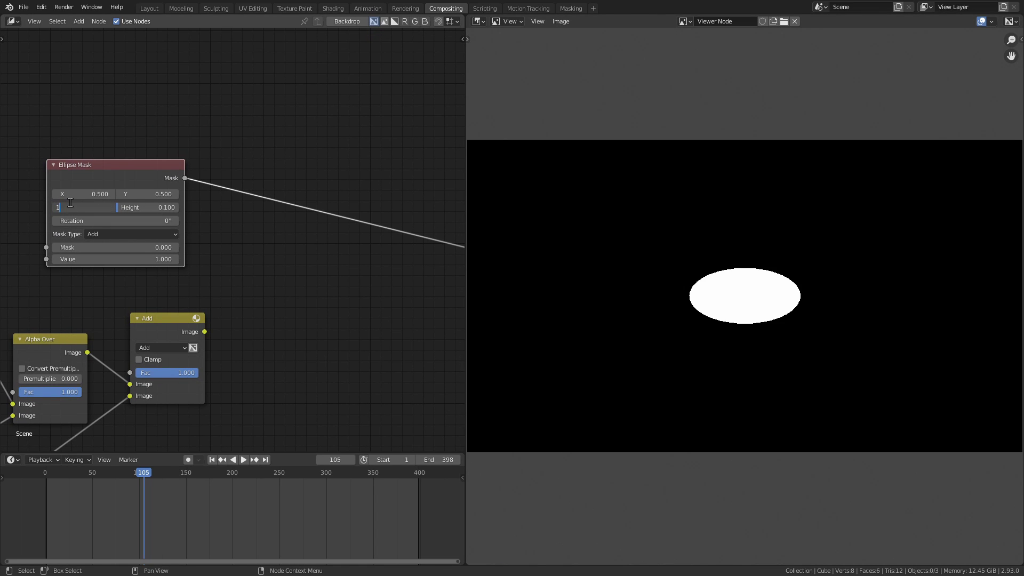
key("Tab")
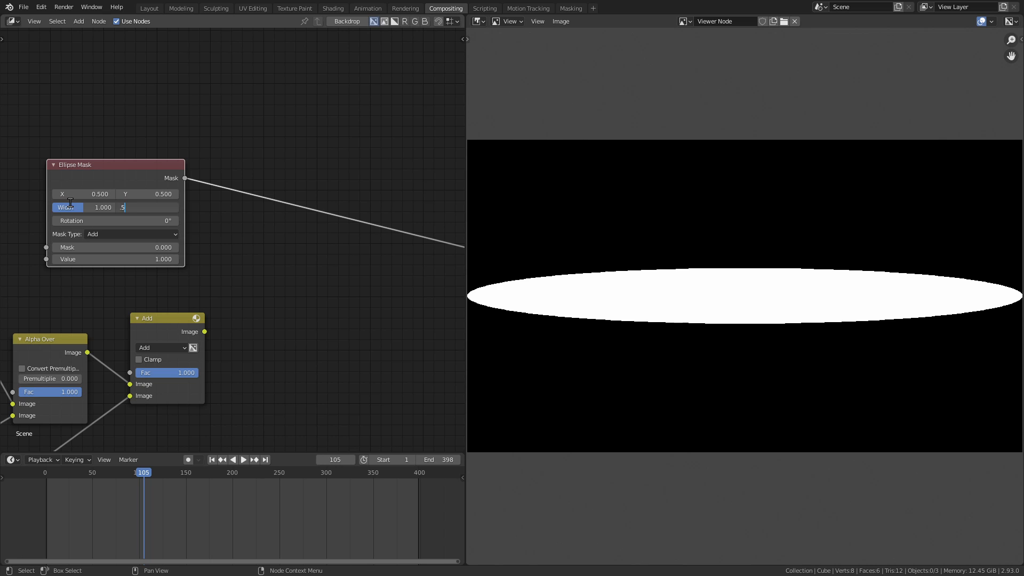
type(".5")
key("Return")
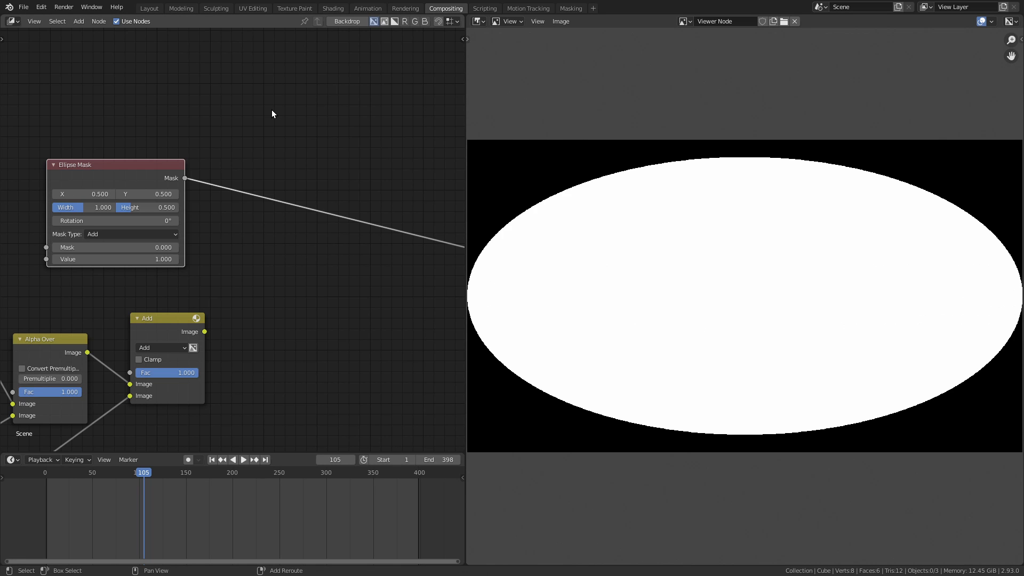
Insert a Blur filter node on the link between the Ellipse Mask and the Viewer
key("shift+a")
mouse_move(271, 110)
mouse_move(239, 90)
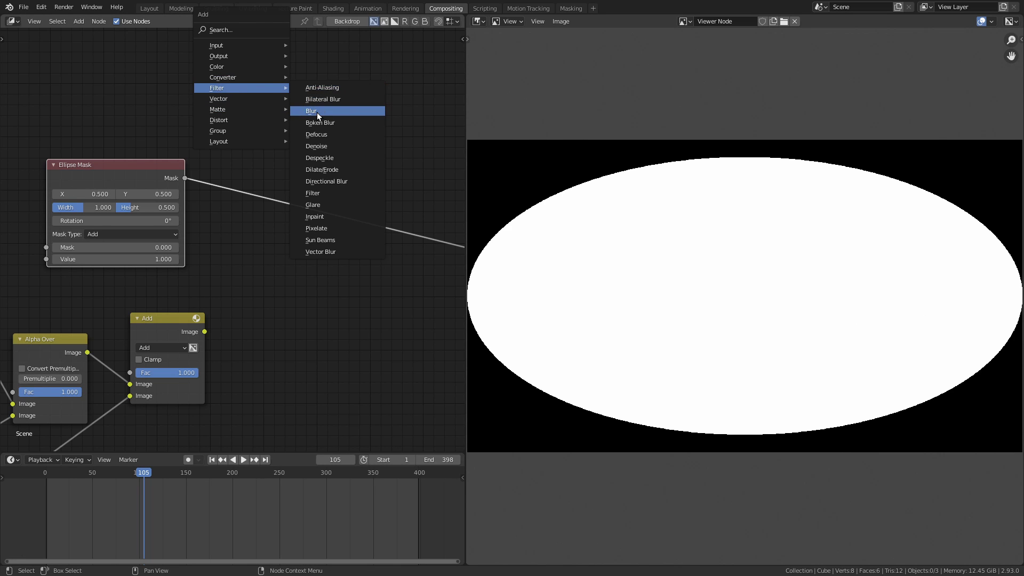
left_click(318, 115)
left_click(265, 124)
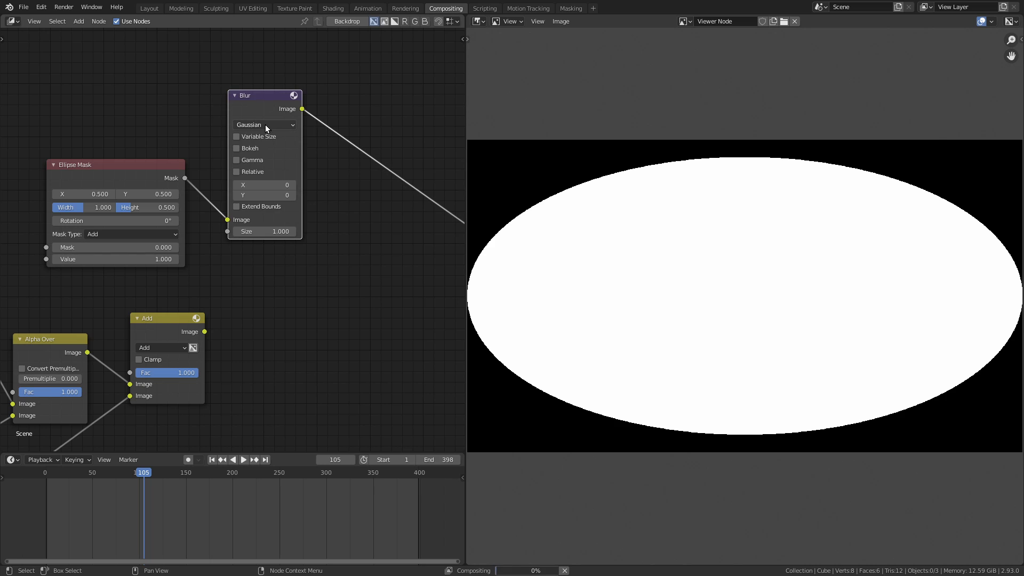
Set the Blur node to relative Fast Gaussian with X and Y at 10%
left_click(264, 124)
left_click(261, 196)
left_click(237, 137)
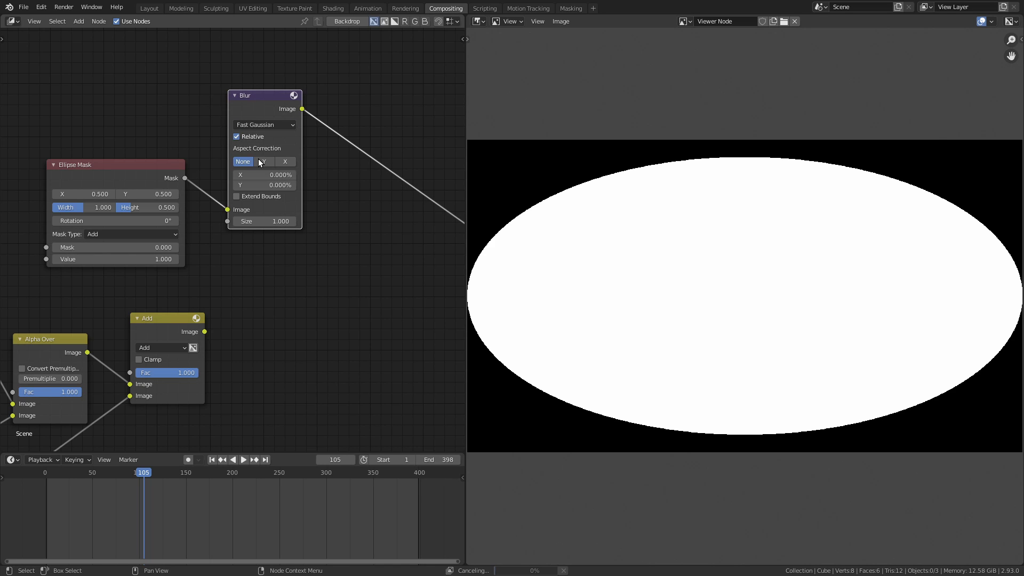
left_click(270, 174)
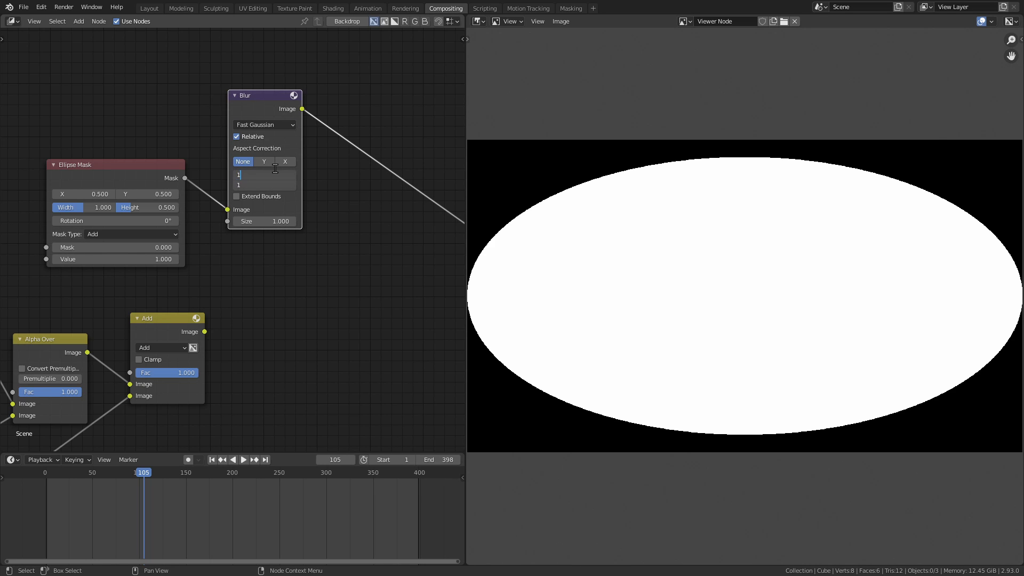
type("10")
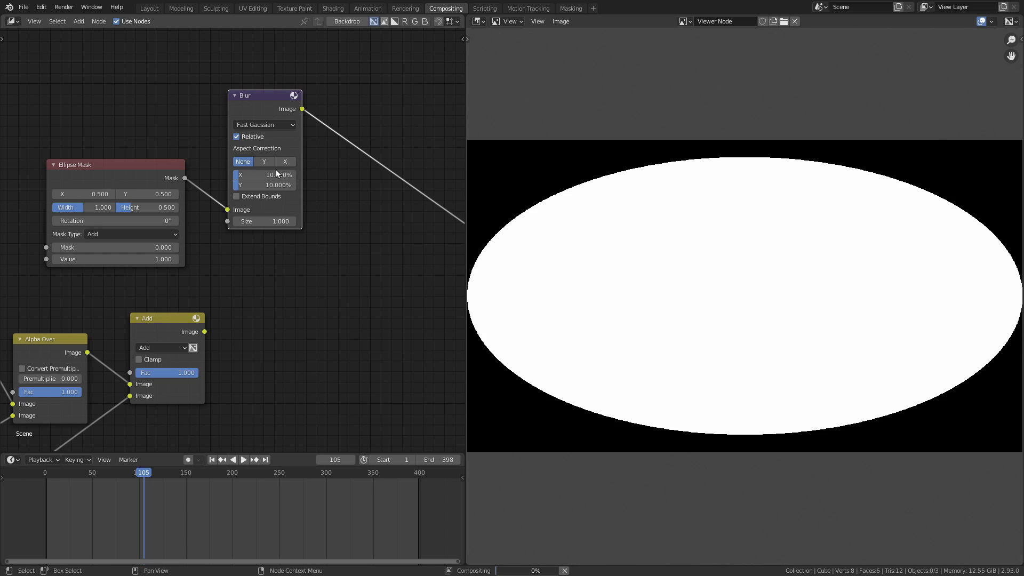
key("Return")
Add a Mix color node and feed it the Add output as first image and the blurred ellipse mask as second
scroll(288, 348, "down", 2)
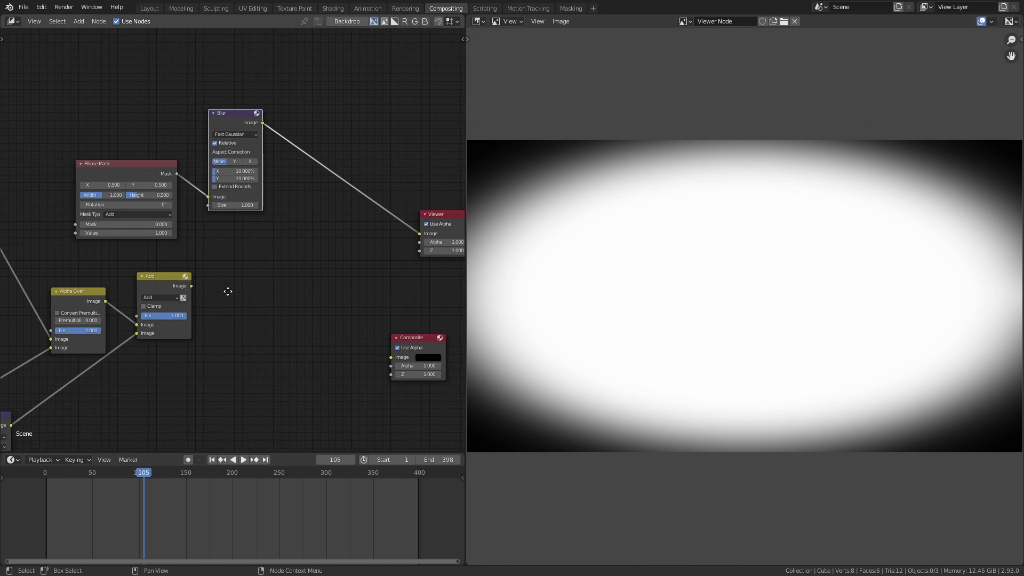
key("shift+a")
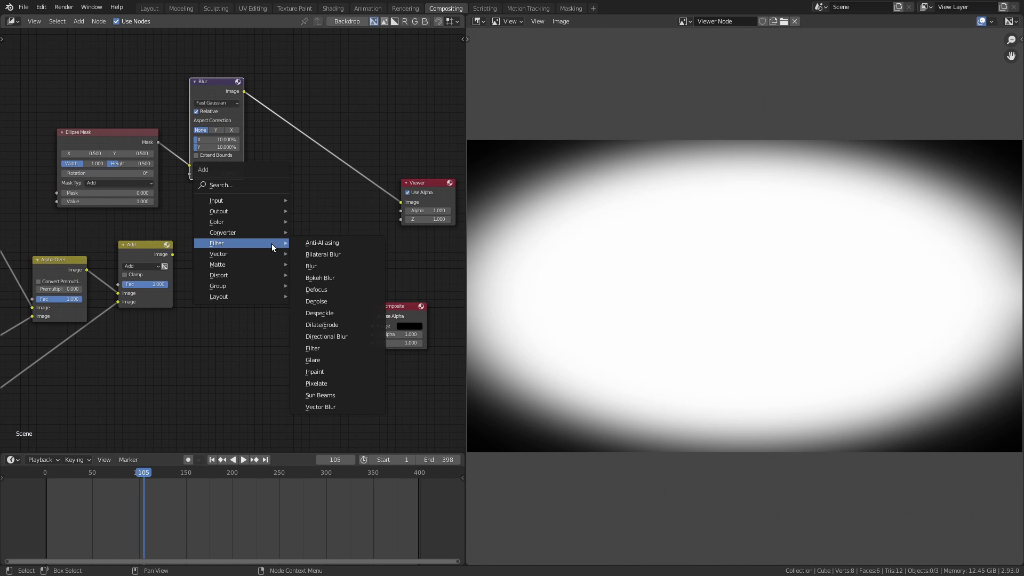
mouse_move(256, 223)
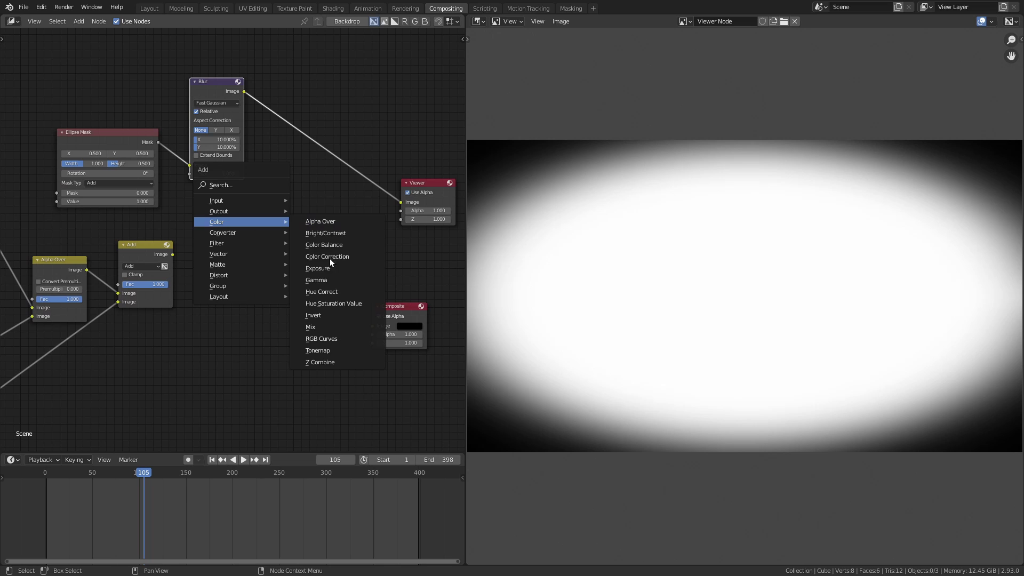
left_click(325, 328)
left_click(291, 208)
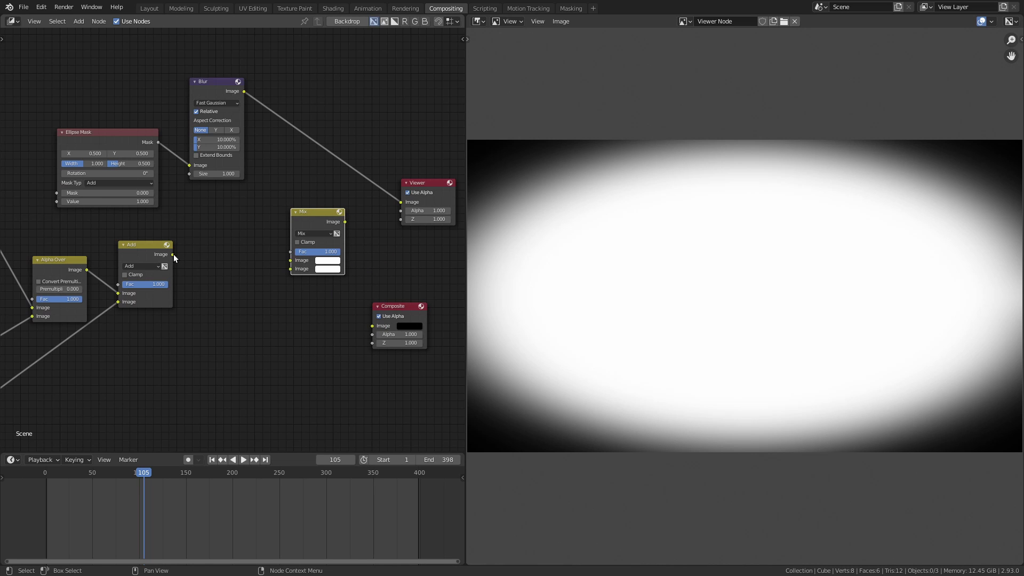
left_click_drag(173, 254, 291, 260)
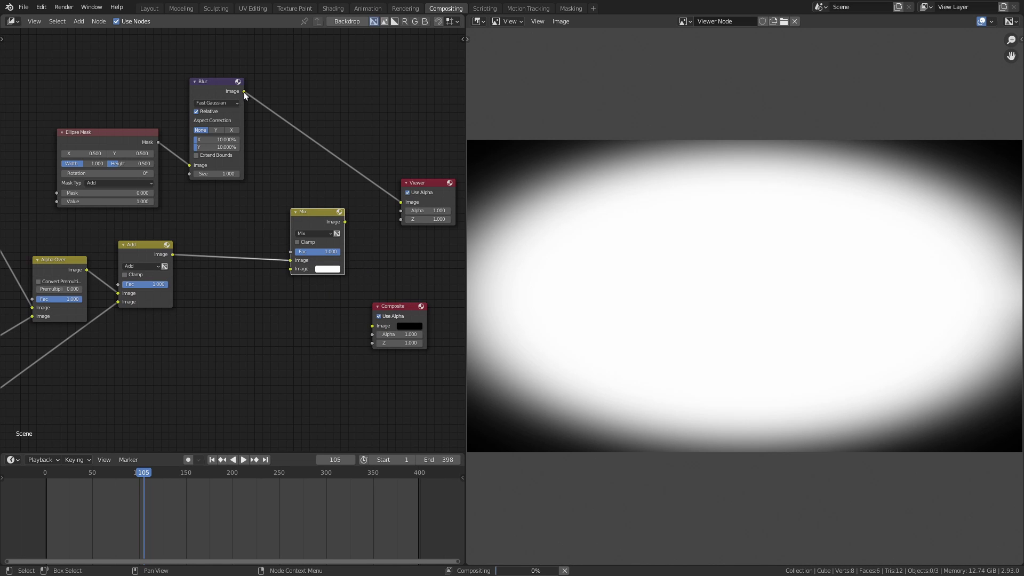
left_click_drag(244, 92, 291, 269)
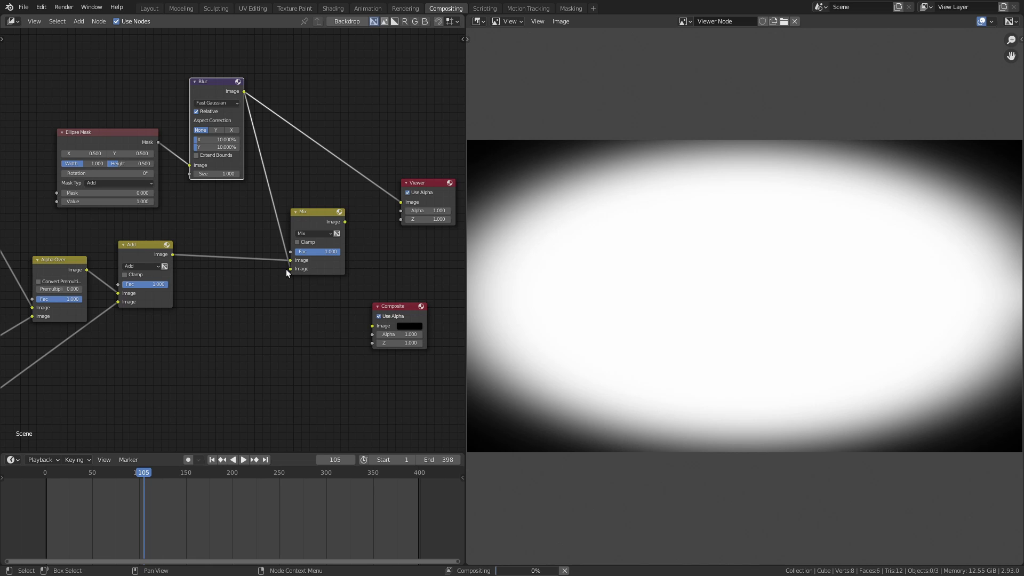
Move the Ellipse Mask and its Blur node together below the Add node
scroll(204, 283, "up", 2)
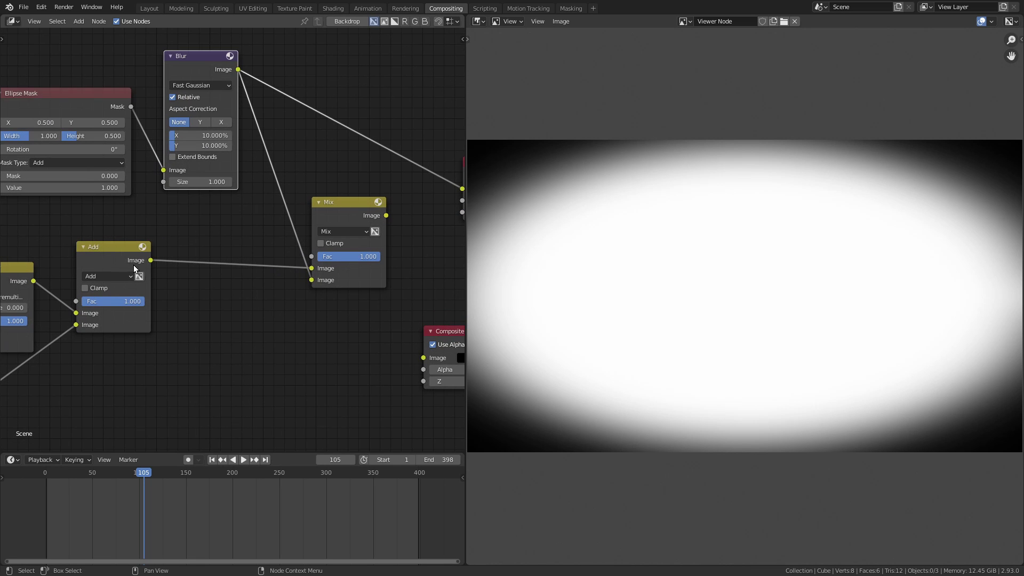
scroll(213, 262, "down", 5)
middle_click_drag(188, 238, 245, 198)
left_click_drag(135, 74, 274, 162)
key("g")
left_click(272, 368)
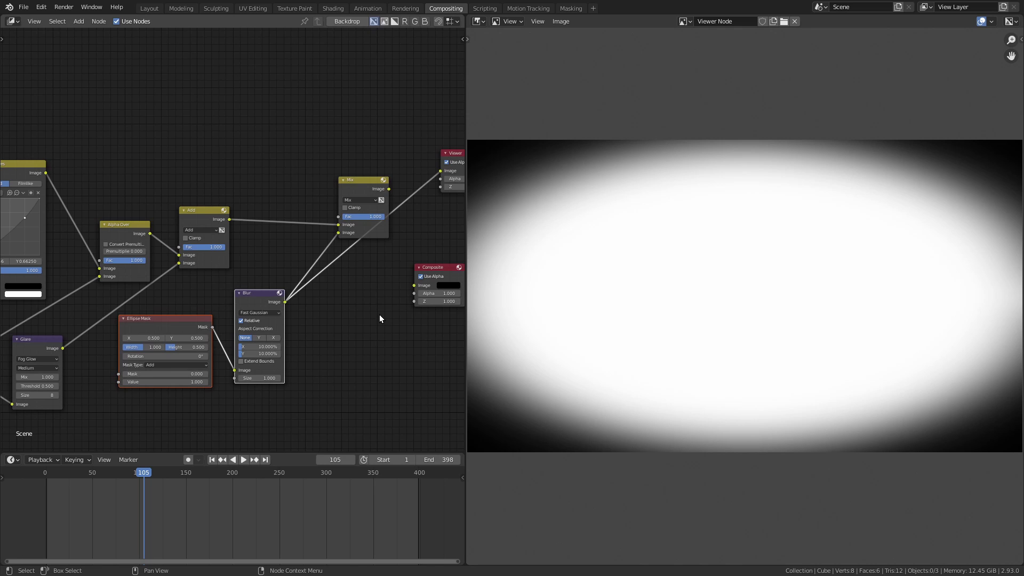
Connect the Mix node's image output to the Viewer in place of the Blur output
scroll(343, 296, "up", 3)
middle_click_drag(342, 296, 236, 367)
left_click_drag(296, 234, 361, 211)
Set the Mix node's blending mode to Multiply and its factor to 0.5
scroll(314, 288, "up", 2)
left_click(259, 251)
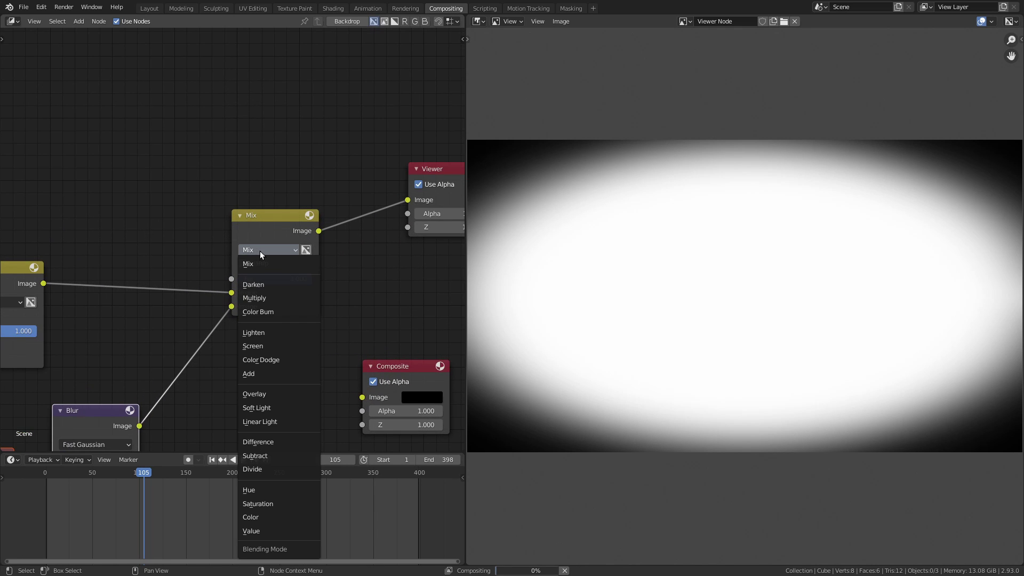
left_click(271, 298)
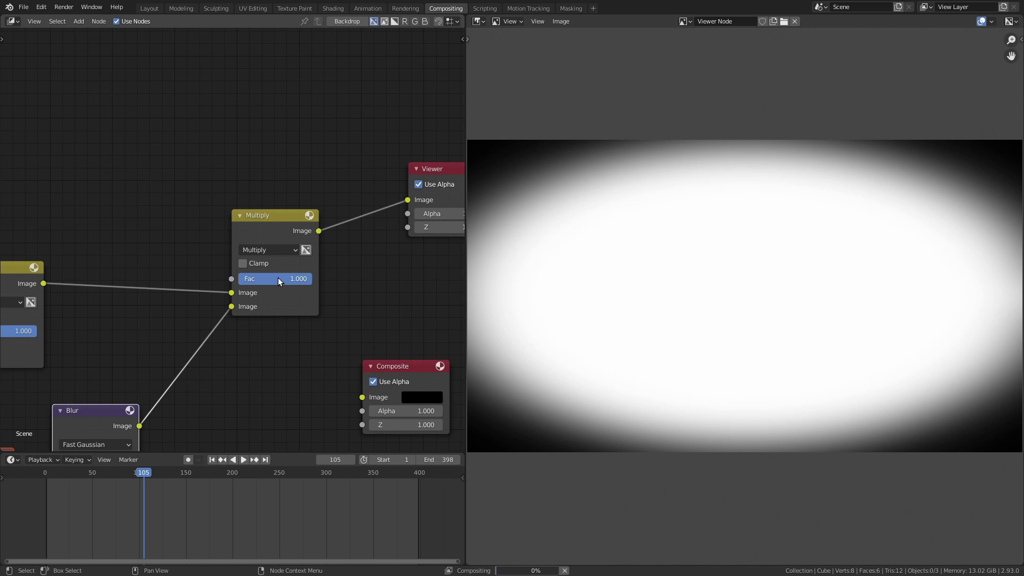
left_click(277, 277)
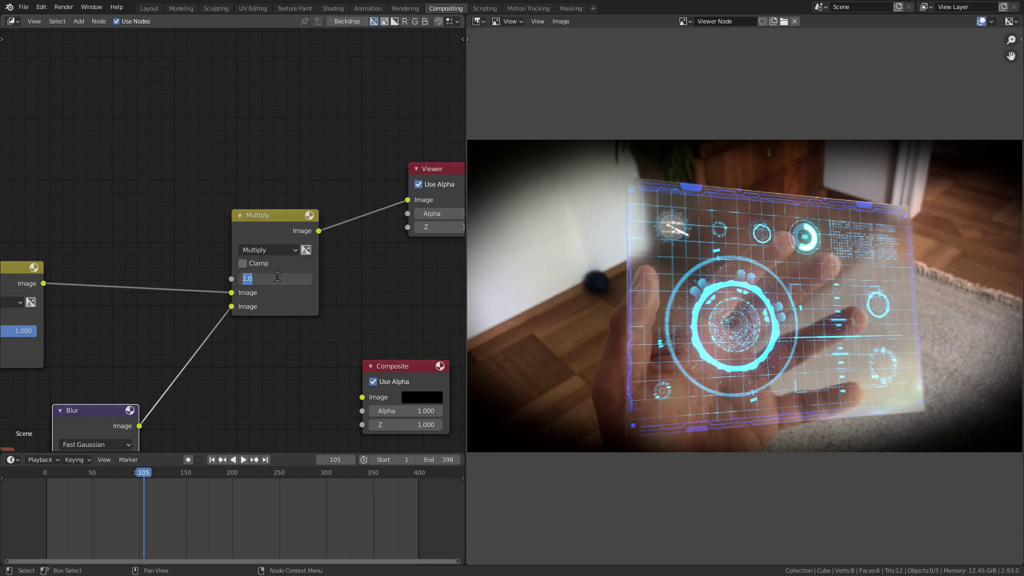
key("Return")
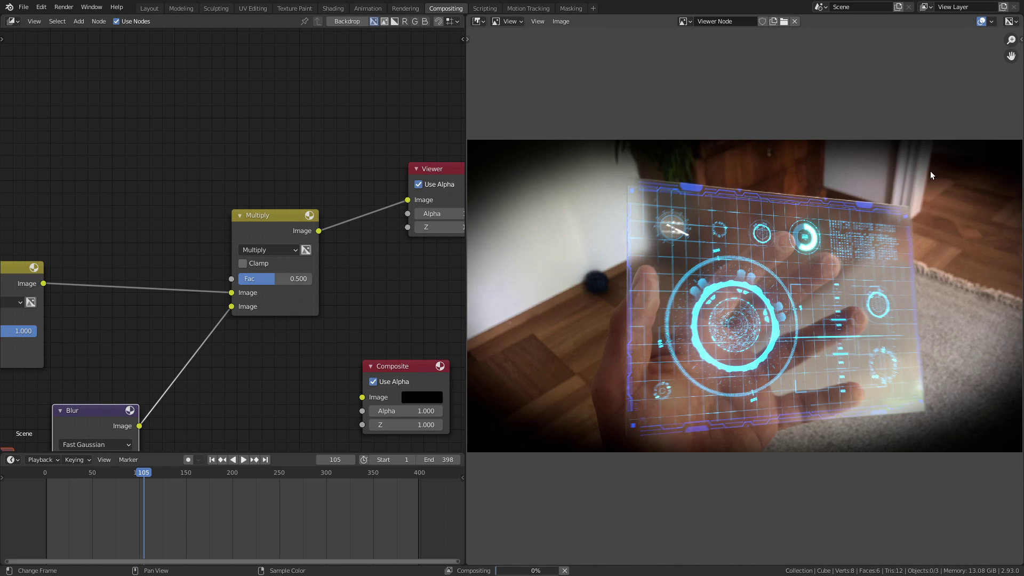
Move the Composite and Viewer nodes farther from the Multiply node to make room between them
scroll(232, 316, "down", 6)
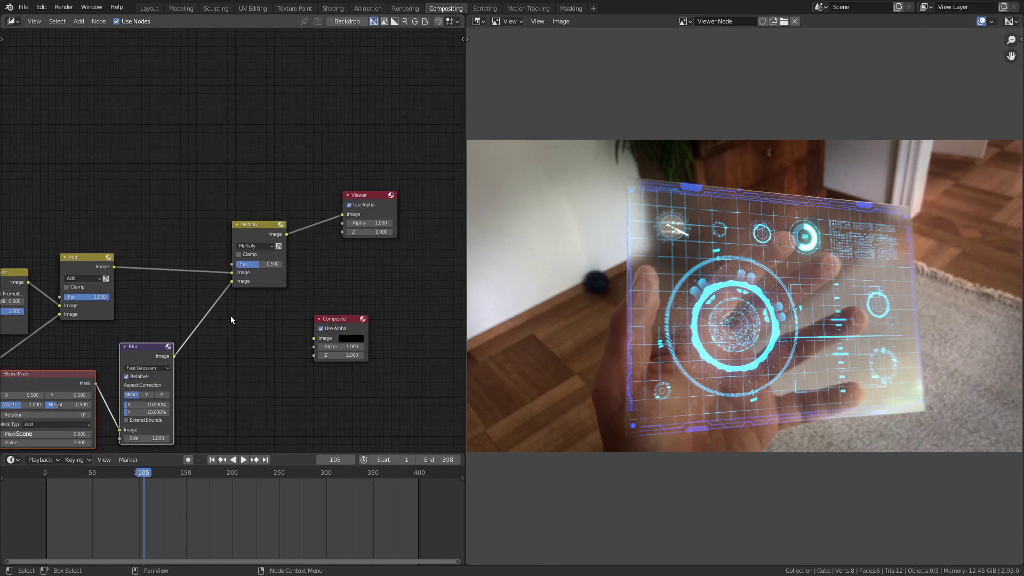
middle_click_drag(194, 327, 218, 321)
scroll(342, 266, "down", 4)
left_click_drag(333, 302, 399, 303)
left_click_drag(340, 212, 408, 206)
Insert an RGB Curves node on the link between the Multiply node and the Viewer
scroll(345, 181, "up", 2)
middle_click_drag(345, 181, 296, 202)
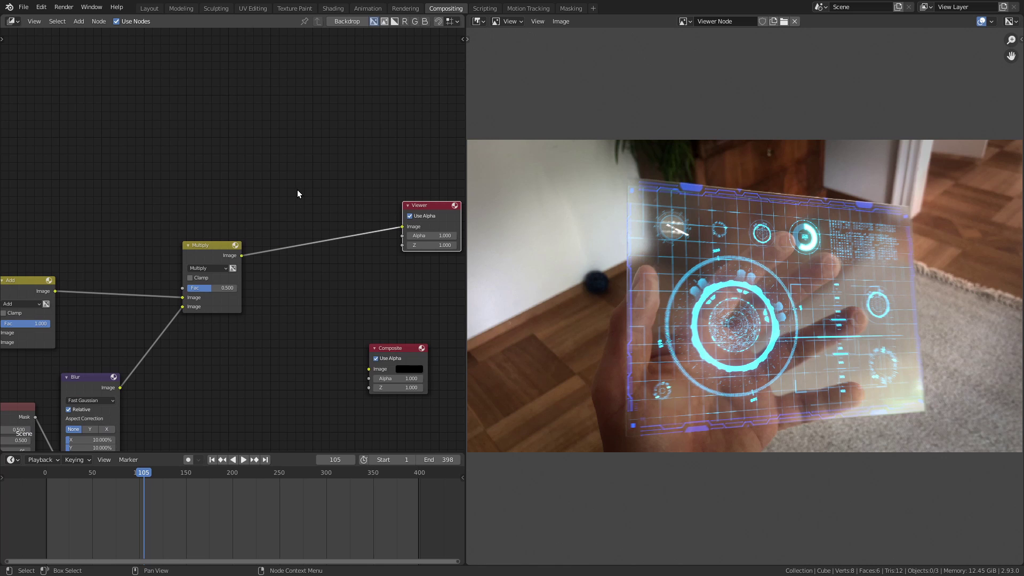
key("shift+a")
mouse_move(297, 191)
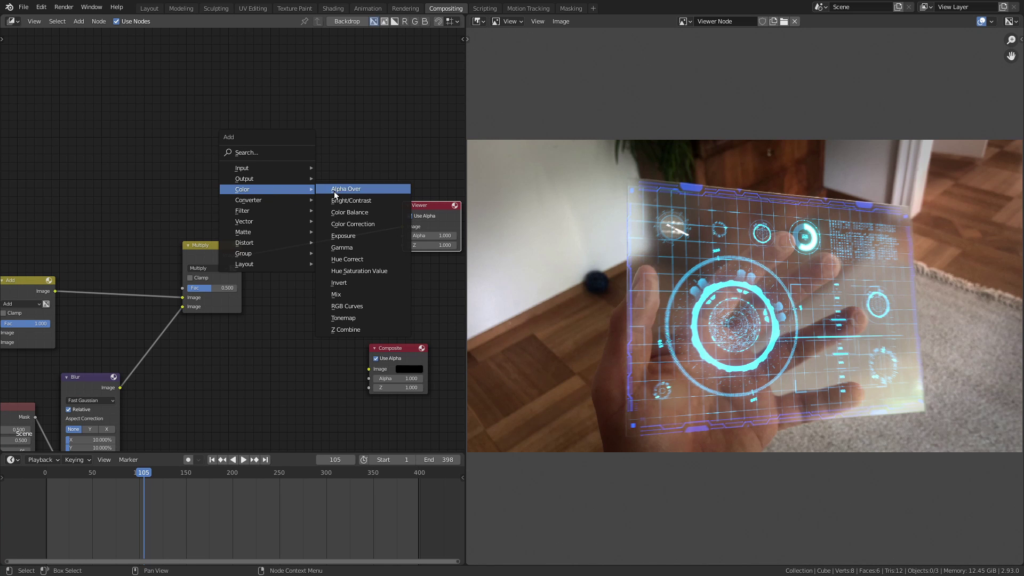
left_click(367, 305)
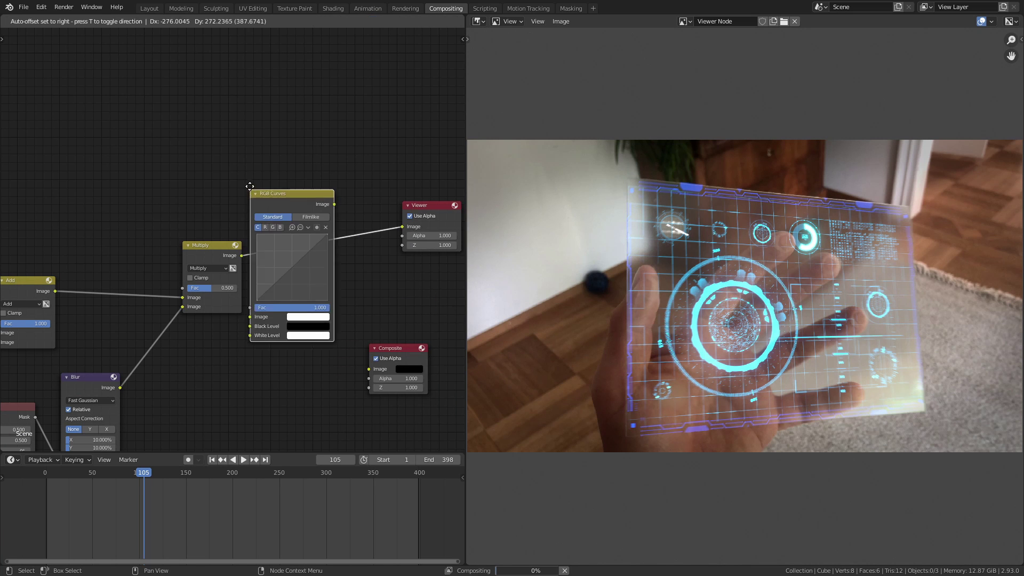
left_click(264, 167)
Shape the new RGB Curves into a soft S-curve with points at about X 0.65, Y 0.71 and X 0.30, Y 0.28
scroll(309, 235, "up", 2)
scroll(243, 272, "up", 1)
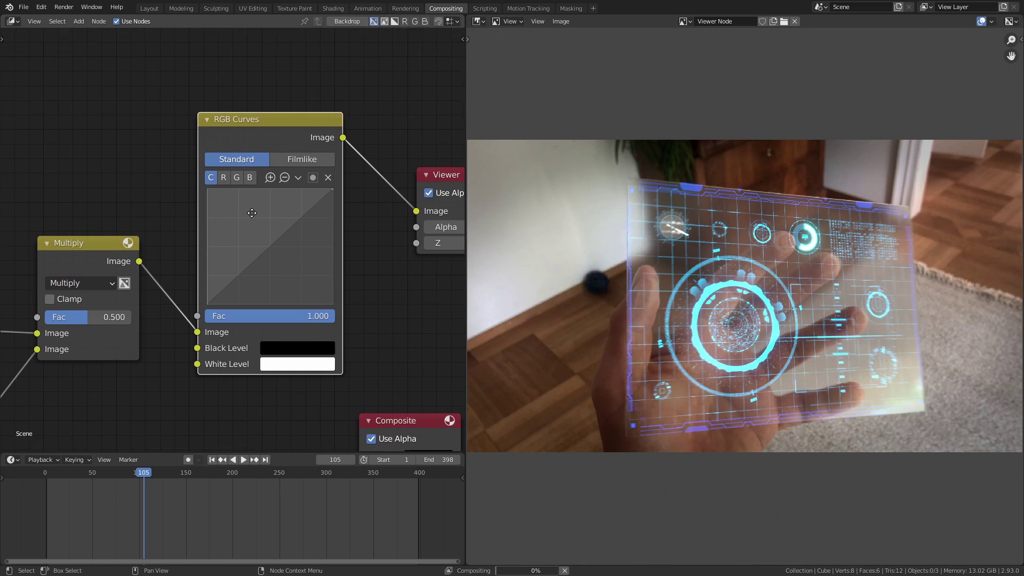
left_click(295, 219)
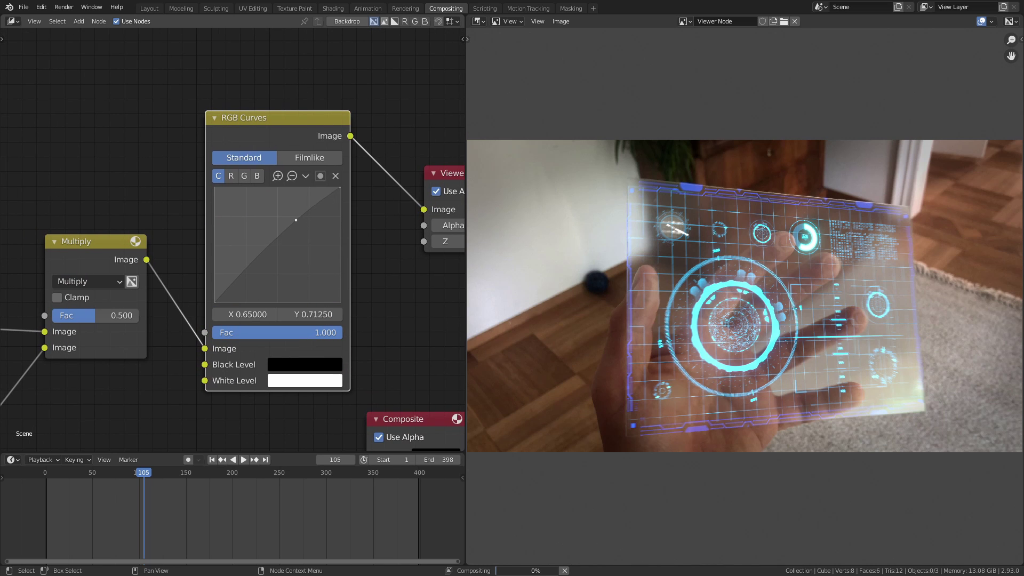
left_click(252, 270)
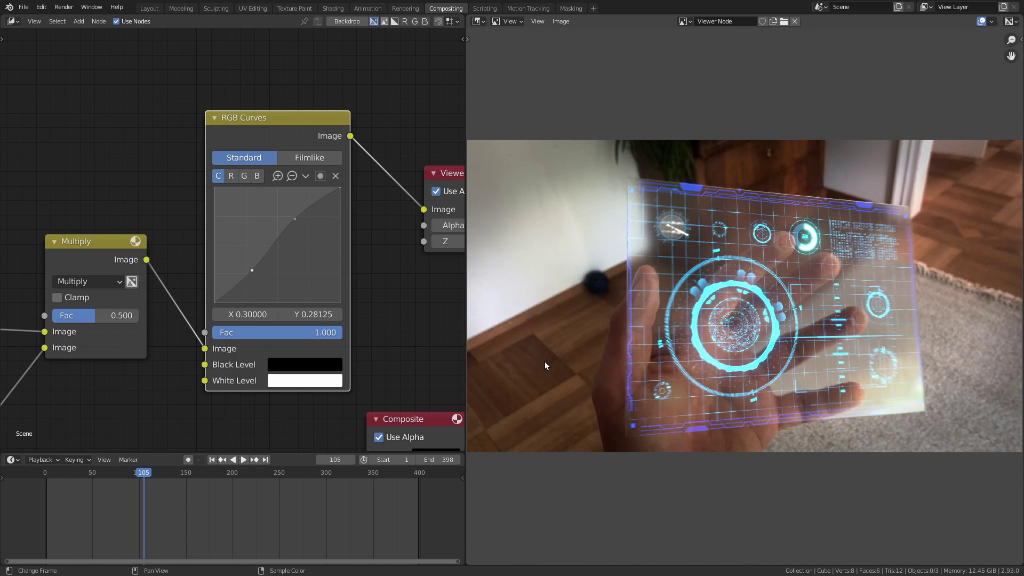
Move the Composite node above the Viewer and connect the final RGB Curves output to its image input
middle_click_drag(383, 346, 196, 311)
scroll(247, 340, "down", 4)
middle_click_drag(244, 346, 275, 354)
left_click_drag(268, 361, 317, 71)
left_click(284, 96)
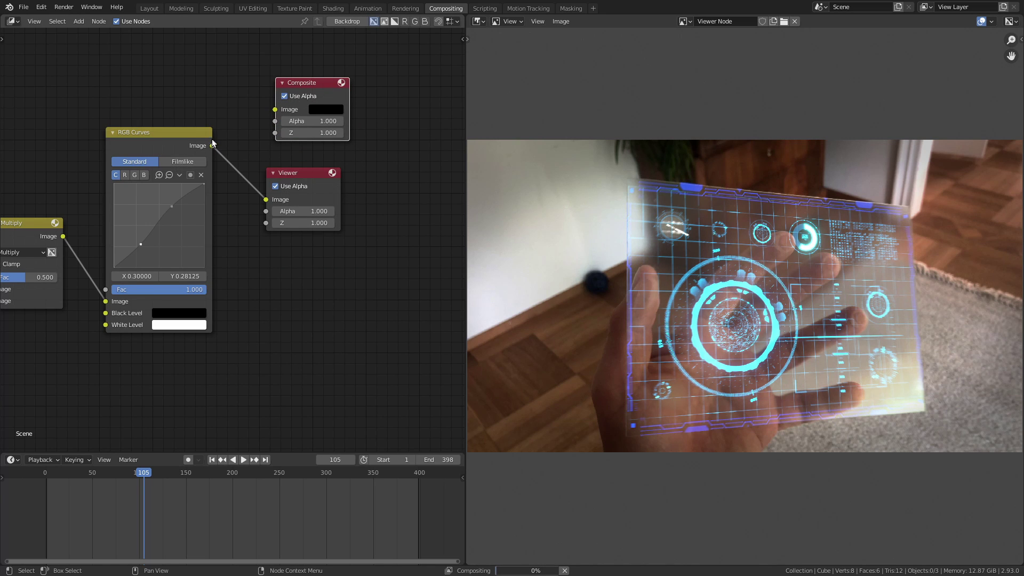
left_click_drag(212, 147, 308, 86)
left_click(316, 94)
left_click(291, 95)
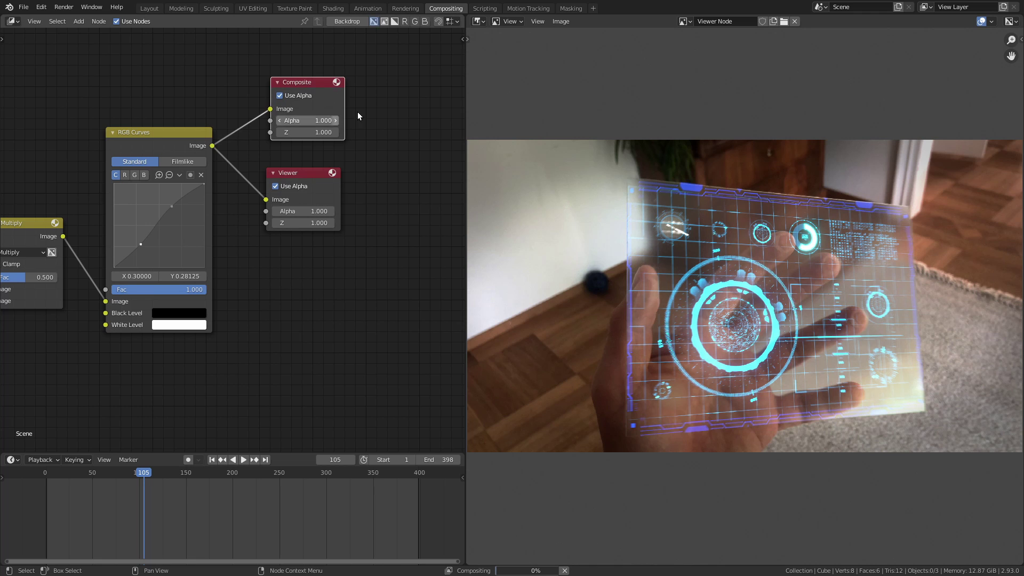
Examine the complete compositing node tree in a full-screen node editor, and return to the normal layout
scroll(281, 331, "down", 4)
middle_click_drag(194, 324, 384, 251)
scroll(359, 270, "down", 1)
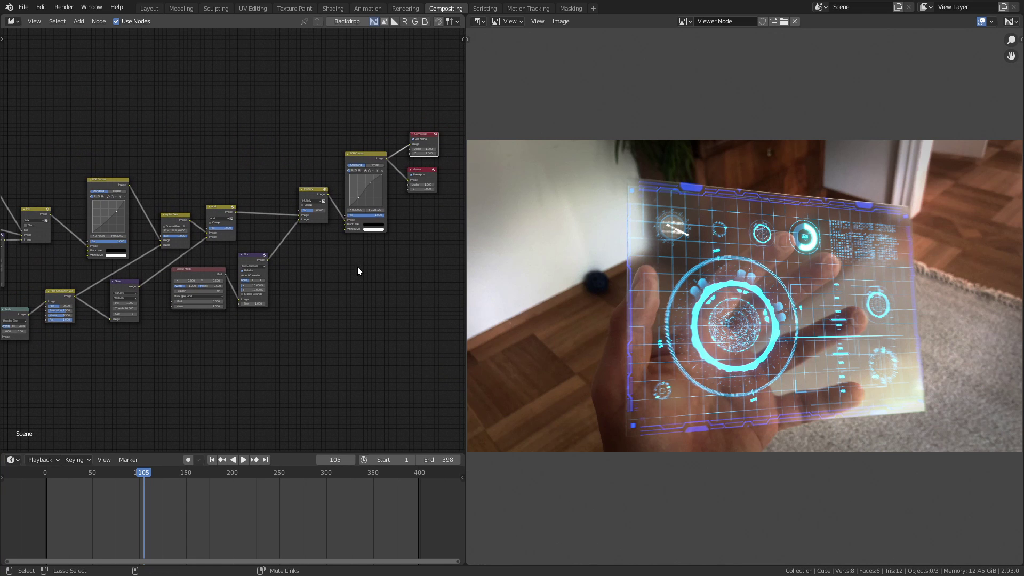
key("ctrl+alt+space")
scroll(610, 379, "up", 1)
middle_click_drag(598, 378, 730, 379)
scroll(715, 367, "up", 1)
scroll(715, 365, "up", 2)
scroll(732, 360, "up", 1)
scroll(743, 355, "down", 1)
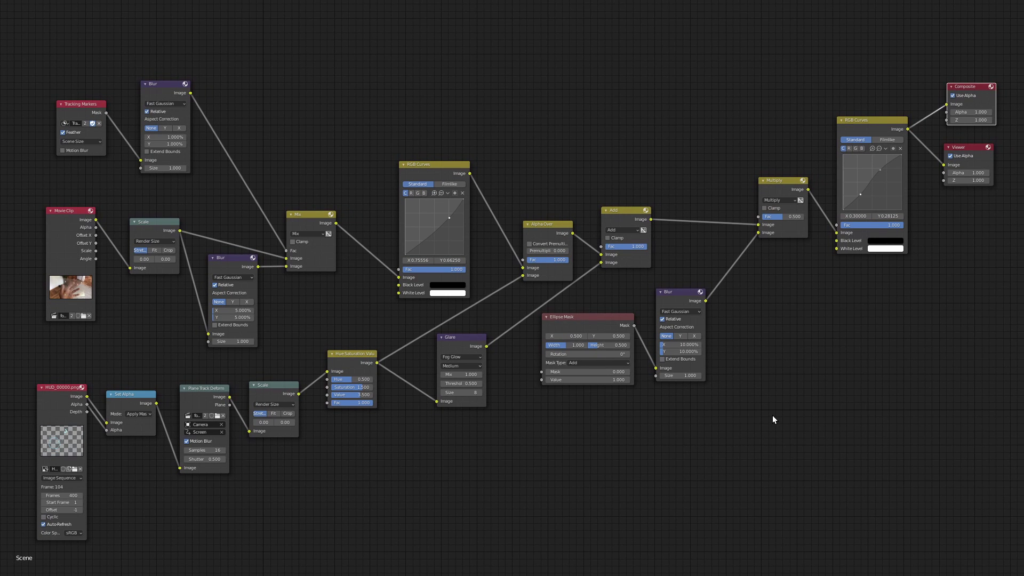
key("ctrl+alt+space")
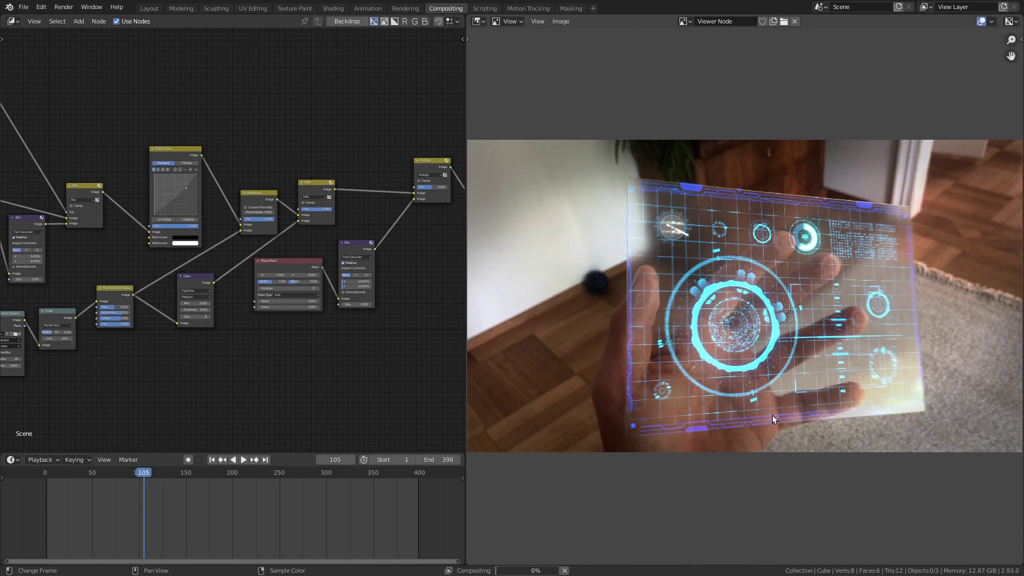
In the Rendering workspace, enlarge the timeline to fit the full frame range and hide the image editor's sidebar
left_click(406, 8)
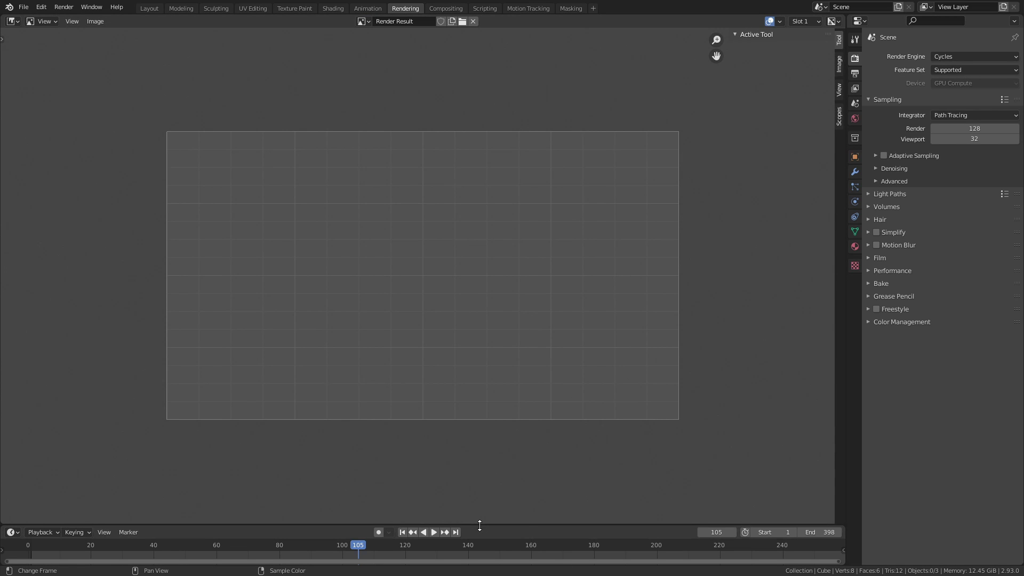
left_click_drag(480, 526, 480, 476)
key("Home")
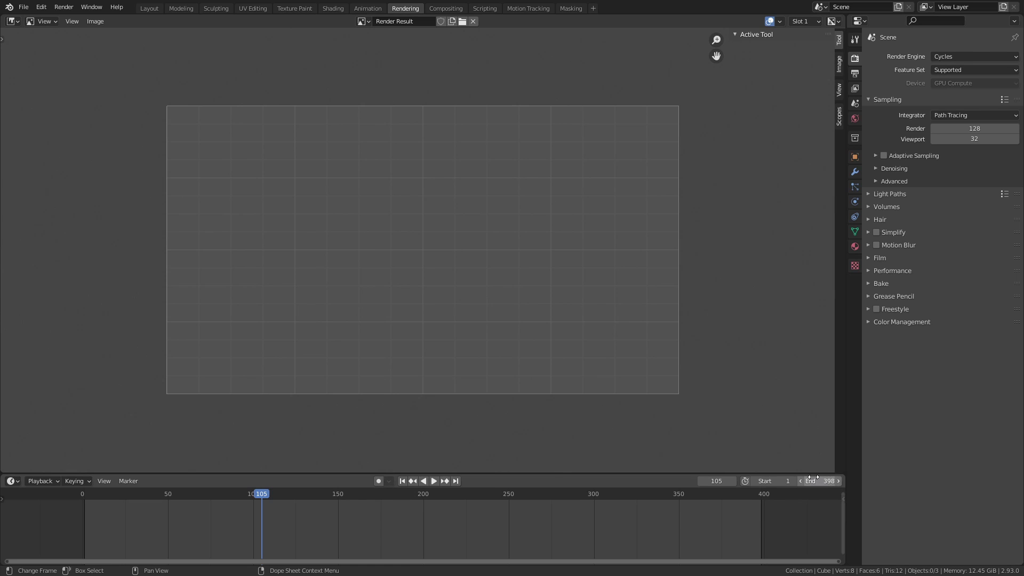
key("n")
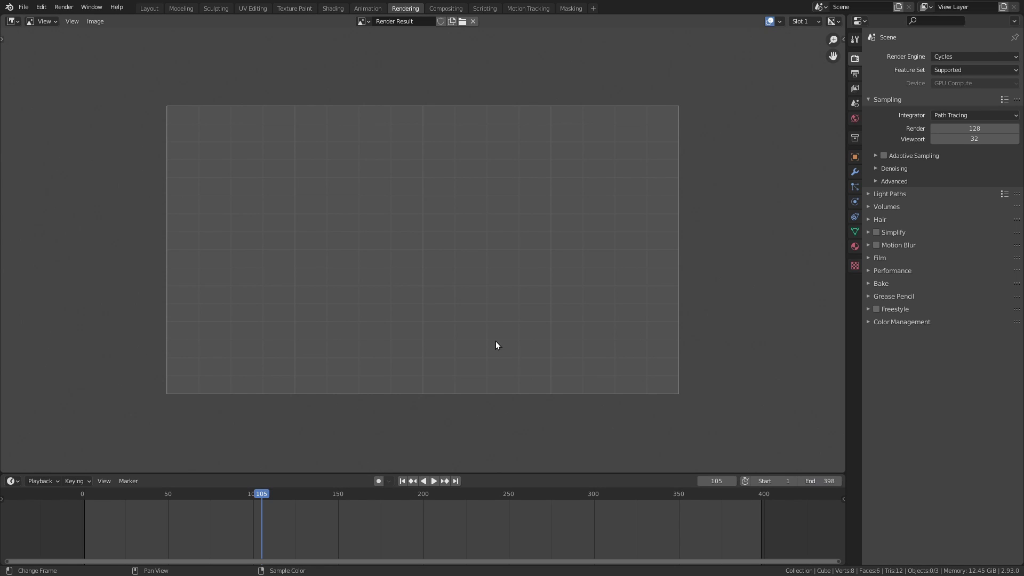
left_click(142, 11)
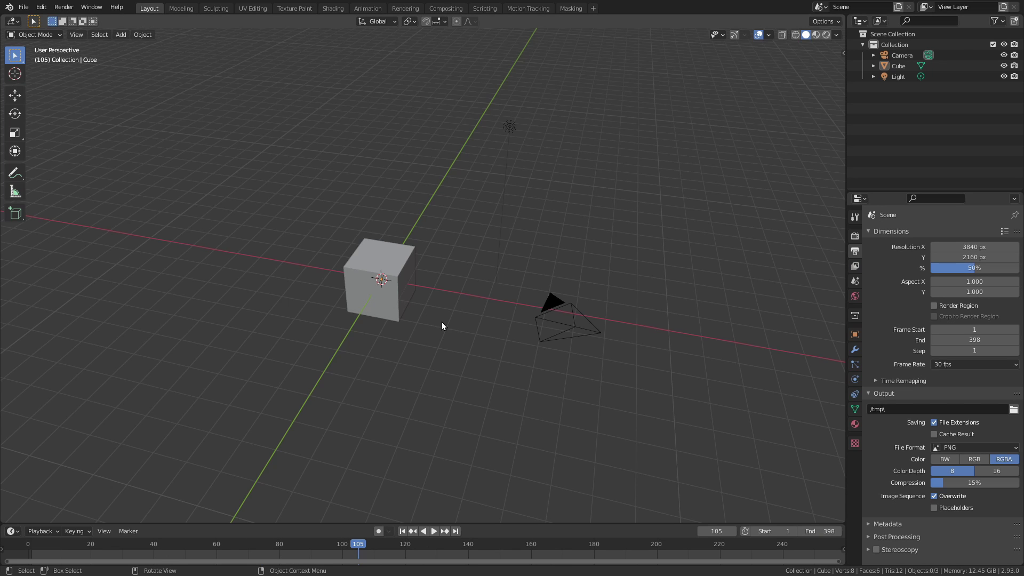
left_click(448, 9)
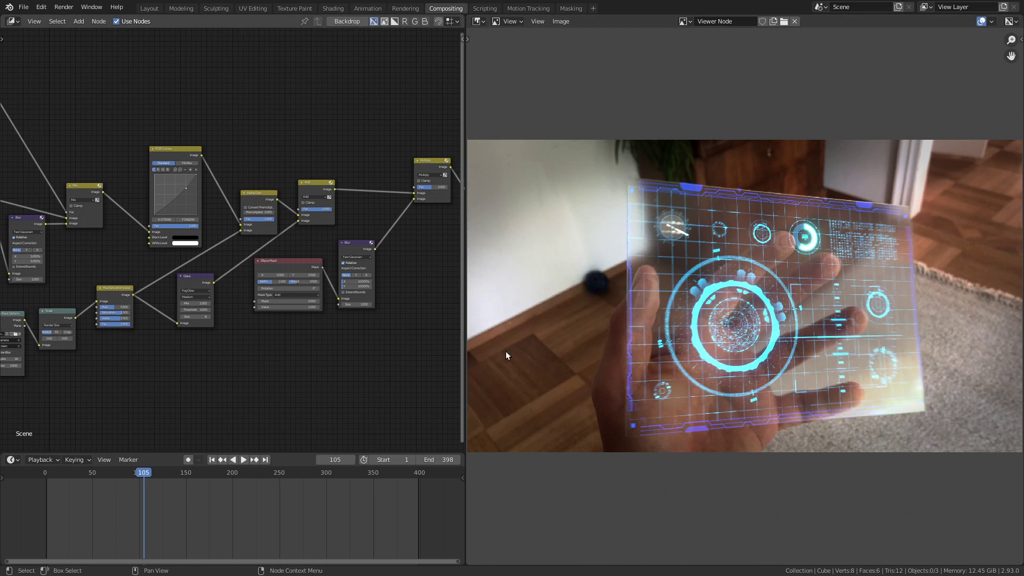
left_click(406, 9)
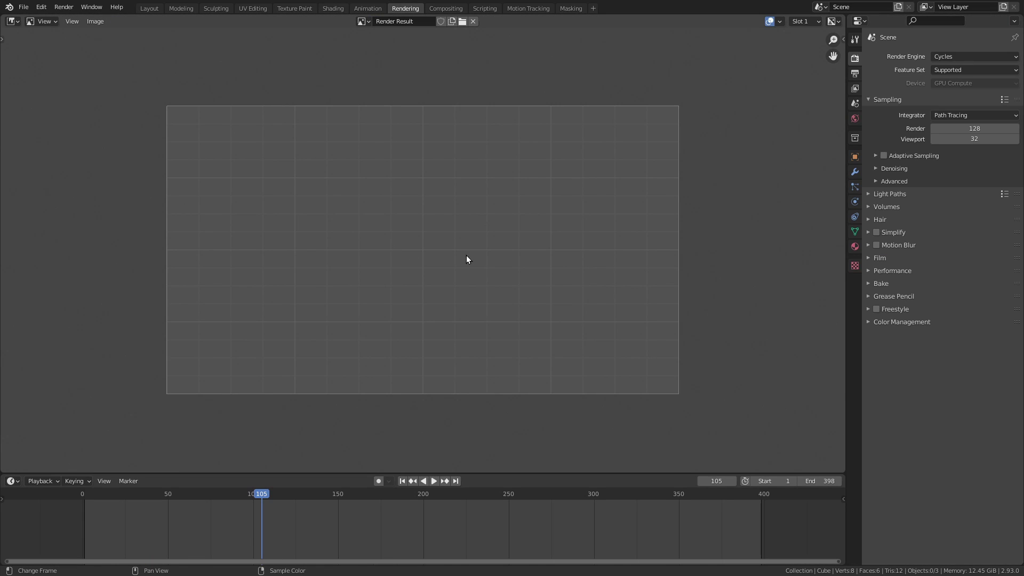
Set the output resolution scale to 100% of 3840 × 2160 px
scroll(485, 230, "up", 1)
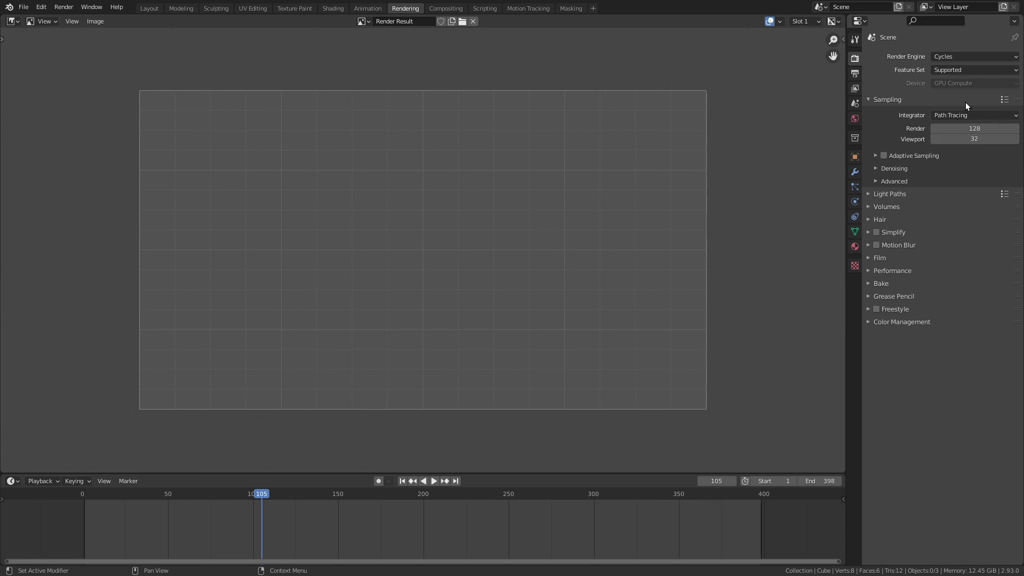
left_click(860, 75)
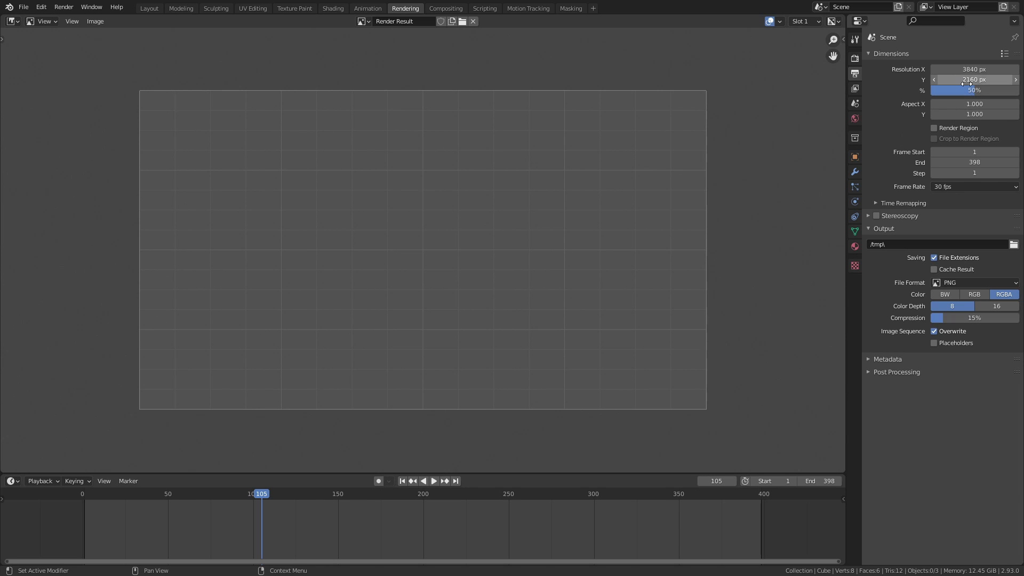
left_click_drag(968, 92, 994, 95)
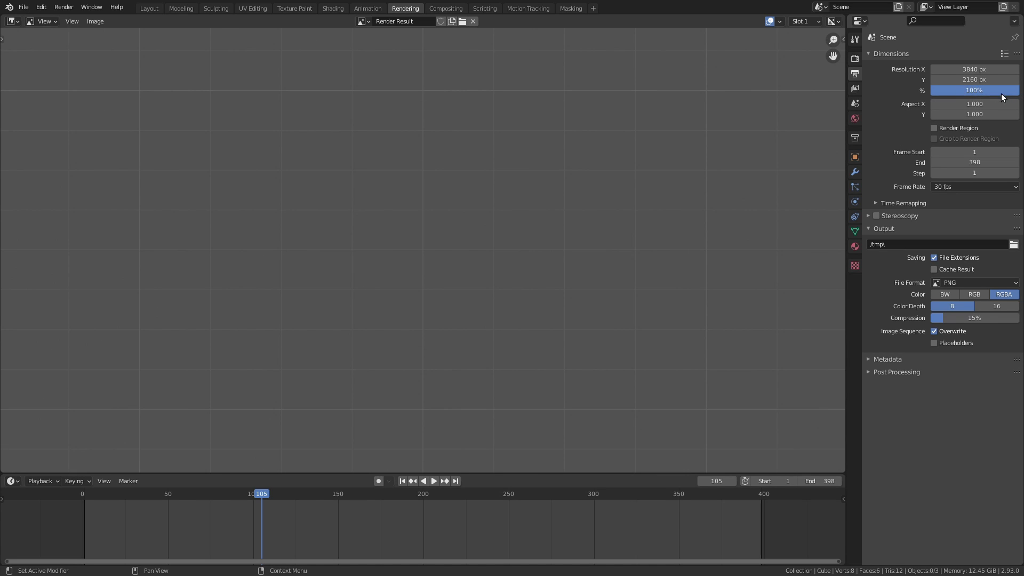
scroll(530, 233, "down", 4)
scroll(529, 229, "up", 1)
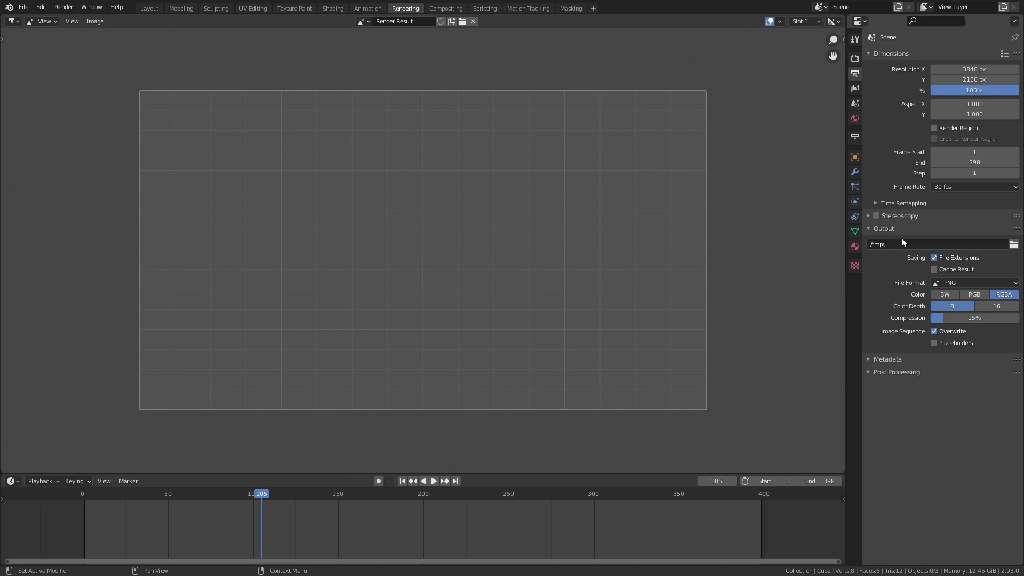
Set the output file format to FFmpeg Video and apply the H264 in MP4 encoding preset
left_click(953, 283)
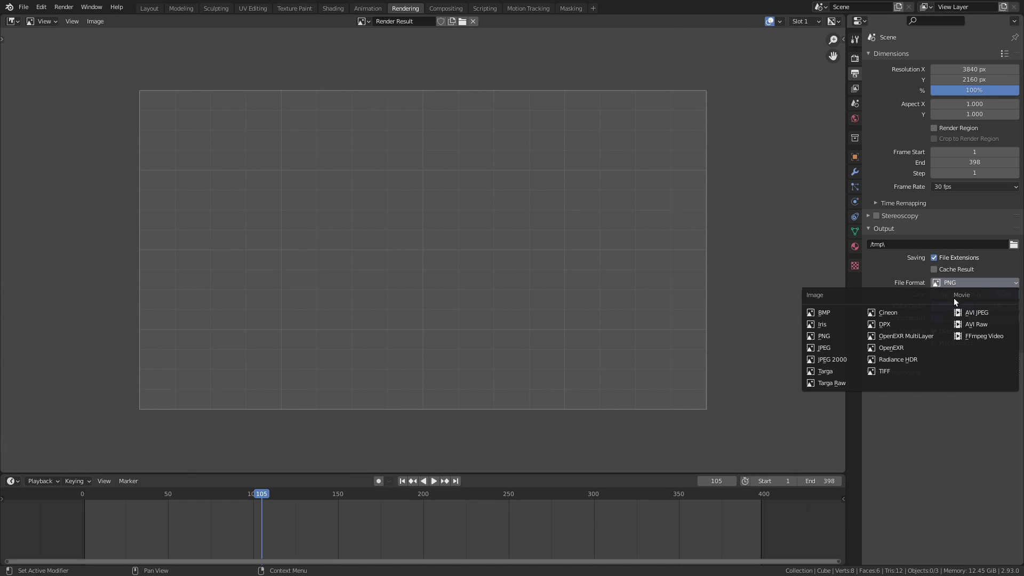
left_click(981, 338)
left_click(890, 311)
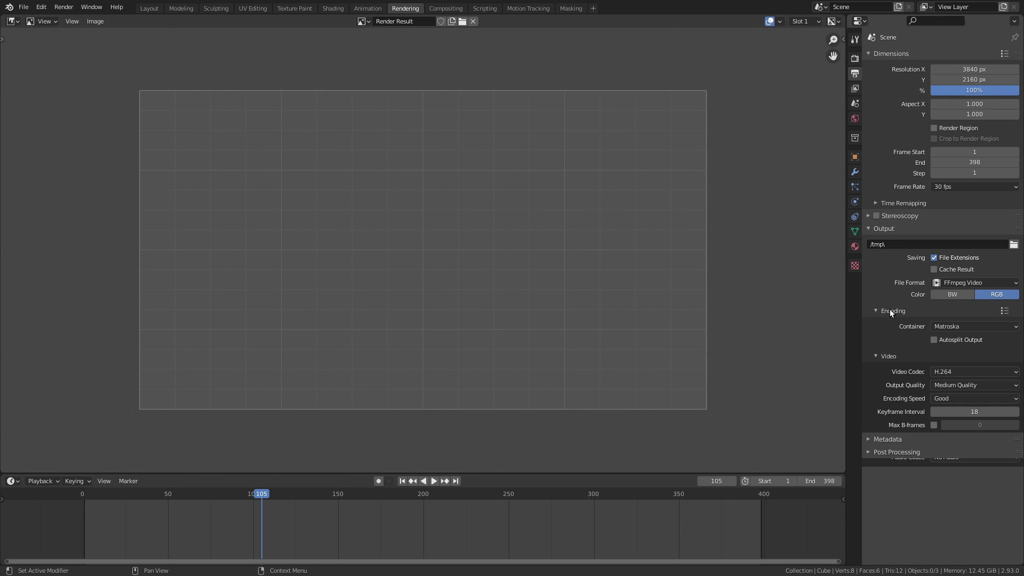
left_click(1005, 312)
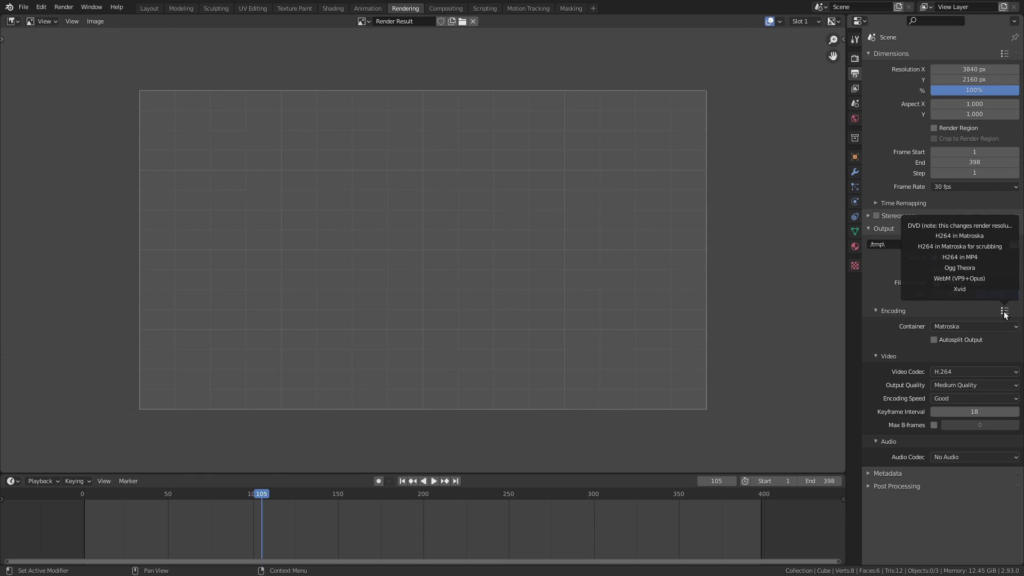
left_click(975, 261)
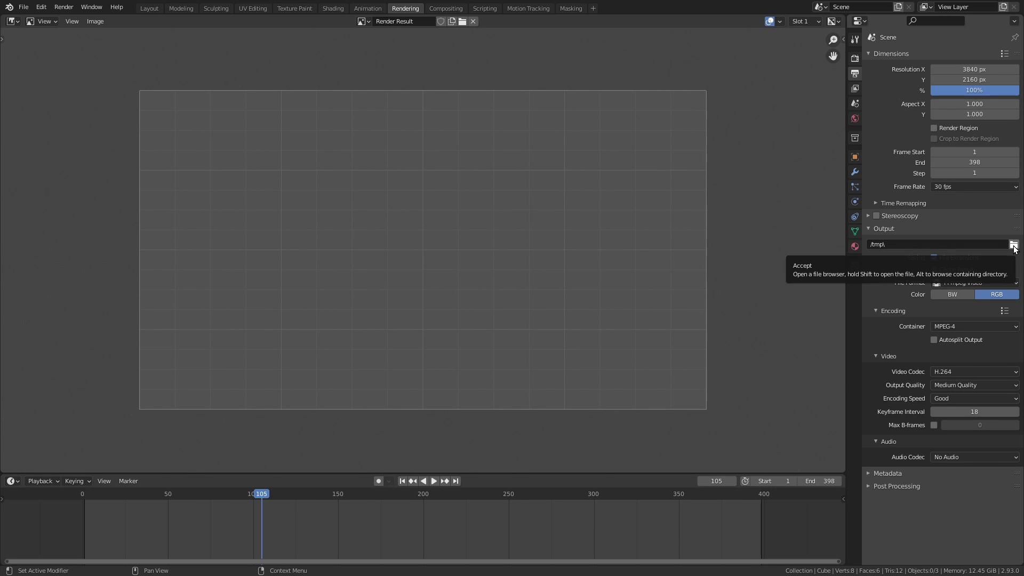
Browse for the render output location and go to the blend file's own folder with the relative path //
left_click(1014, 244)
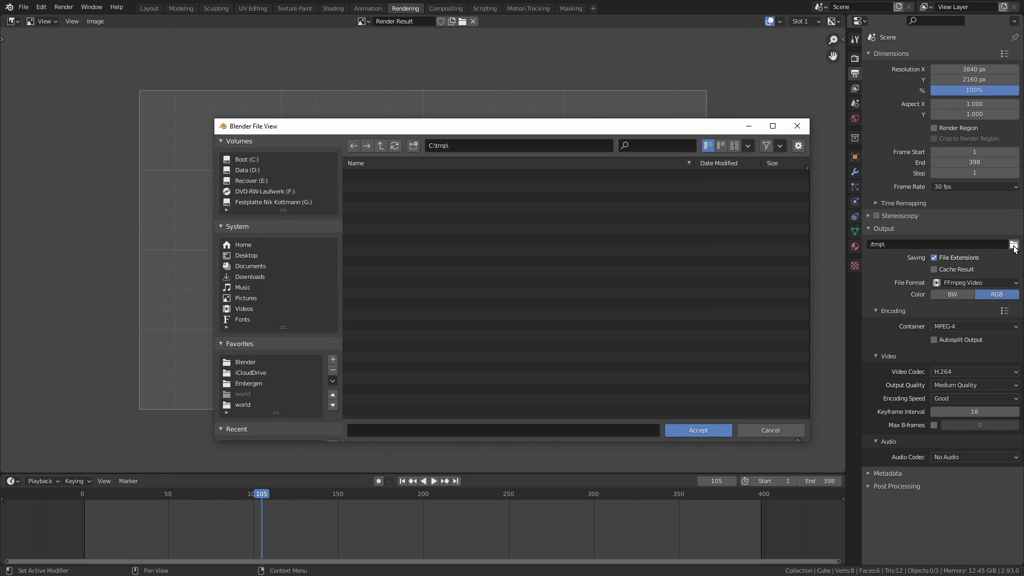
left_click_drag(555, 127, 548, 86)
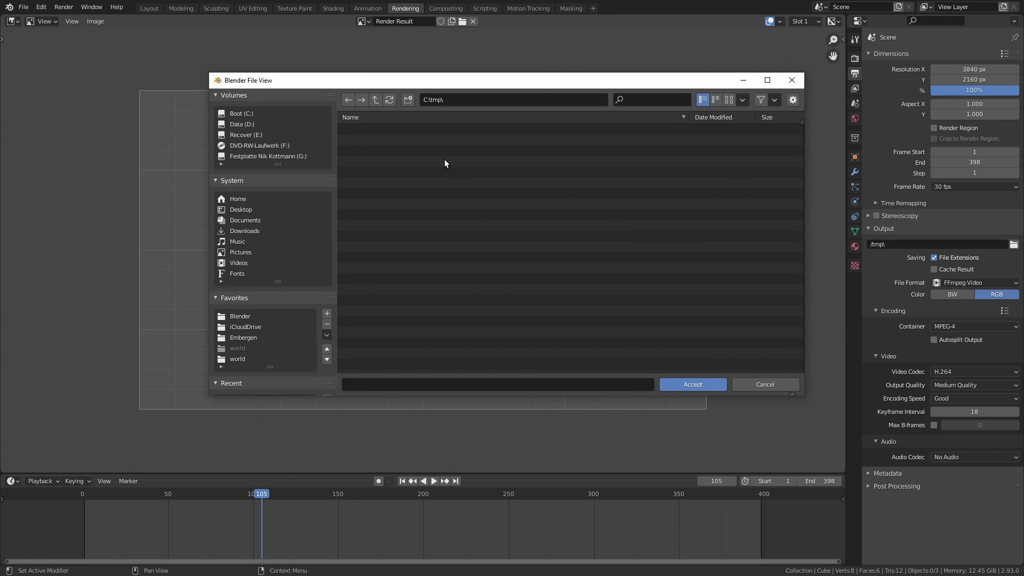
left_click_drag(469, 81, 473, 84)
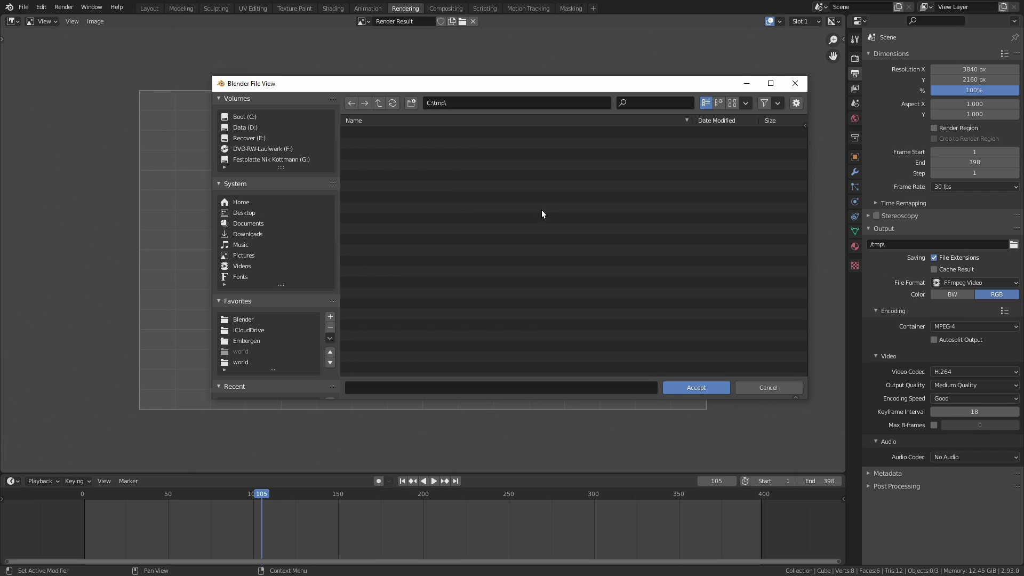
left_click(456, 102)
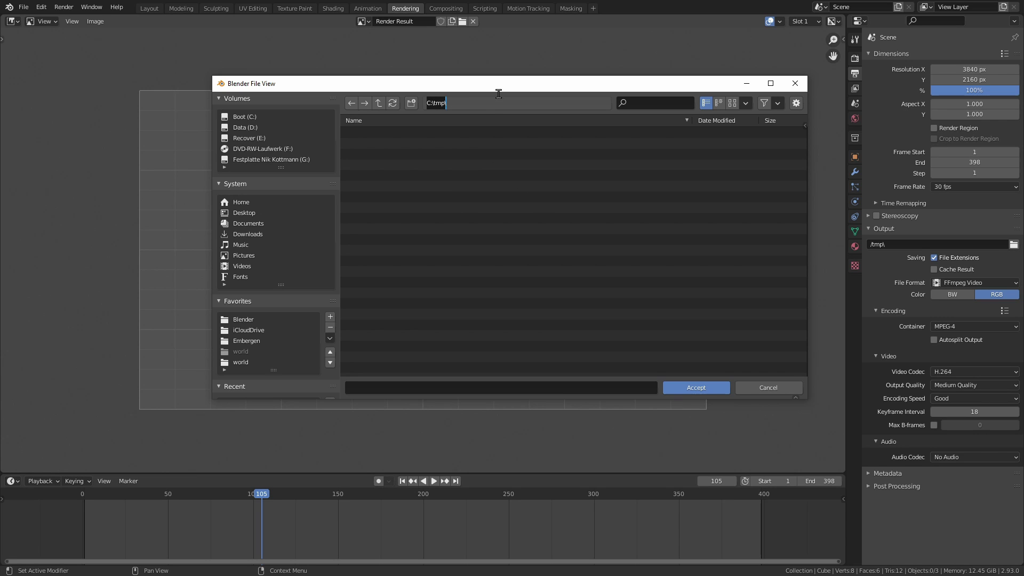
type("//")
key("Return")
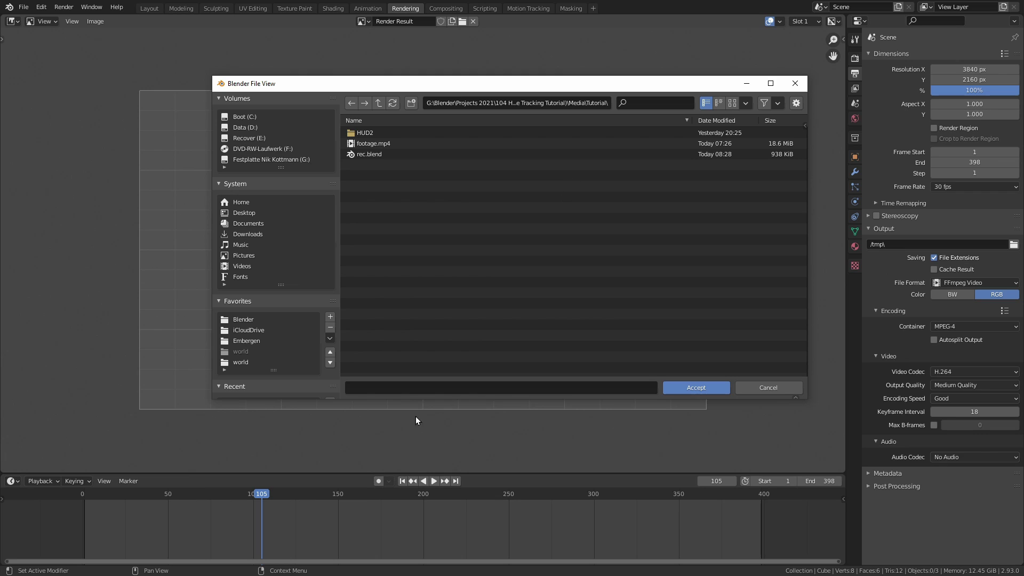
Name the output file "futuristic tablet" and accept it as the render output path
left_click(413, 389)
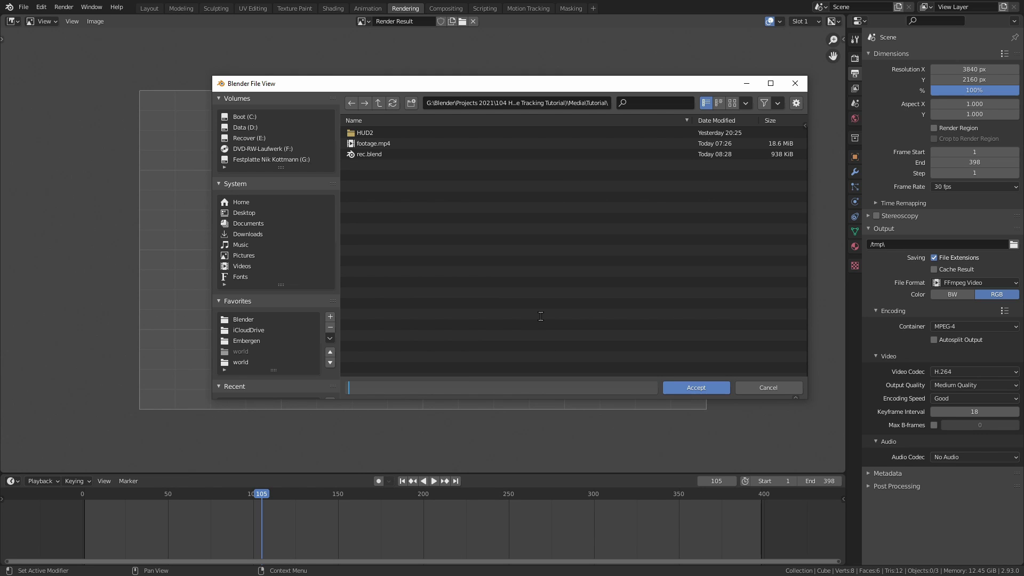
type("futuristic tablet")
key("Return")
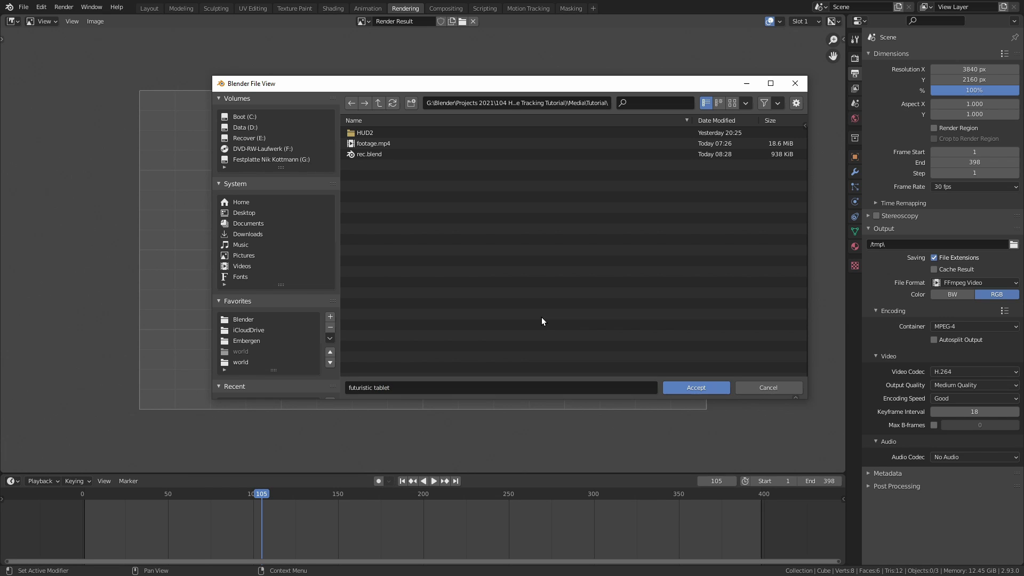
left_click(701, 389)
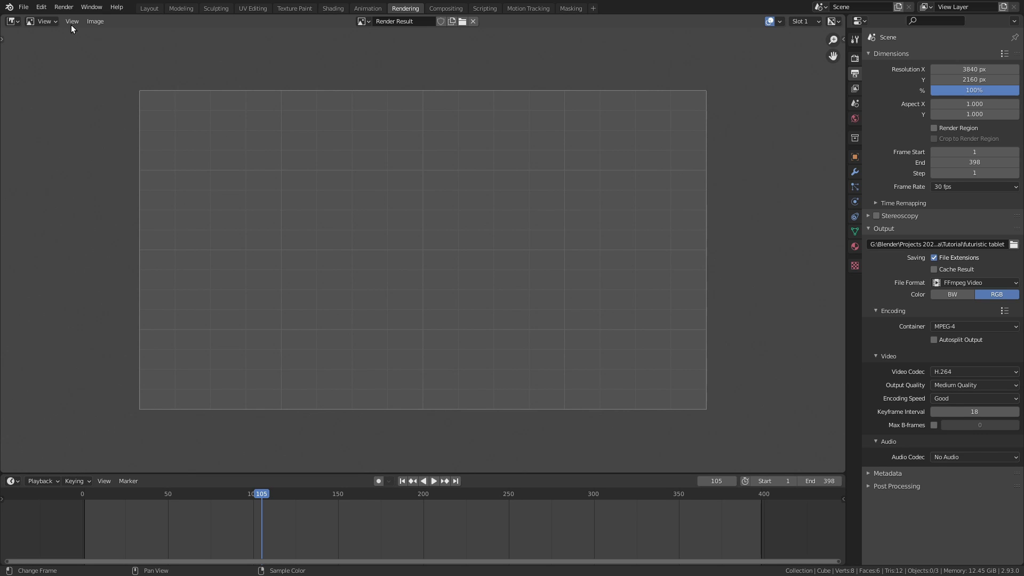
Start rendering the full animation
left_click(63, 7)
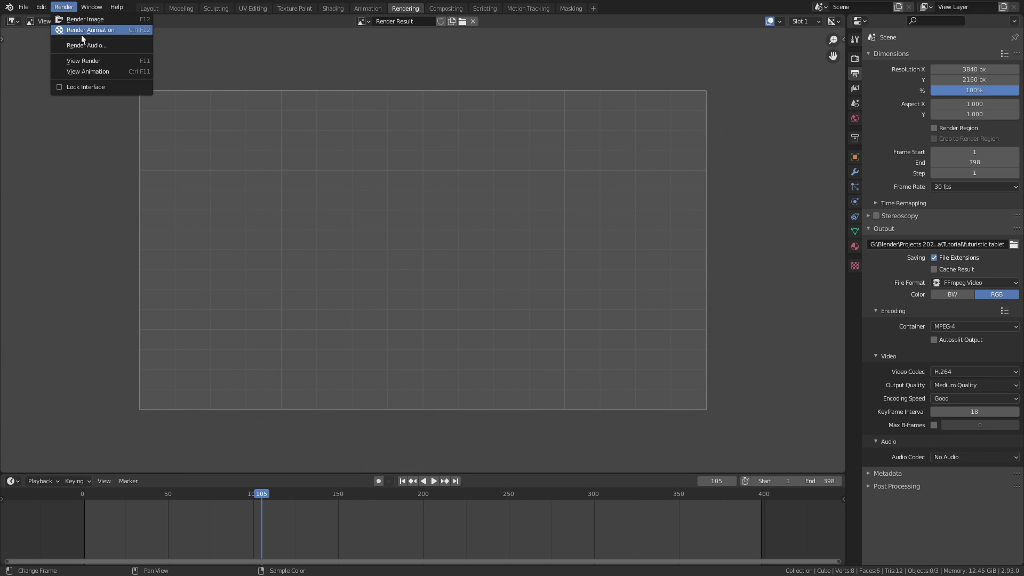
left_click(114, 31)
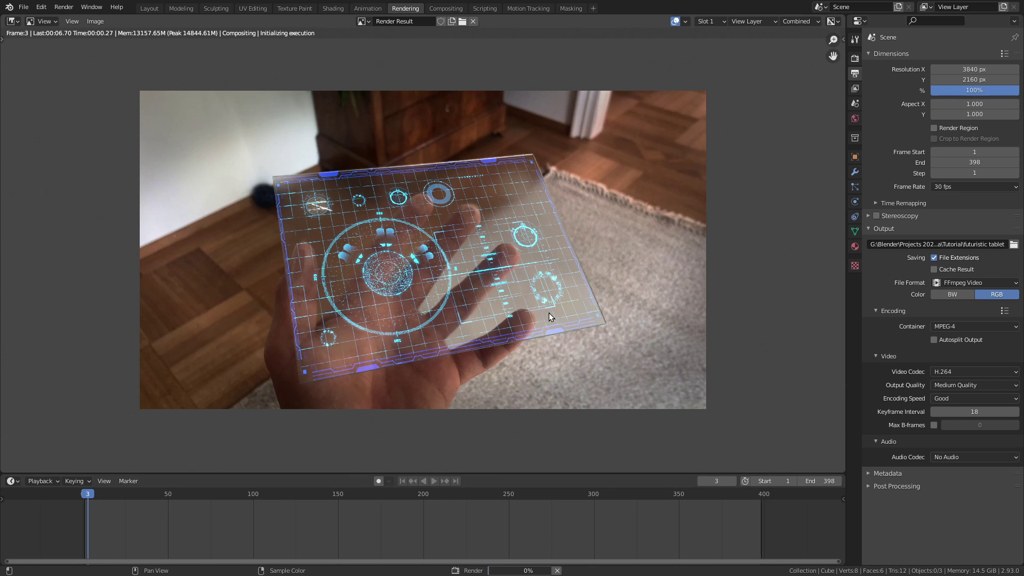
middle_click_drag(539, 306, 535, 277, "ctrl")
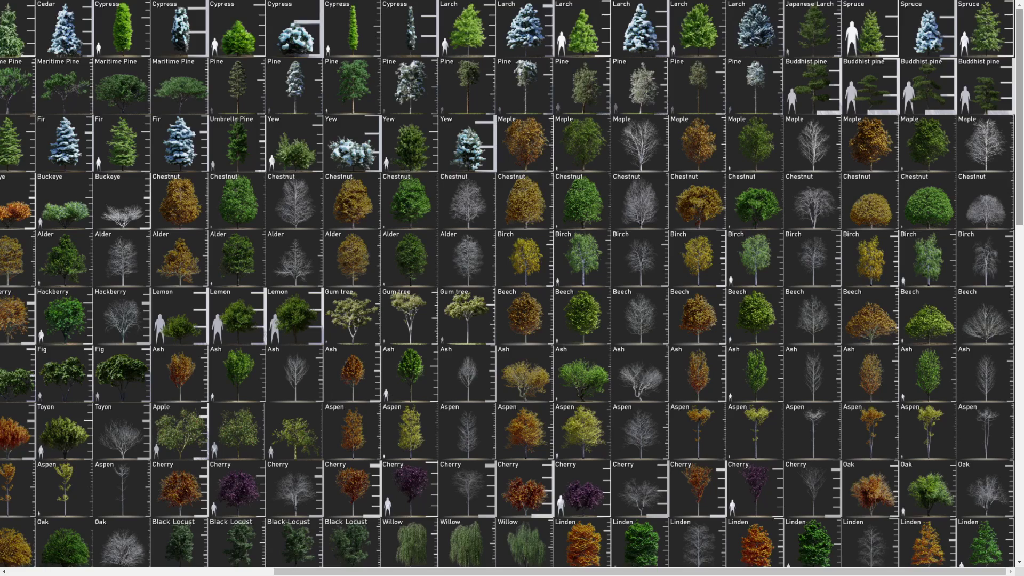
scroll(512, 288, "down", 5)
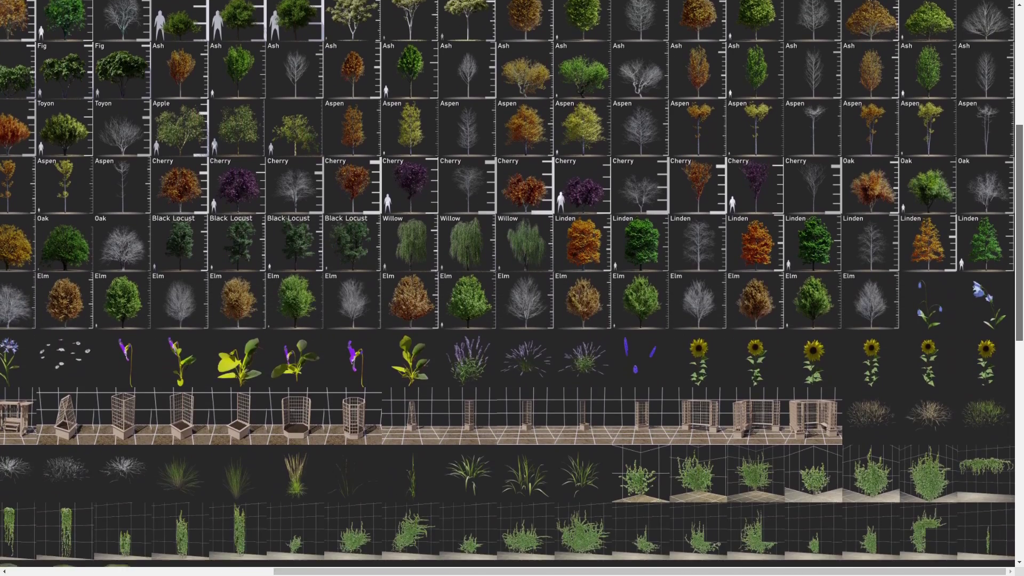